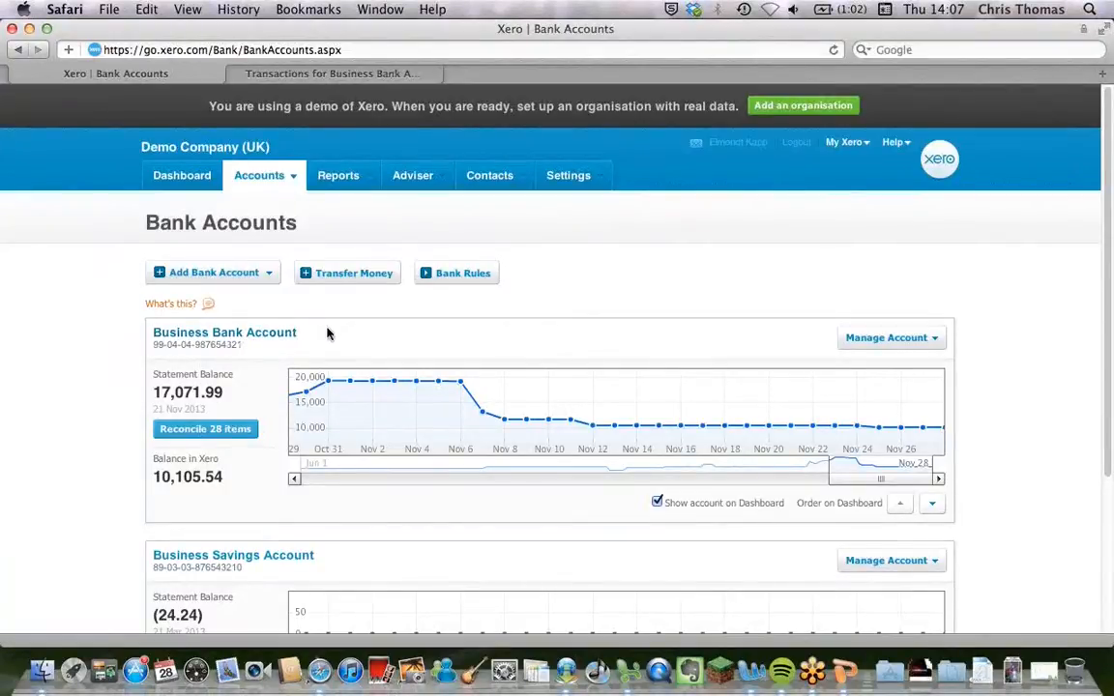
- Open the Business Bank Account's transactions in a new browser tab and compare it with the transactions tab already open
right_click(236, 332)
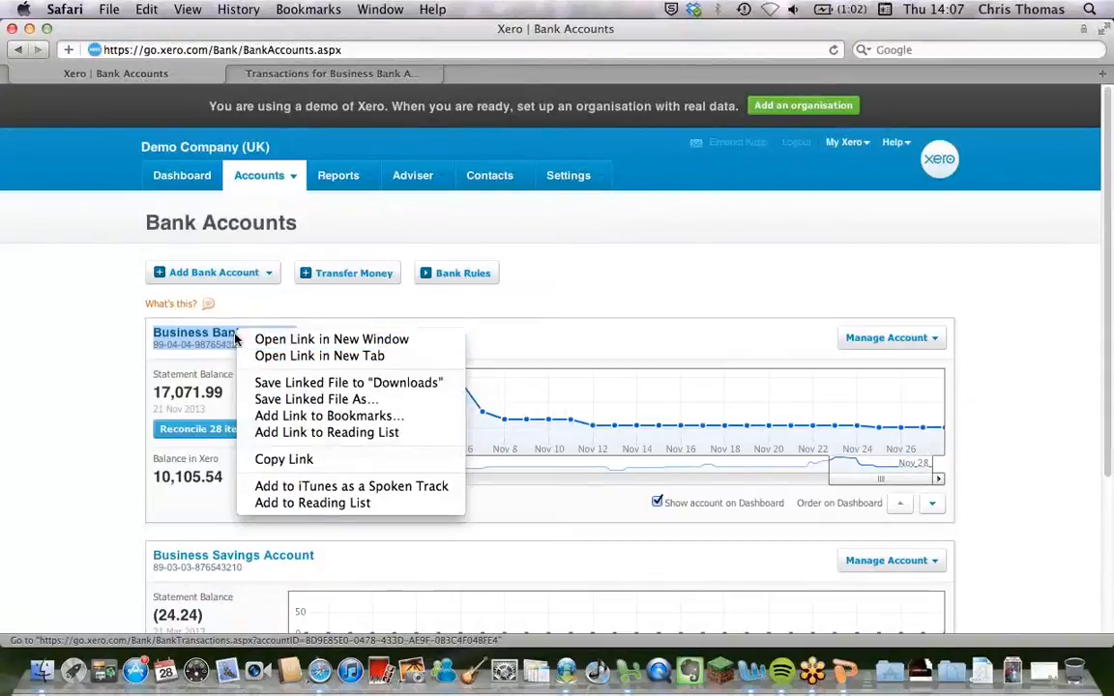
click(352, 358)
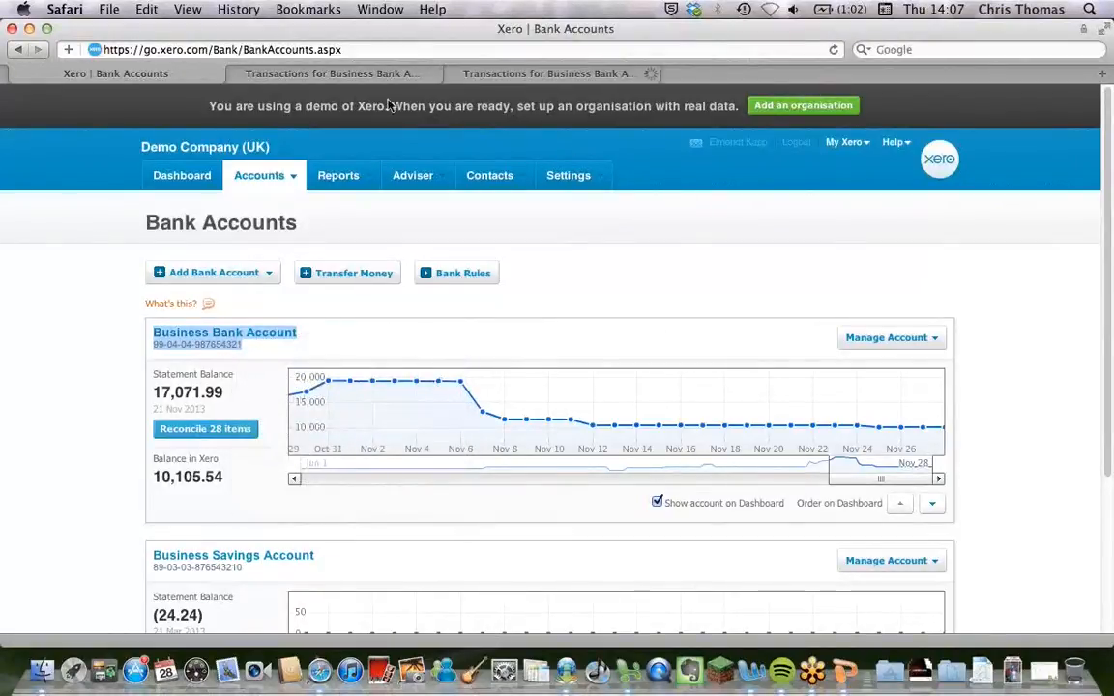
click(559, 83)
click(408, 80)
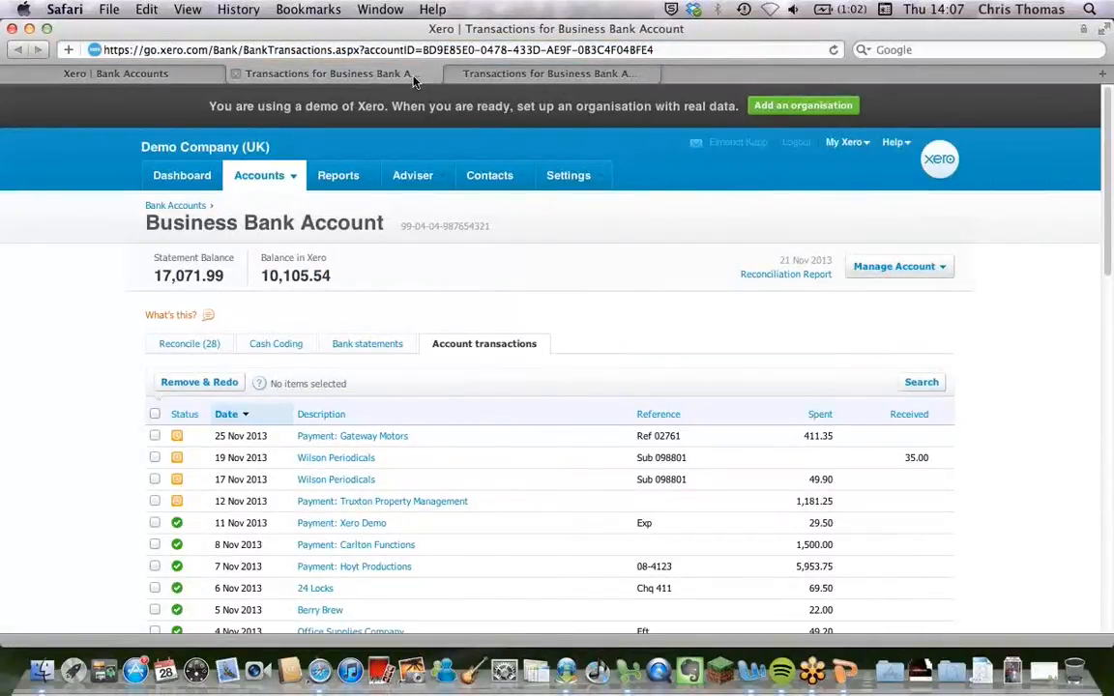
click(502, 81)
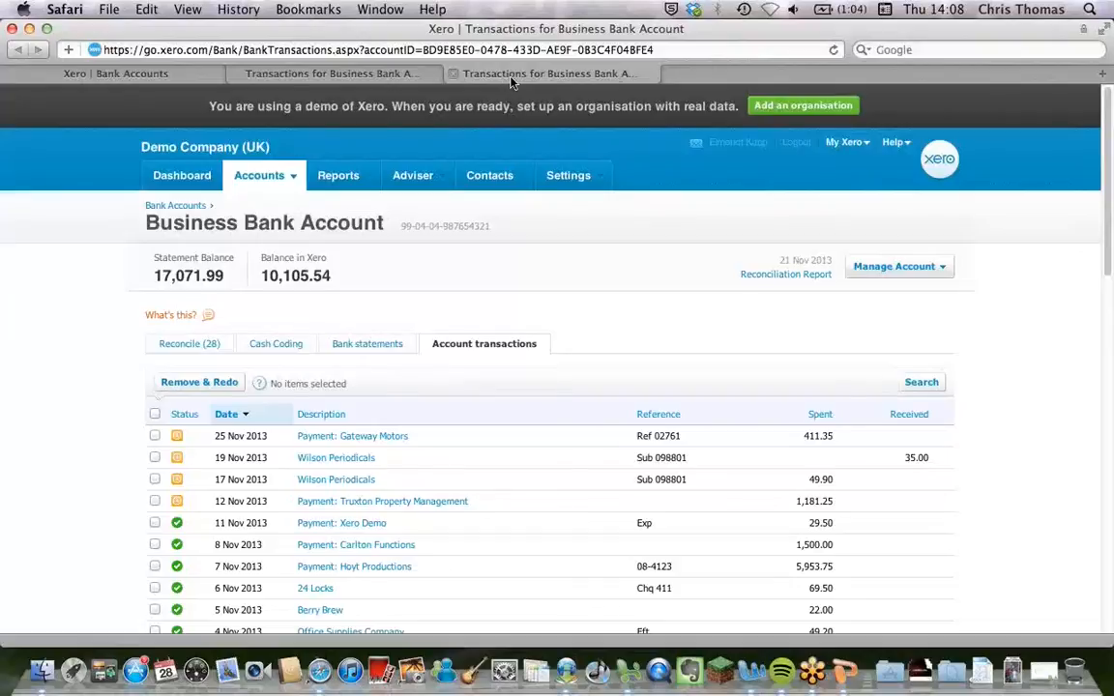
- Return to the earlier Business Bank Account transactions page and open the Gateway Motors payment dated 25 Nov 2013
click(338, 80)
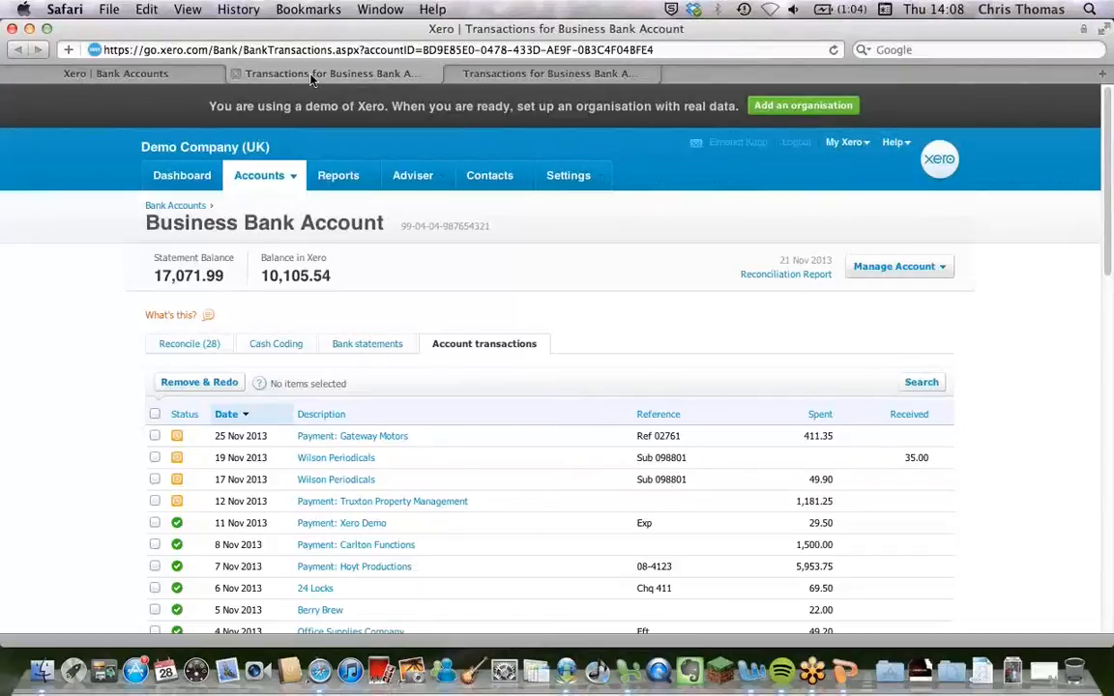
click(166, 78)
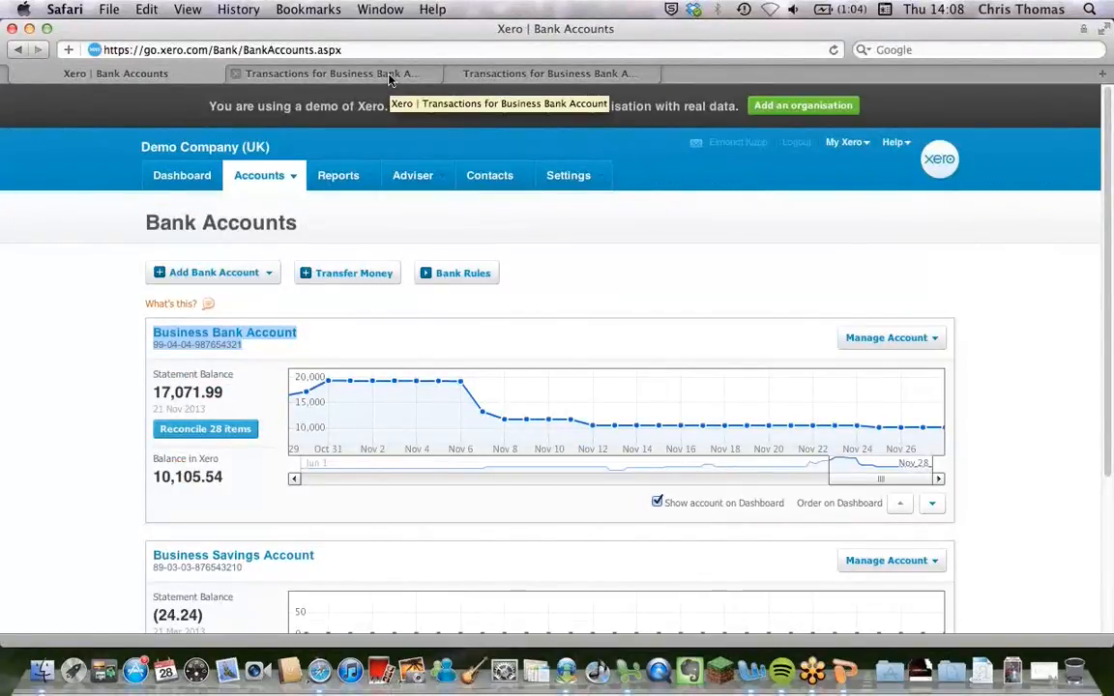
click(353, 73)
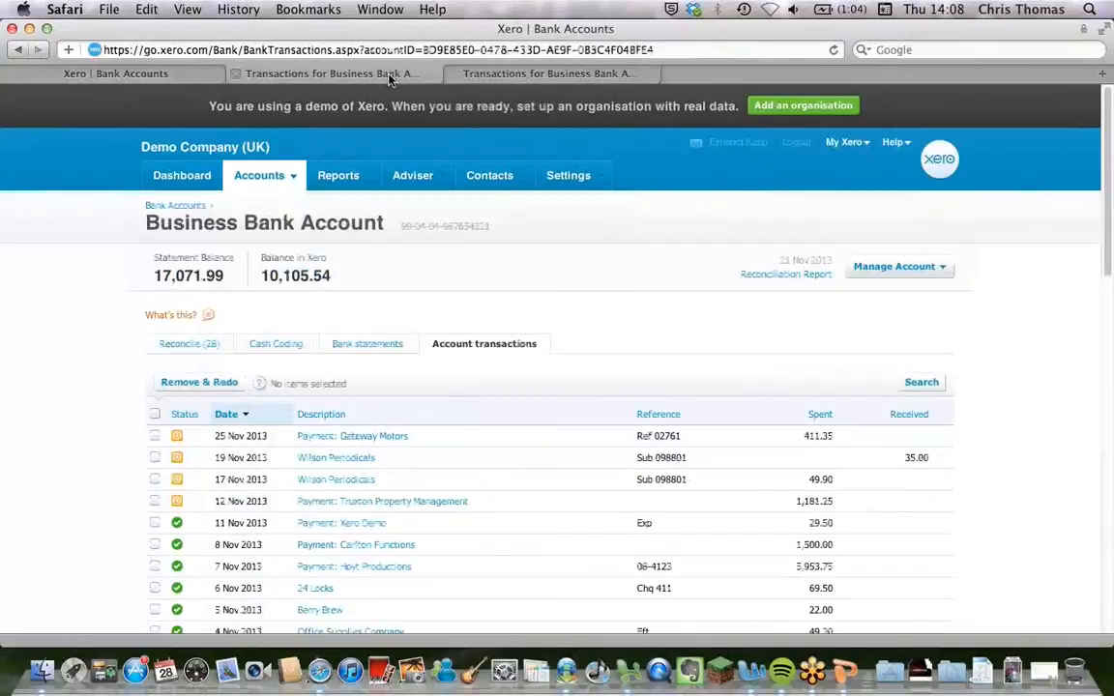
click(370, 437)
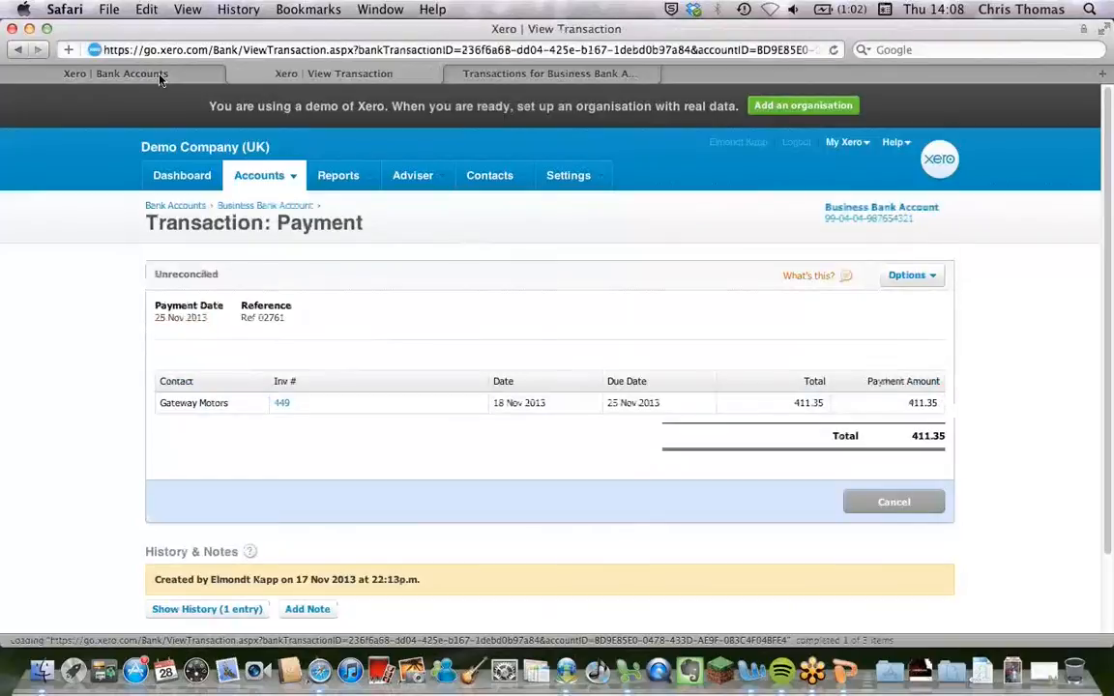
- From the Bank Accounts page, go to the sales invoices awaiting payment and hide the getting-started guide on debtors
click(160, 77)
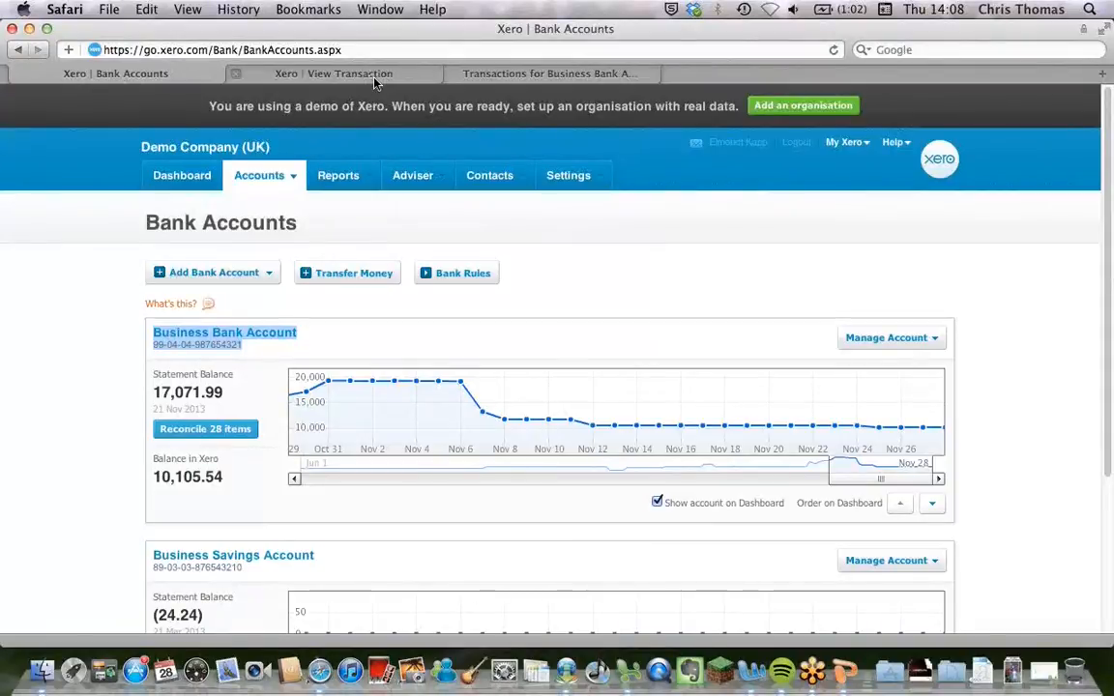
mouse_move(269, 192)
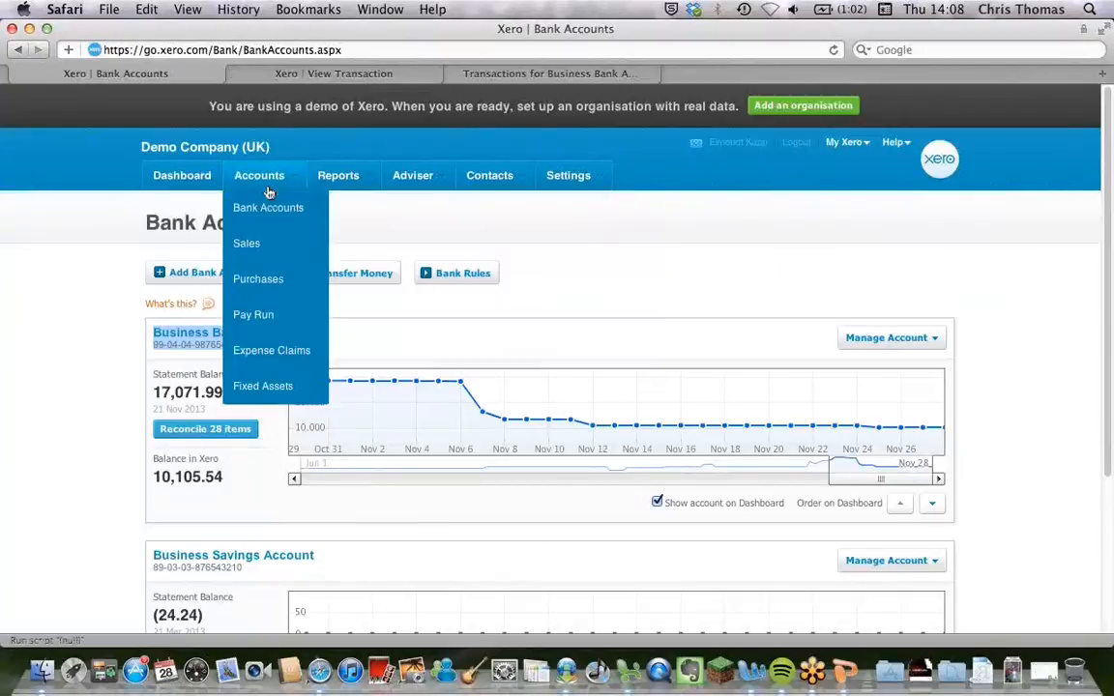
click(281, 257)
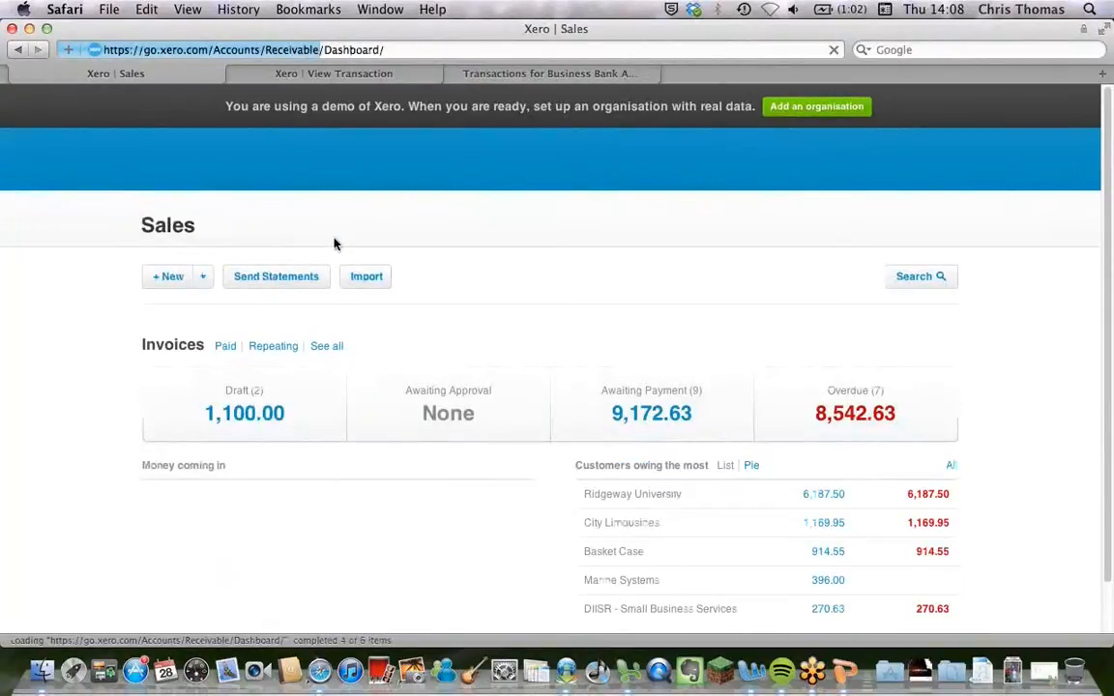
click(650, 415)
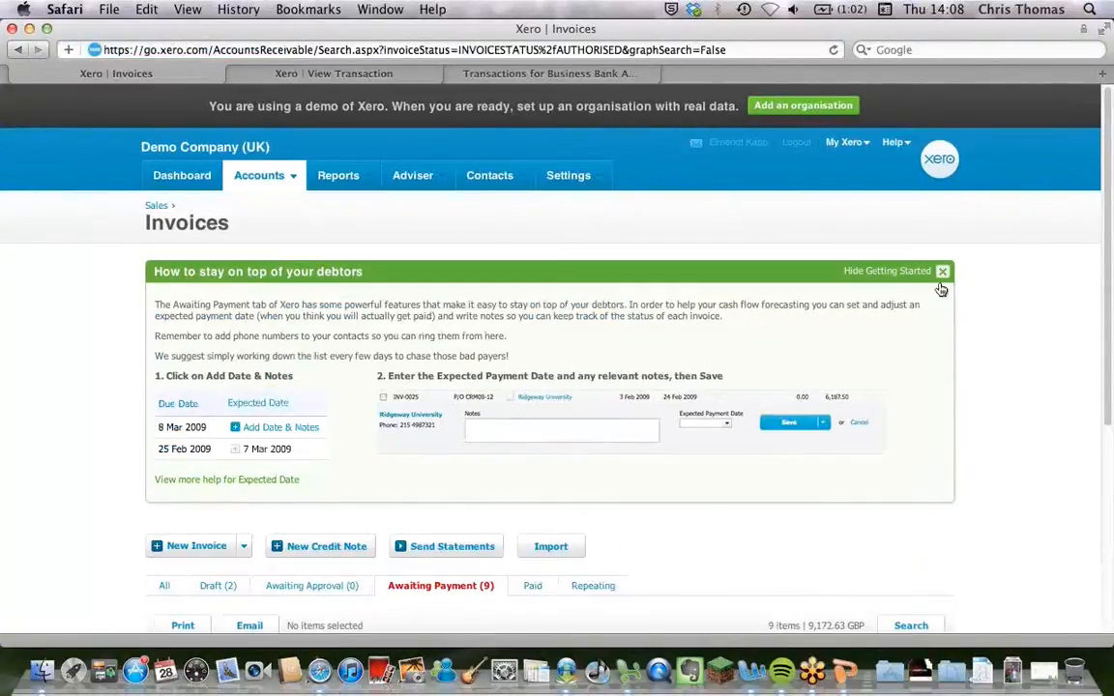
click(904, 267)
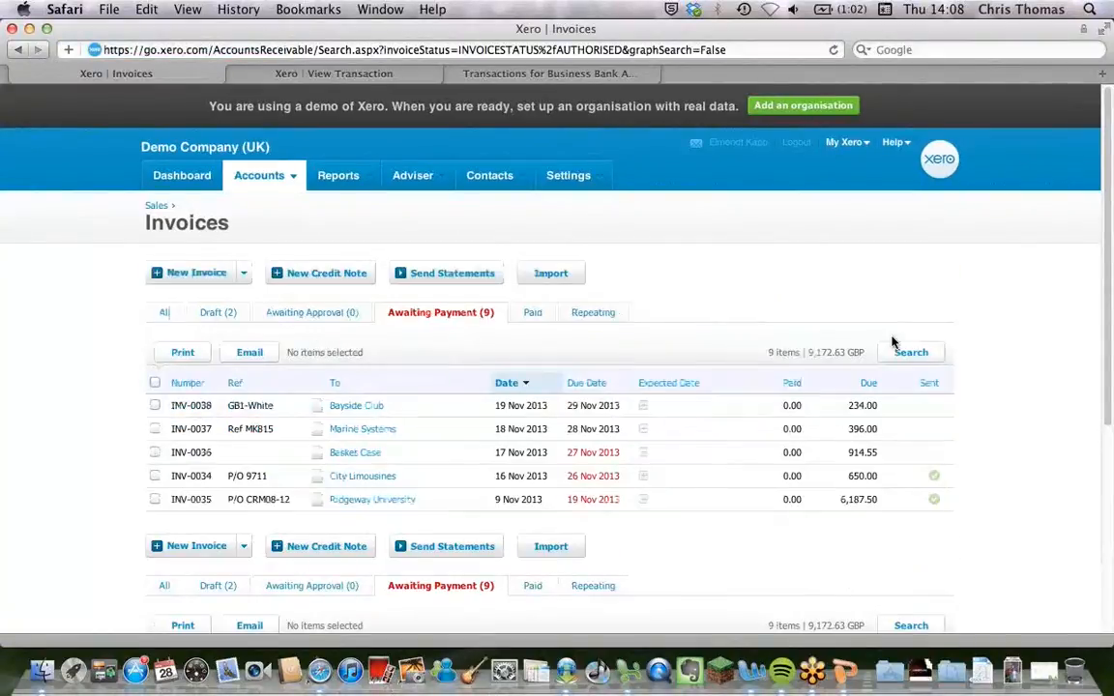
- Open the Bayside Club invoice in a separate browser tab, view it, and return to the invoice list
right_click(377, 407)
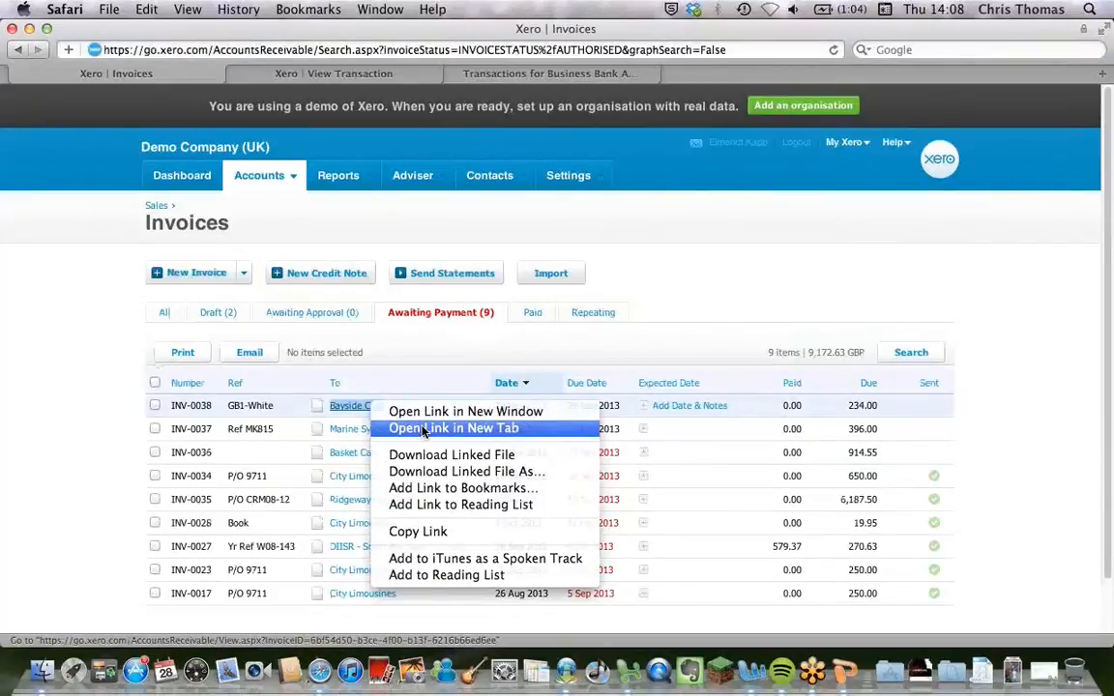
click(423, 428)
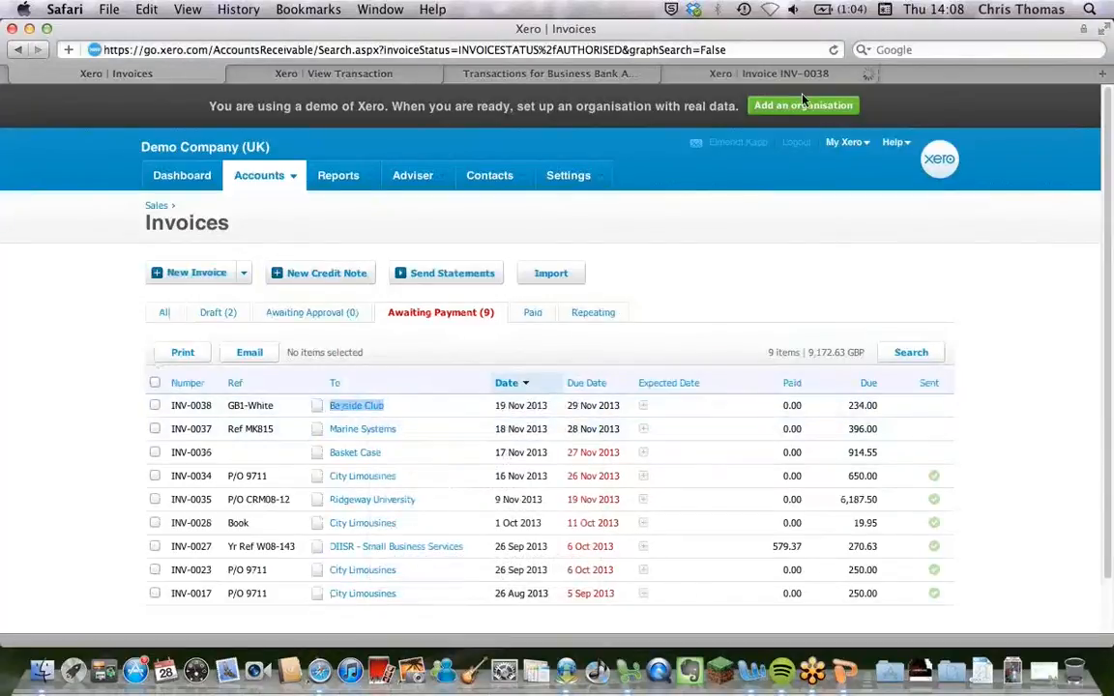
click(801, 78)
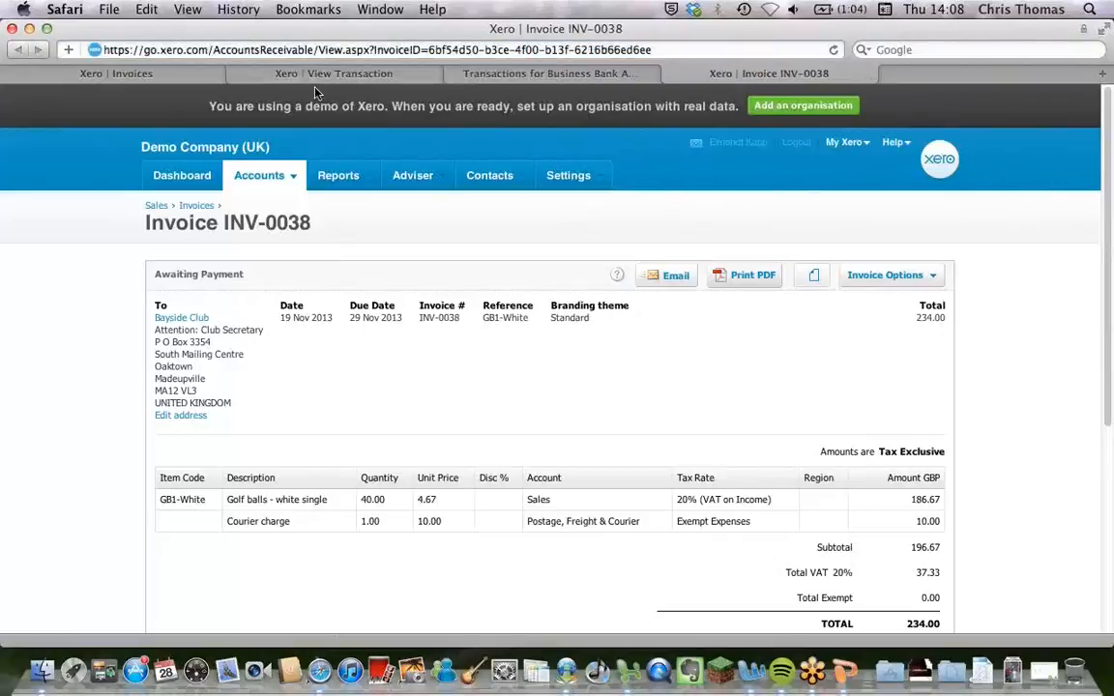
click(138, 83)
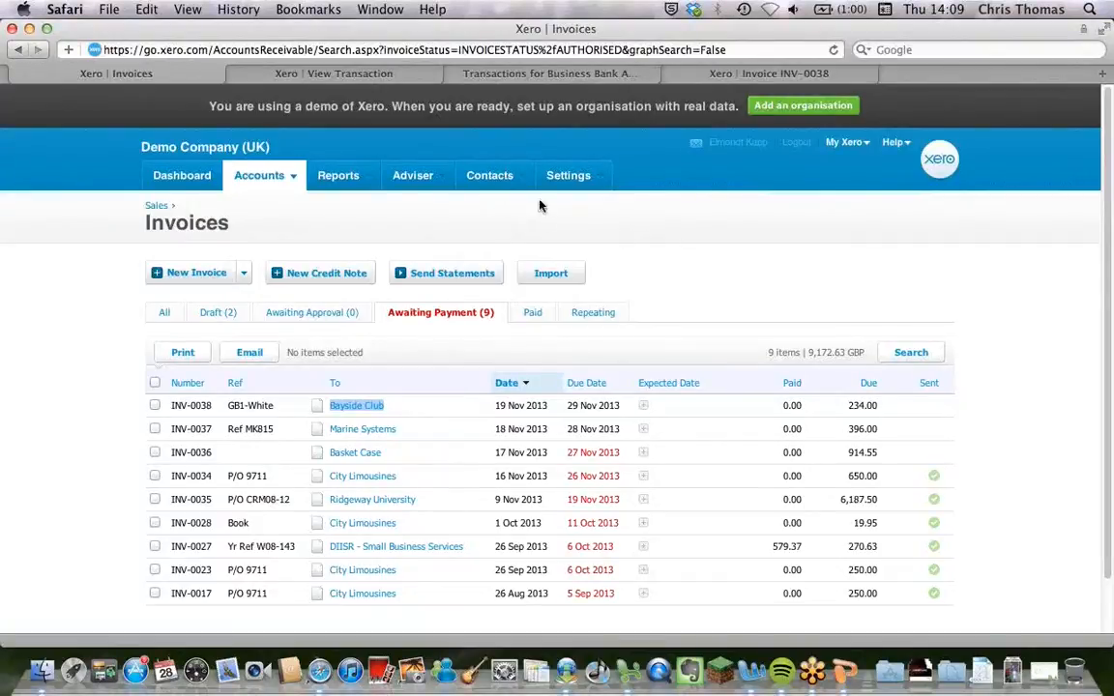
- Open the overview page of all available reports
click(573, 181)
click(486, 177)
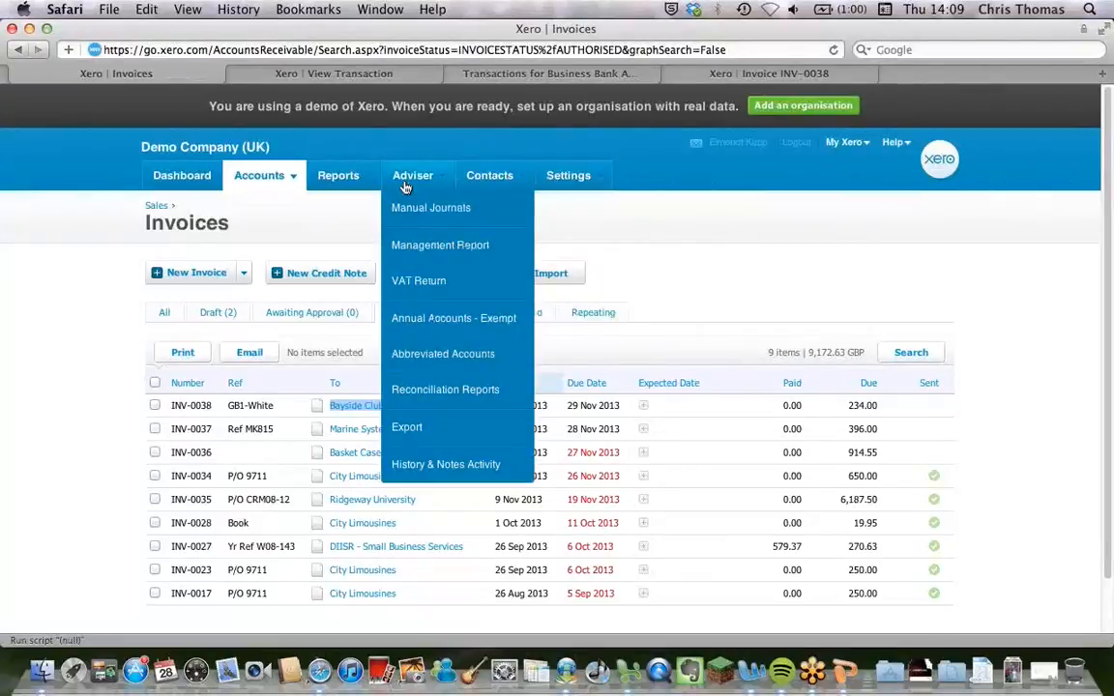
mouse_move(334, 175)
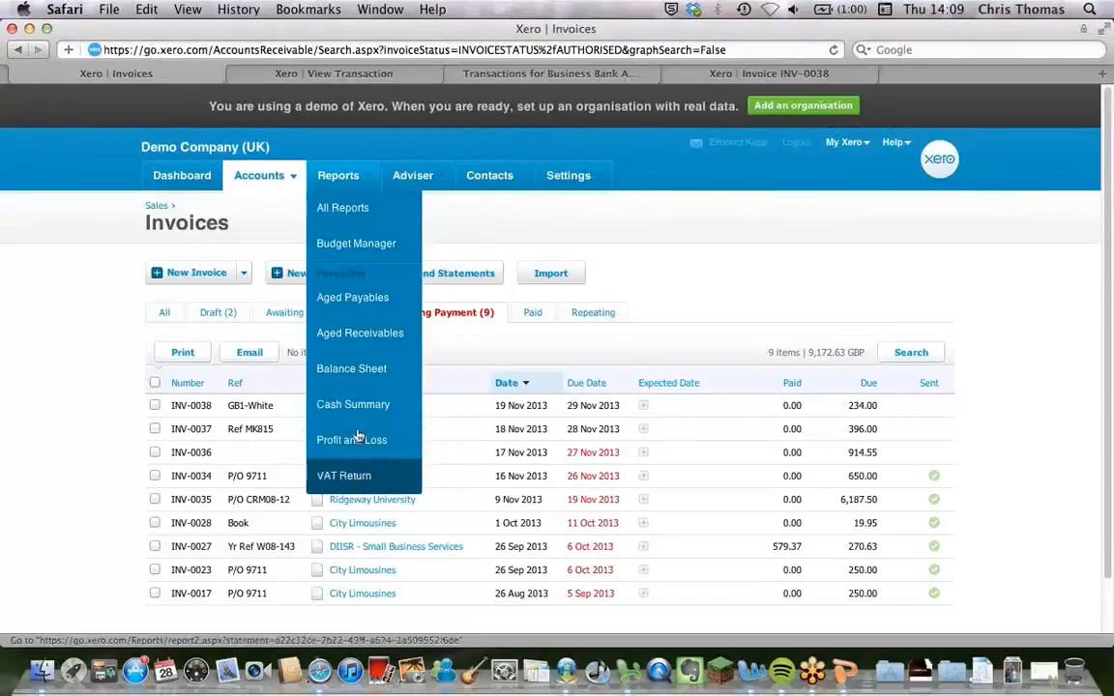
click(377, 250)
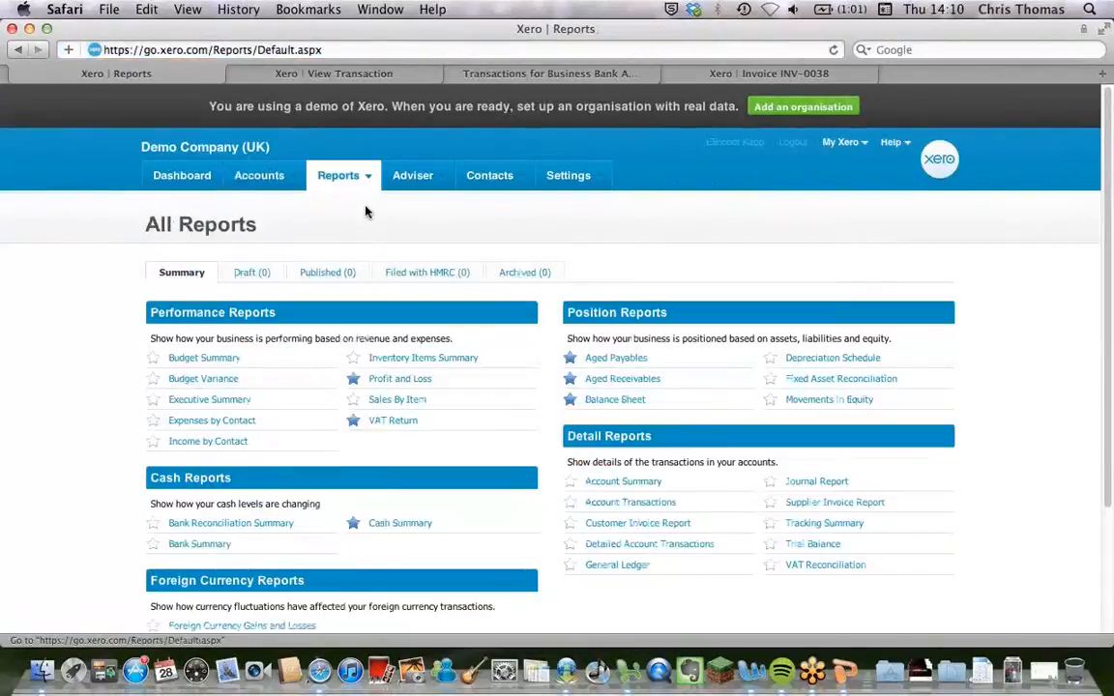
- Reduce the favourite reports to Profit and Loss and Aged Receivables by unstarring VAT Return, Cash Summary, Balance Sheet and Aged Payables
click(353, 378)
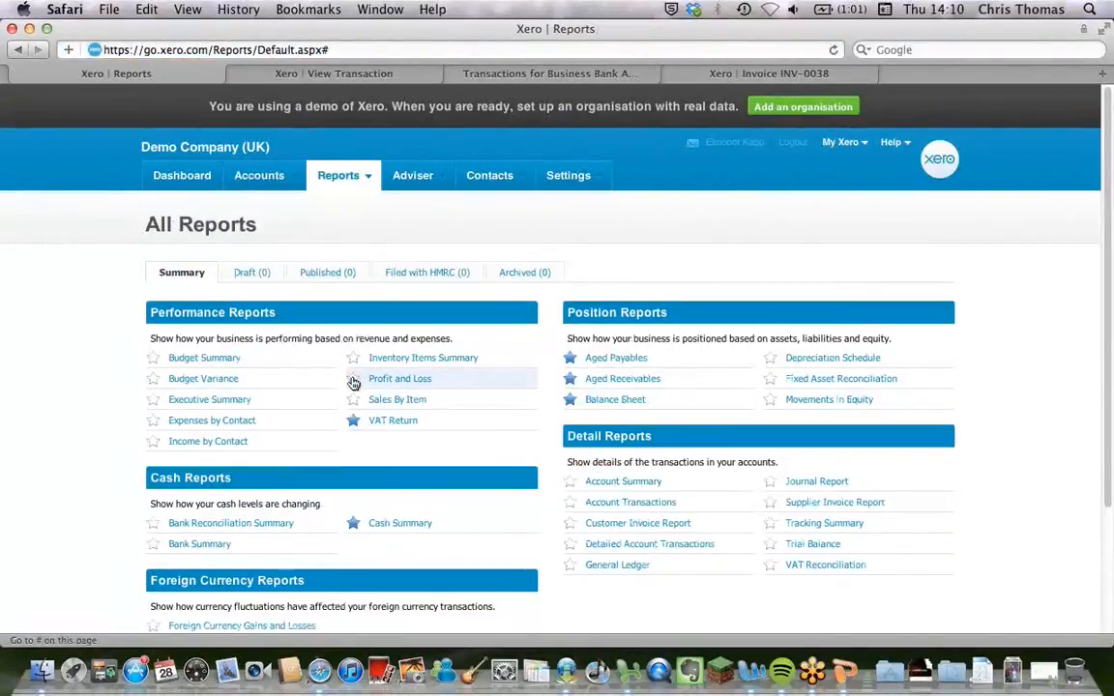
click(354, 421)
click(354, 379)
click(570, 399)
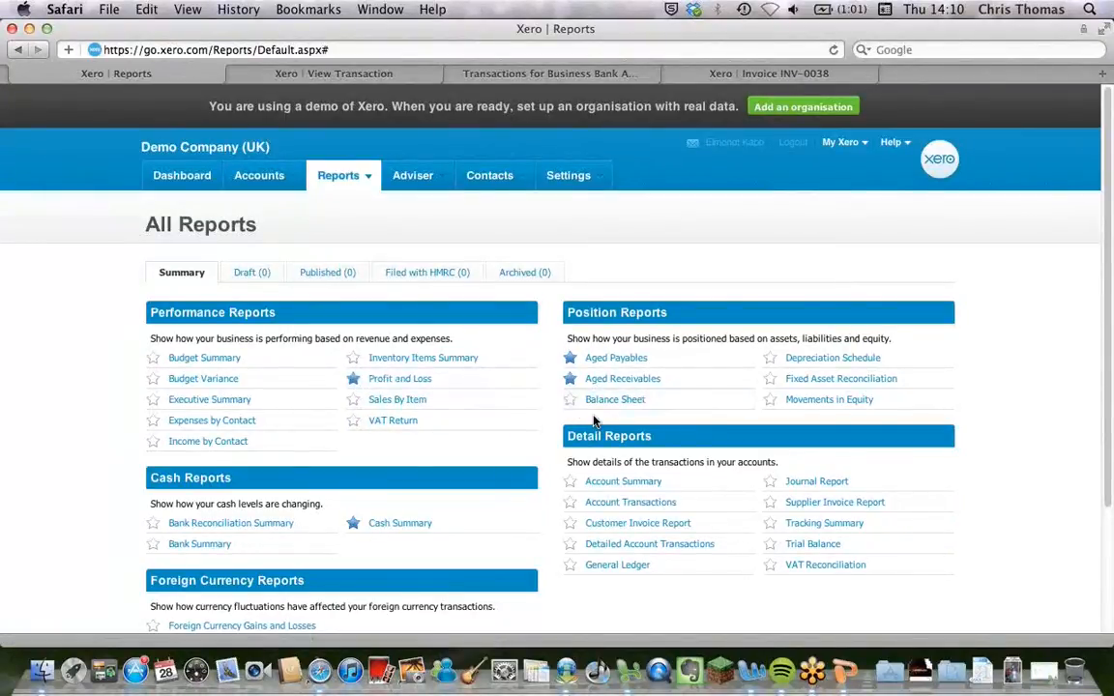
click(571, 379)
click(571, 358)
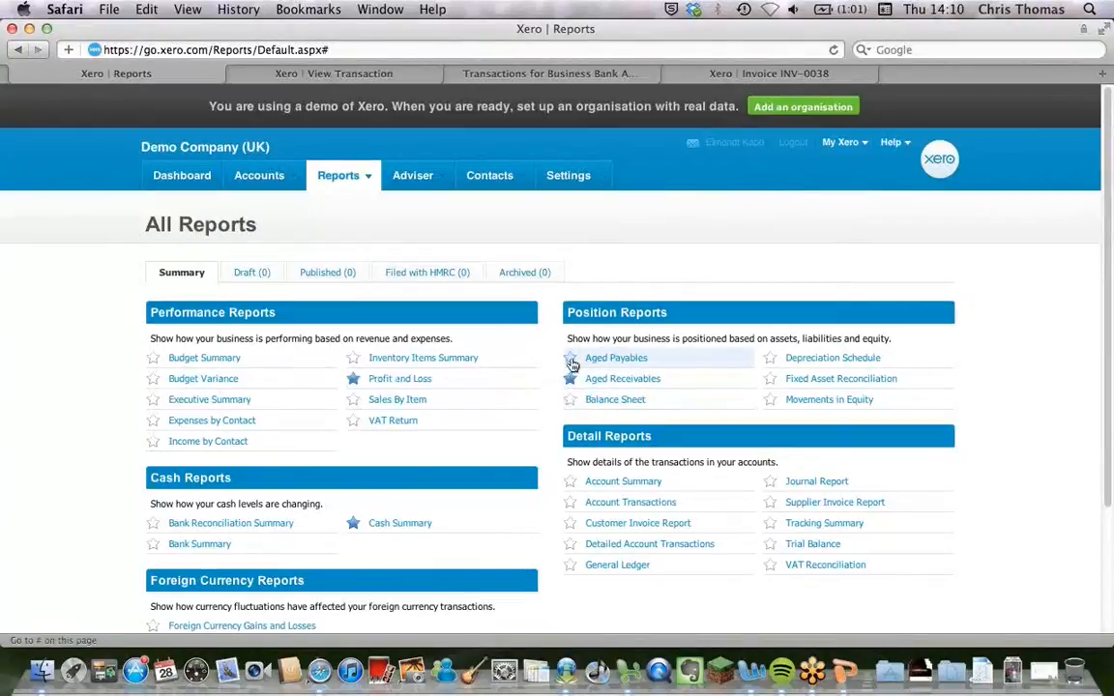
click(570, 379)
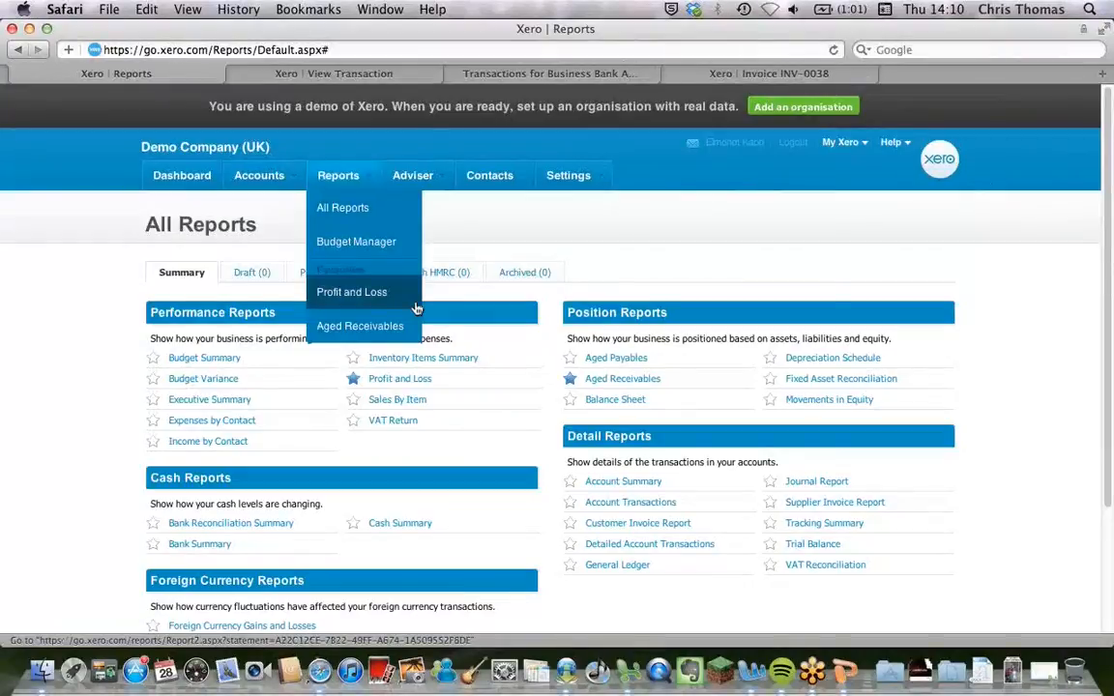
- Open the Tracking page from the general settings and hide its getting-started guide to show the Region category options
mouse_move(411, 180)
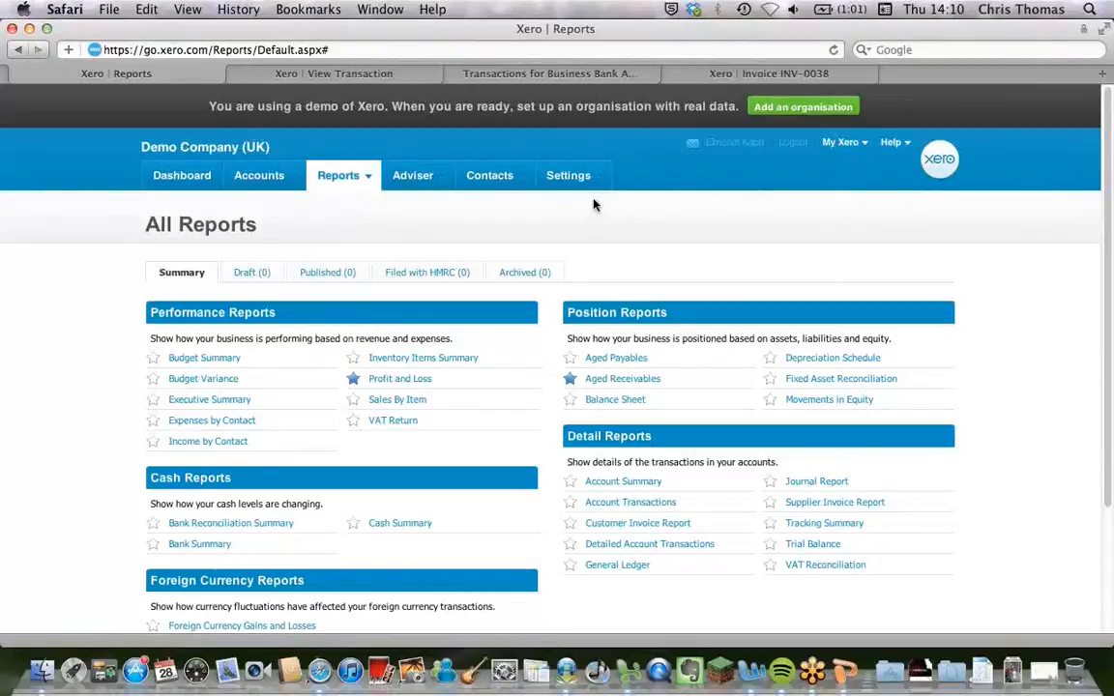
mouse_move(590, 187)
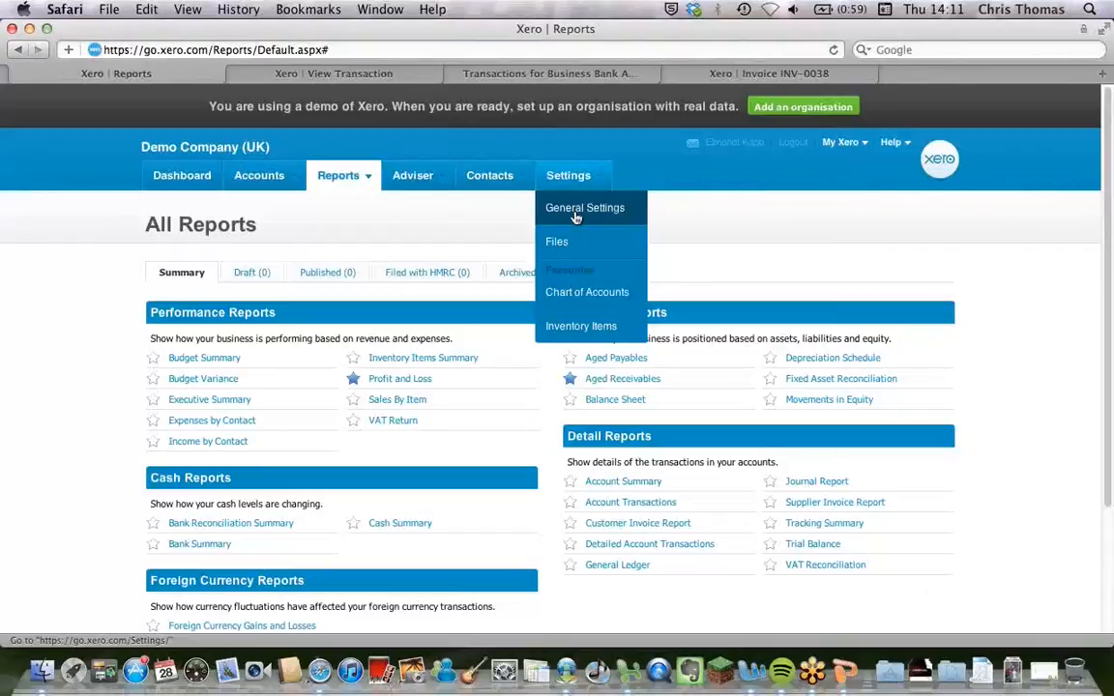
click(576, 214)
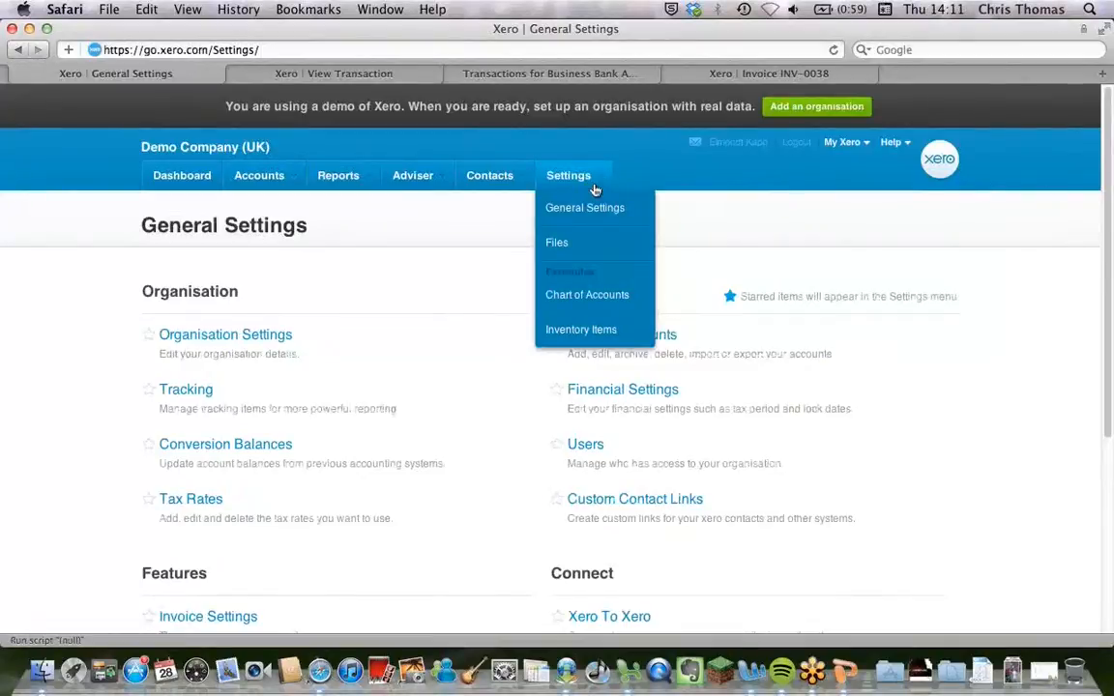
click(588, 207)
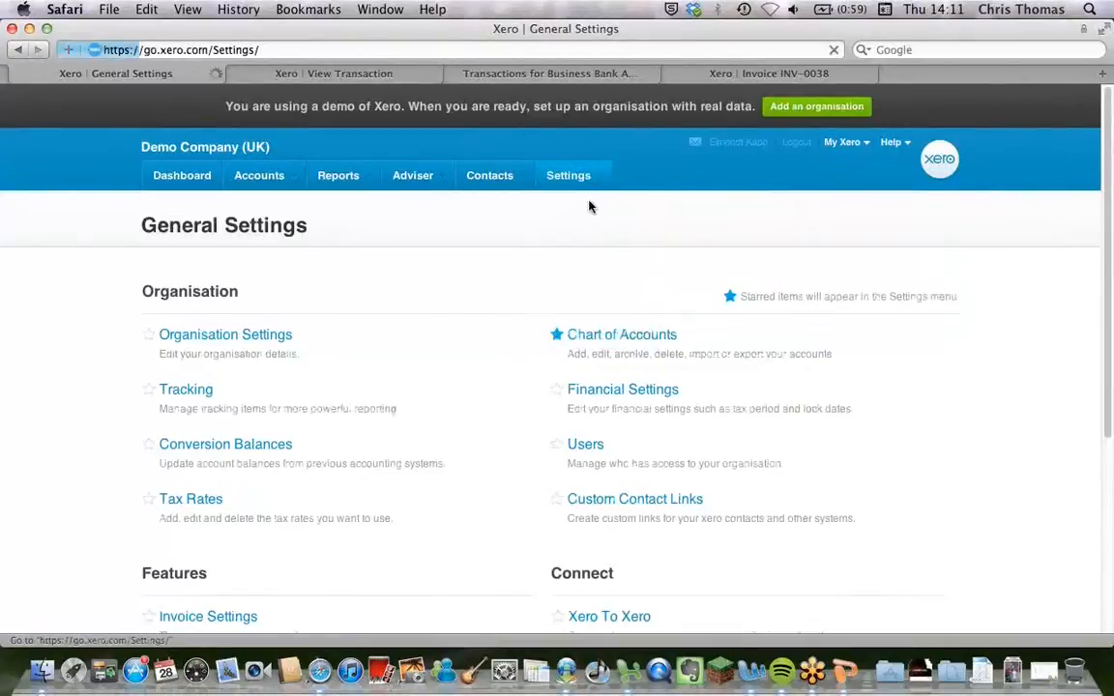
click(198, 391)
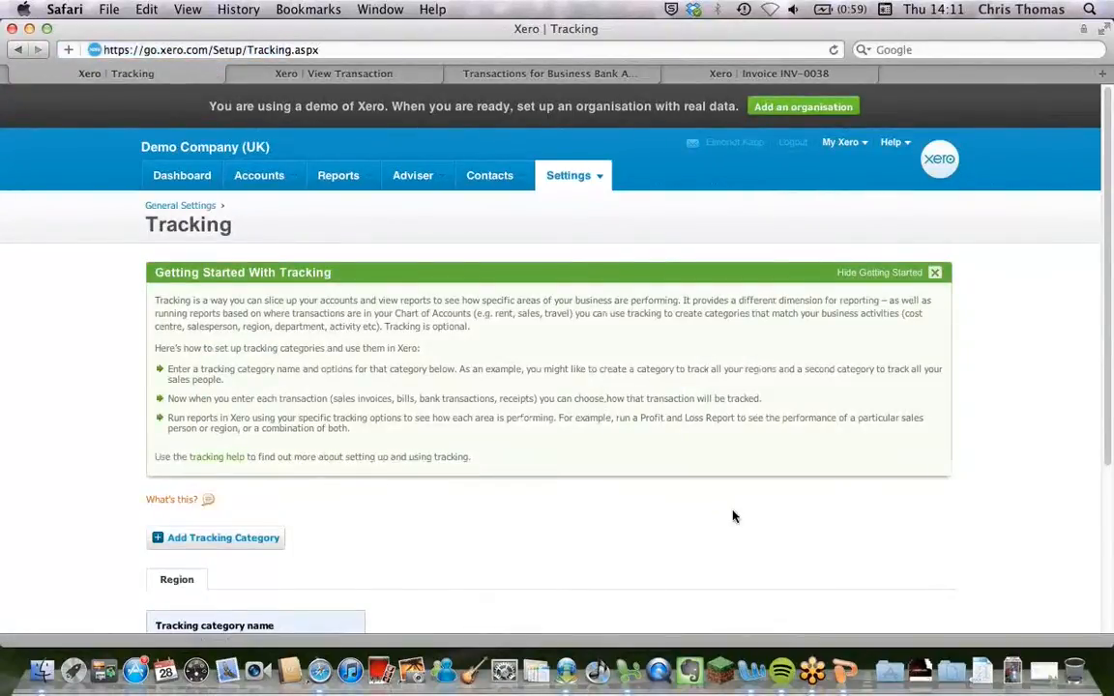
click(934, 272)
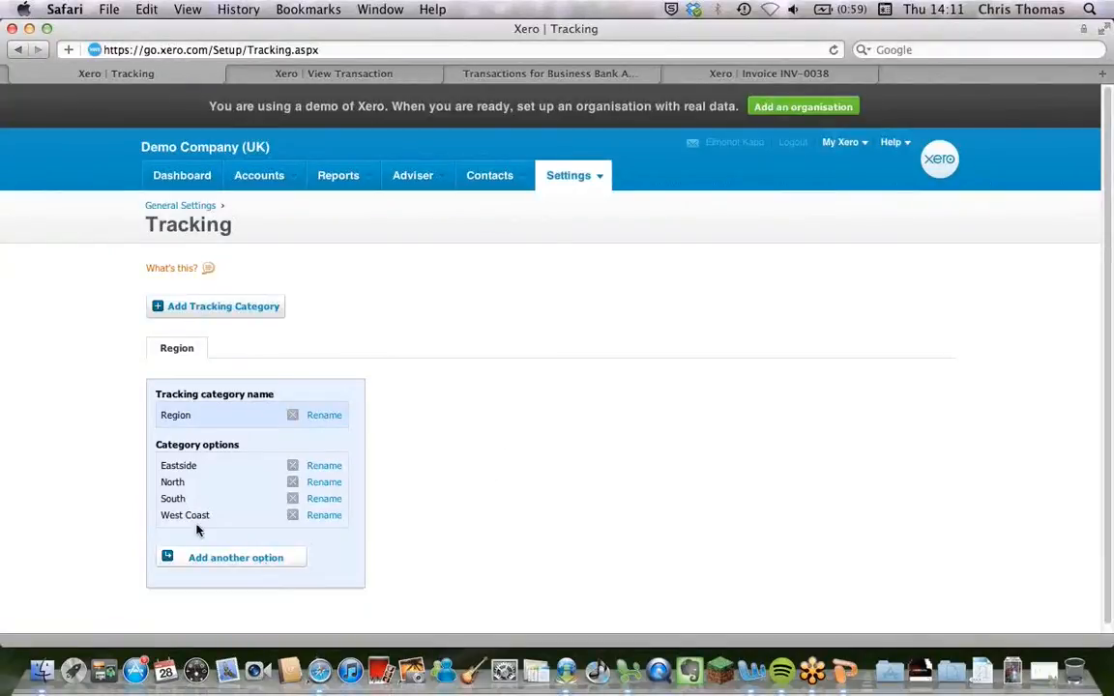
- Start a new sales invoice and choose Ridgeway Bank as its recipient
mouse_move(286, 176)
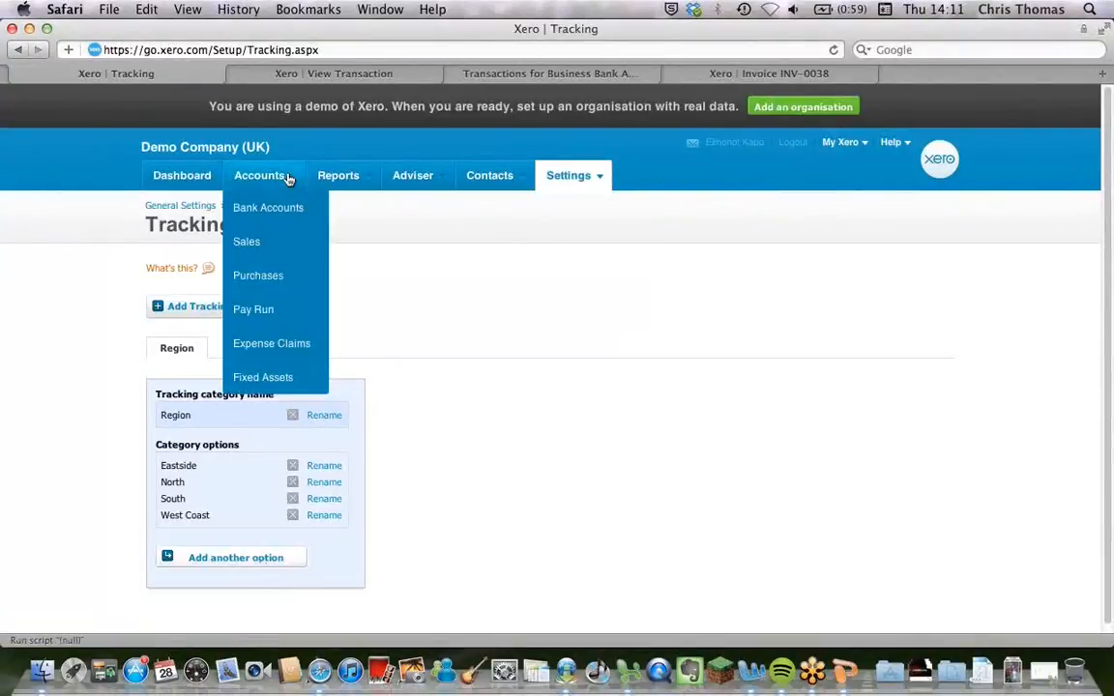
click(279, 242)
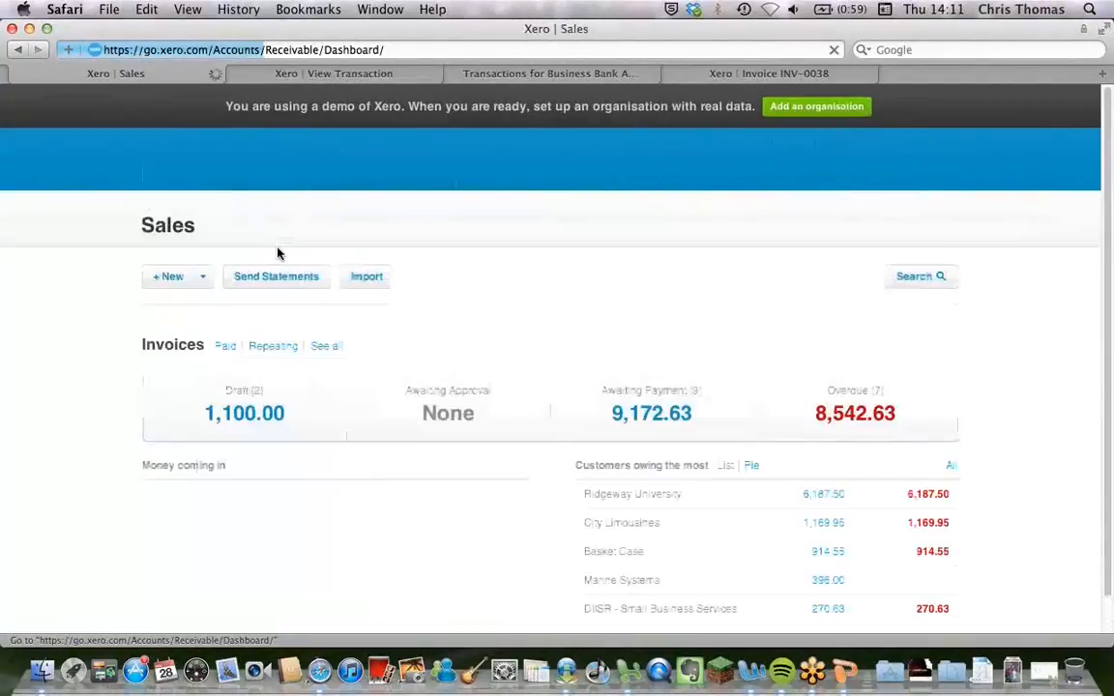
click(174, 279)
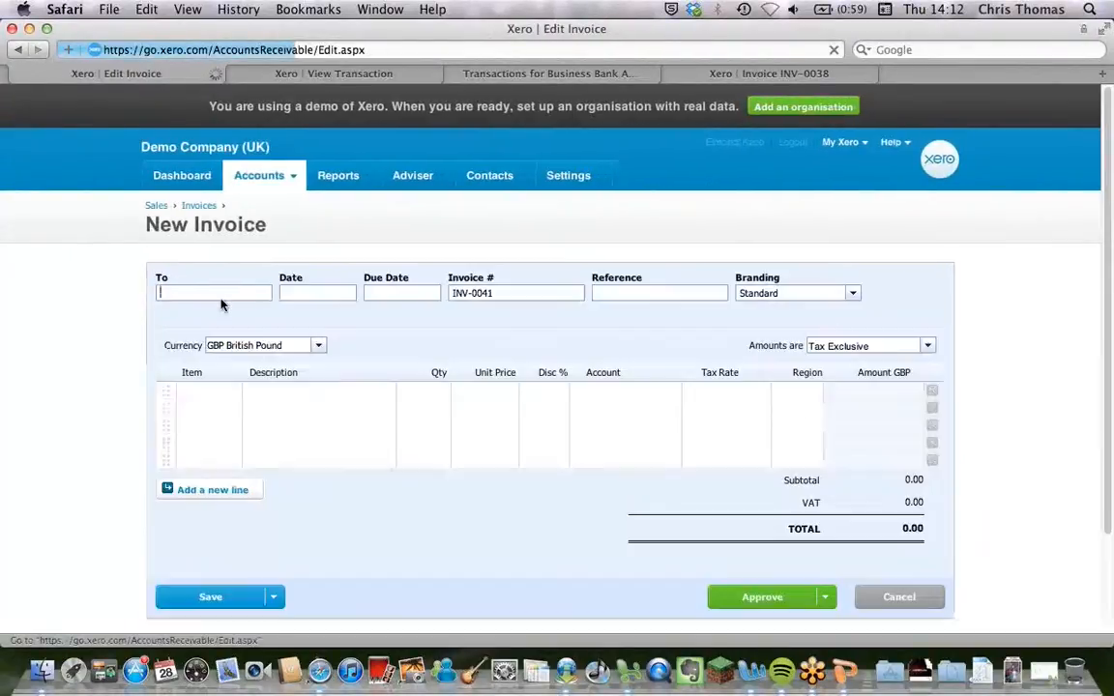
click(220, 293)
text(r)
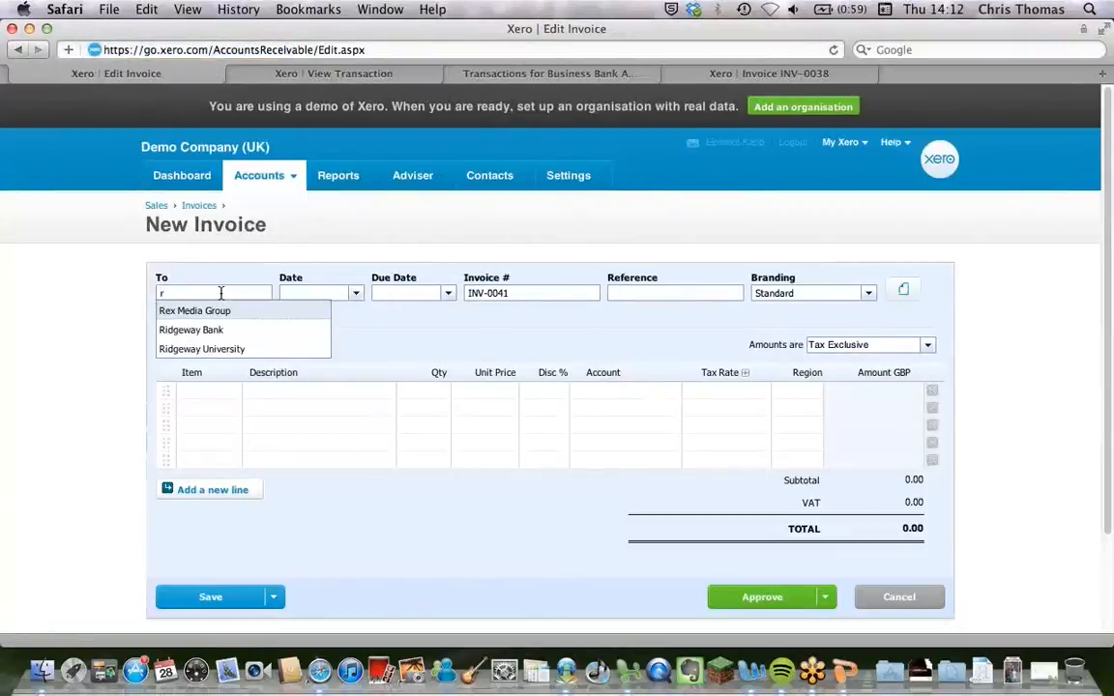
click(256, 330)
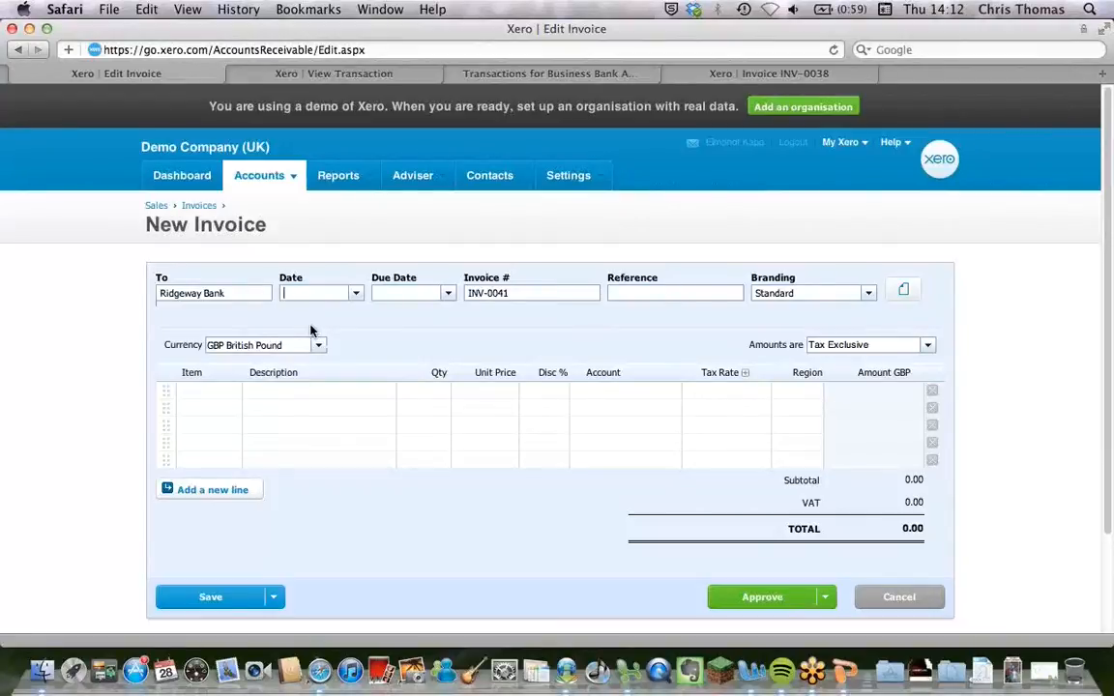
- Date the invoice today and list the Region tracking options for its first line
text(today)
key(Tab)
click(800, 391)
click(814, 392)
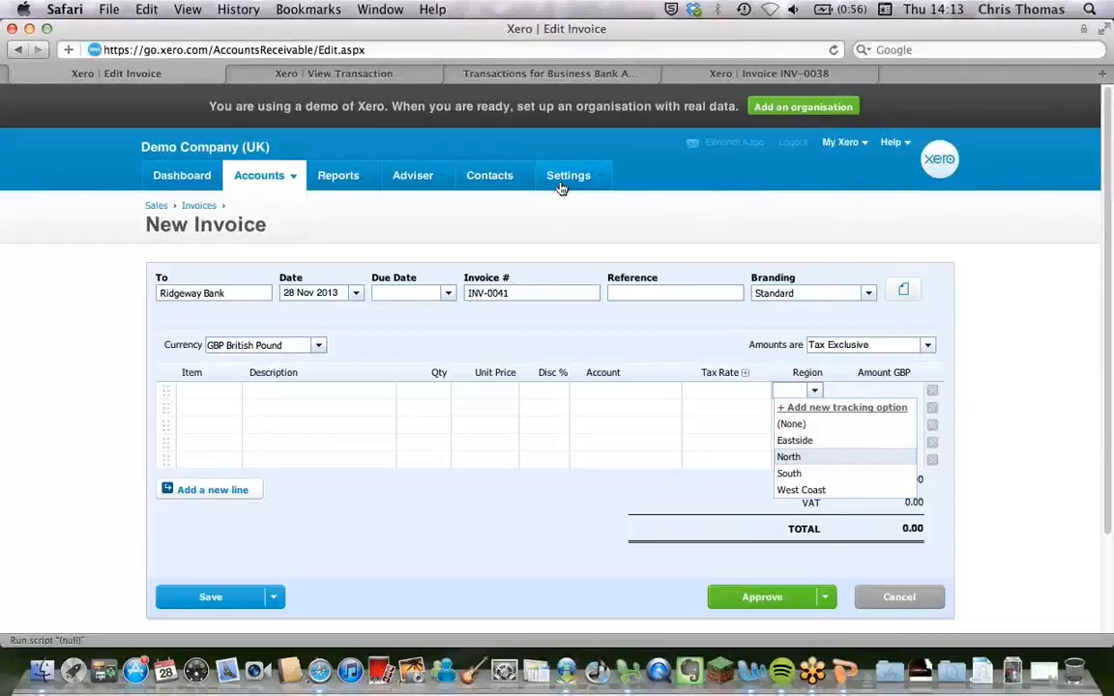
- List the tax rates available for the first invoice line
click(746, 392)
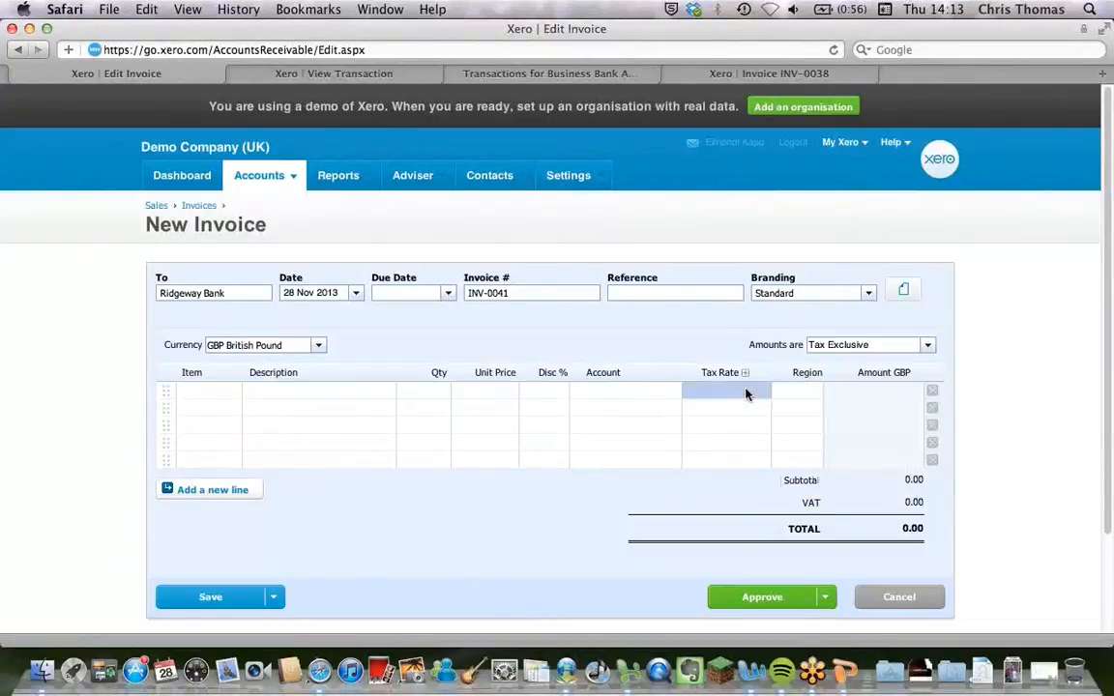
click(762, 393)
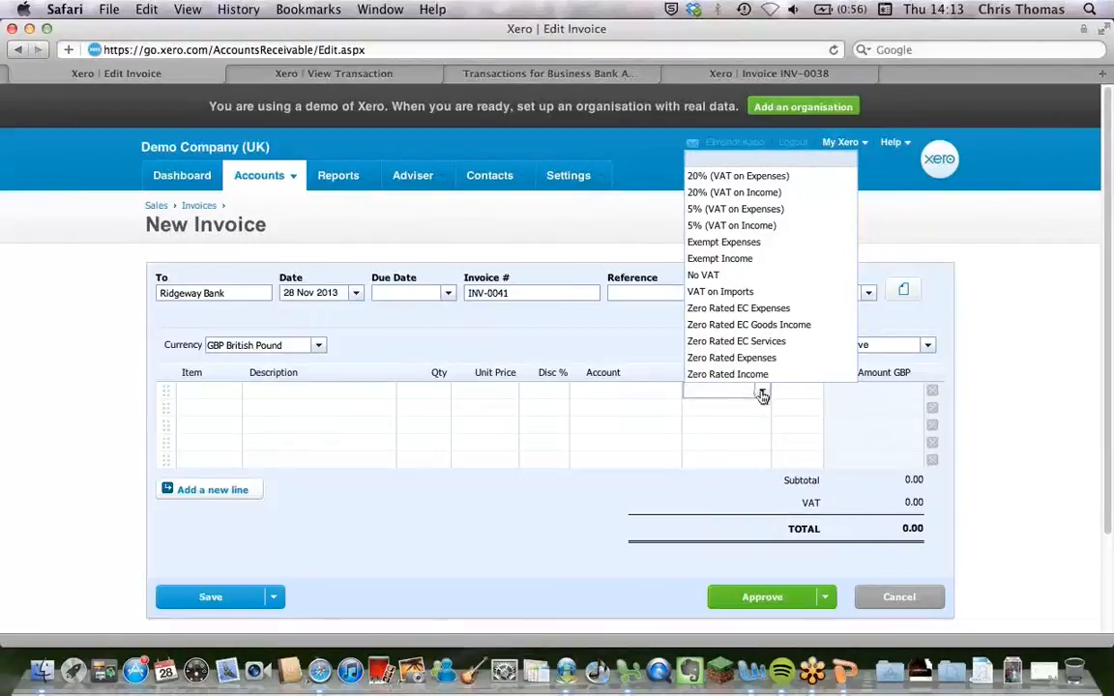
click(650, 396)
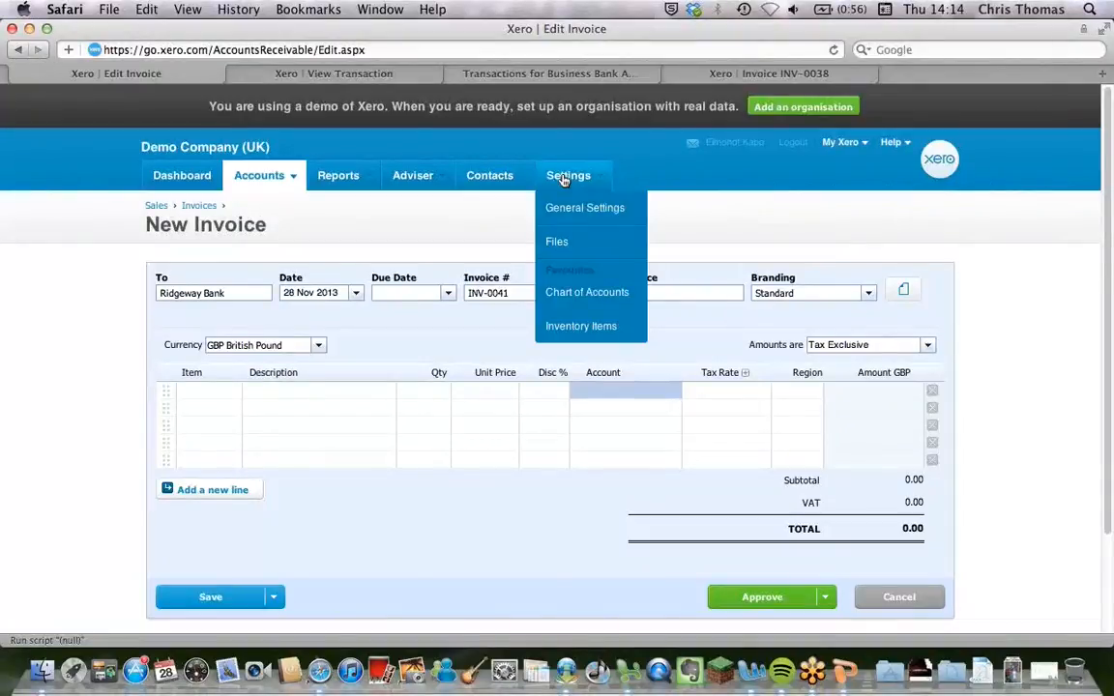
- In the chart of accounts, open the Direct Wages expense account, choose No VAT as its default tax and save it
click(582, 302)
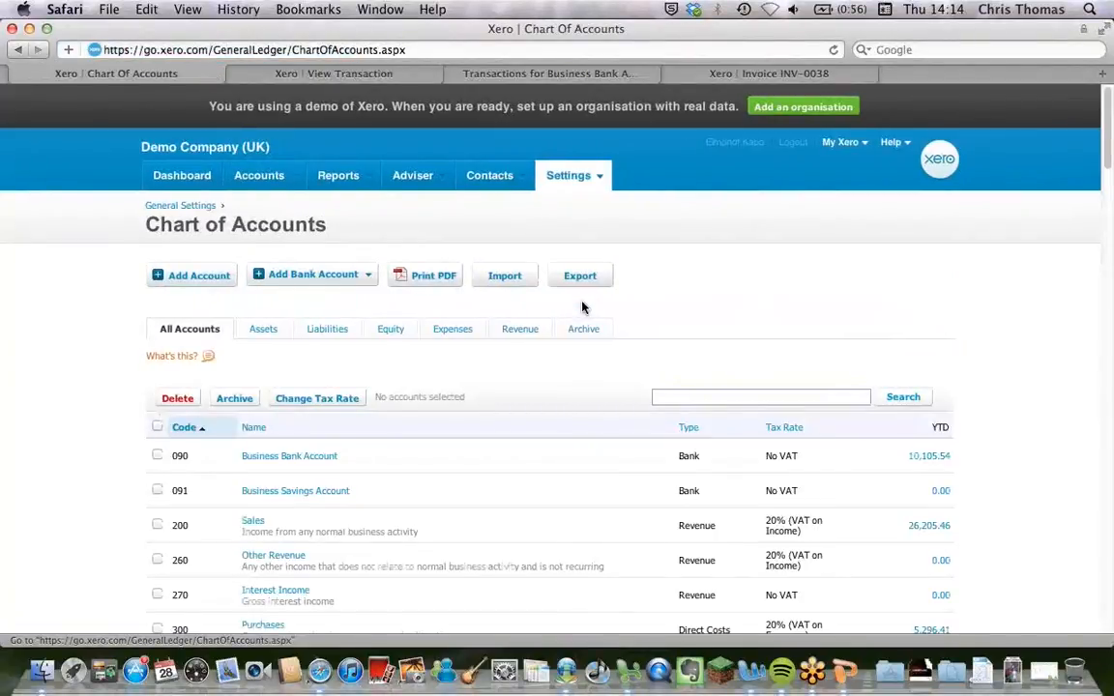
click(448, 330)
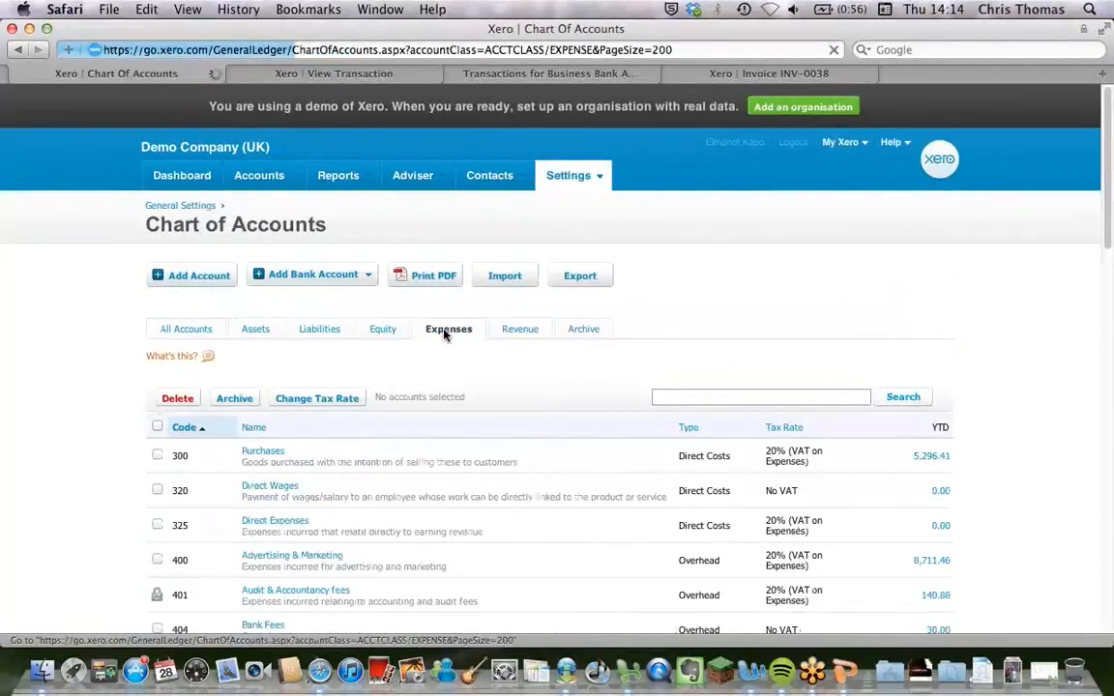
click(269, 487)
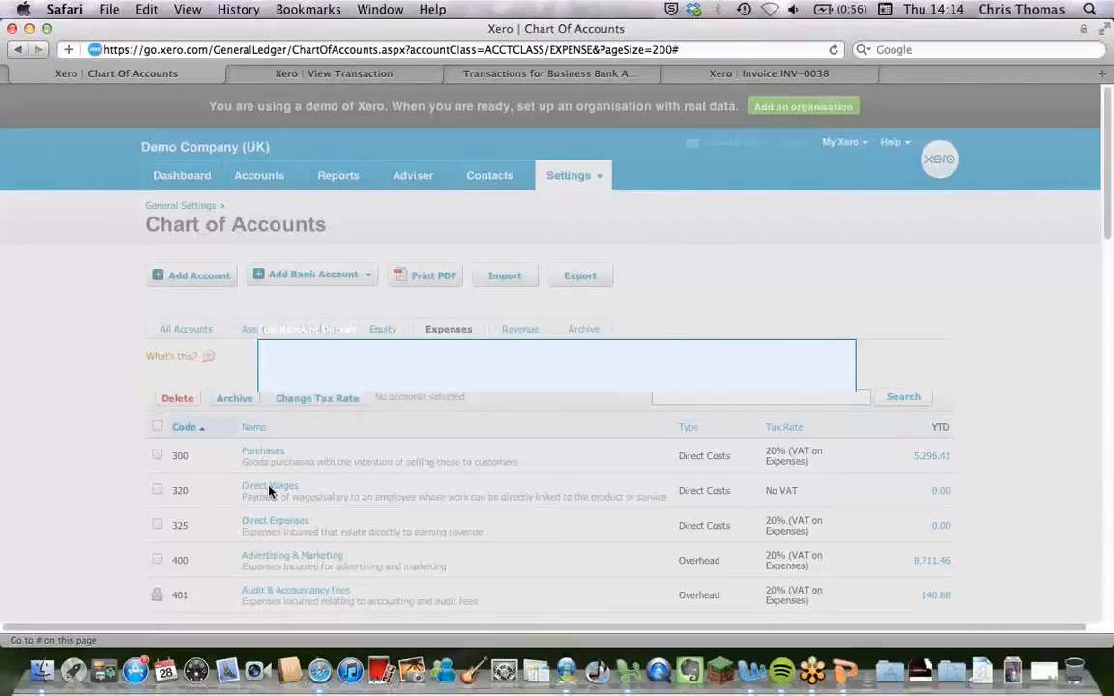
click(387, 432)
click(385, 525)
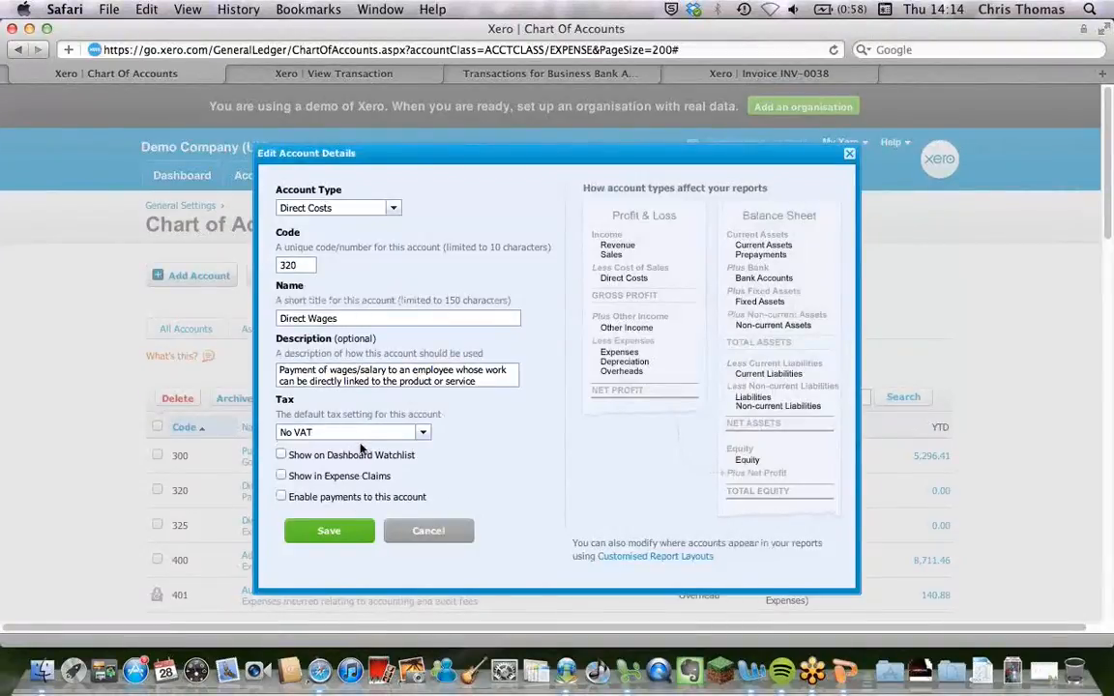
click(330, 532)
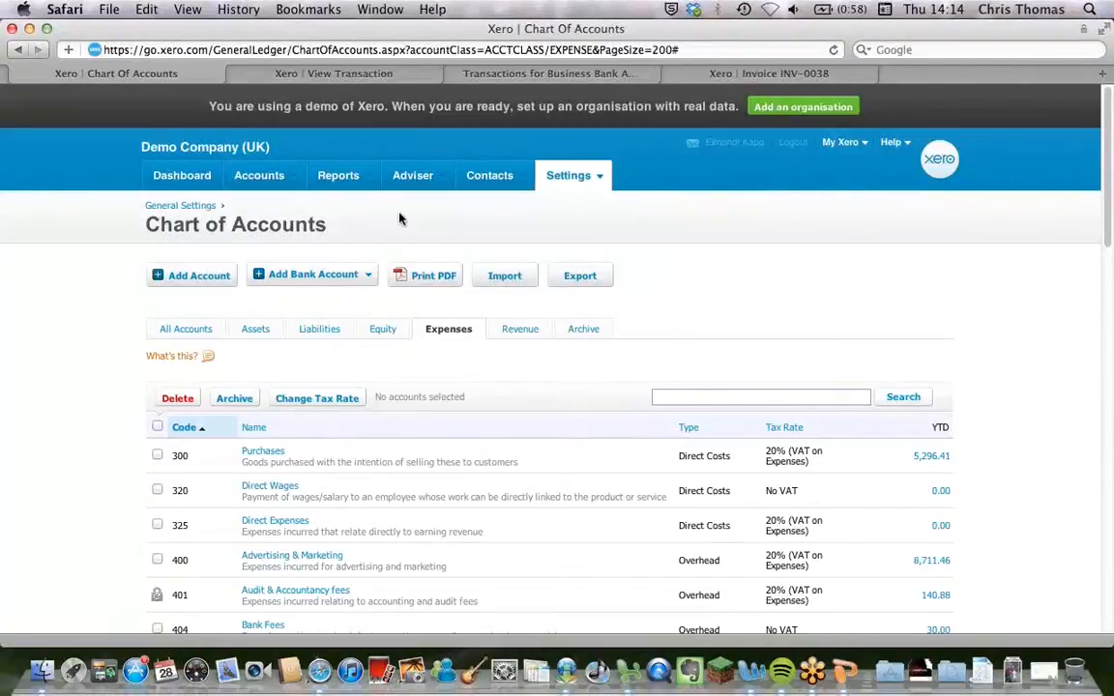
- Open the Profit and Loss report and open its current layout for editing
mouse_move(369, 182)
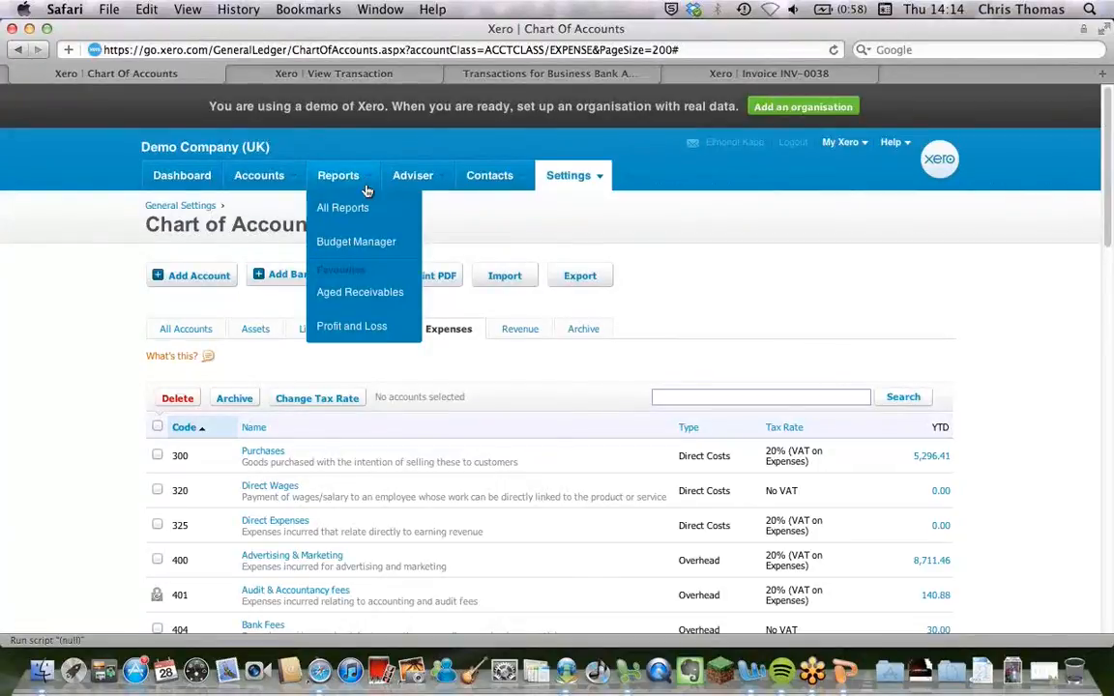
click(331, 326)
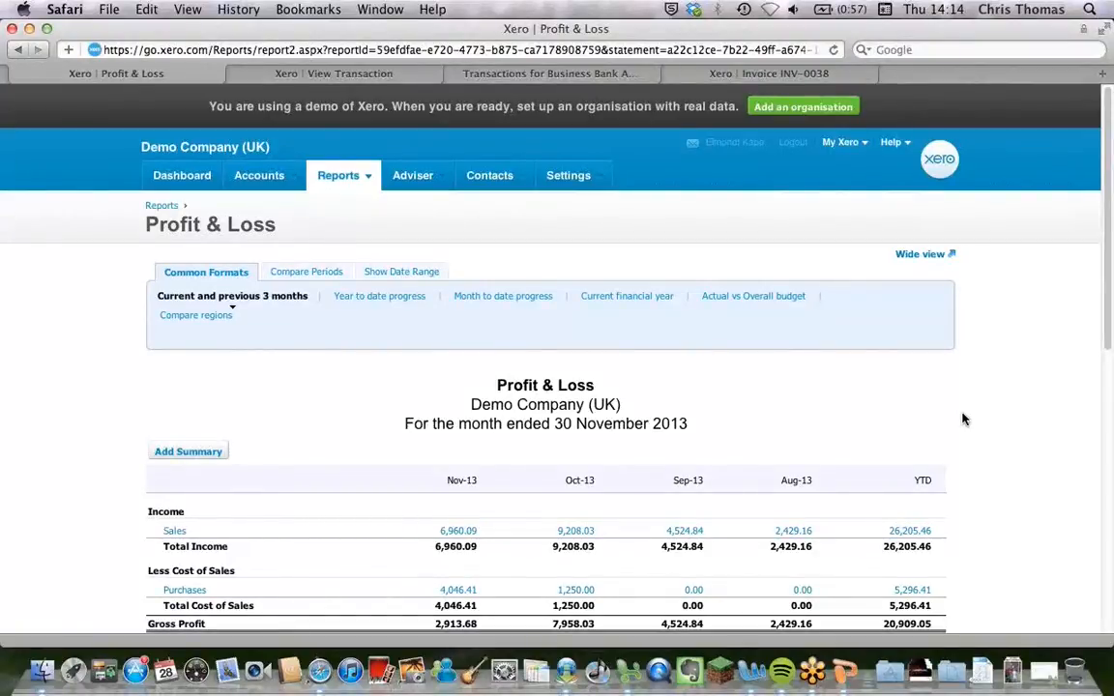
scroll(963, 419, down, 1)
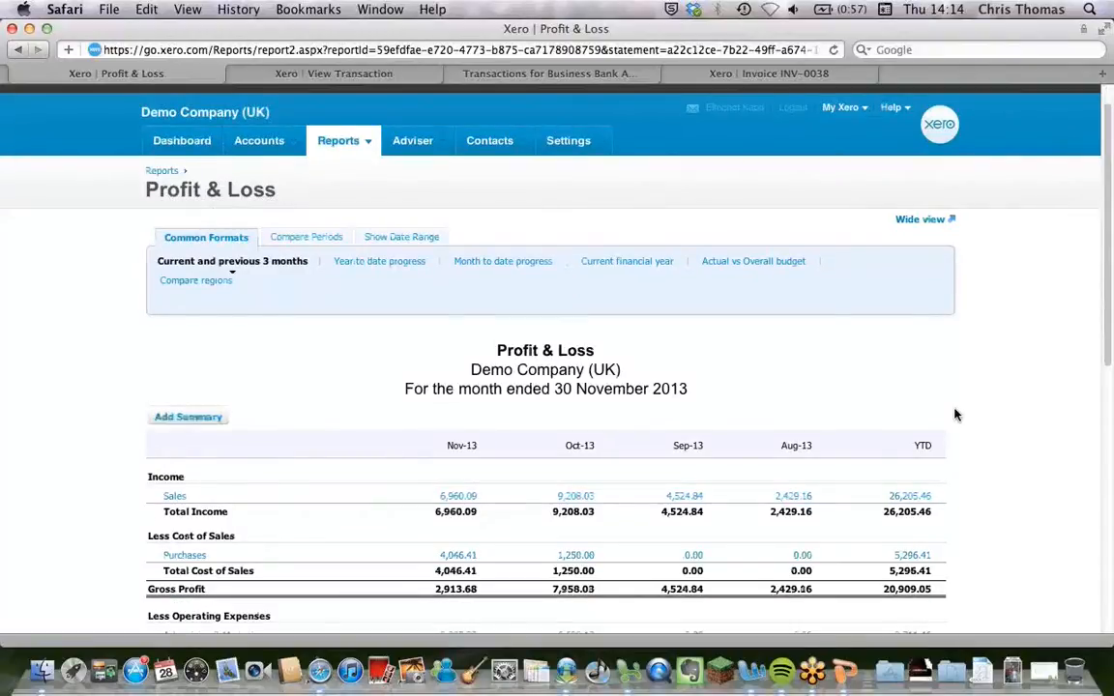
scroll(954, 415, down, 5)
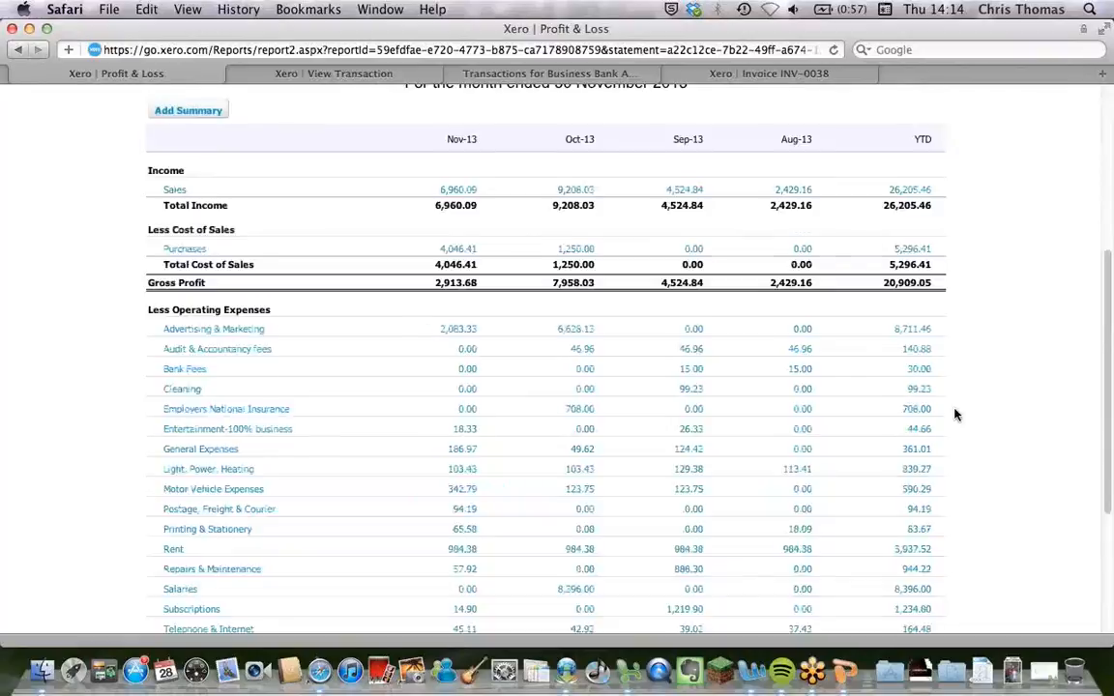
scroll(870, 406, down, 3)
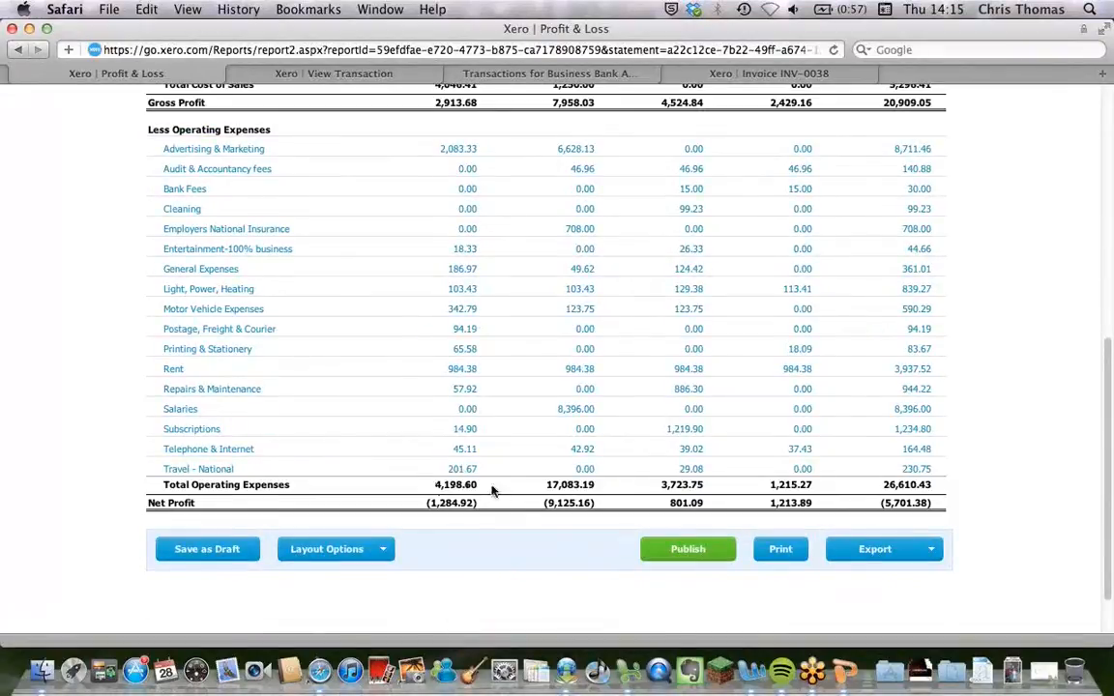
scroll(562, 496, down, 1)
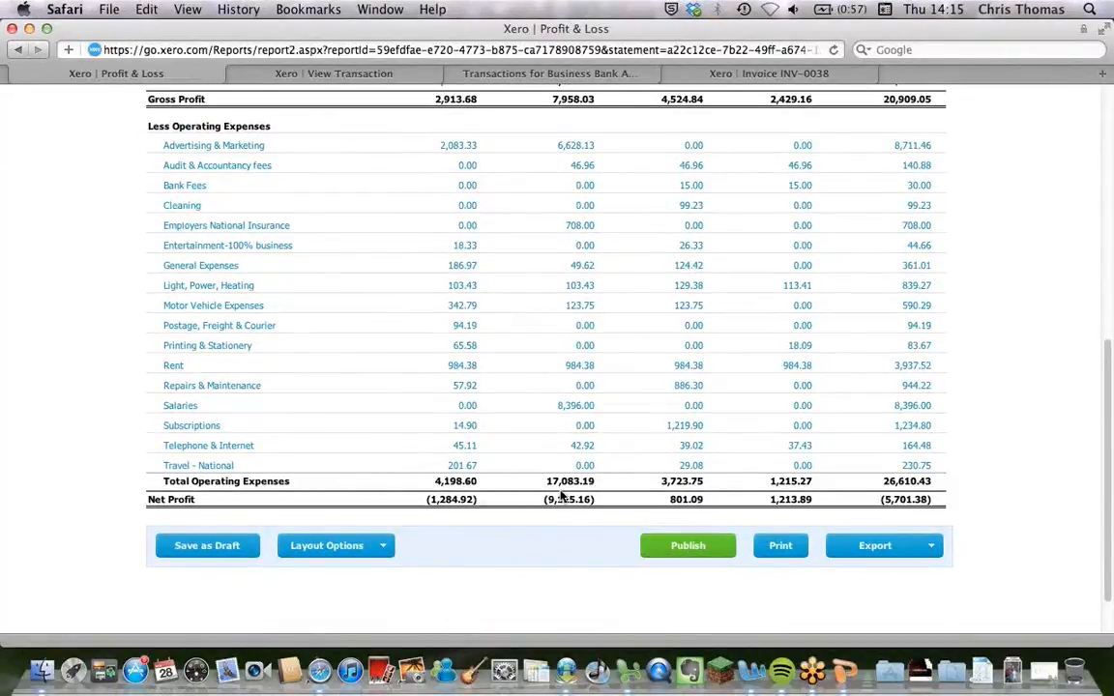
scroll(561, 496, down, 2)
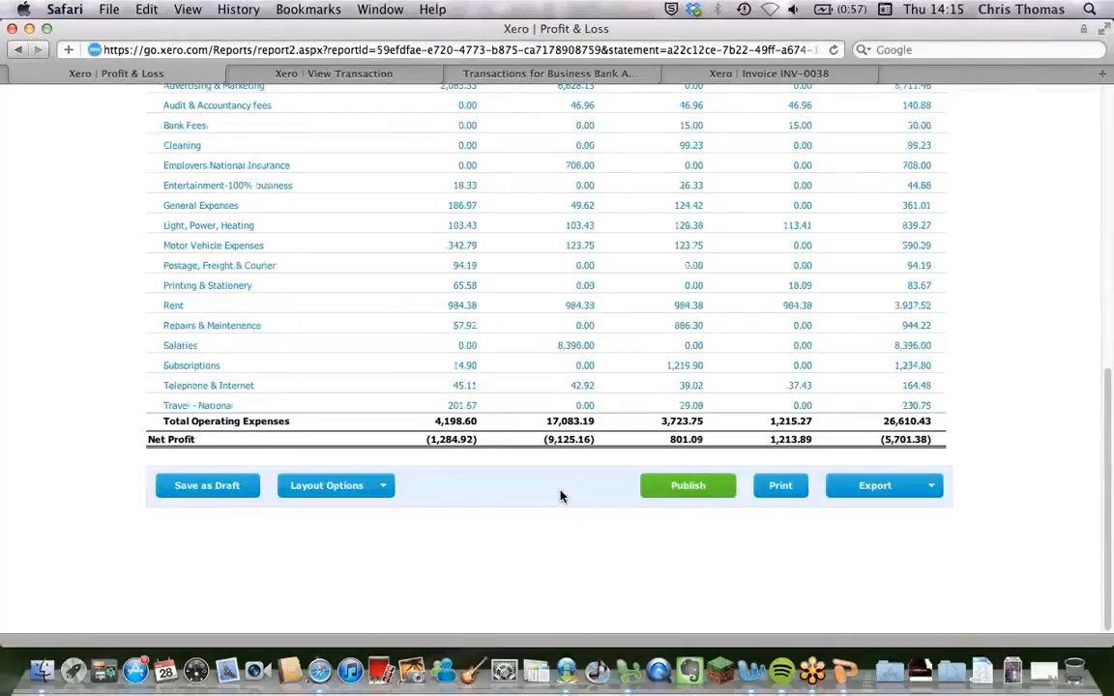
click(356, 508)
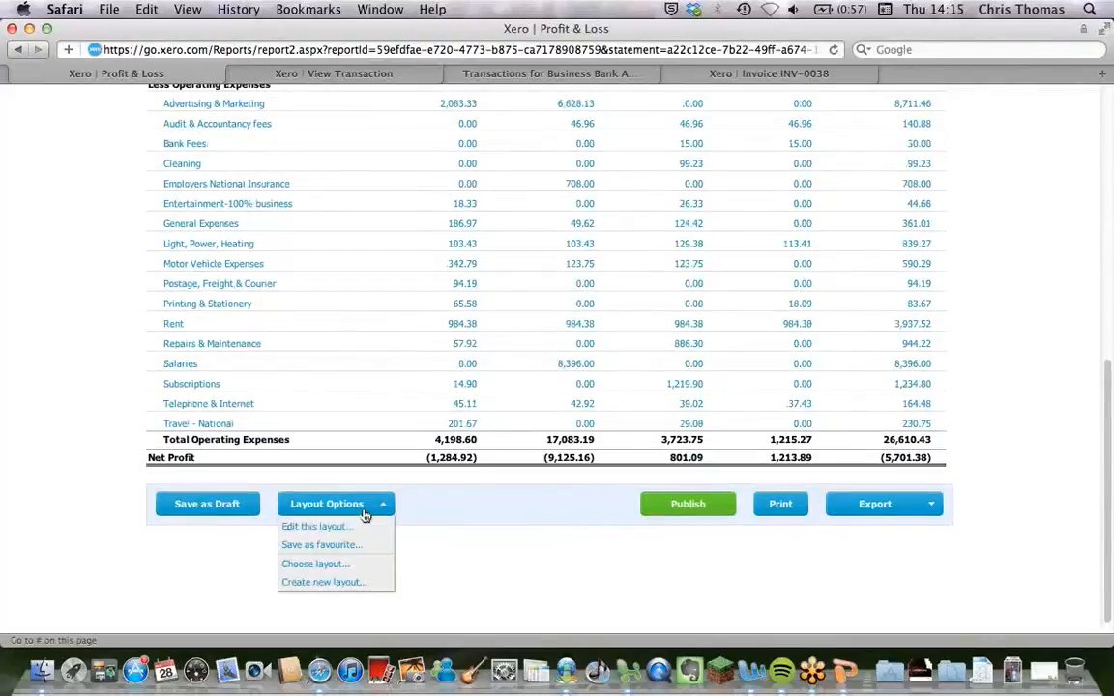
click(349, 527)
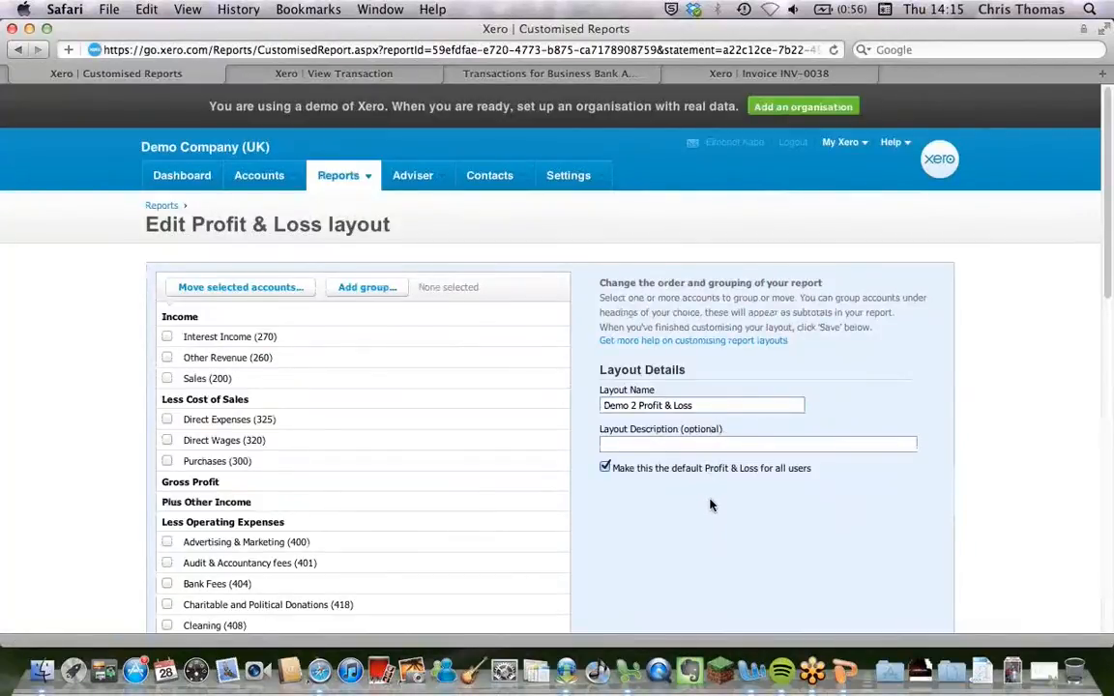
- Examine the account headings, the accounts beneath them and the layout details of the Profit & Loss layout
scroll(711, 504, down, 2)
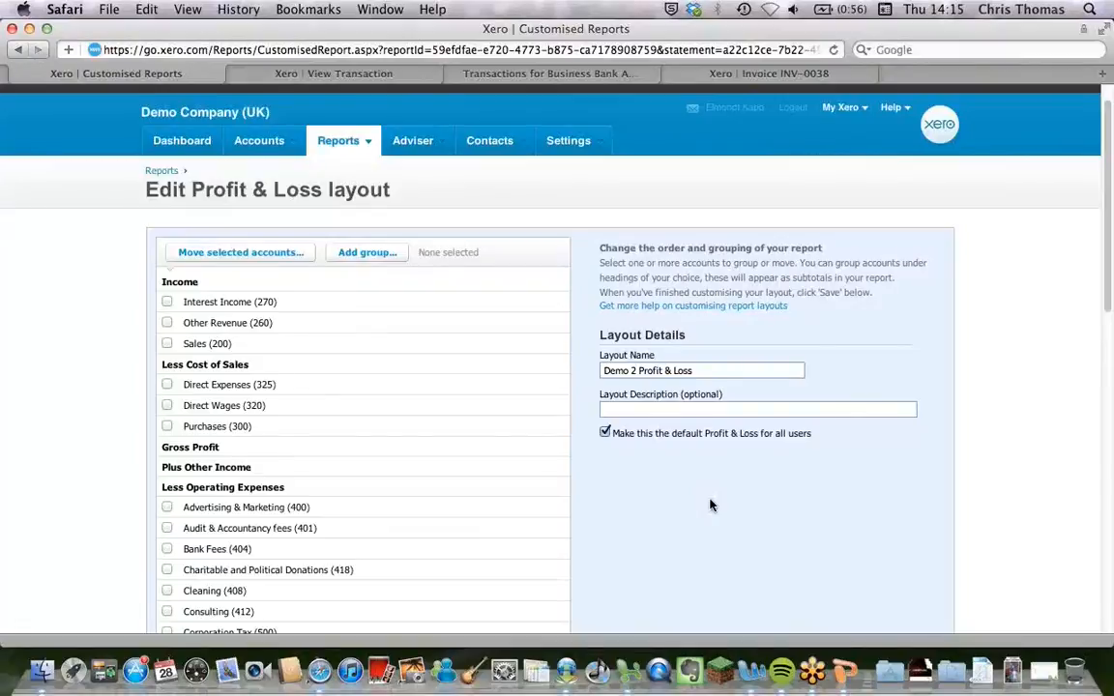
scroll(710, 504, down, 5)
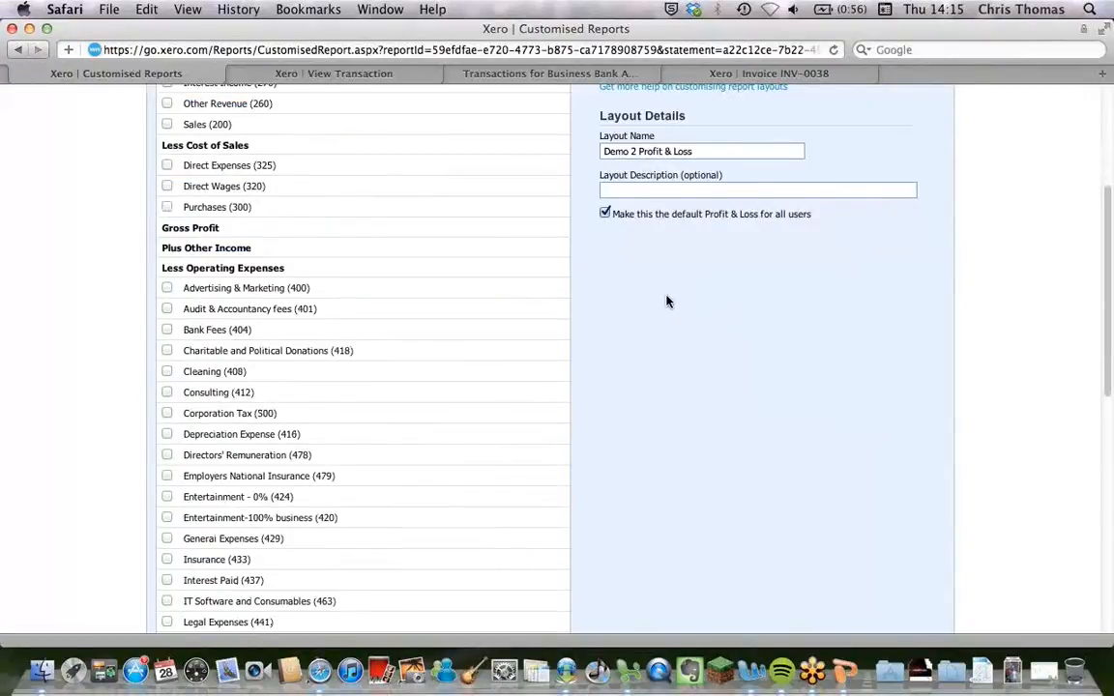
scroll(667, 303, up, 1)
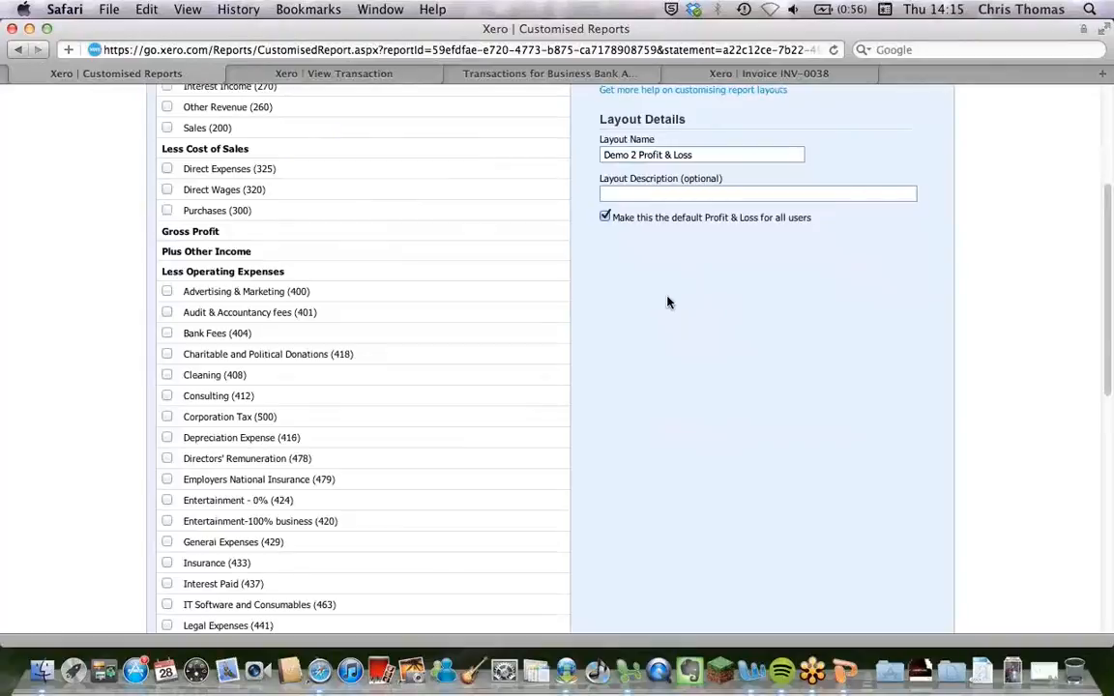
scroll(667, 303, up, 1)
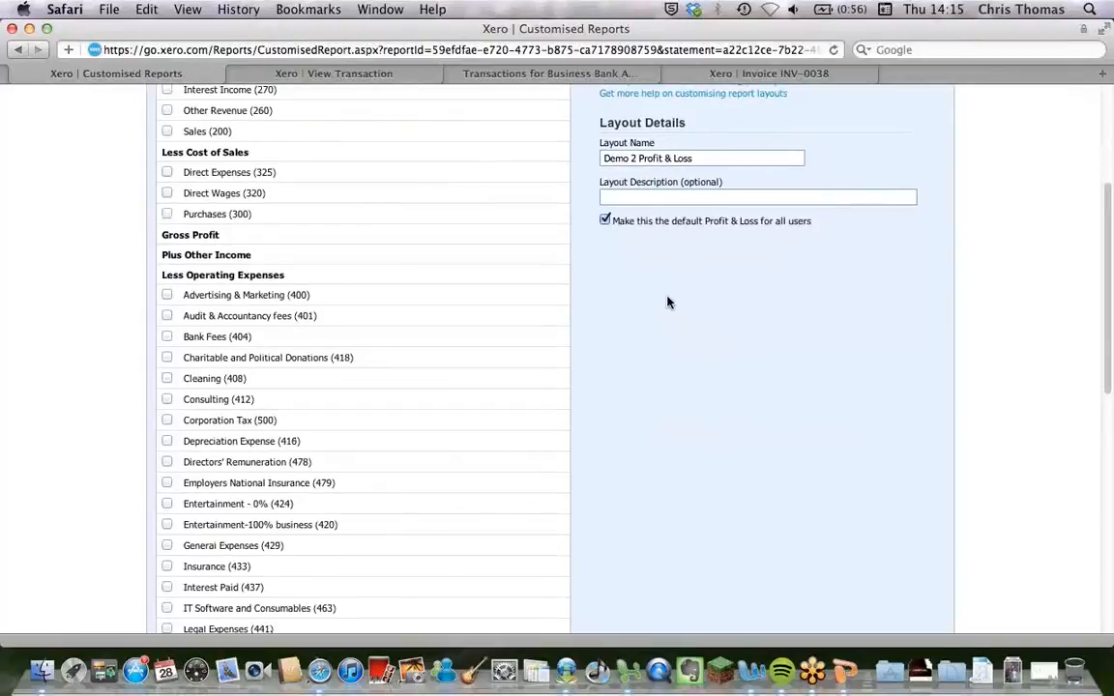
scroll(667, 302, down, 2)
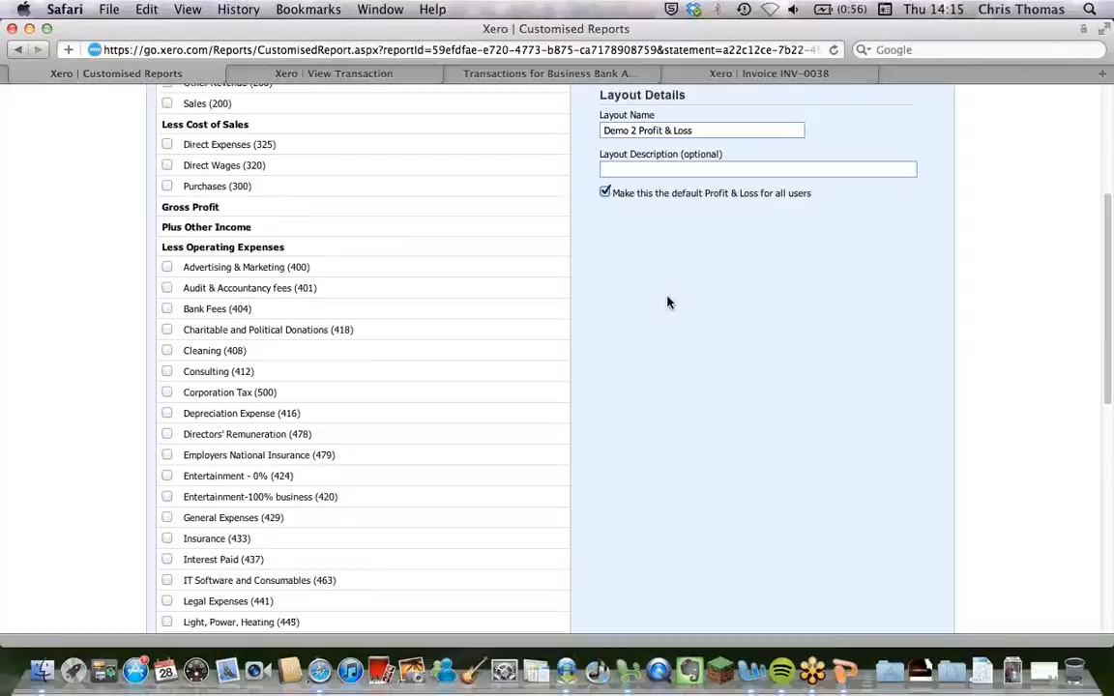
scroll(667, 303, up, 5)
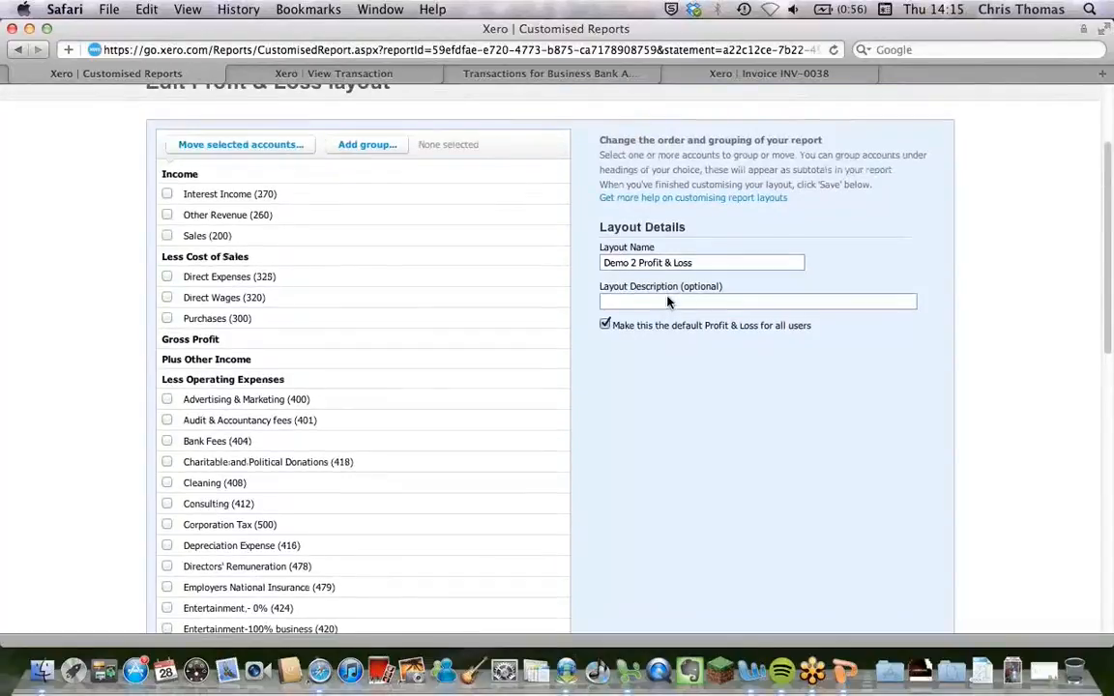
scroll(667, 303, up, 1)
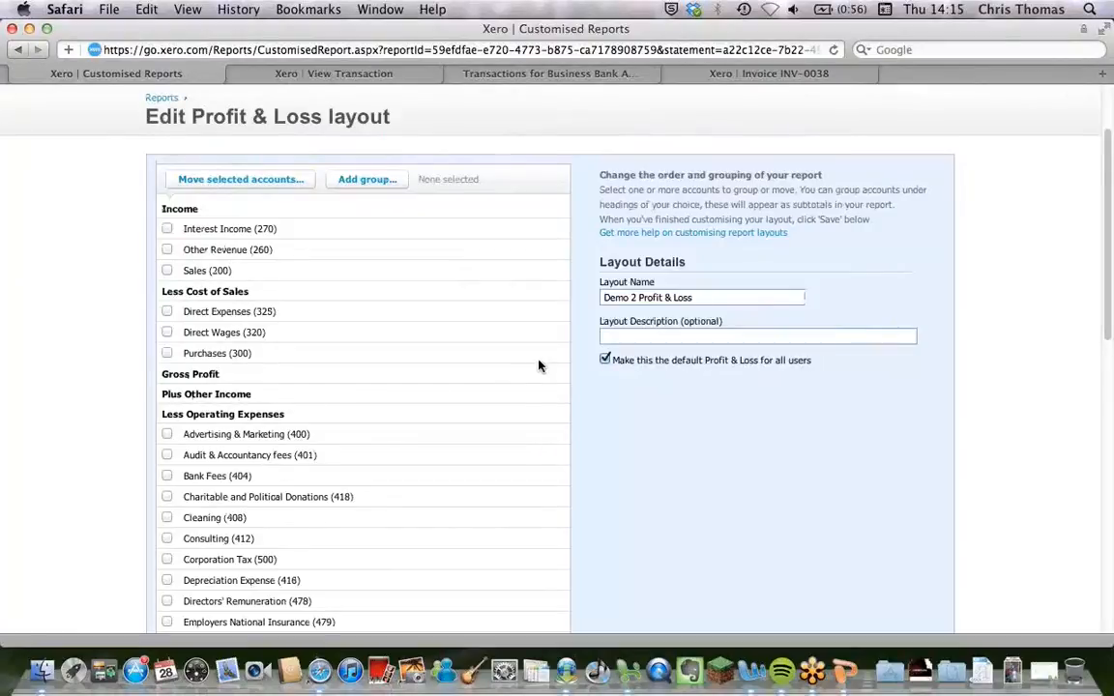
scroll(628, 376, up, 1)
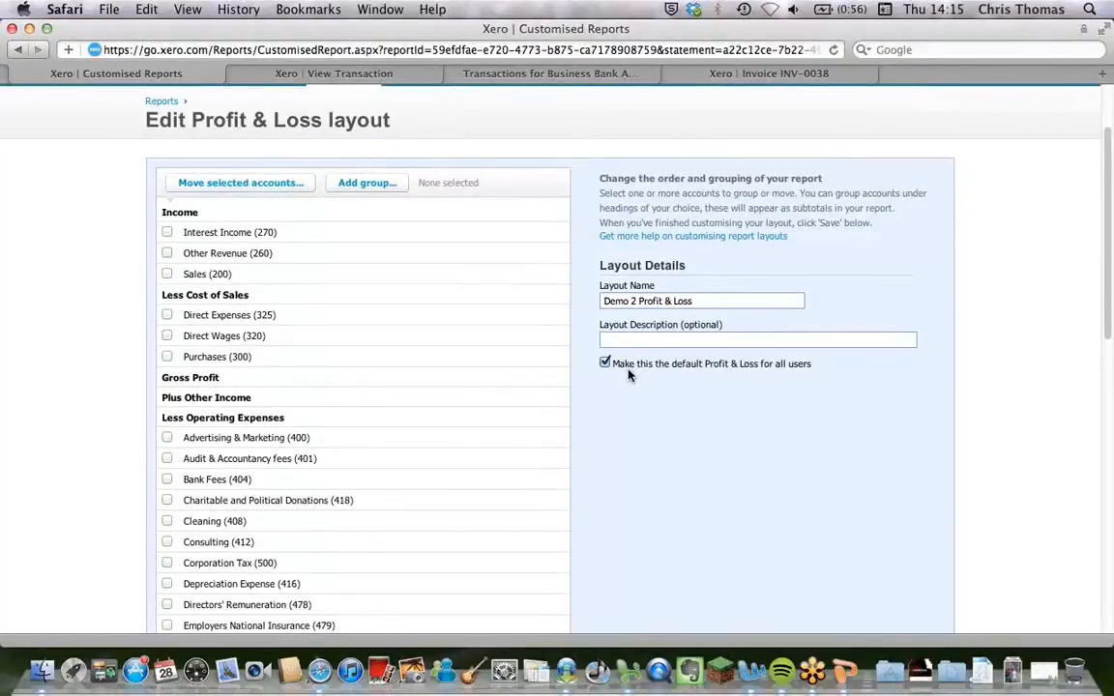
scroll(627, 375, up, 2)
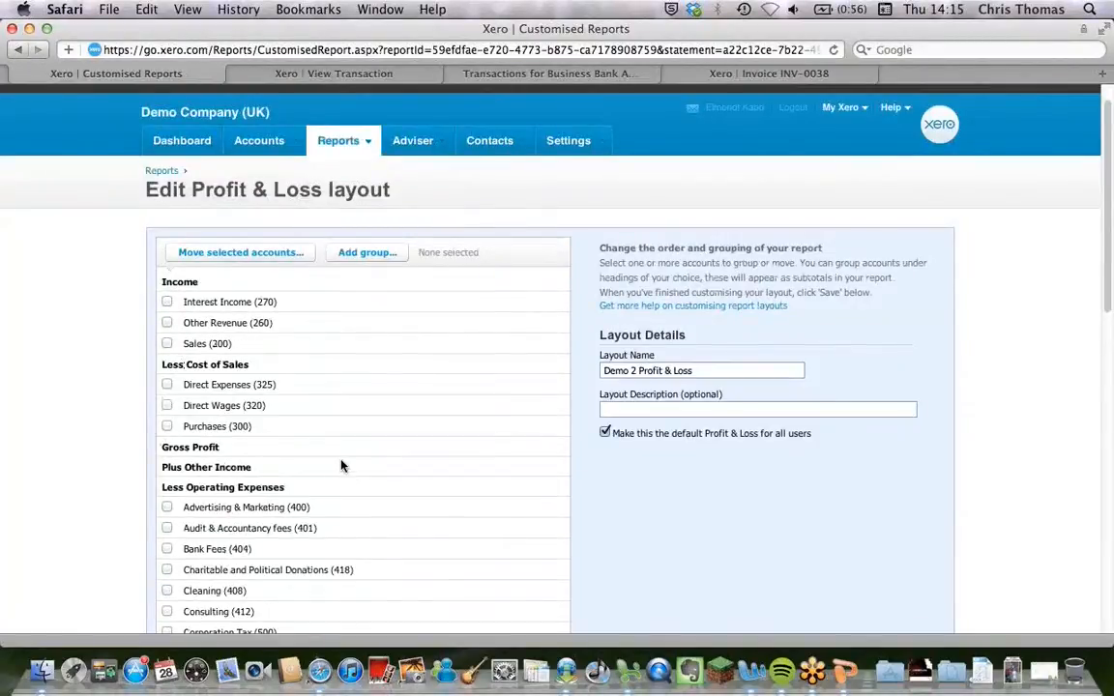
- Select the Rates (465), Rent (469) and Light, Power, Heating (445) accounts under Less Operating Expenses
scroll(340, 465, down, 5)
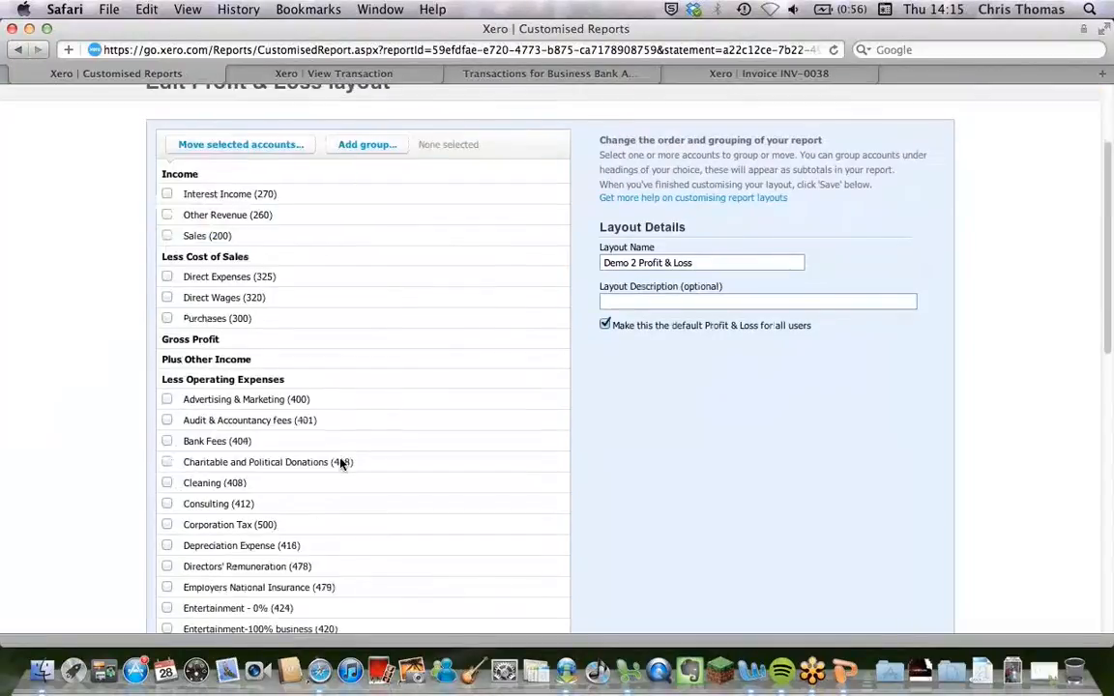
scroll(341, 464, down, 10)
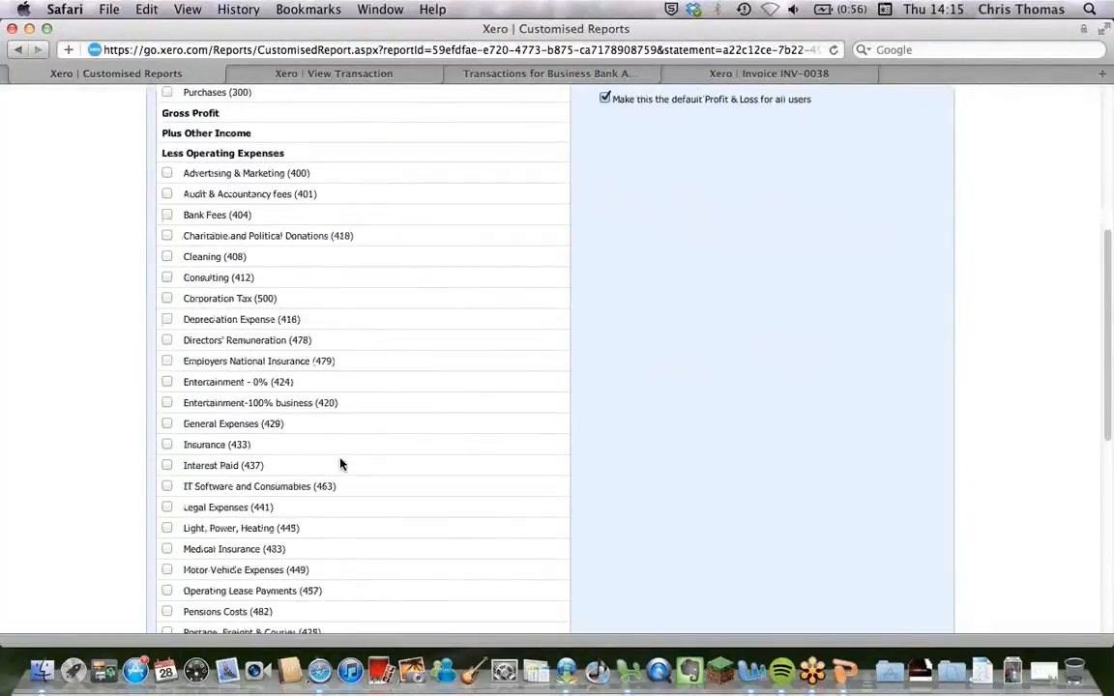
click(167, 295)
click(167, 315)
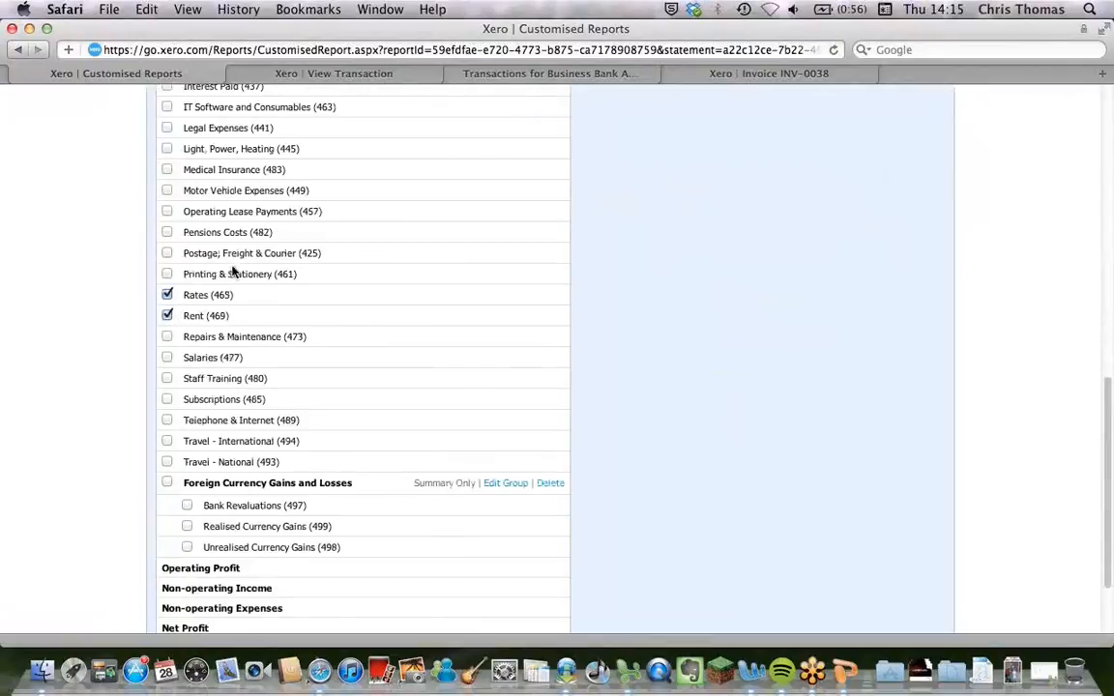
click(167, 149)
- Start a group from the selected Rates, Rent and Light, Power, Heating accounts and name it Property expenses
scroll(499, 277, down, 1)
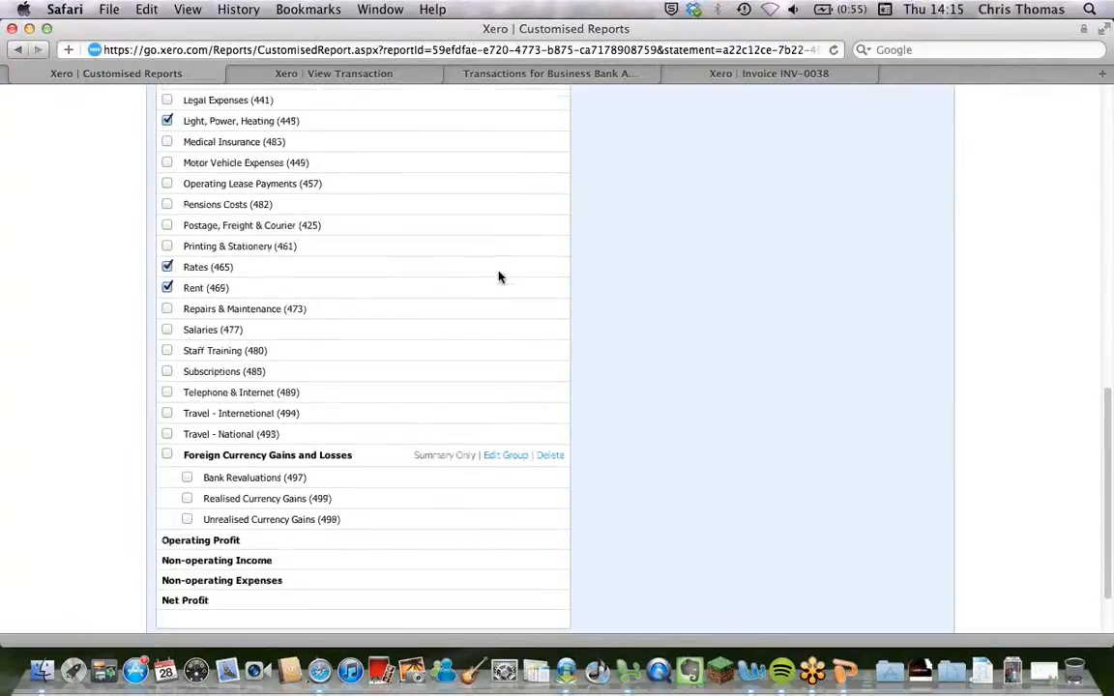
scroll(499, 278, down, 3)
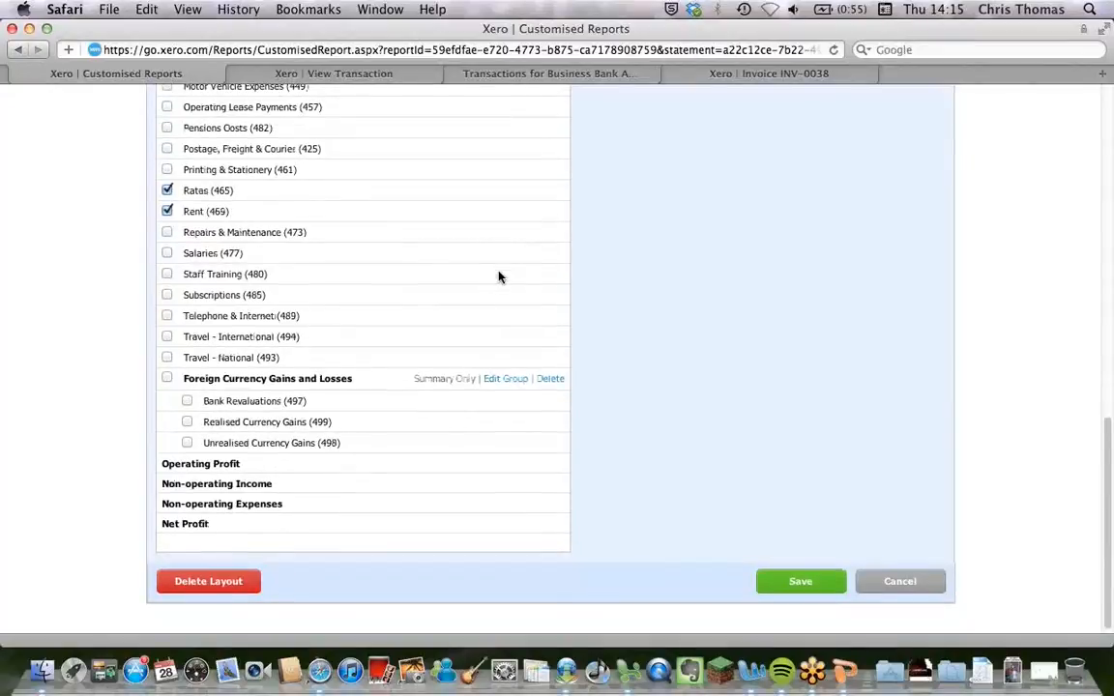
scroll(499, 278, up, 5)
scroll(499, 277, up, 8)
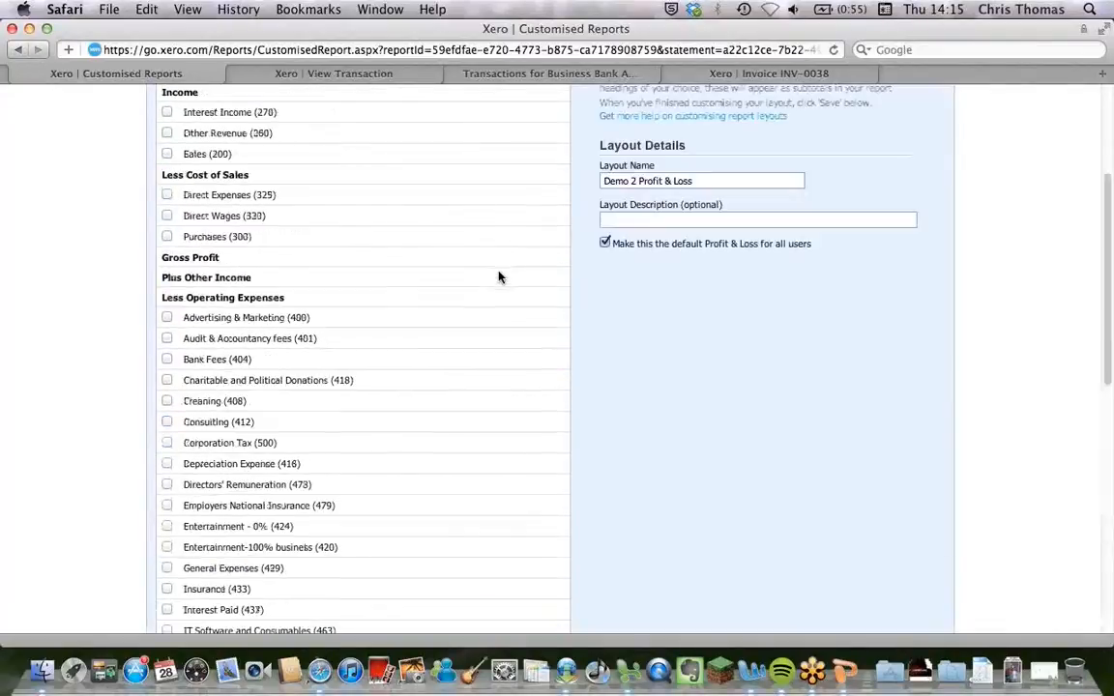
scroll(499, 278, up, 8)
click(372, 289)
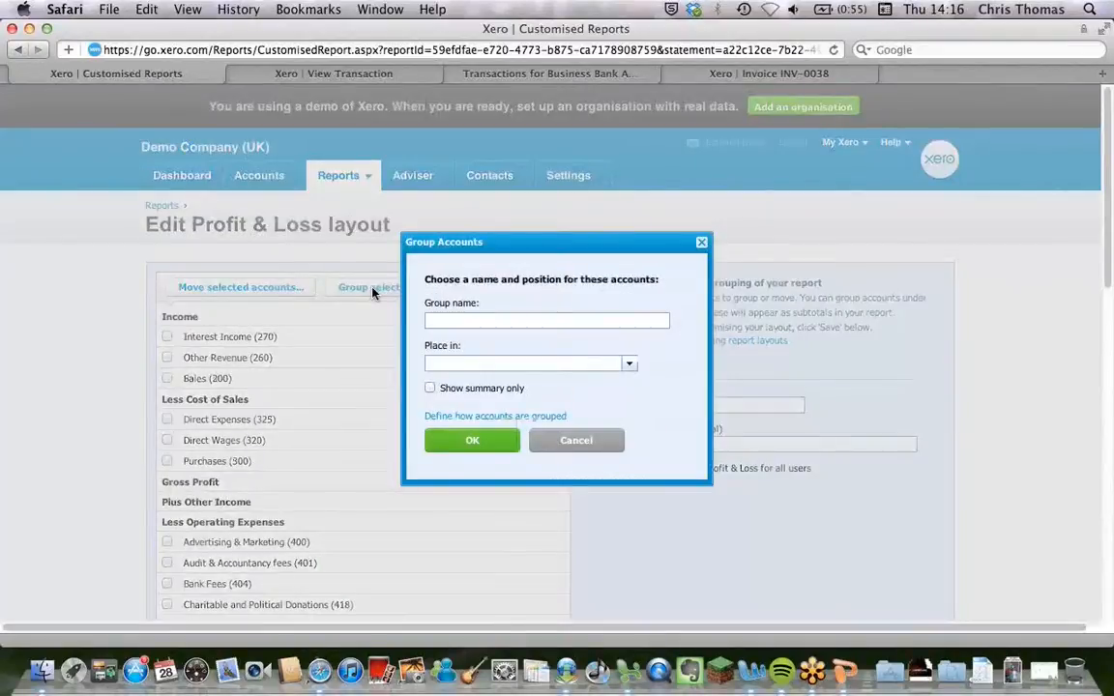
click(472, 322)
text(O)
key(BackSpace)
text(Poperty)
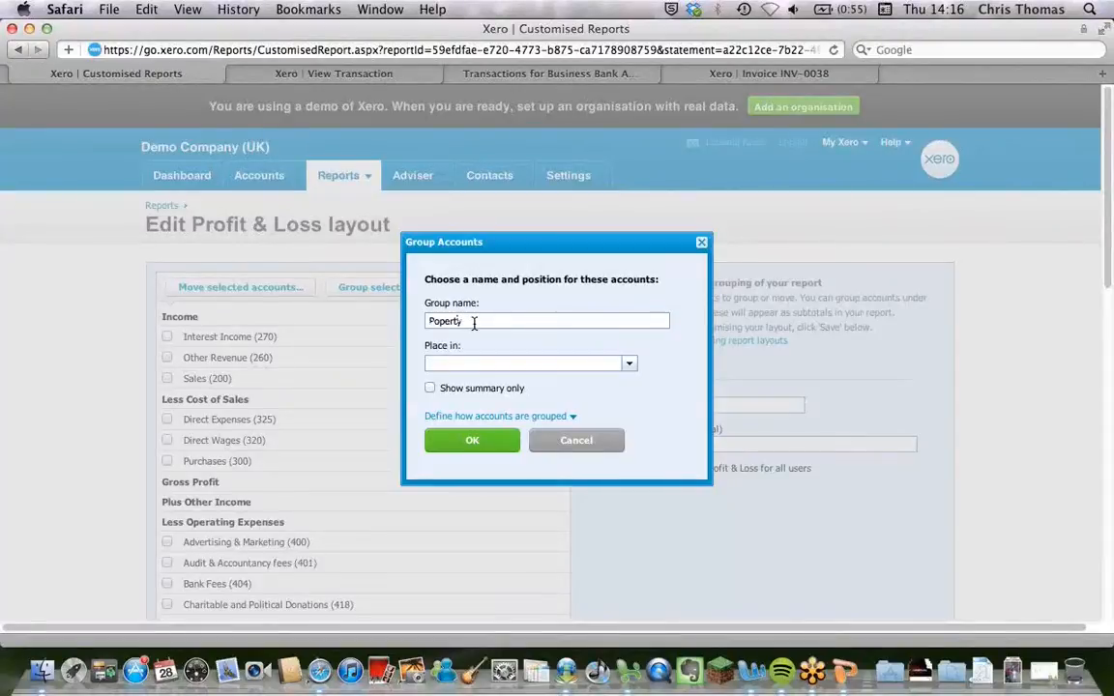
text( expenses)
click(434, 321)
text(r)
- Place the Property expenses group in Non-operating Expenses and create it
click(629, 364)
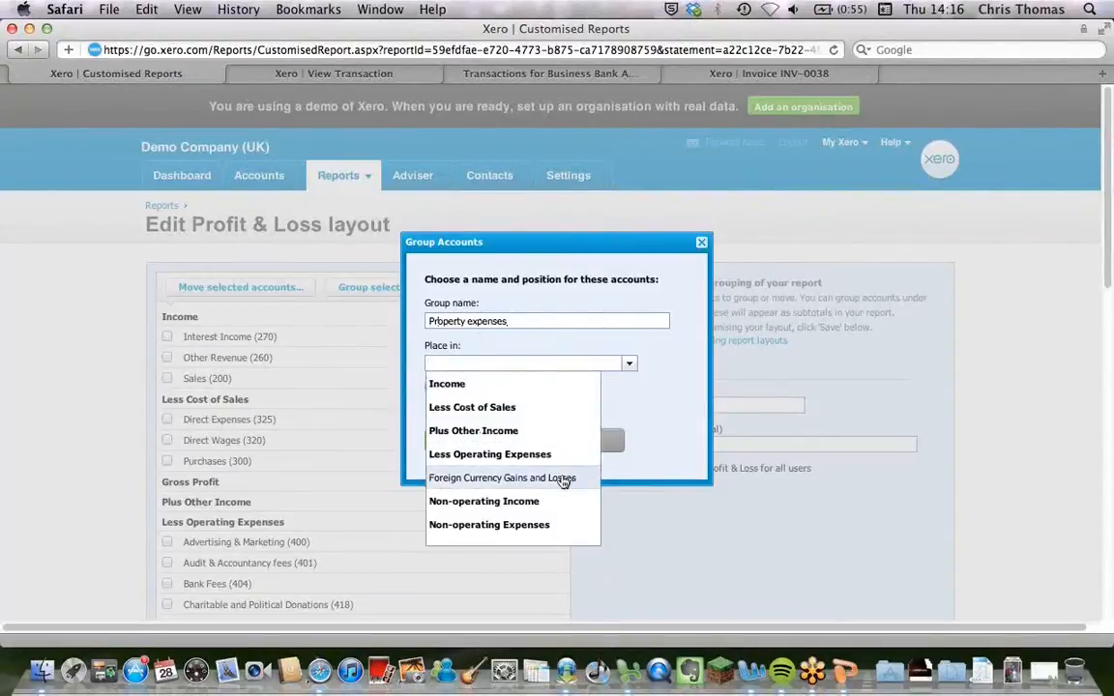
click(578, 531)
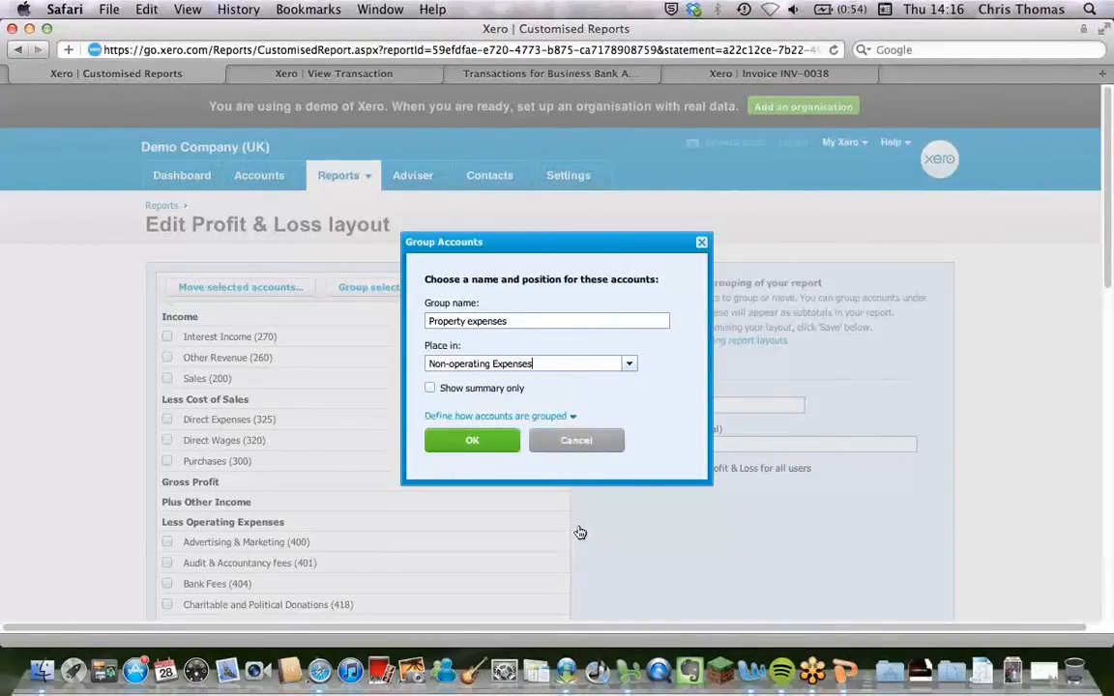
click(476, 441)
- Review where the Property expenses group and its accounts sit in the Profit & Loss layout
scroll(458, 453, down, 2)
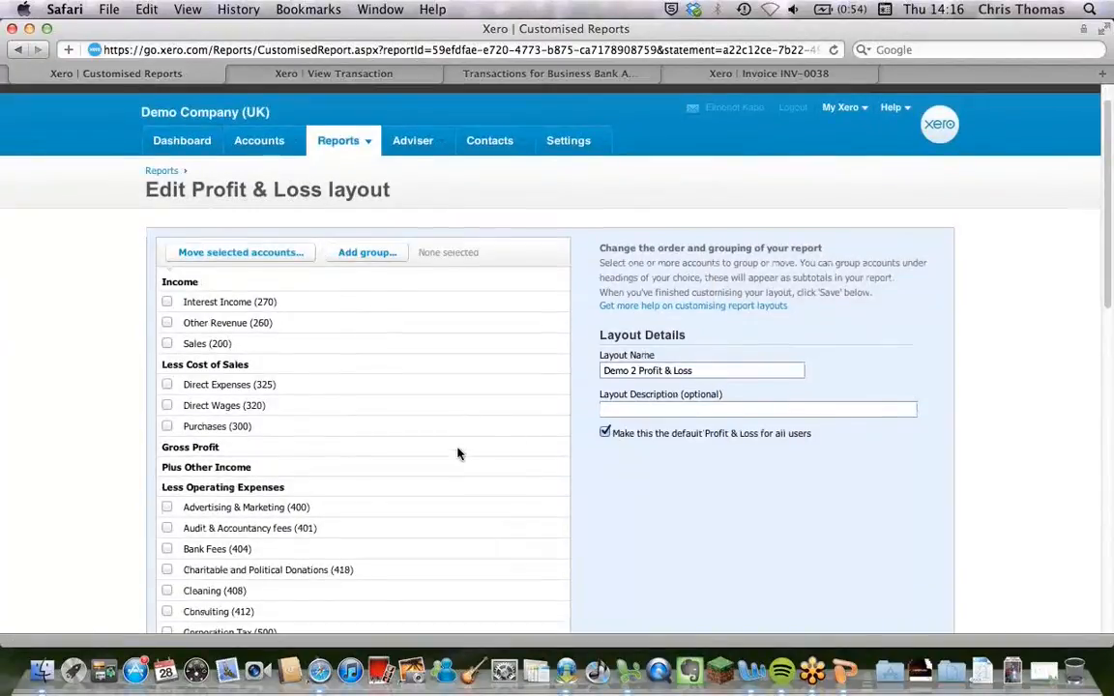
scroll(459, 453, down, 3)
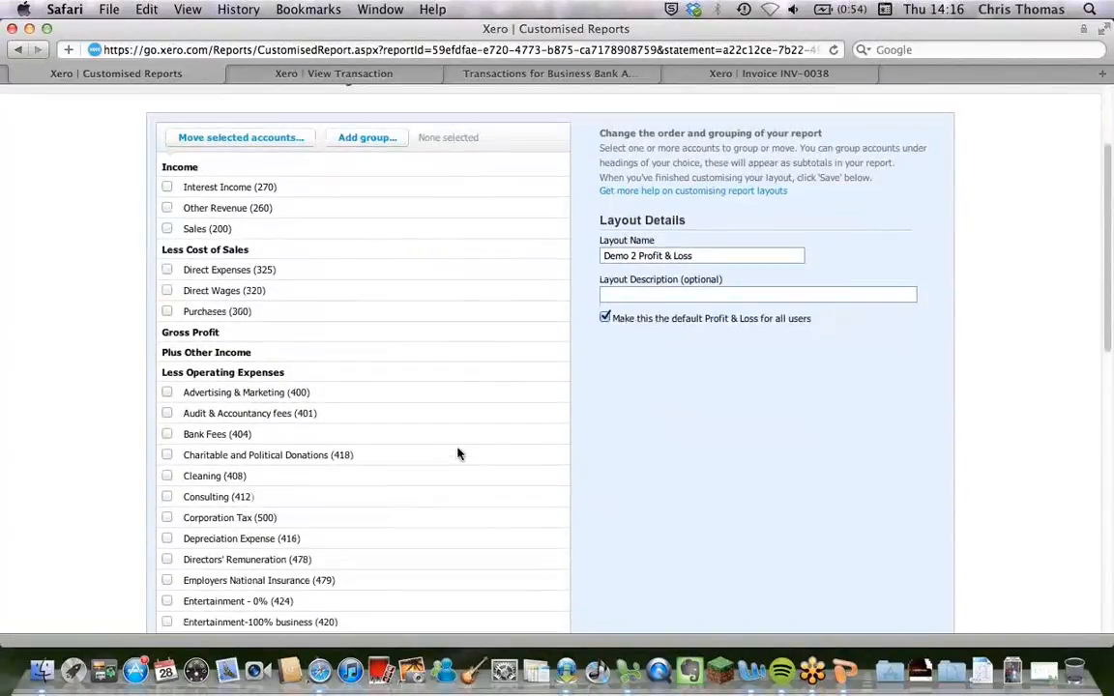
scroll(458, 454, down, 10)
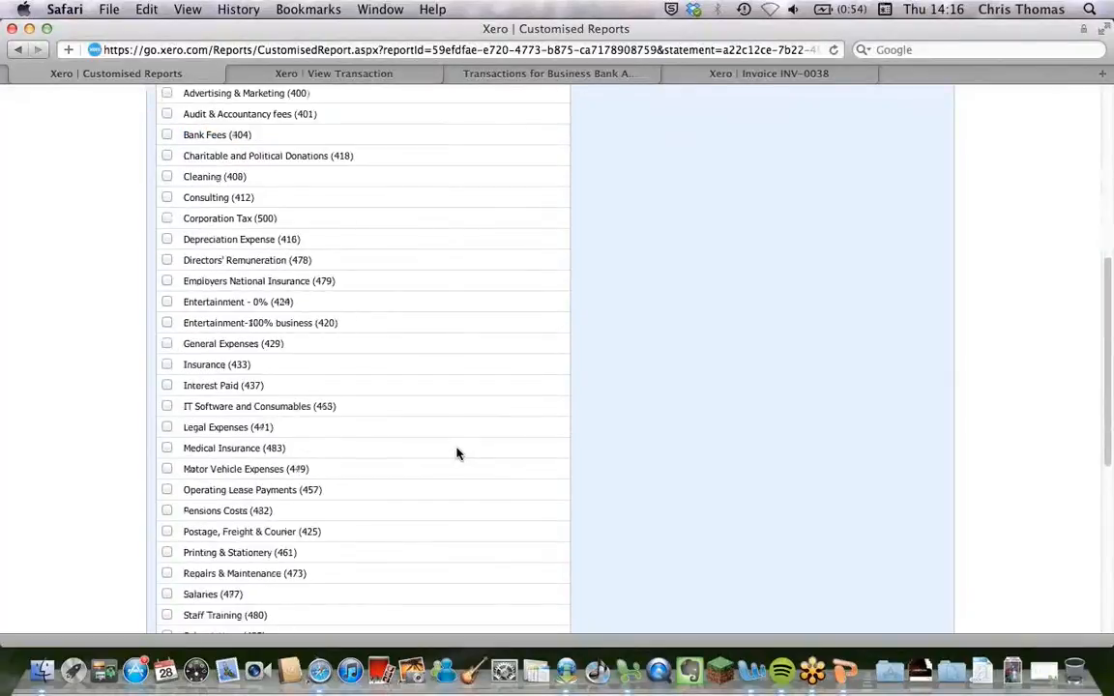
scroll(458, 453, down, 5)
scroll(458, 453, down, 5)
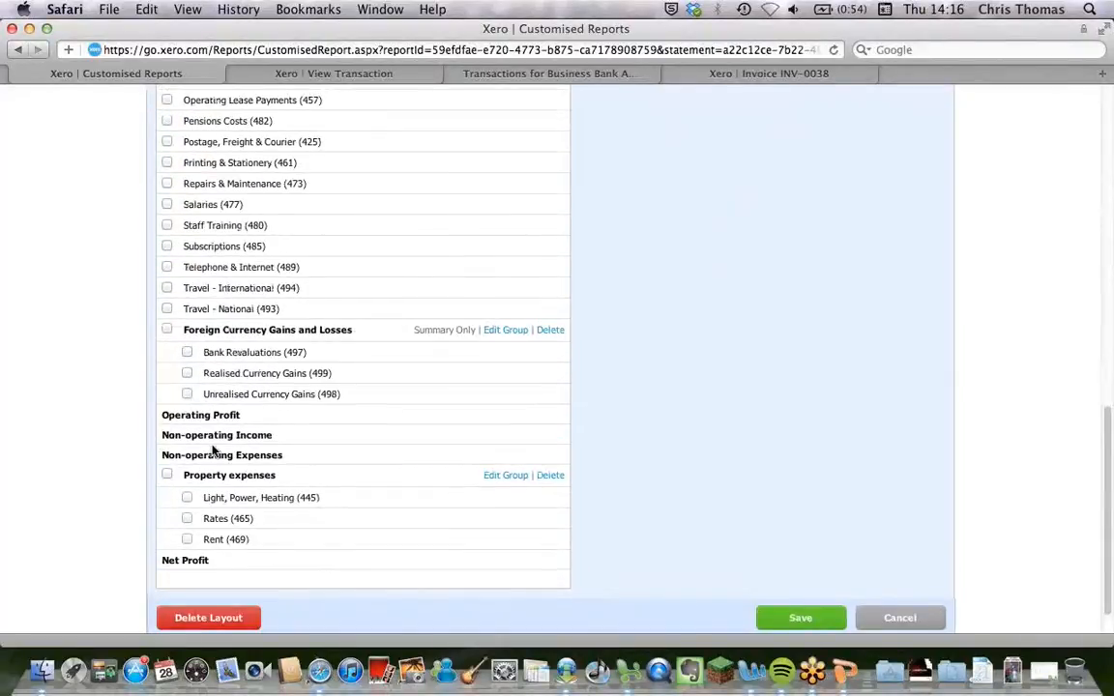
scroll(213, 450, up, 7)
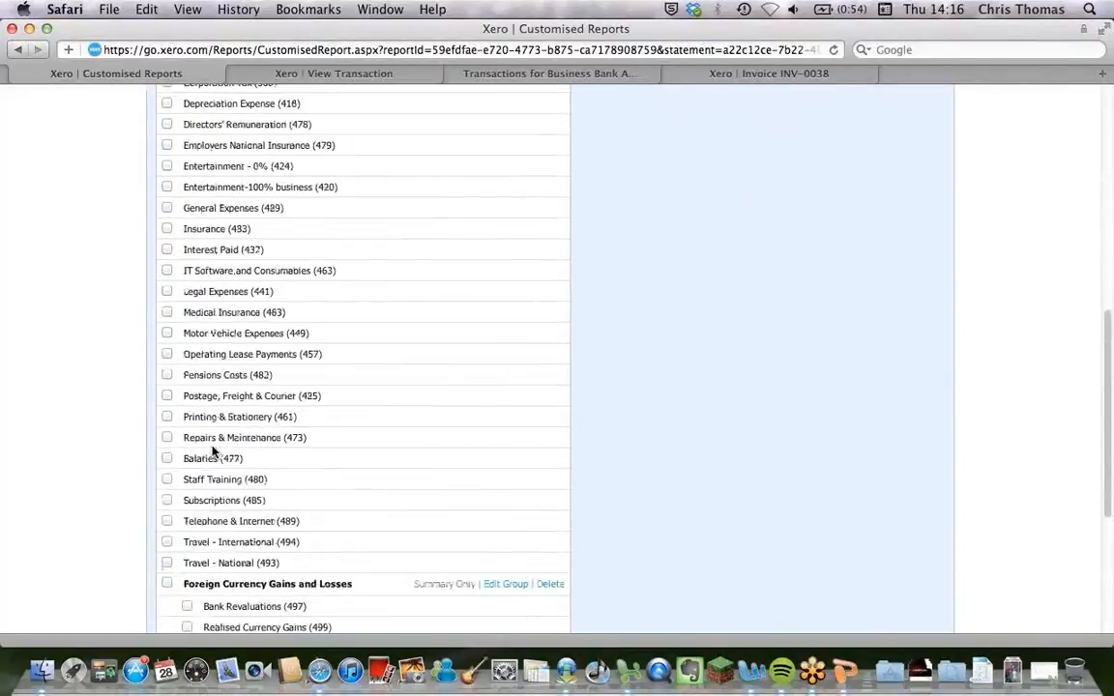
scroll(214, 451, up, 6)
scroll(213, 450, down, 1)
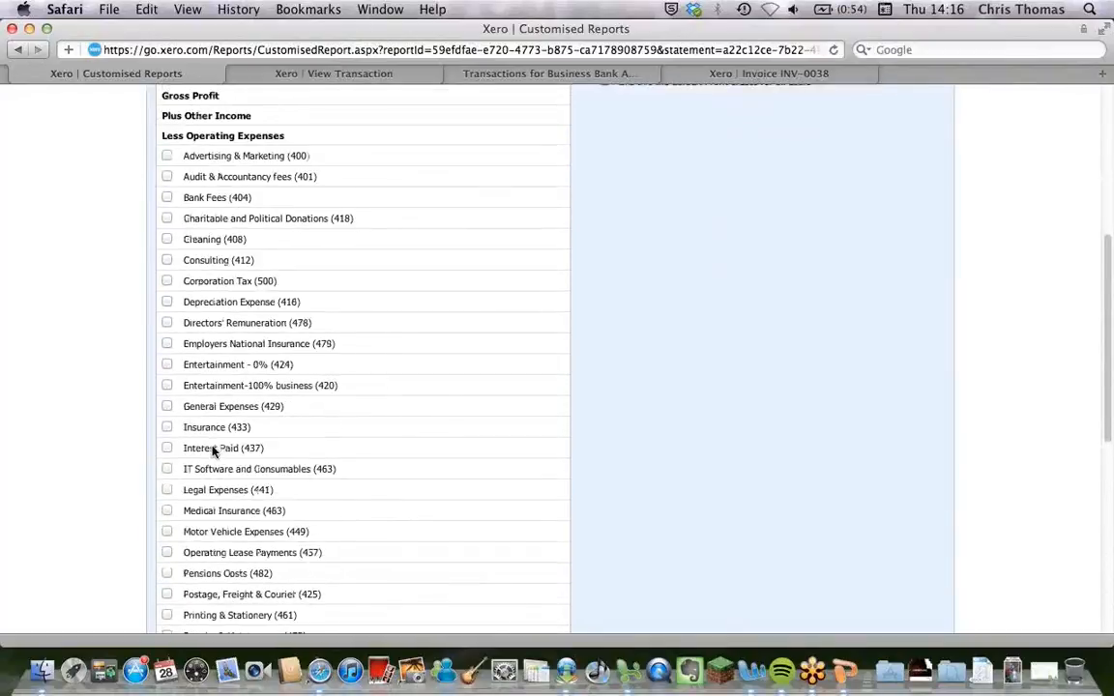
scroll(214, 450, down, 12)
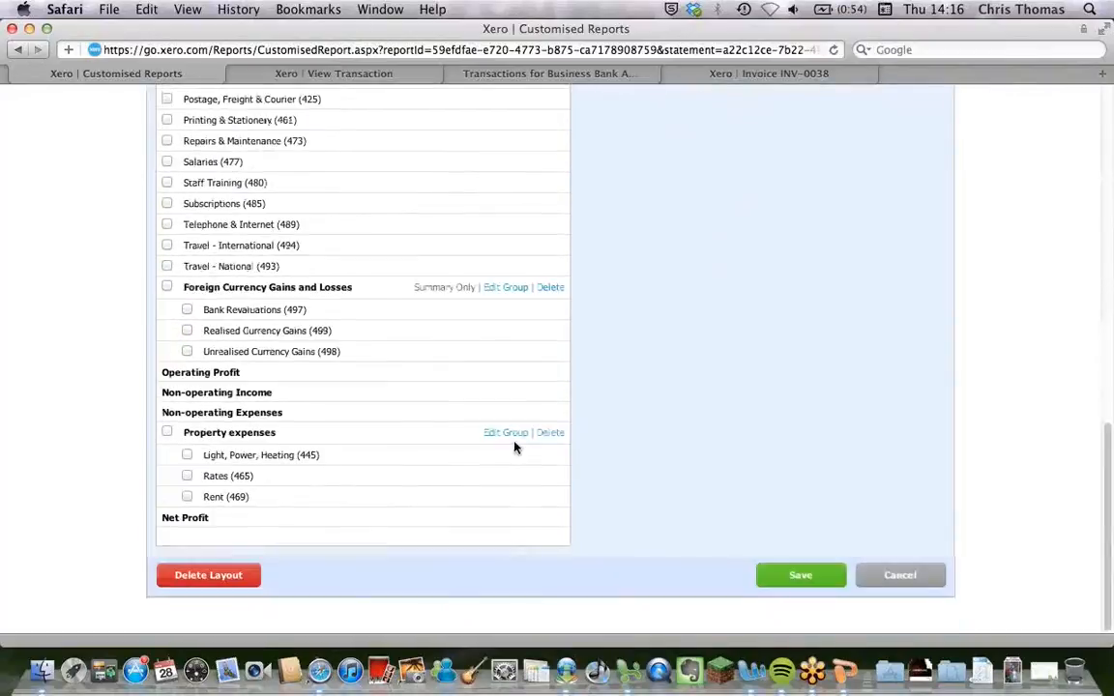
- Change the Property expenses group's placement to Less Operating Expenses and save the report layout
click(501, 434)
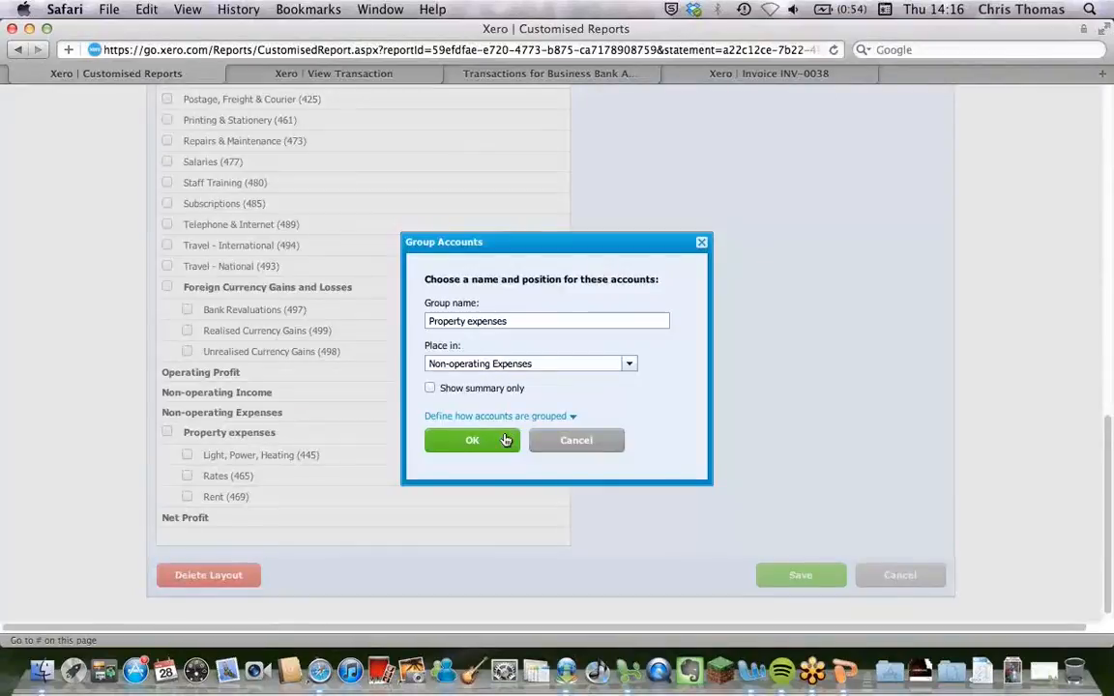
click(629, 366)
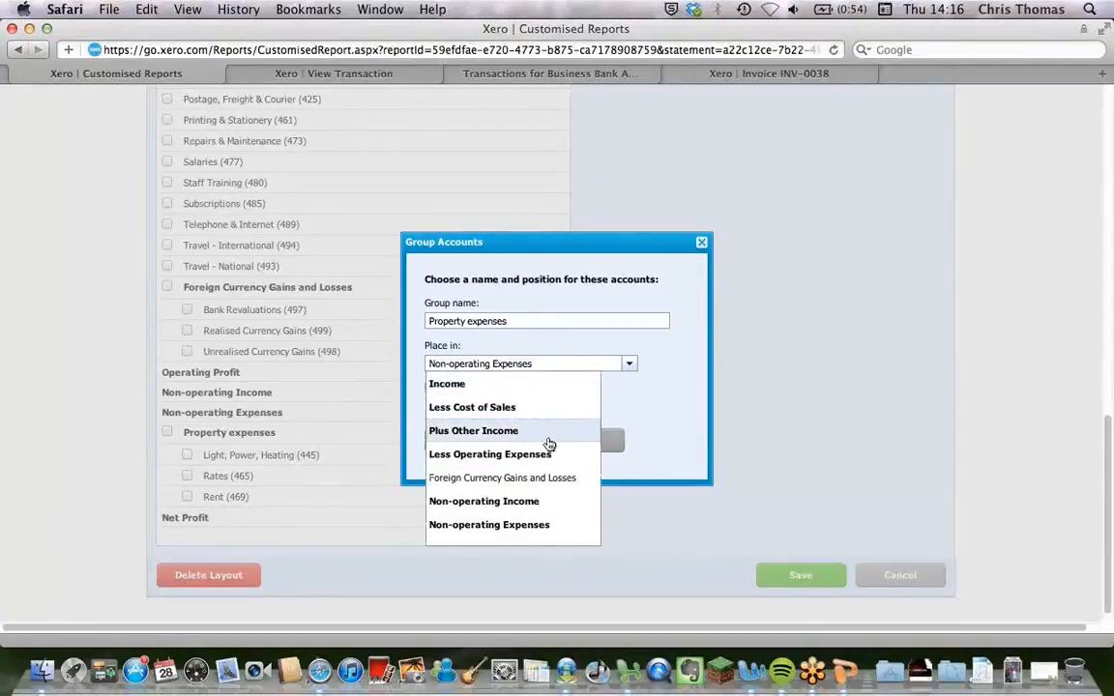
click(546, 454)
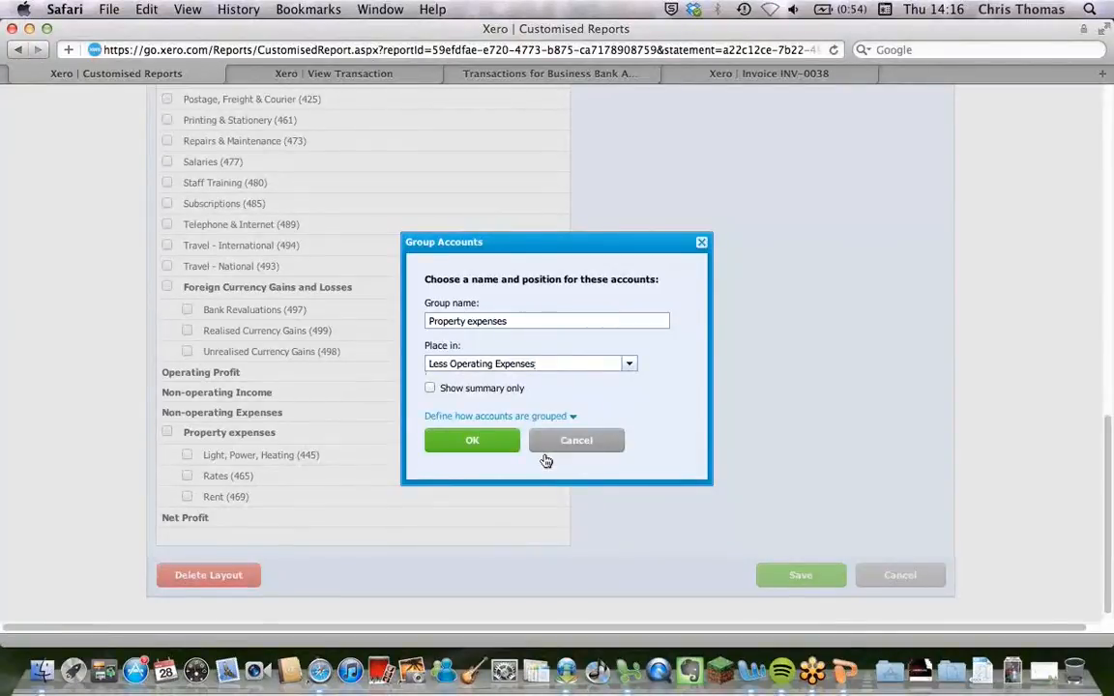
click(488, 446)
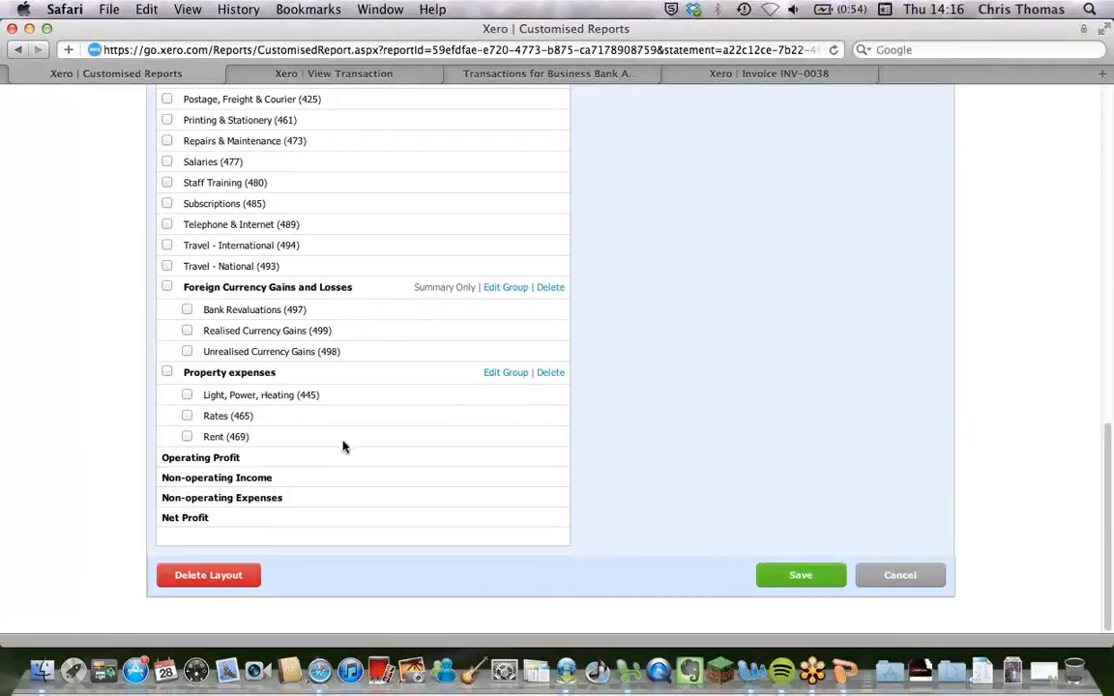
click(800, 578)
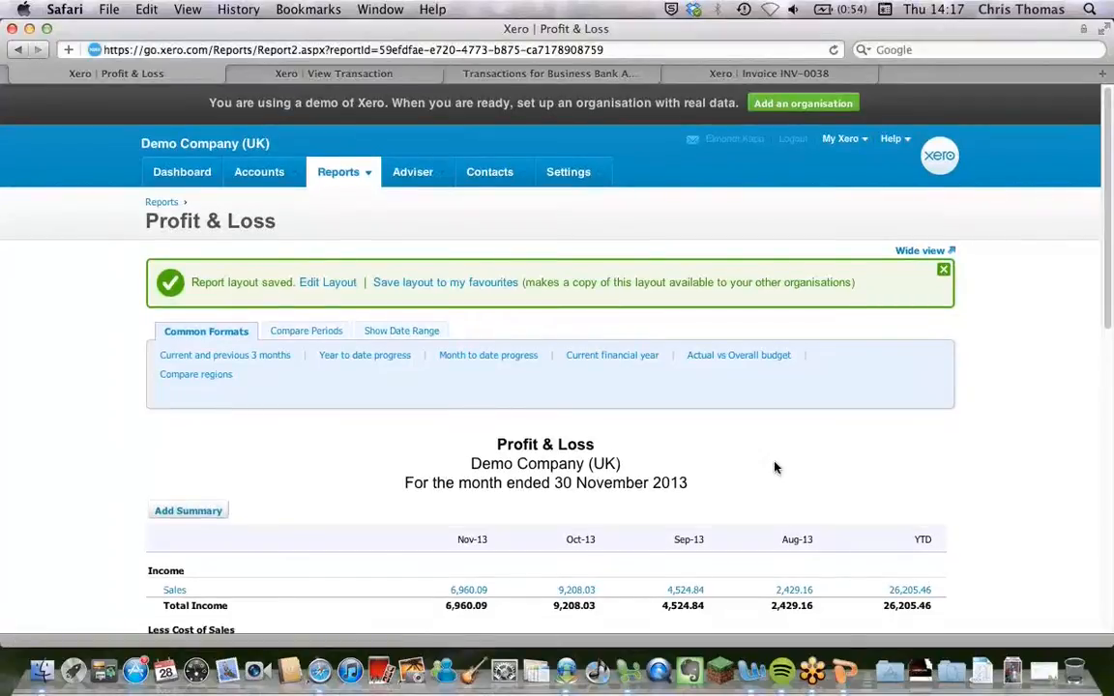
- Examine the Property expenses group and its subtotal under operating expenses in the Profit & Loss report
scroll(773, 466, down, 8)
scroll(773, 466, down, 6)
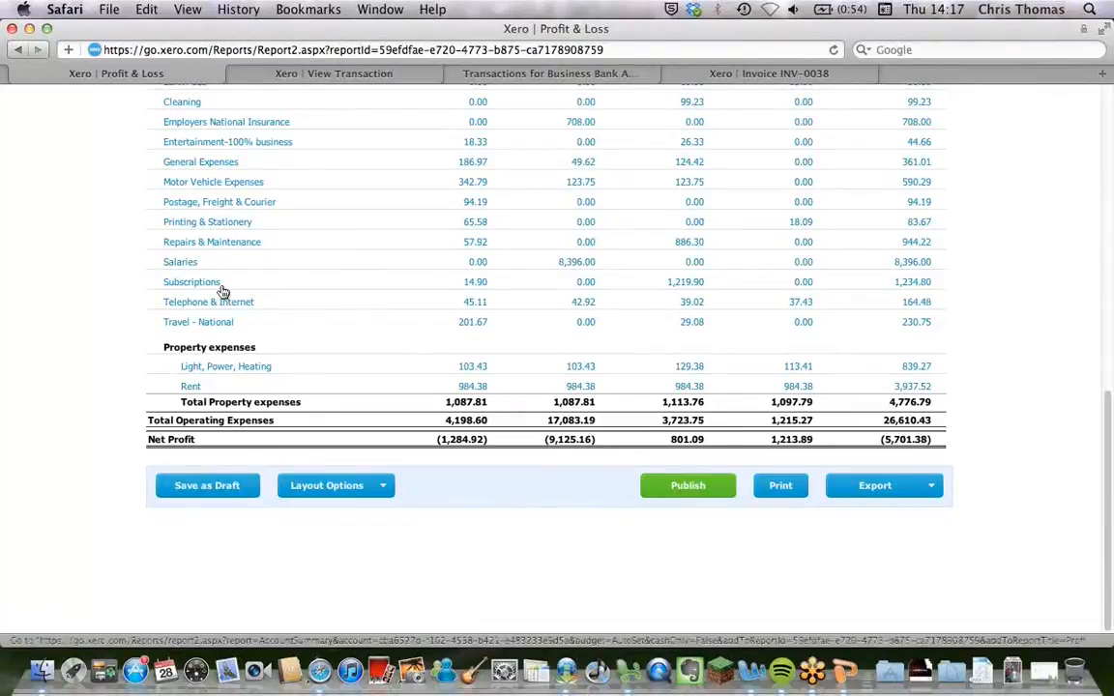
scroll(288, 289, up, 1)
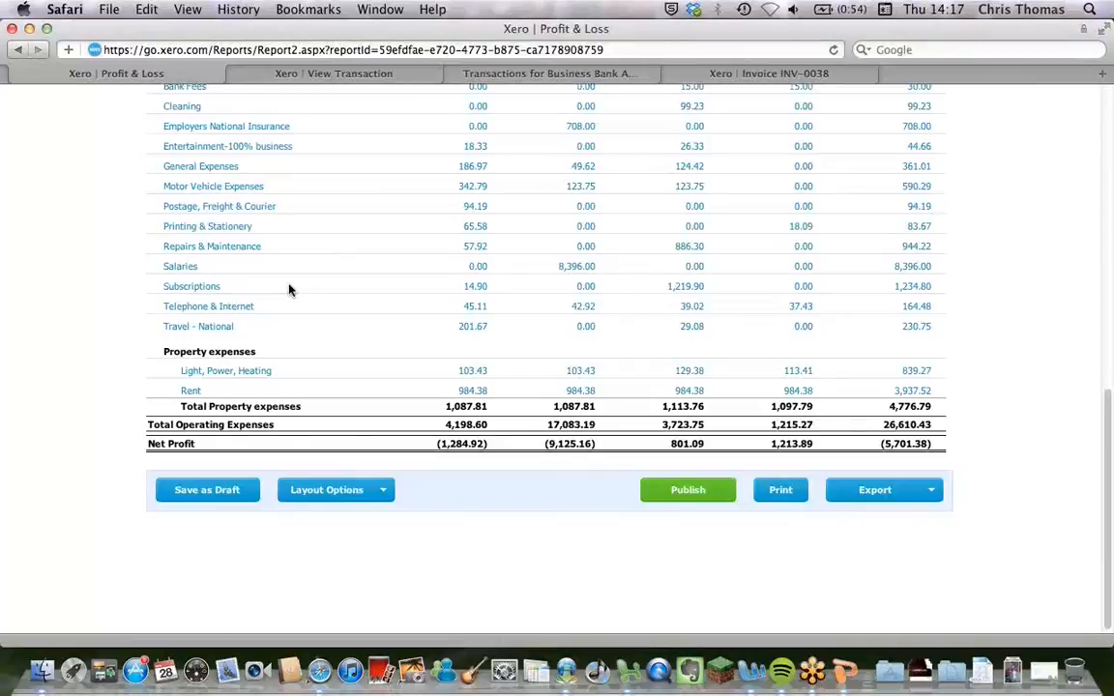
scroll(288, 290, up, 1)
scroll(288, 290, up, 1)
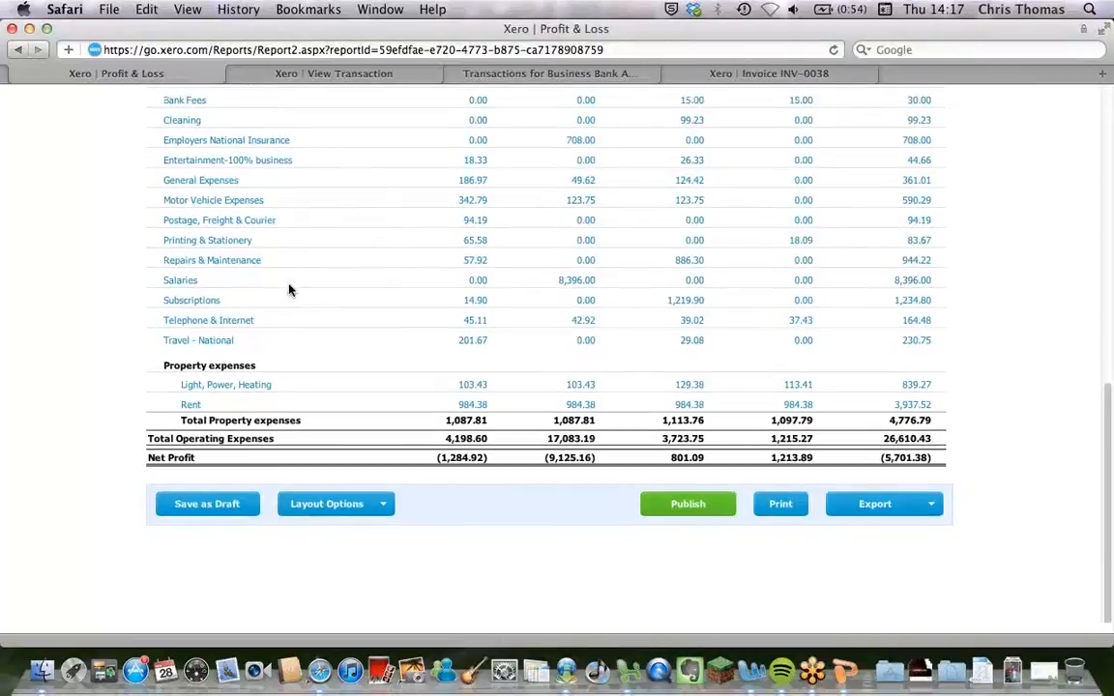
scroll(288, 289, up, 2)
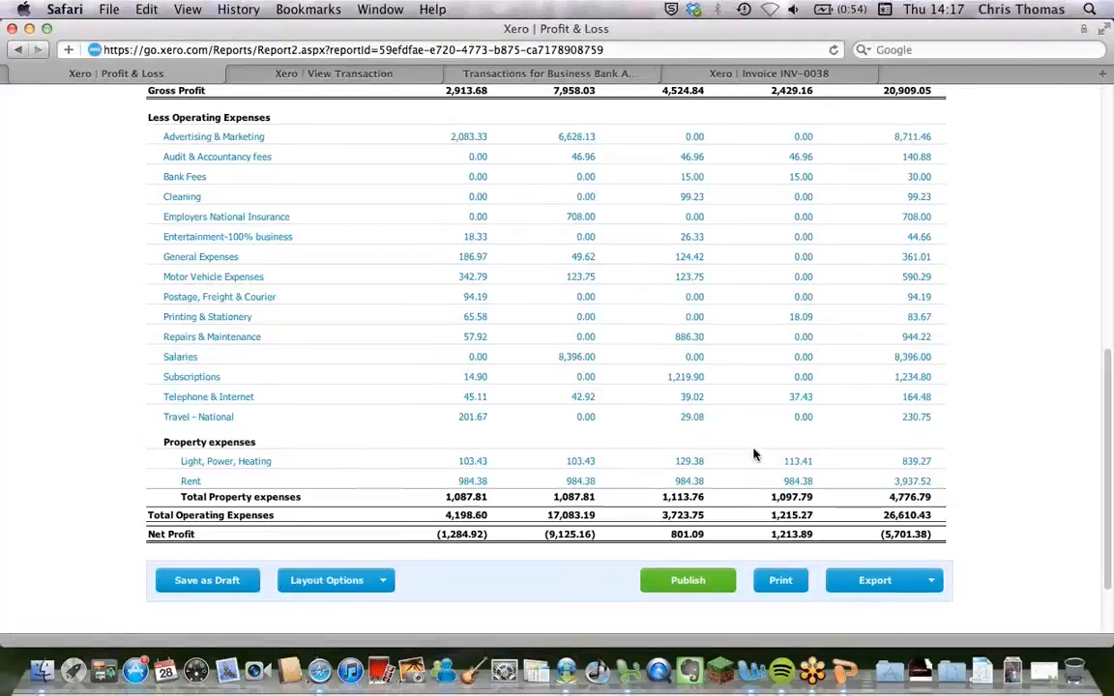
scroll(754, 455, down, 1)
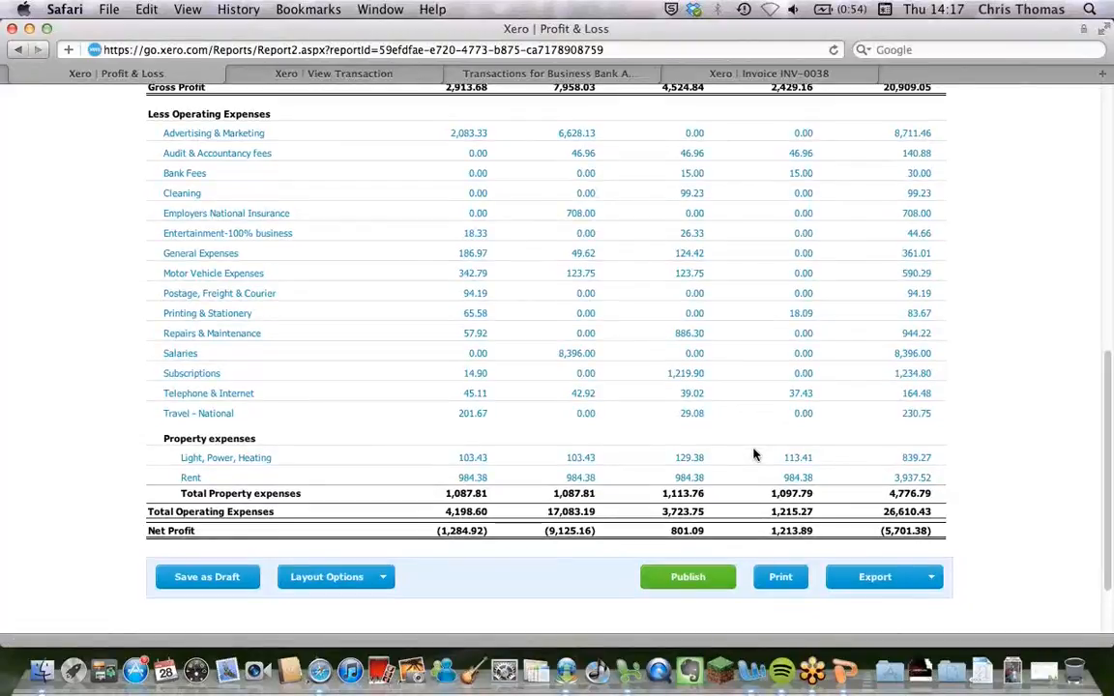
scroll(754, 454, down, 1)
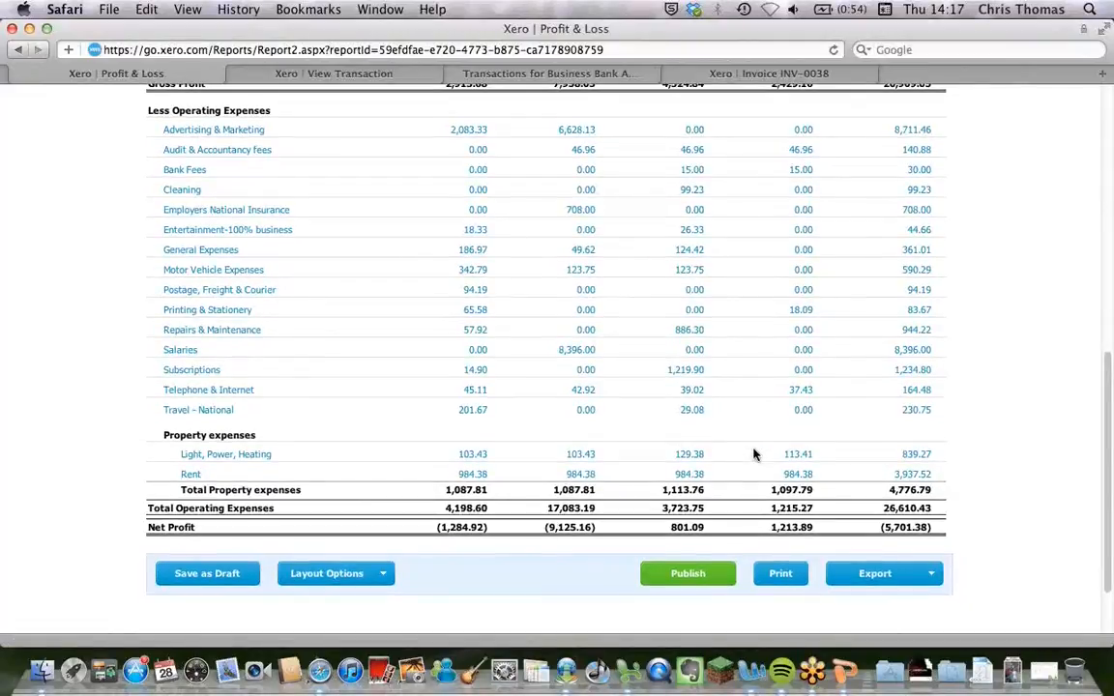
scroll(754, 455, up, 5)
scroll(755, 456, up, 1)
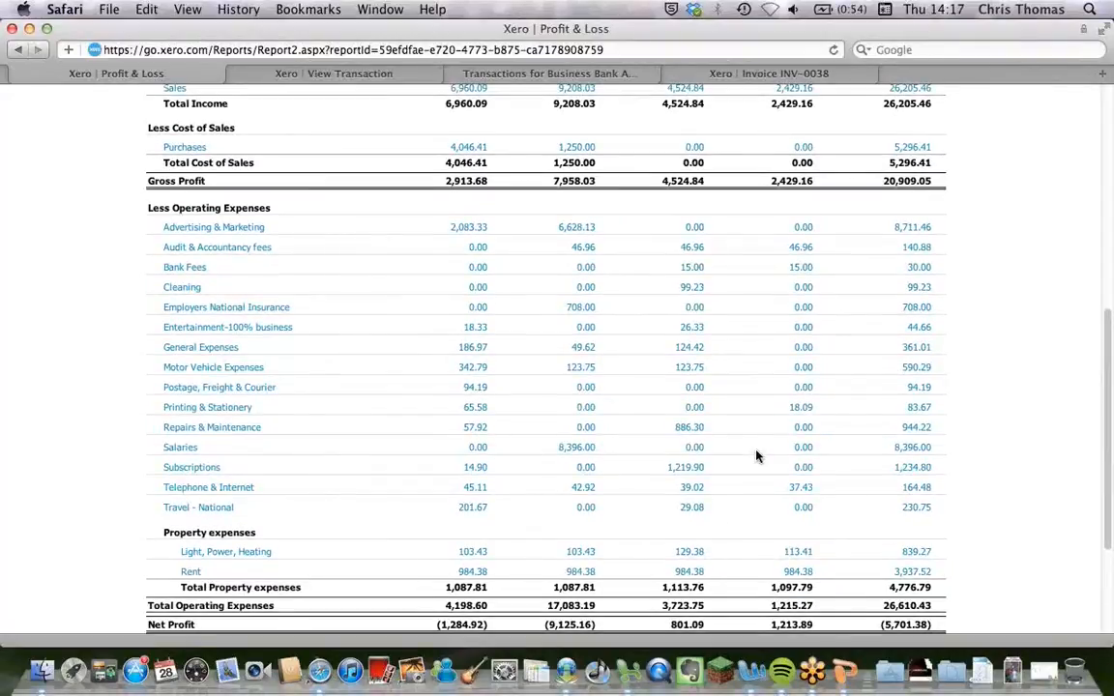
scroll(757, 457, up, 15)
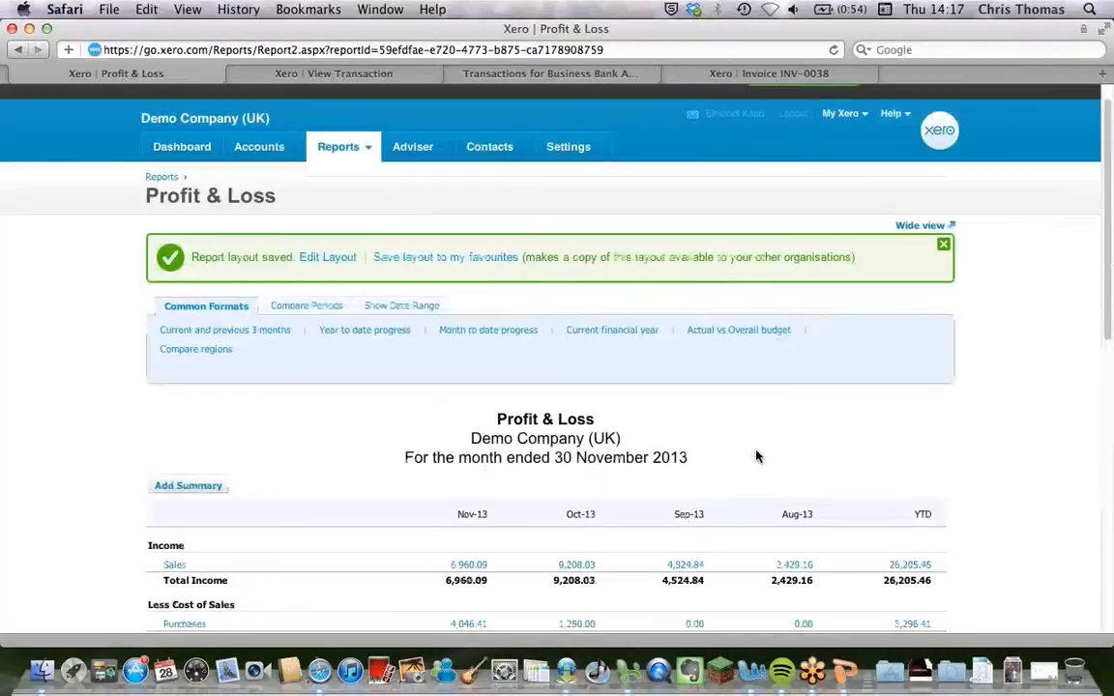
scroll(757, 456, up, 2)
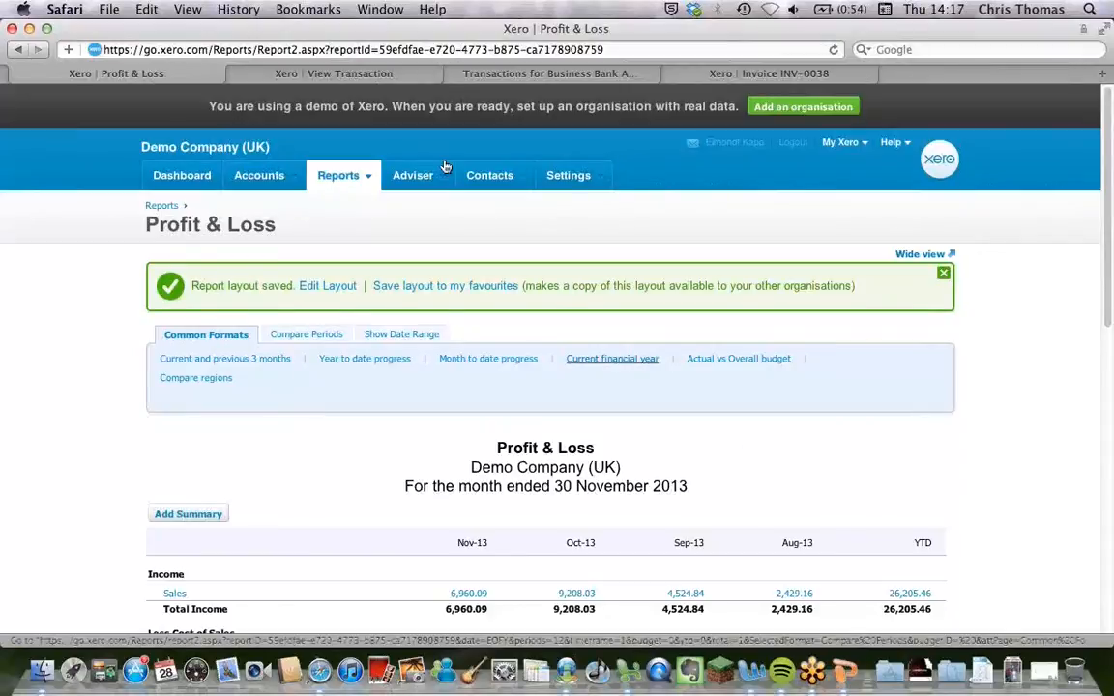
- Open the list of all contacts and look over its first entries
click(513, 190)
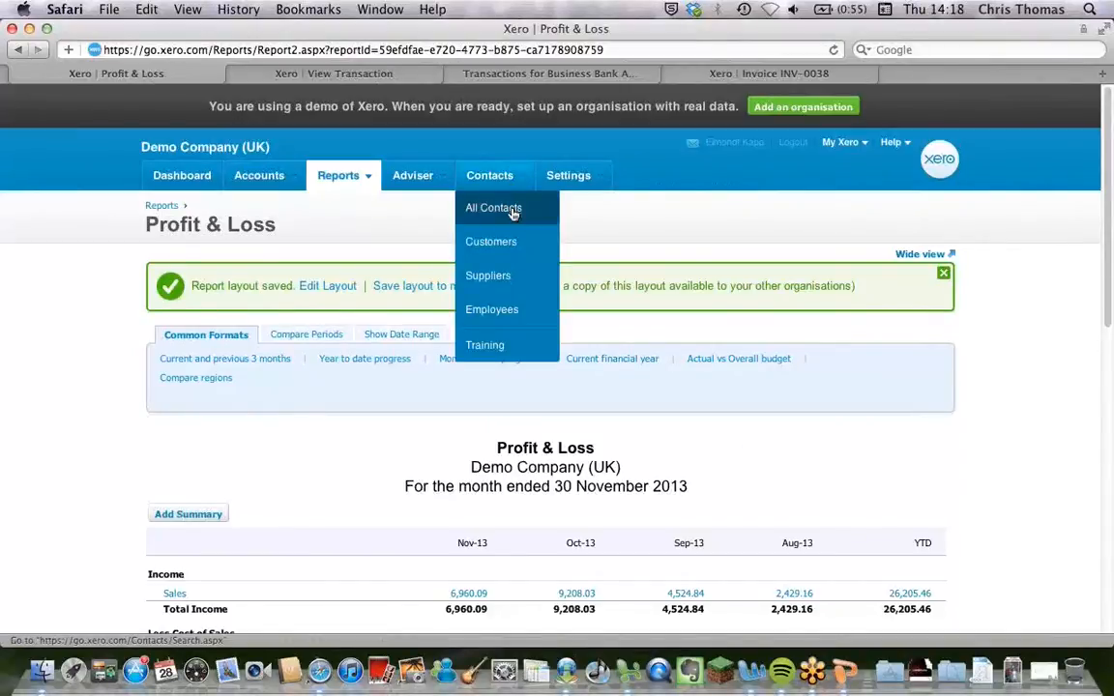
click(514, 209)
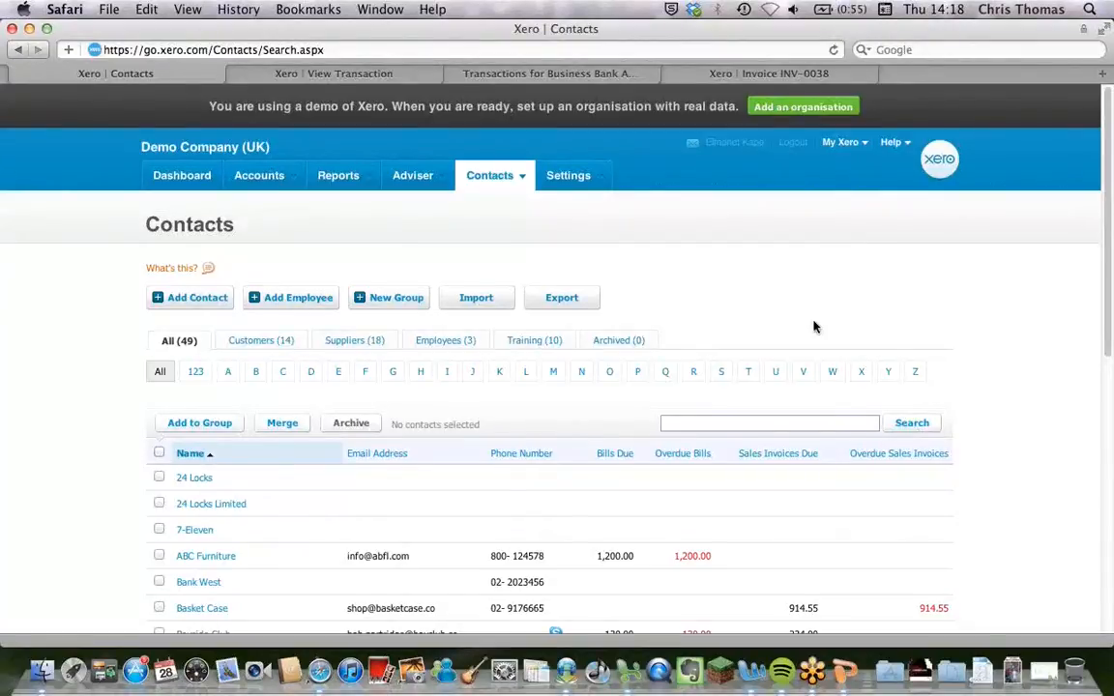
scroll(814, 327, down, 1)
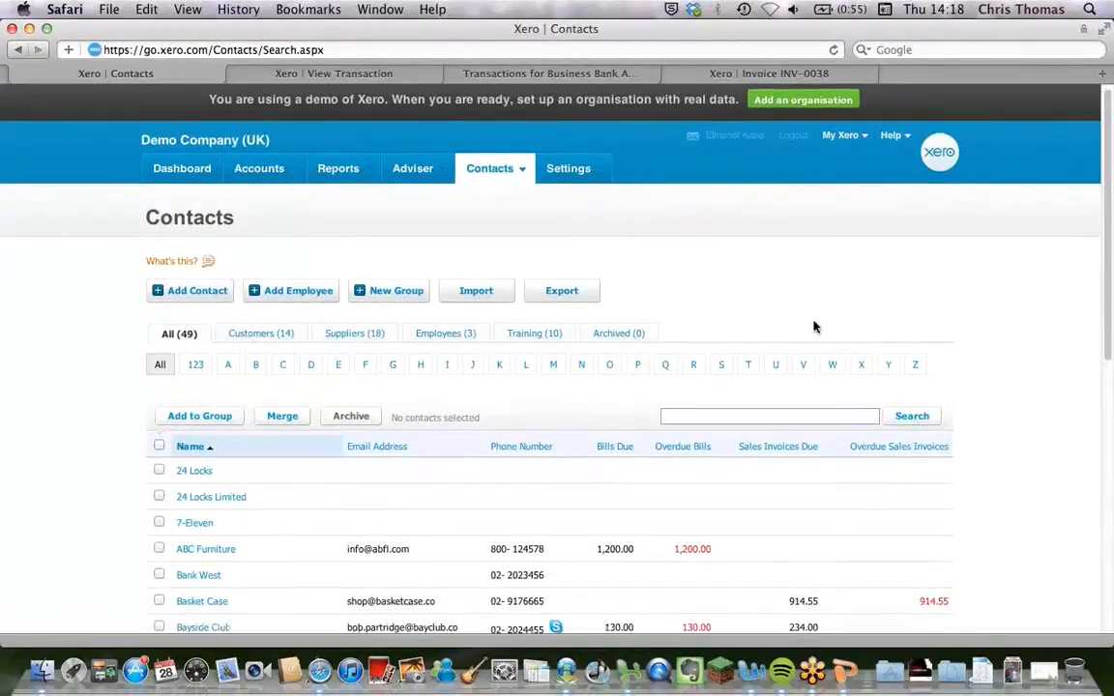
scroll(814, 327, down, 1)
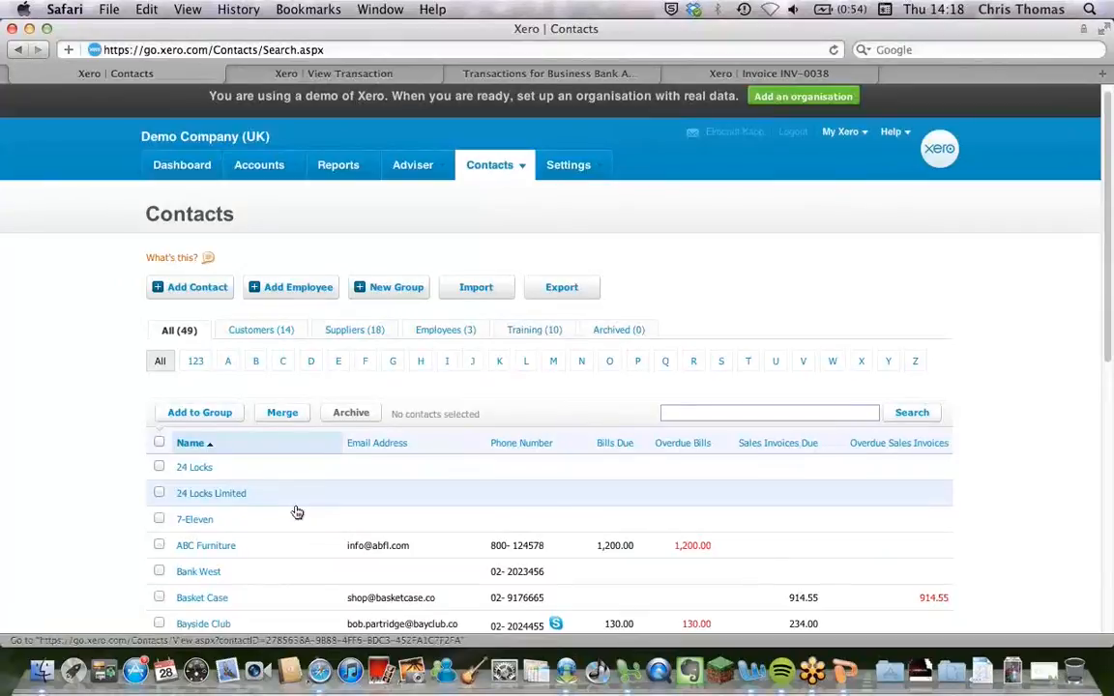
scroll(300, 511, up, 1)
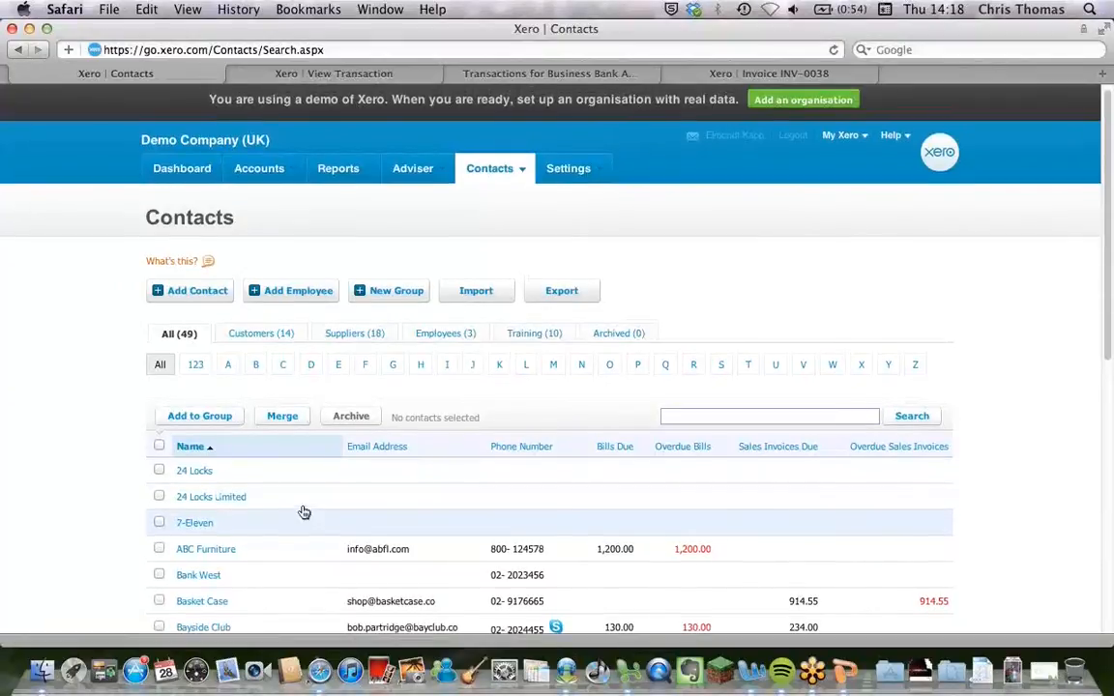
scroll(304, 511, up, 1)
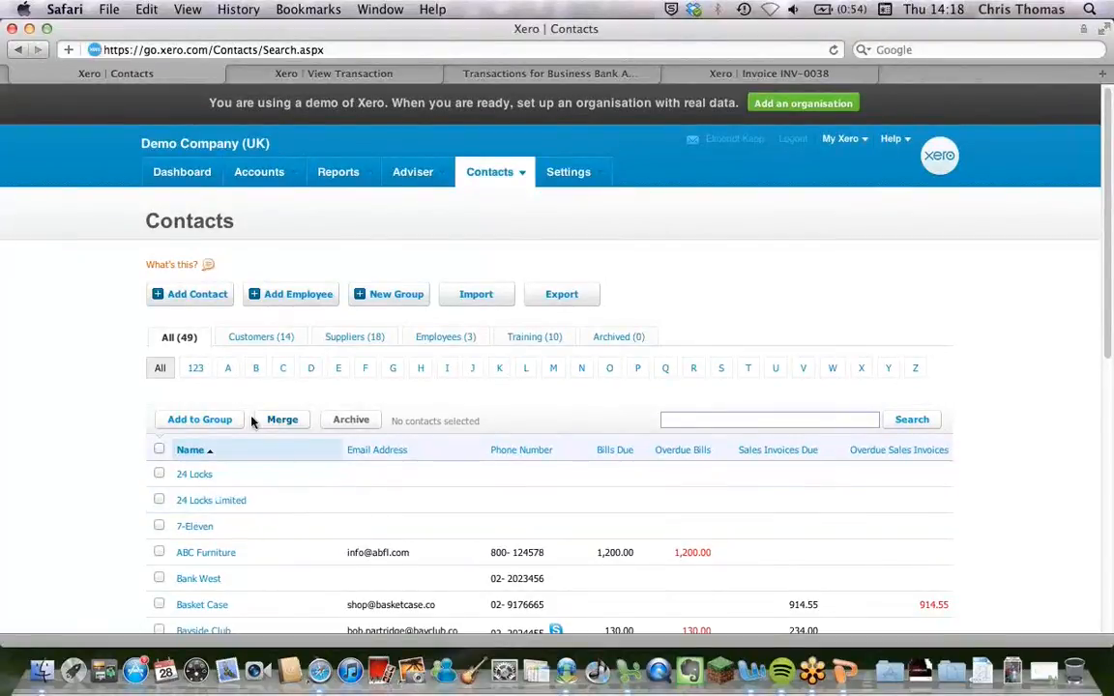
- Merge the 24 Locks contact into 24 Locks Limited
click(158, 473)
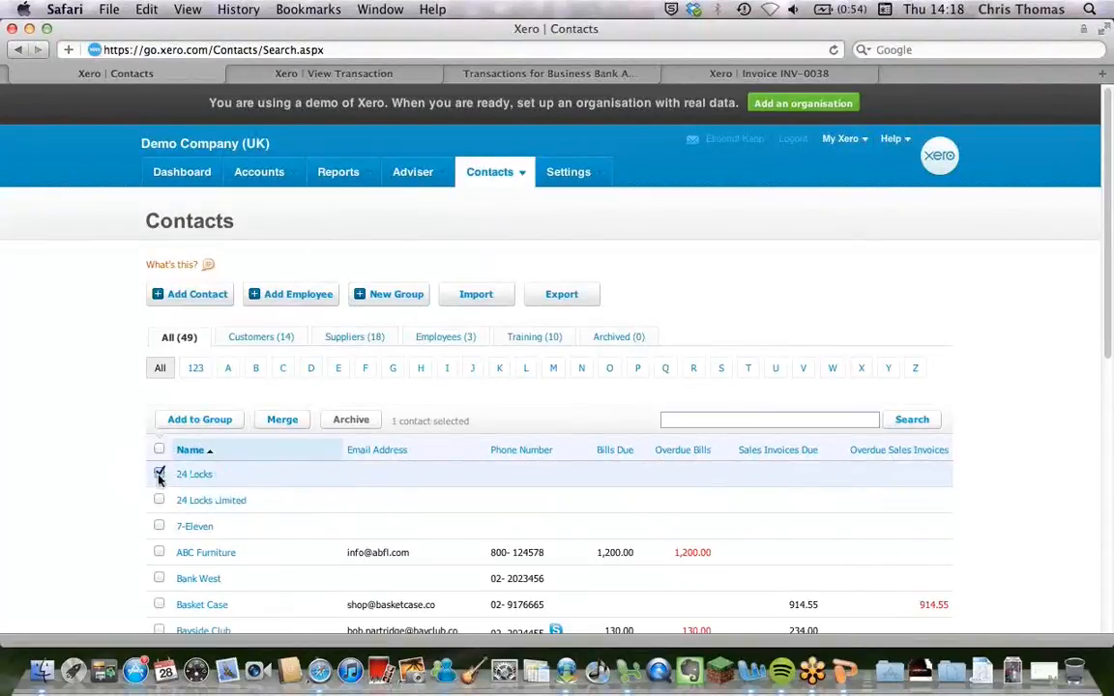
click(284, 424)
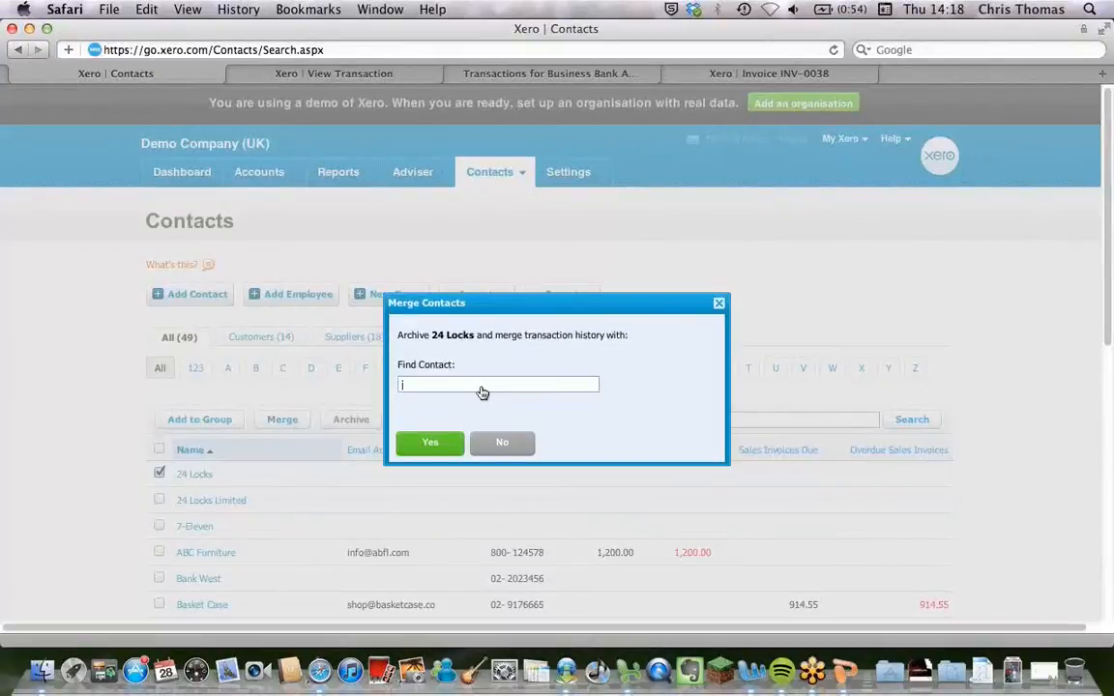
text(24)
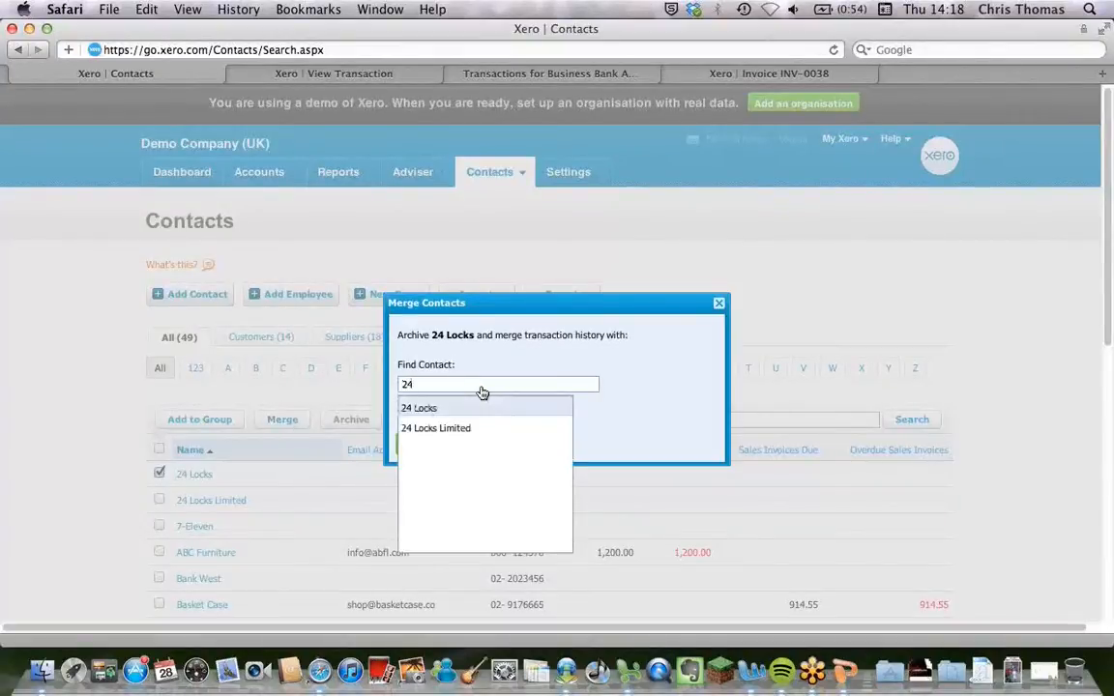
click(489, 431)
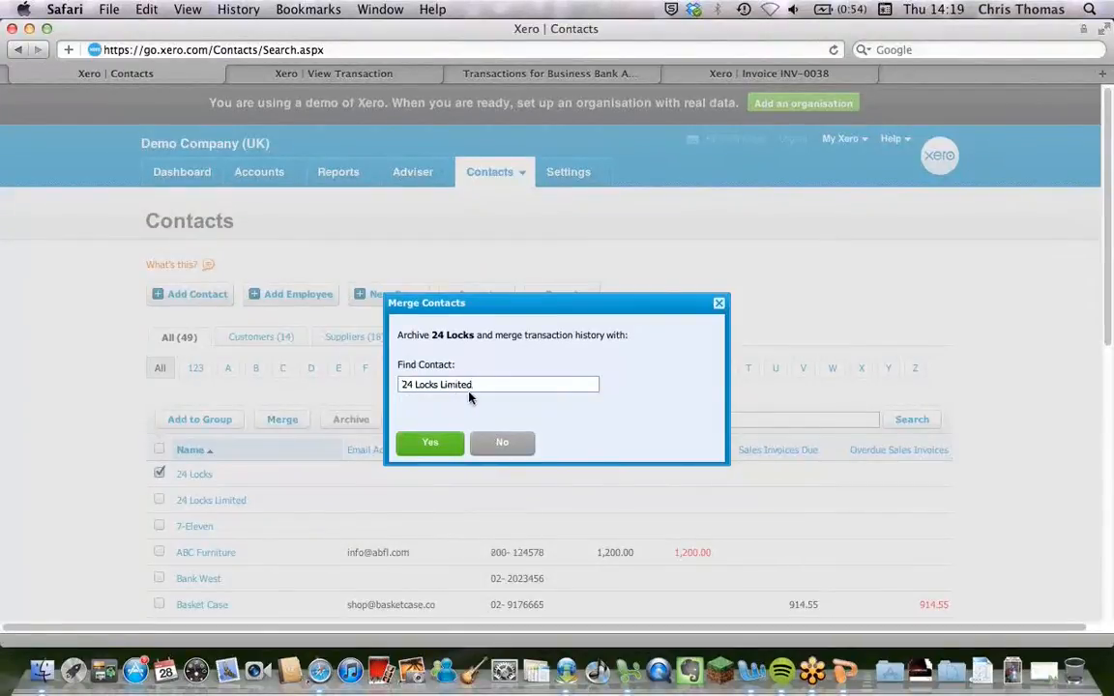
click(431, 445)
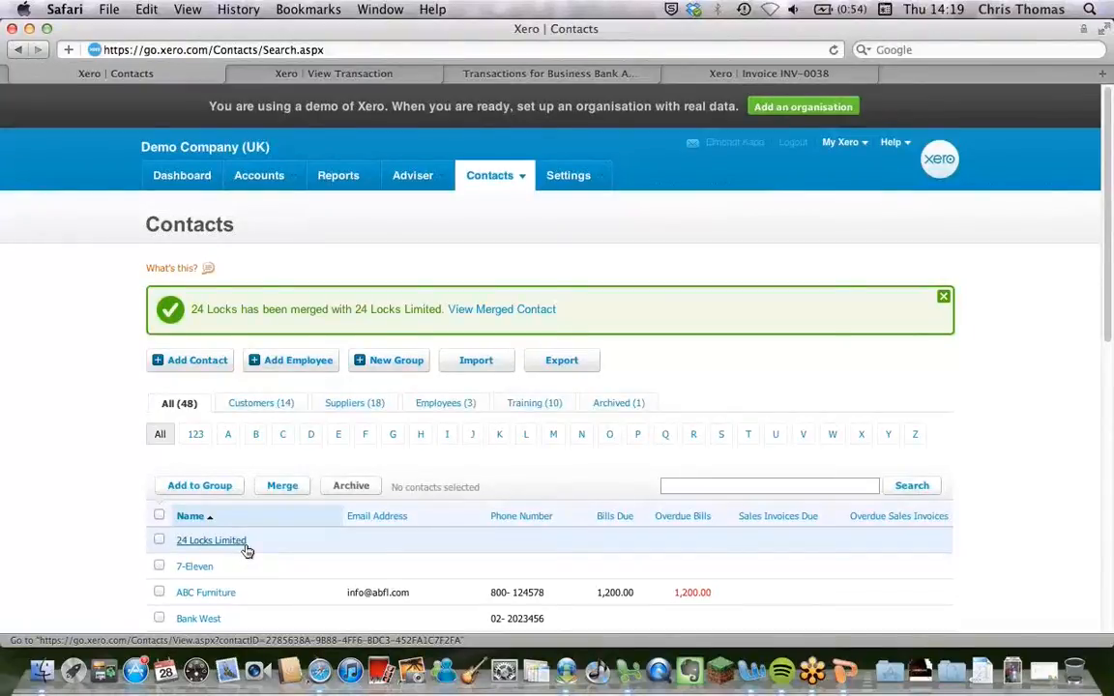
- Look through the first page of the contacts list after the merge, checking names and amounts due
scroll(251, 551, down, 1)
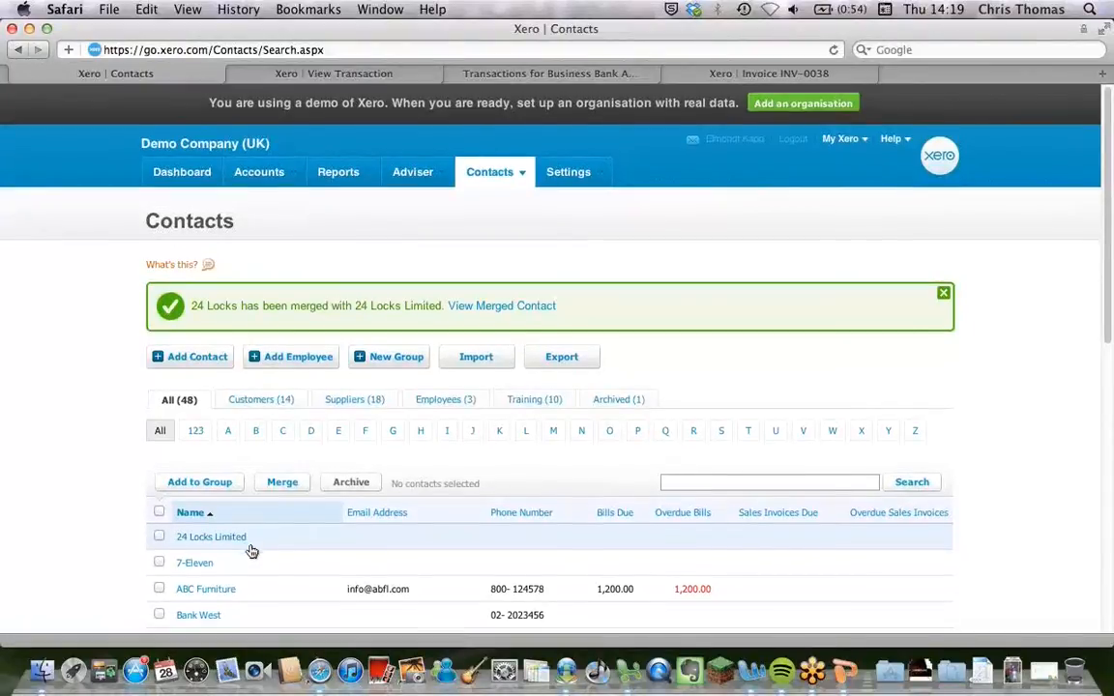
scroll(251, 551, down, 1)
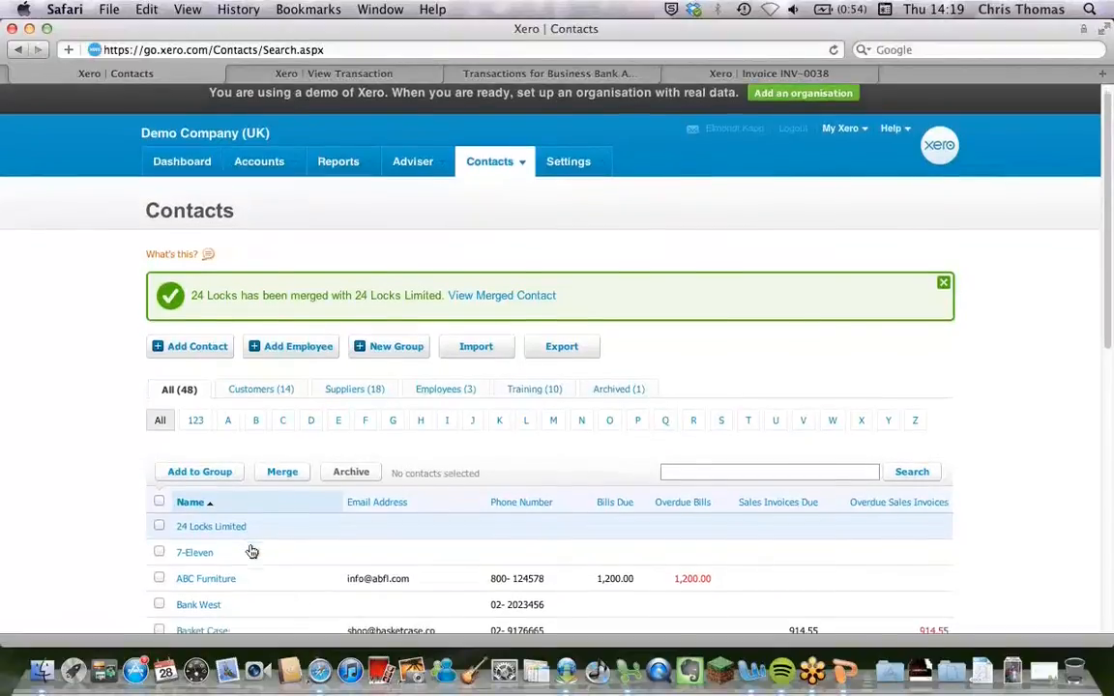
scroll(250, 551, down, 5)
scroll(250, 551, down, 2)
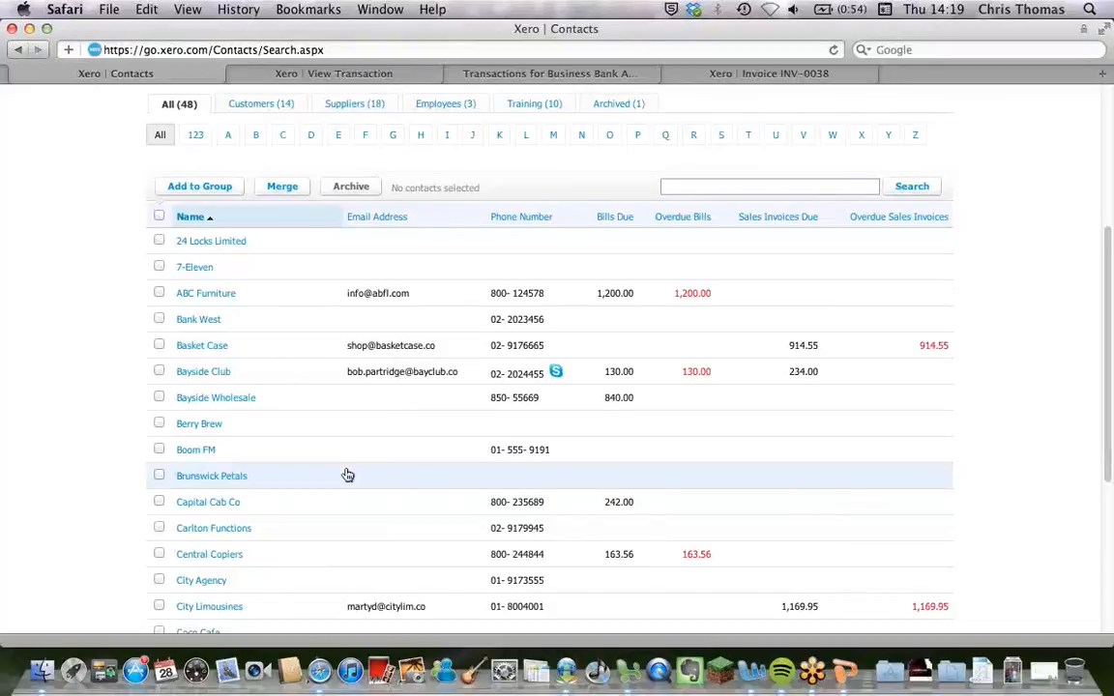
scroll(348, 474, down, 1)
scroll(347, 475, down, 2)
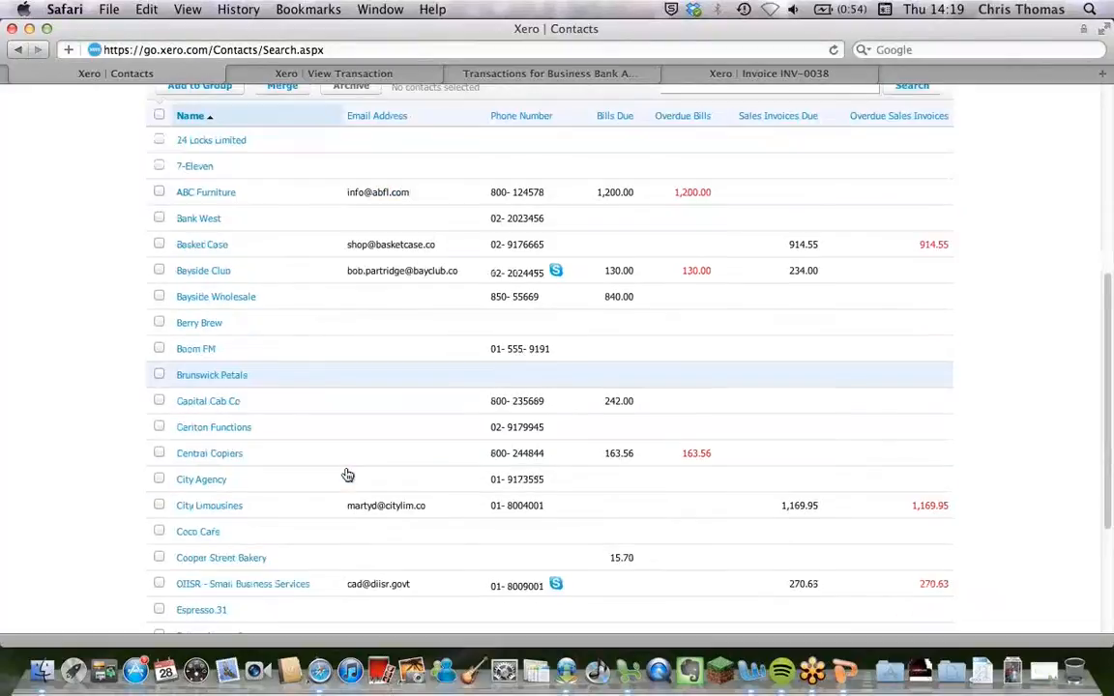
scroll(347, 475, down, 2)
scroll(347, 475, down, 4)
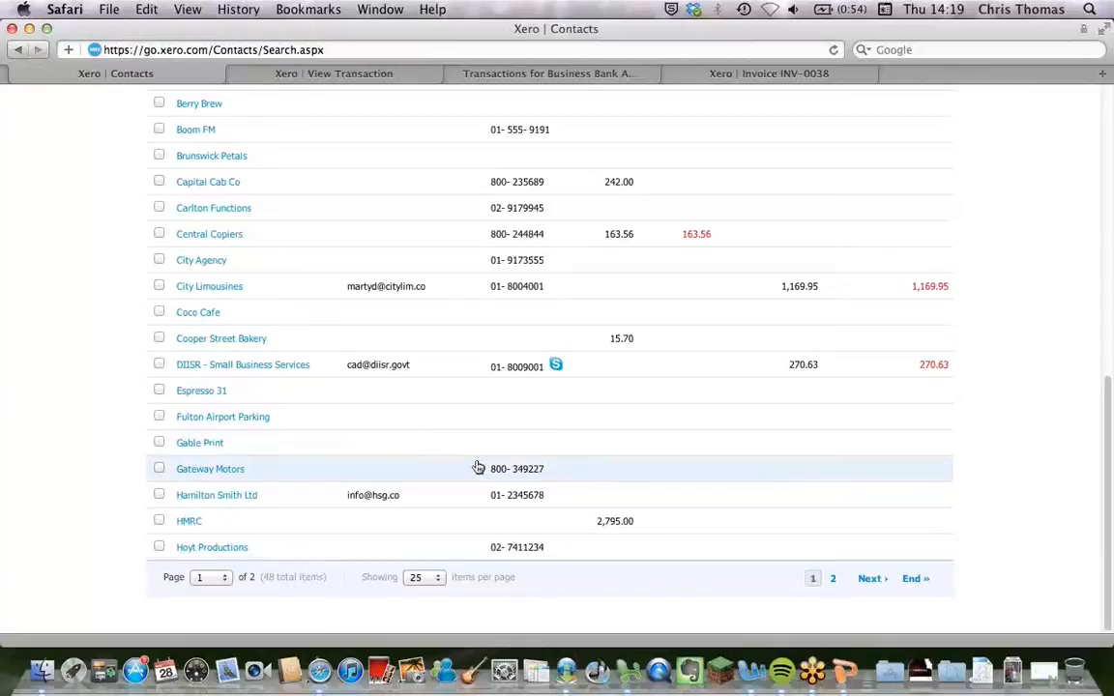
scroll(508, 471, up, 1)
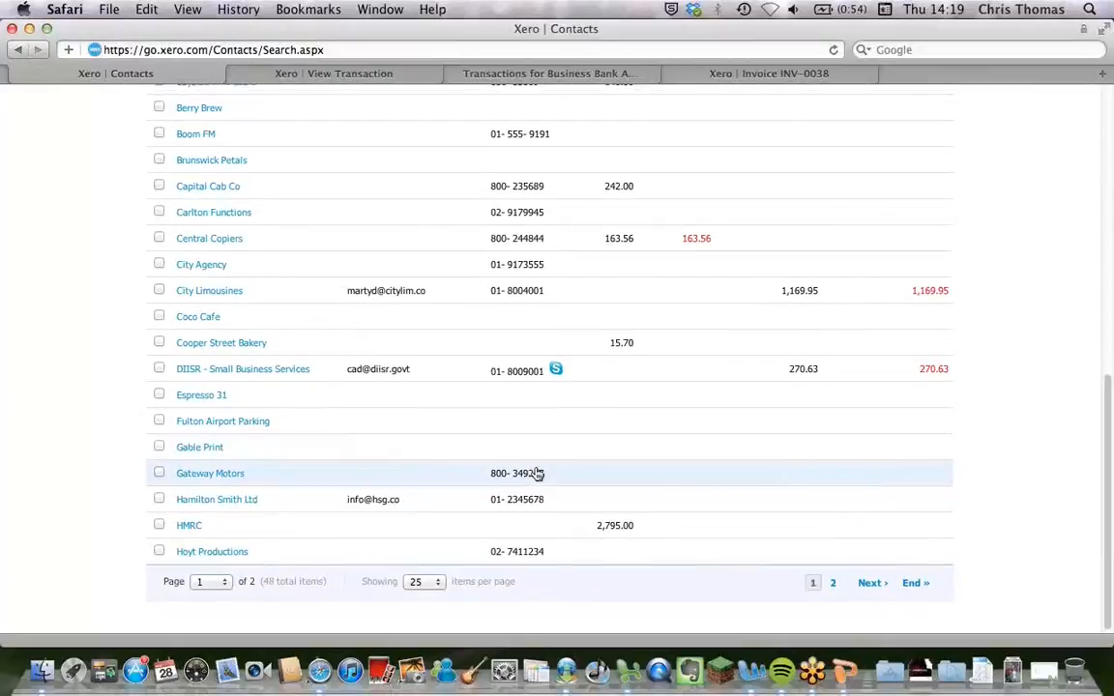
scroll(538, 473, up, 5)
scroll(542, 472, up, 7)
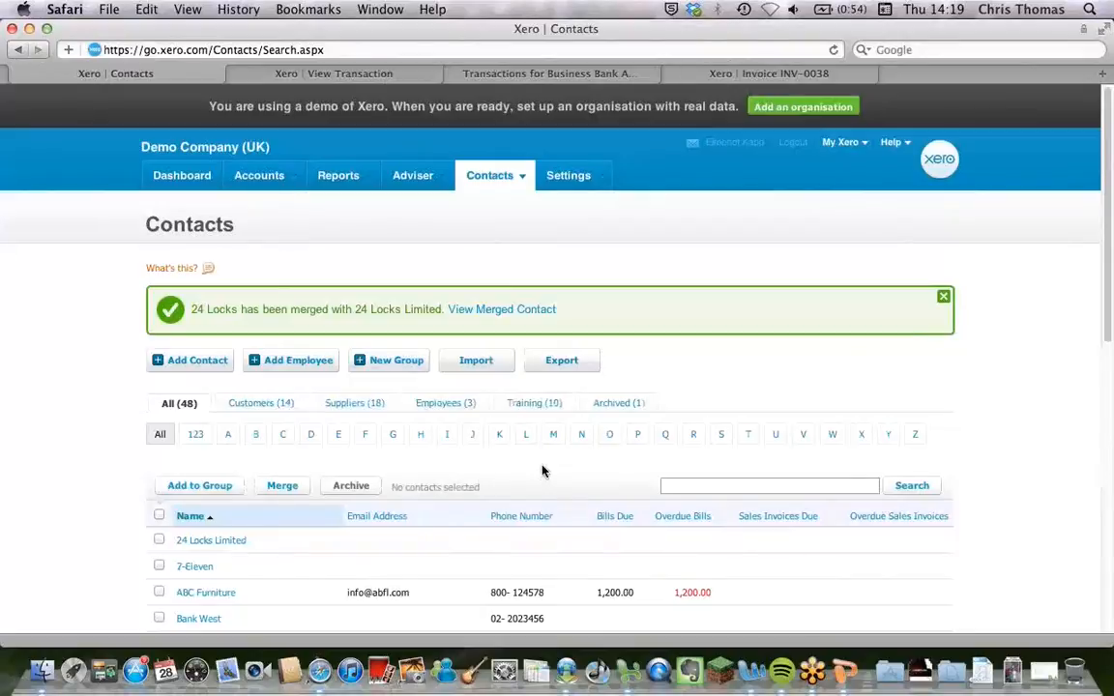
scroll(542, 471, down, 1)
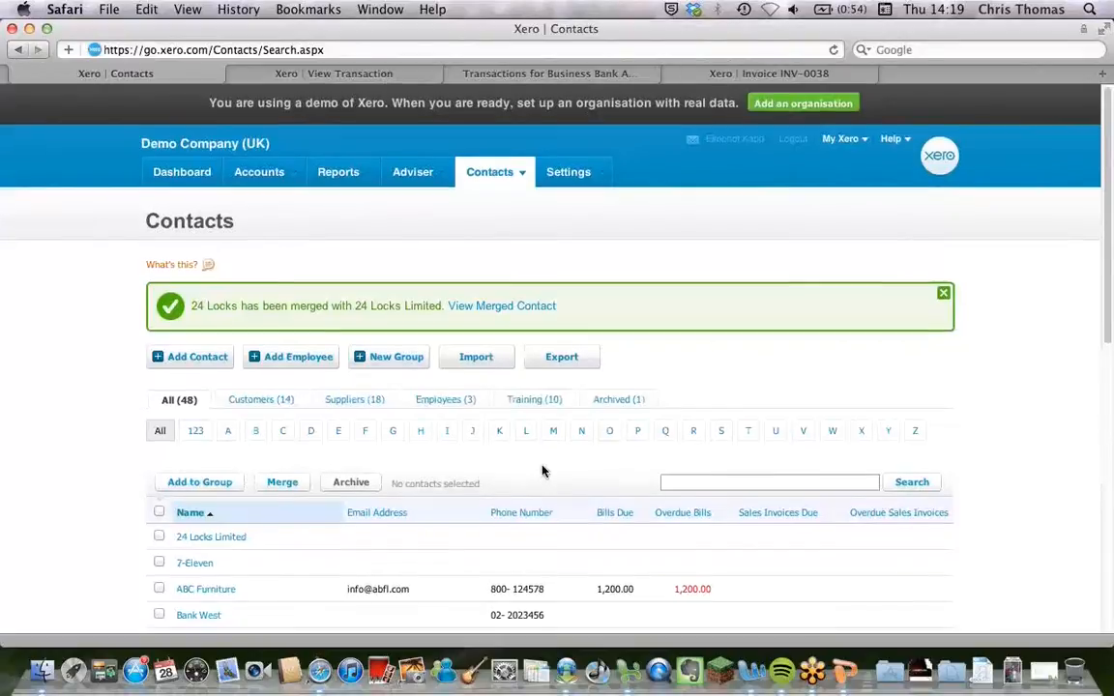
scroll(542, 471, down, 1)
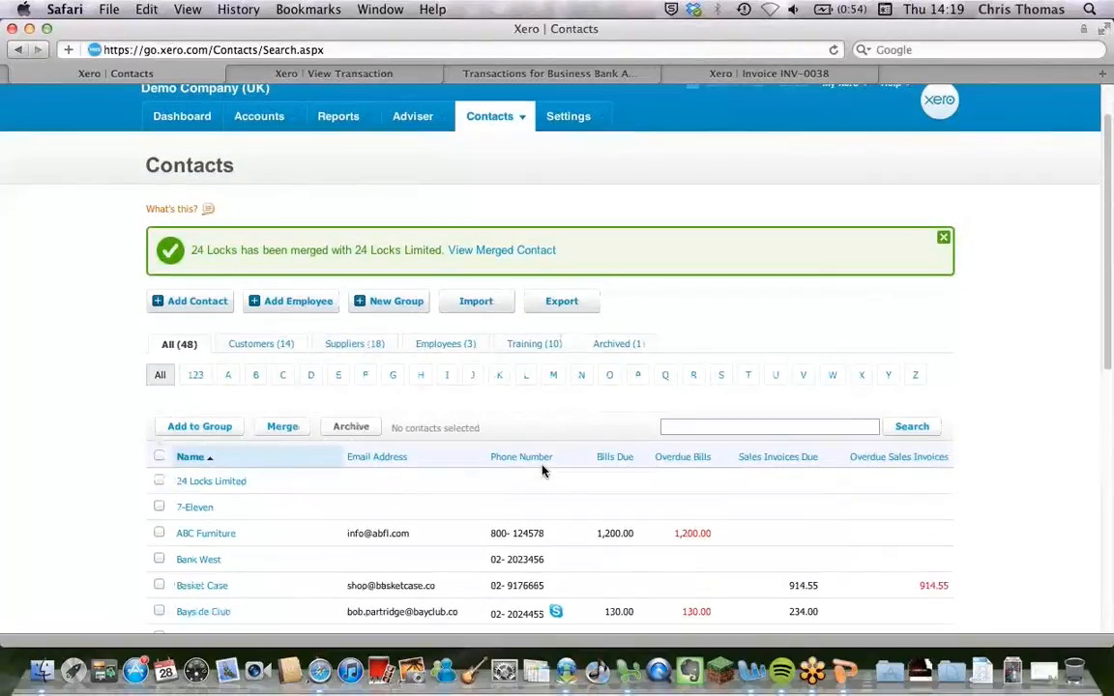
scroll(542, 471, down, 1)
scroll(542, 471, up, 2)
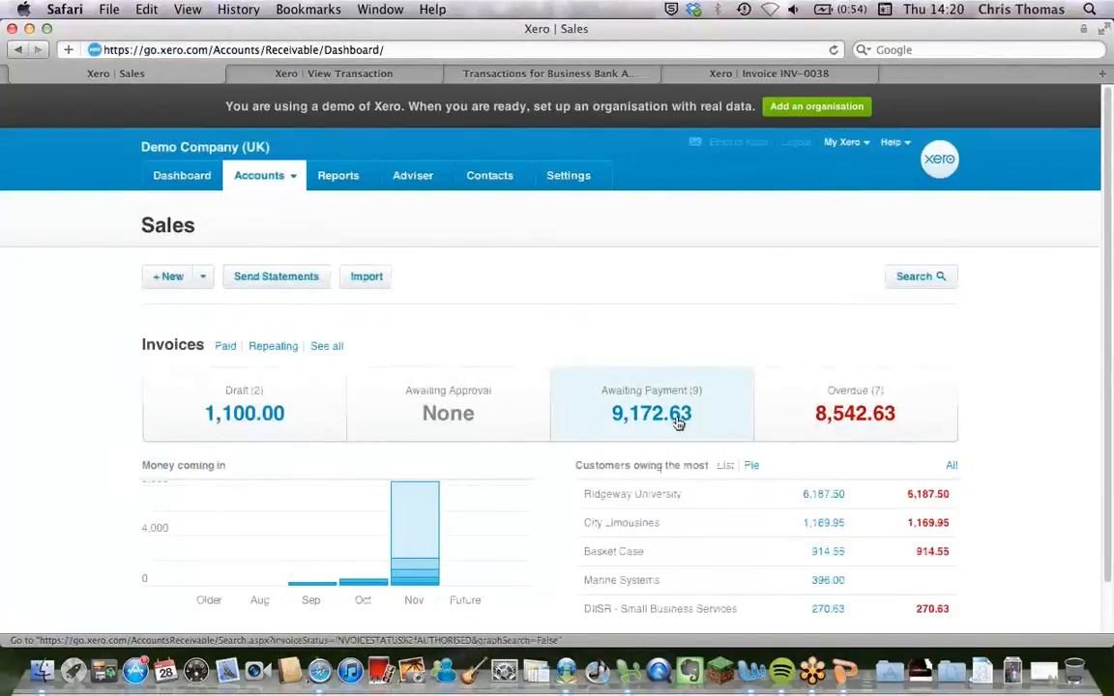
click(170, 277)
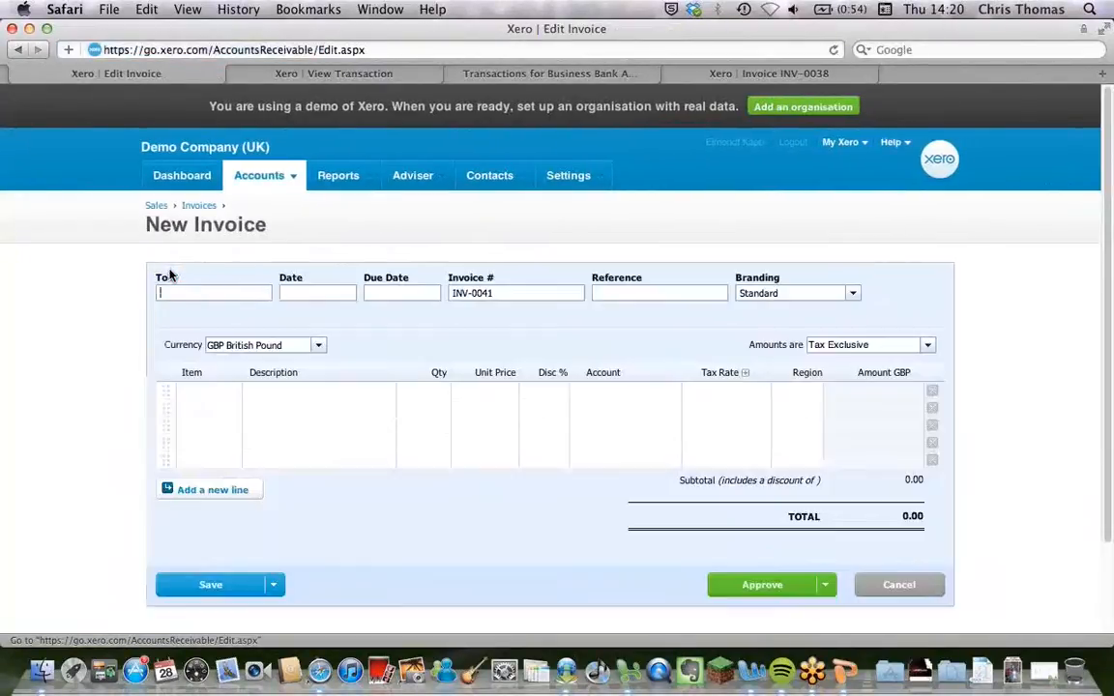
click(281, 179)
click(271, 243)
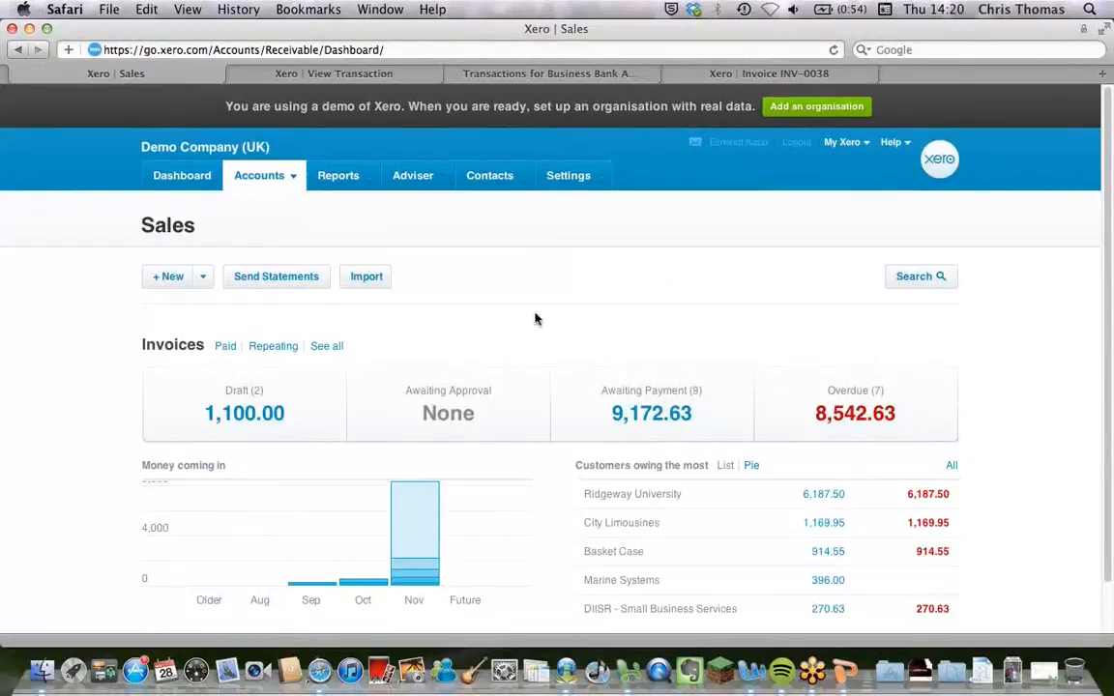
- Find the Bayside Club invoice INV-0038 among the invoices awaiting payment and copy it to a new invoice
click(668, 414)
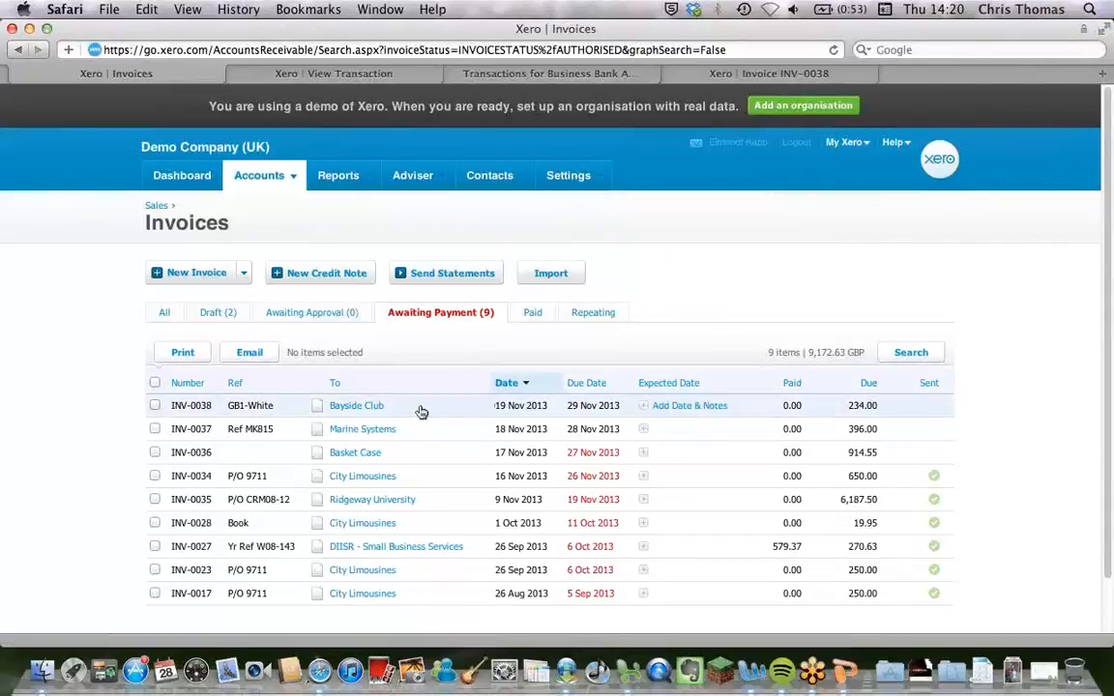
click(361, 410)
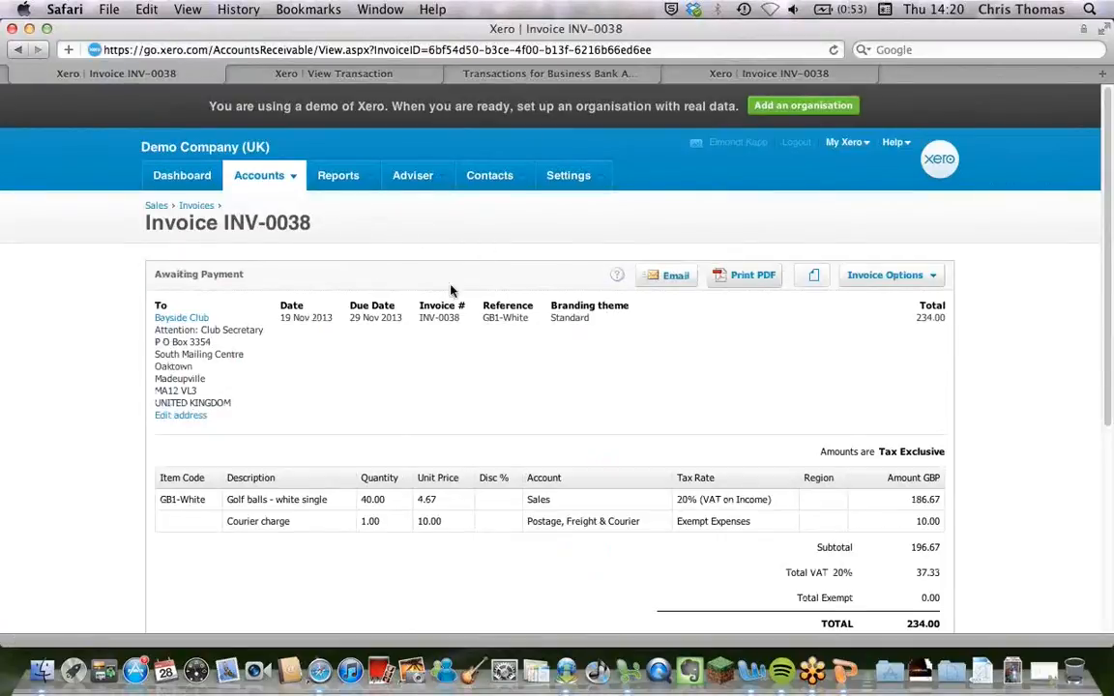
click(851, 279)
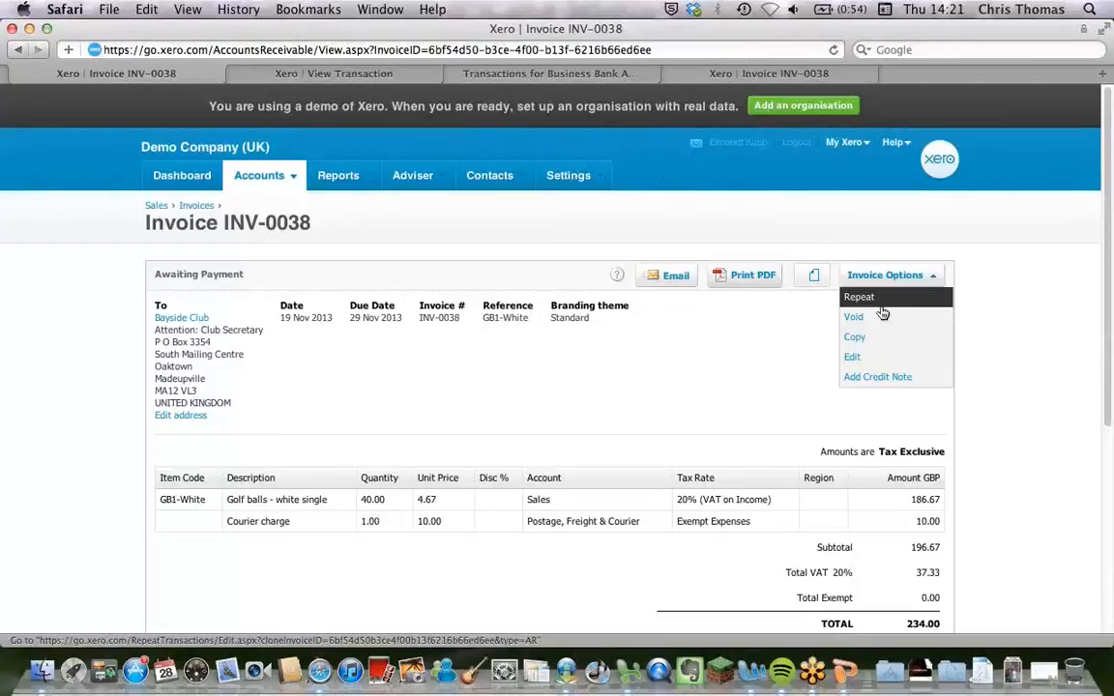
click(864, 338)
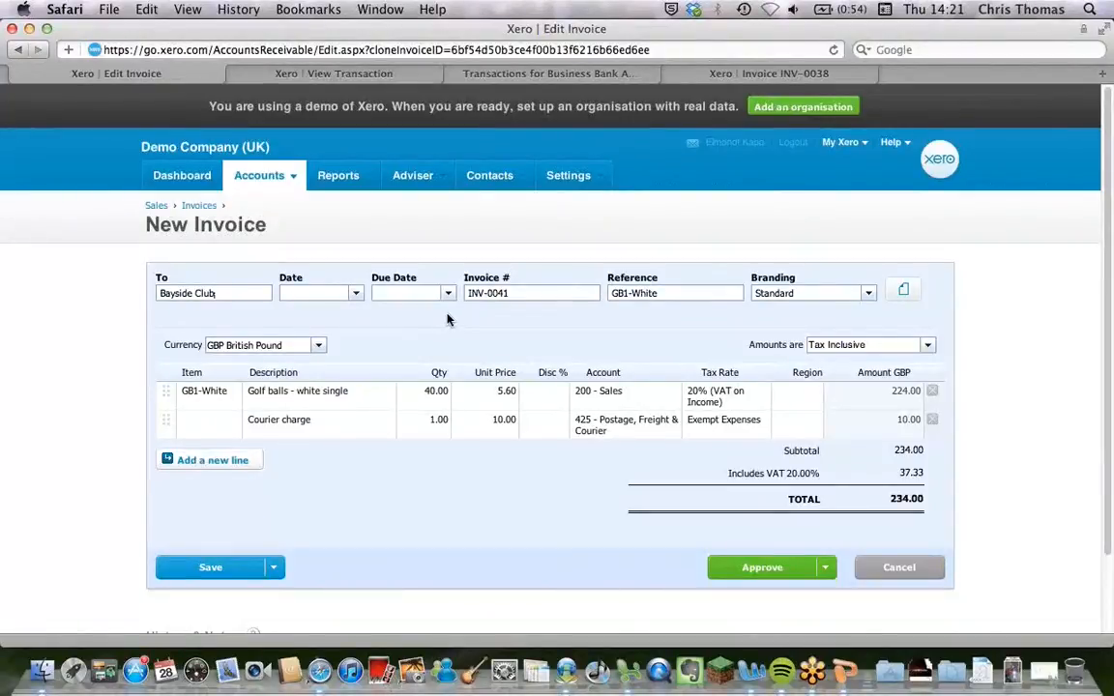
- Change the new invoice's recipient to Ridgeway Bank
click(237, 295)
drag(237, 294, 150, 300)
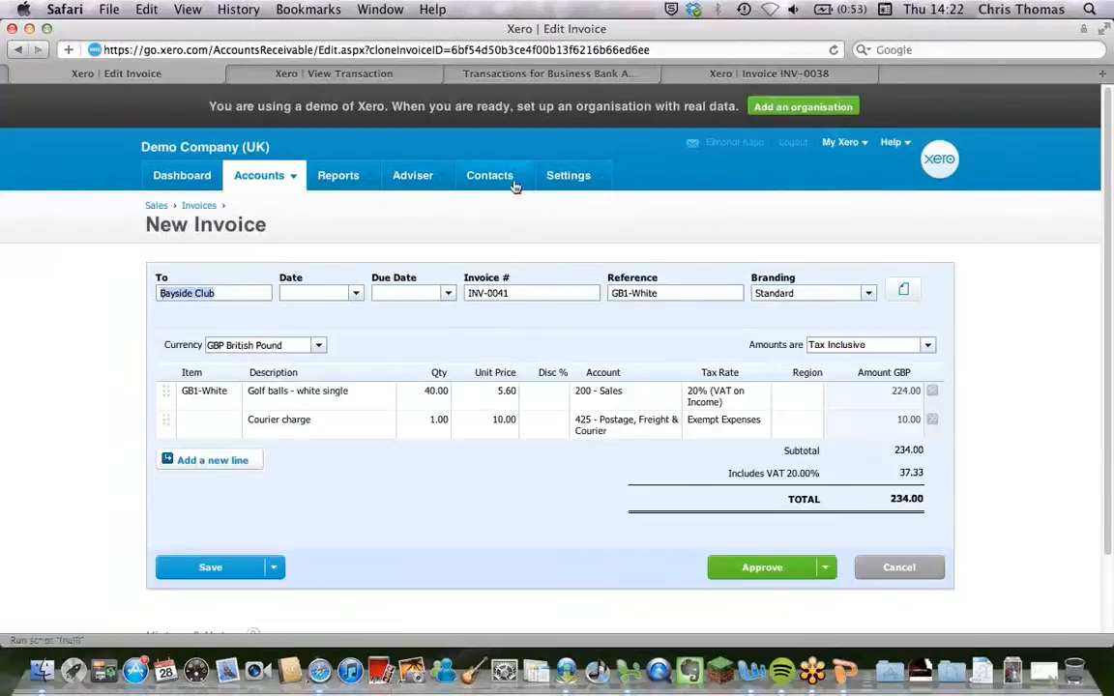
click(466, 171)
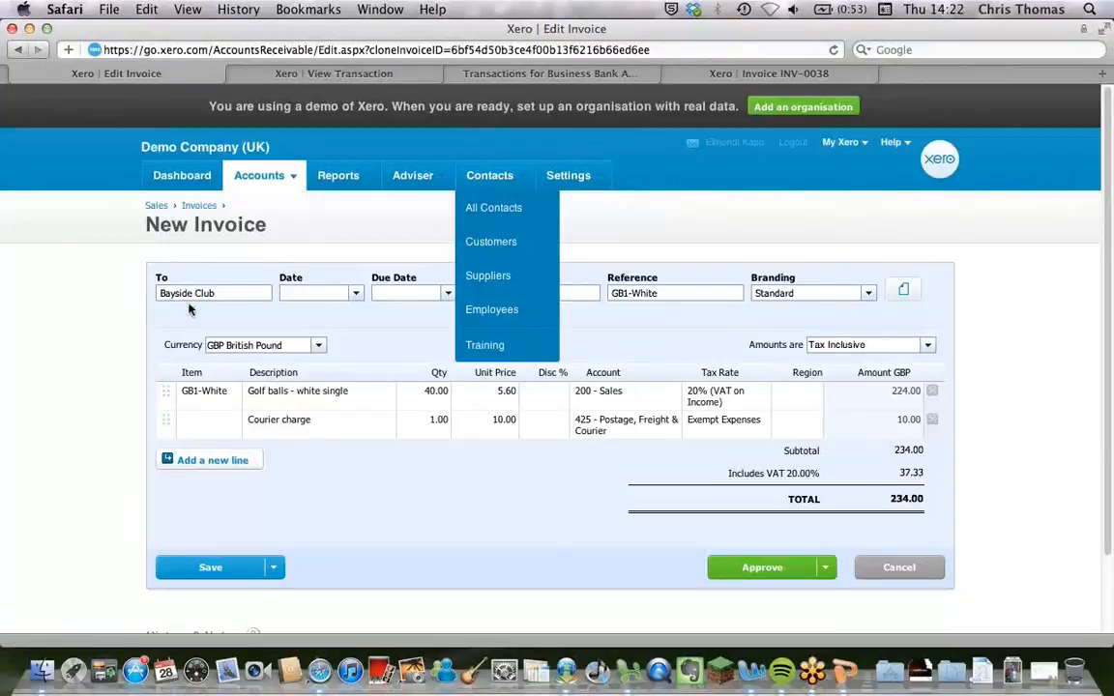
click(163, 292)
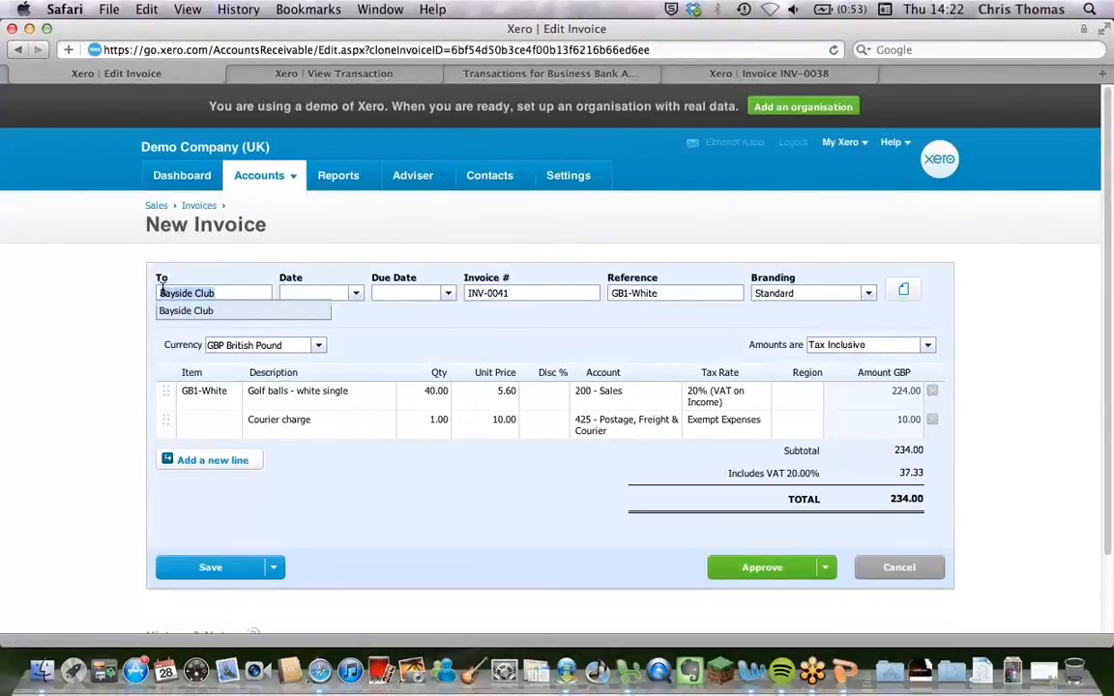
text(R)
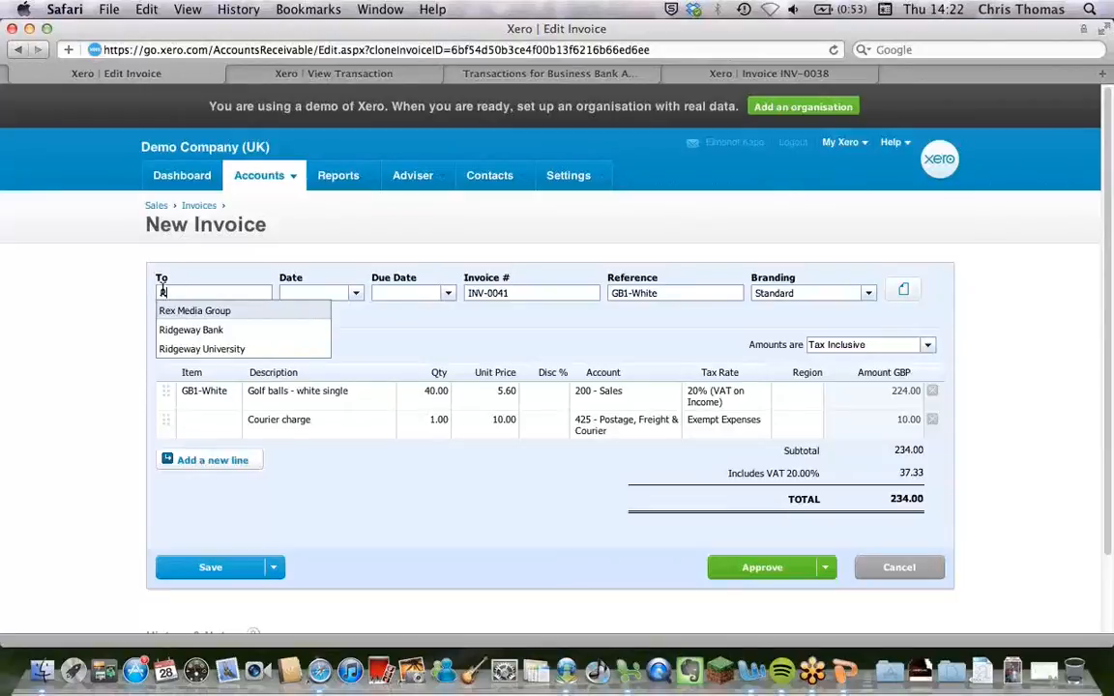
click(180, 332)
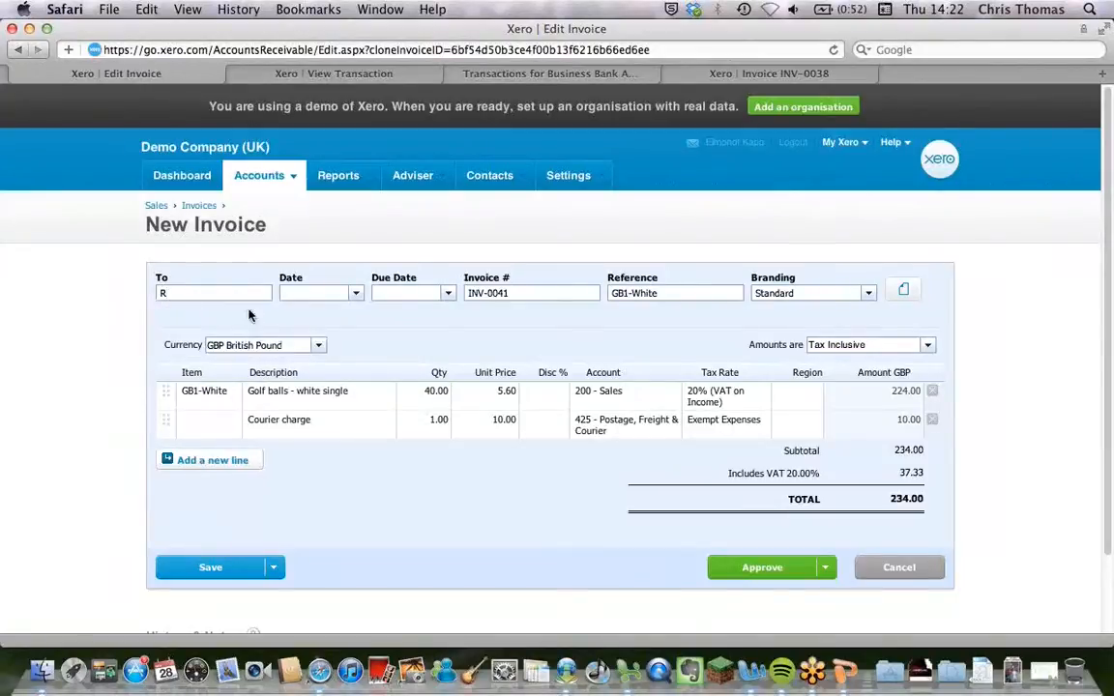
text(i)
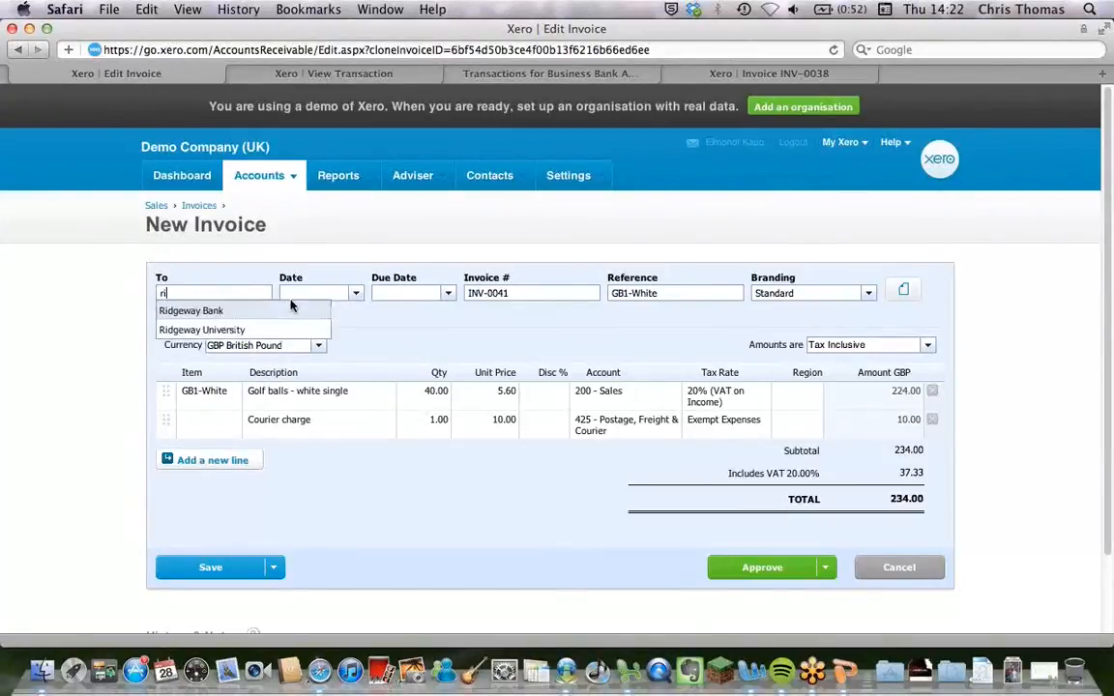
key(Return)
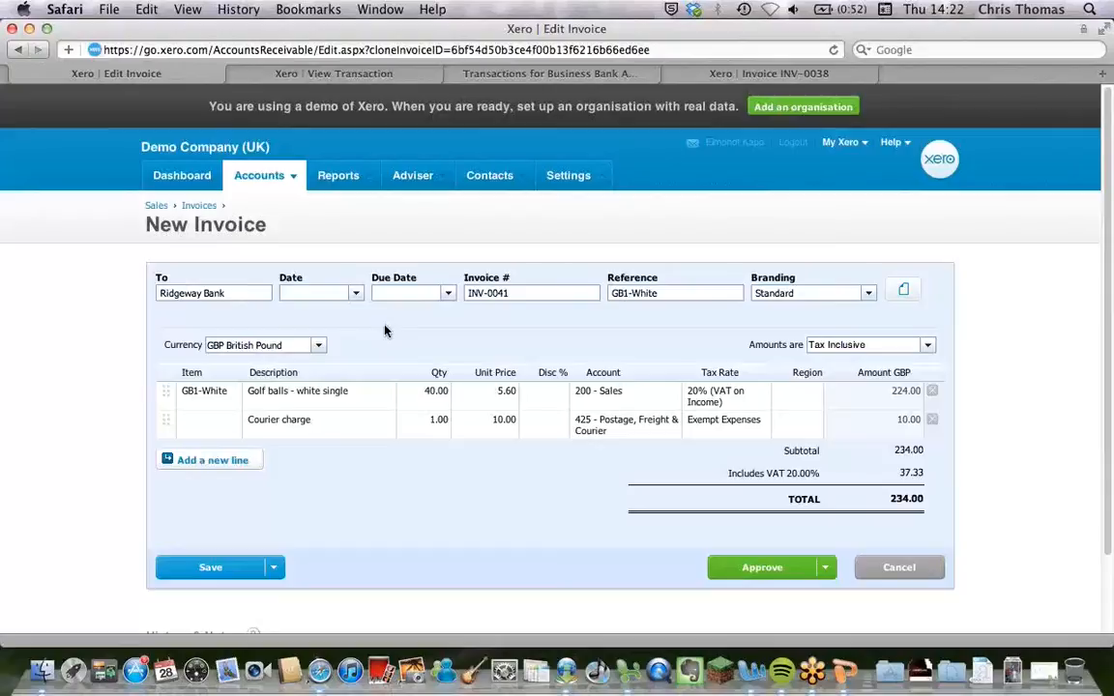
- Try out shorthand entries such as "yesterday" in the new invoice's date fields
text(1)
key(BackSpace)
key(BackSpace)
key(BackSpace)
key(BackSpace)
key(BackSpace)
key(BackSpace)
key(BackSpace)
key(BackSpace)
key(BackSpace)
key(BackSpace)
text(yesterday)
key(BackSpace)
key(BackSpace)
key(BackSpace)
key(BackSpace)
key(BackSpace)
key(BackSpace)
key(BackSpace)
key(BackSpace)
key(BackSpace)
text(yst)
key(BackSpace)
key(BackSpace)
key(BackSpace)
click(379, 292)
click(322, 292)
click(428, 292)
- Set the invoice date to 1 Nov 2013 and the due date 30 days ahead by entering +30
drag(334, 292, 250, 293)
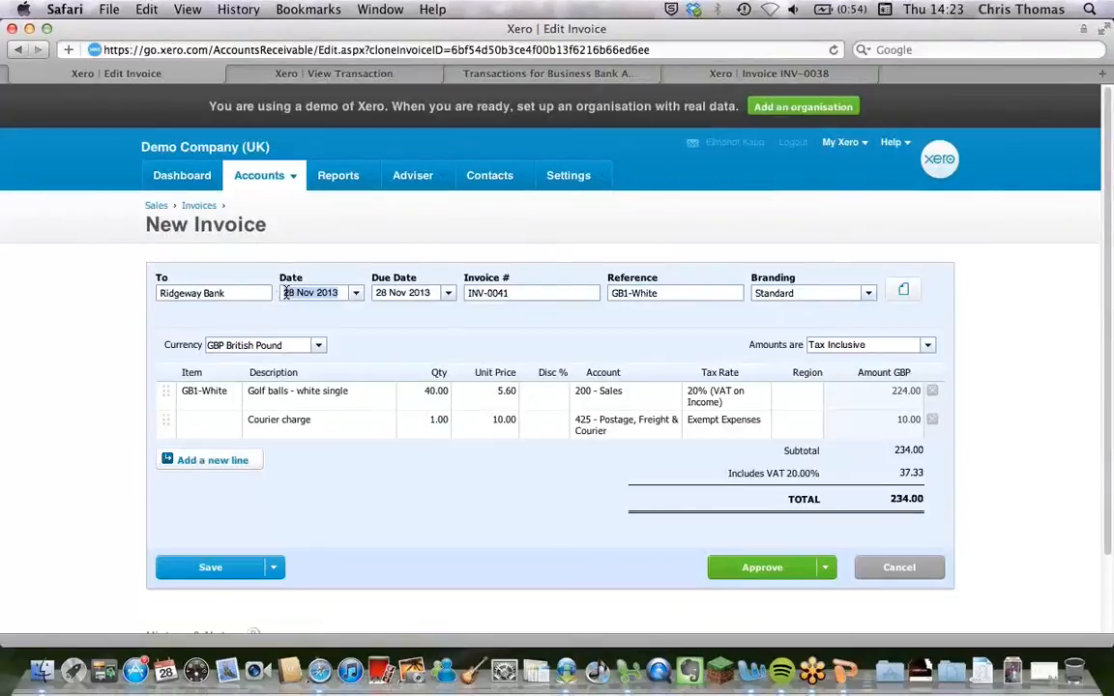
text(1 Nov 2013)
key(Tab)
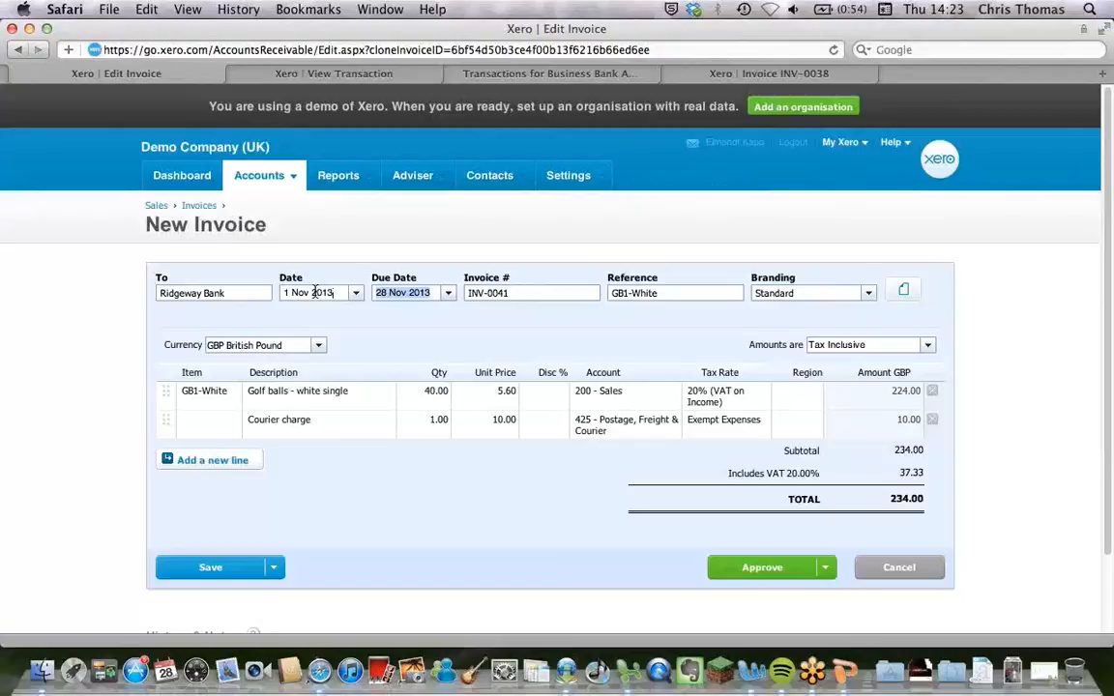
text(+30)
key(Tab)
key(Tab)
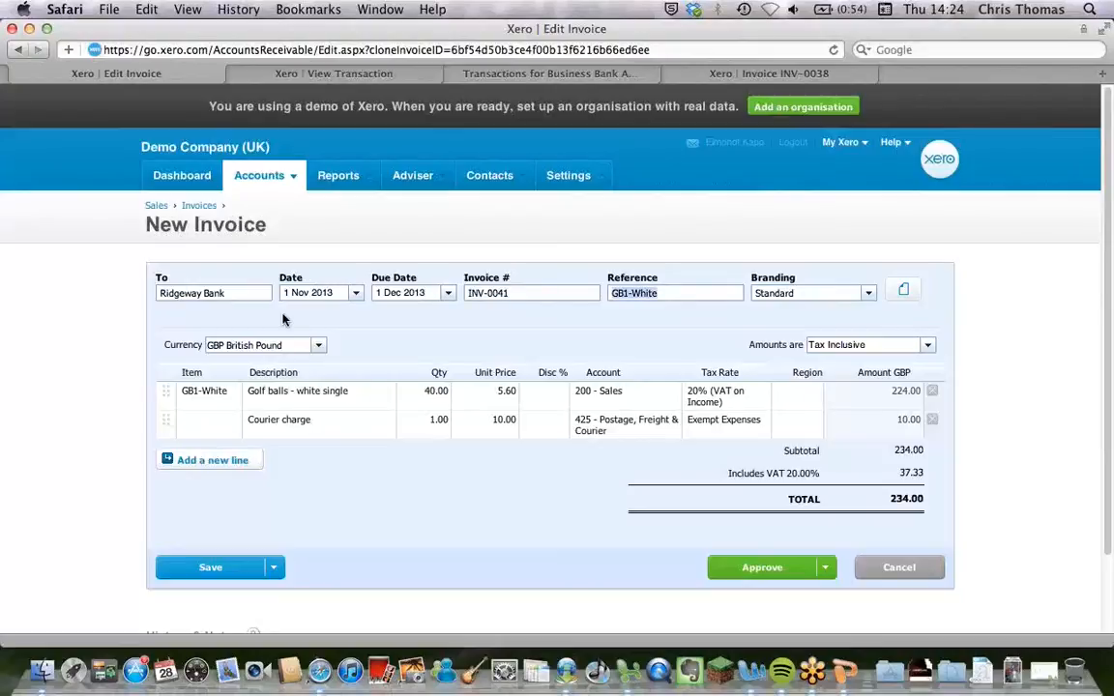
- Set the unit price of the white golf balls line by entering the sum 5+5
click(482, 392)
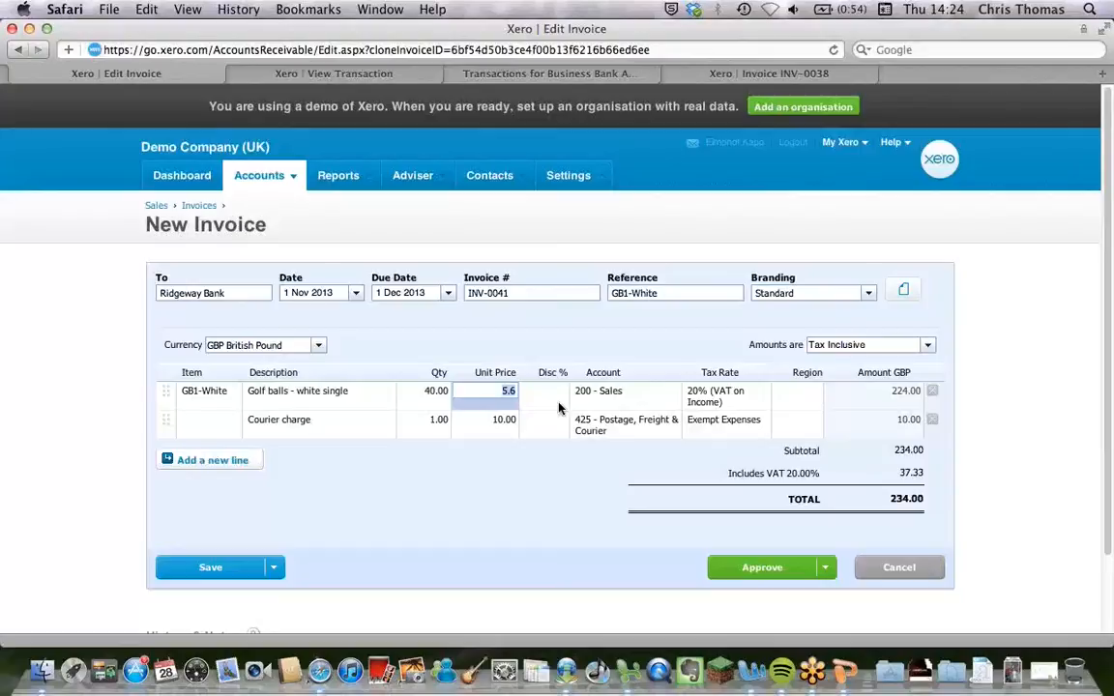
text(5)
text(+5)
key(Tab)
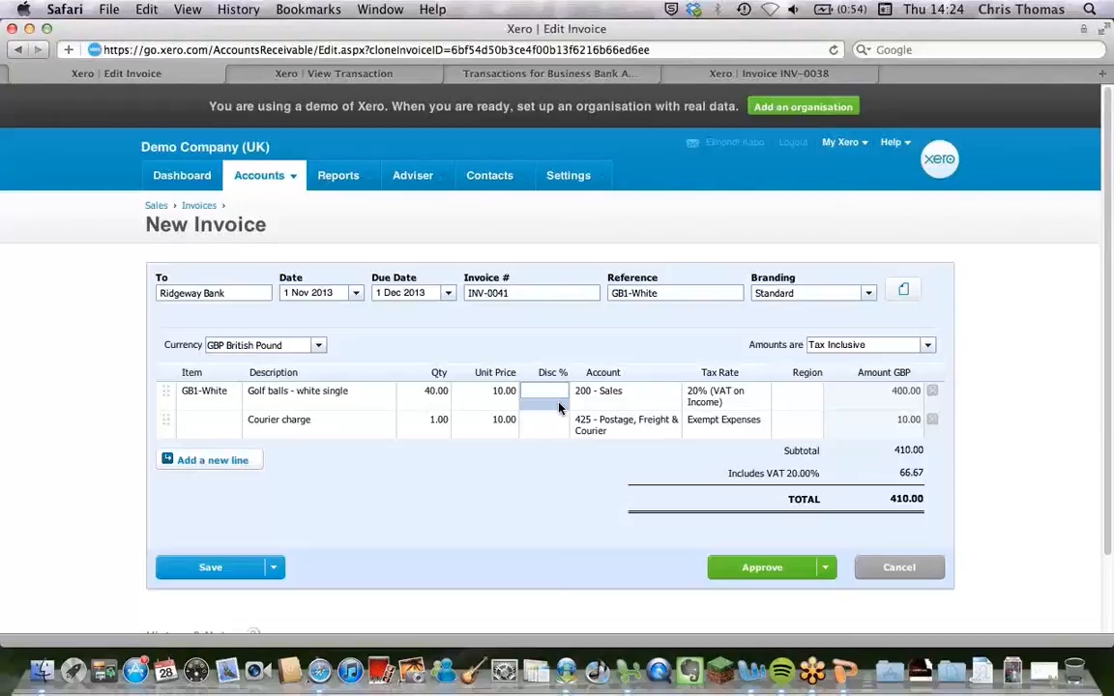
key(Tab)
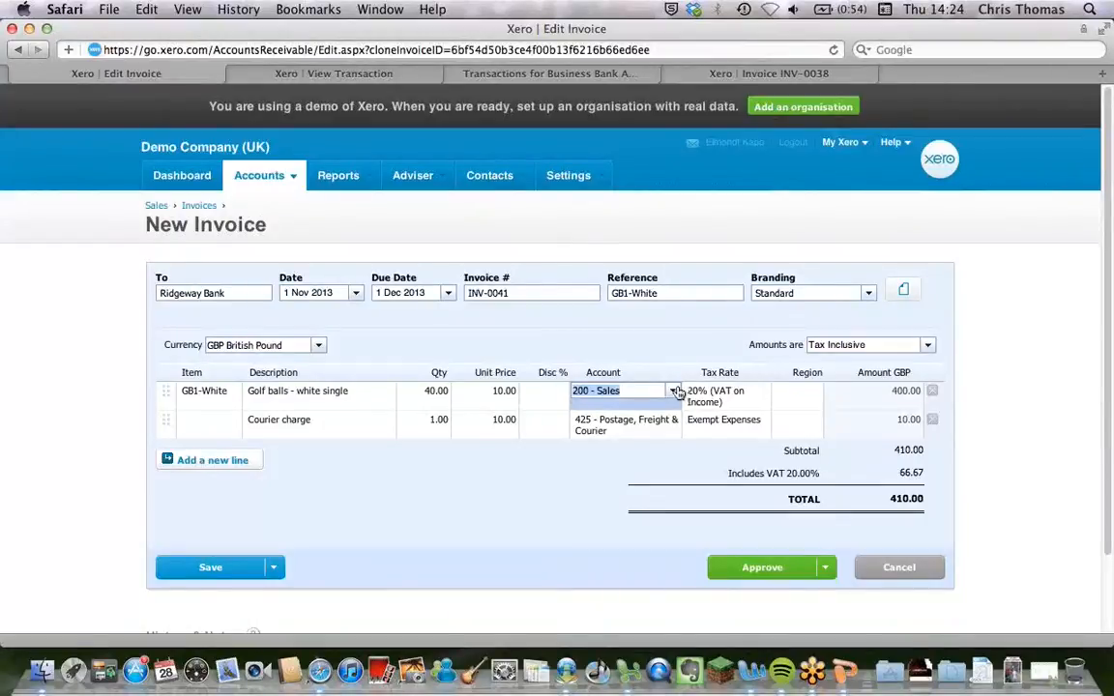
click(583, 182)
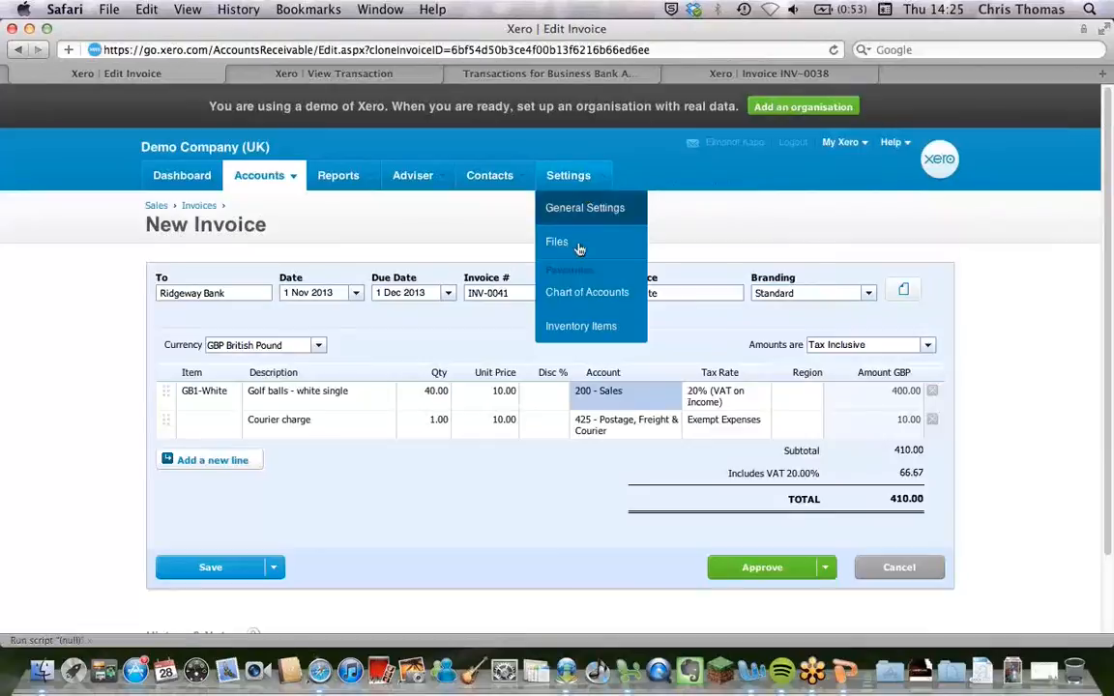
click(640, 397)
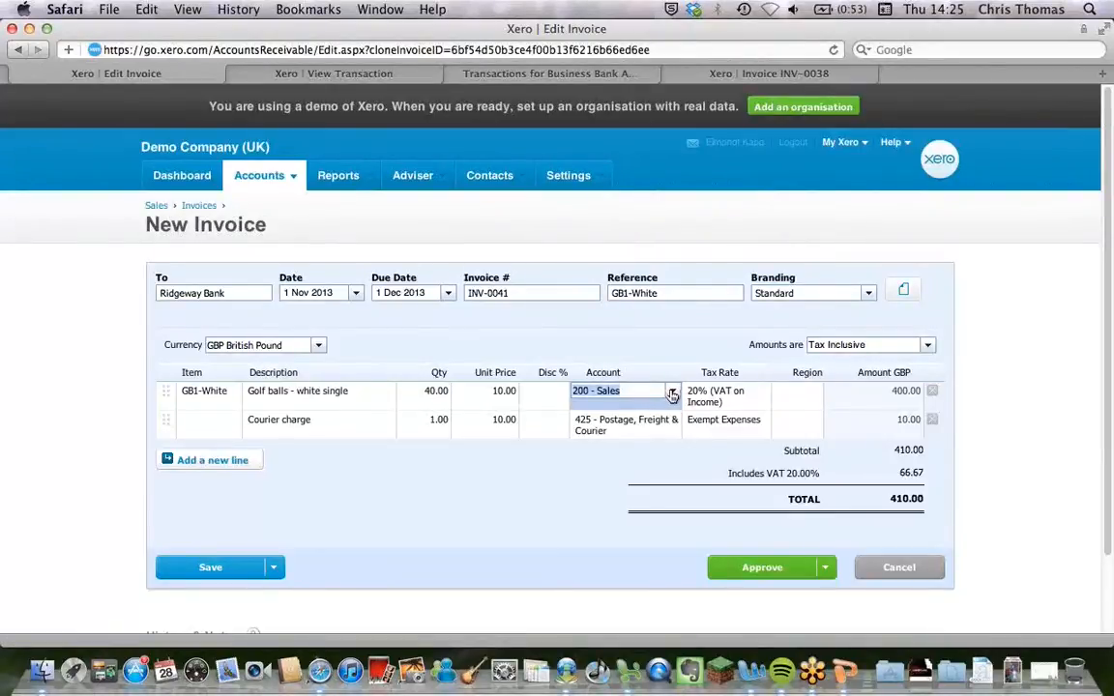
click(672, 395)
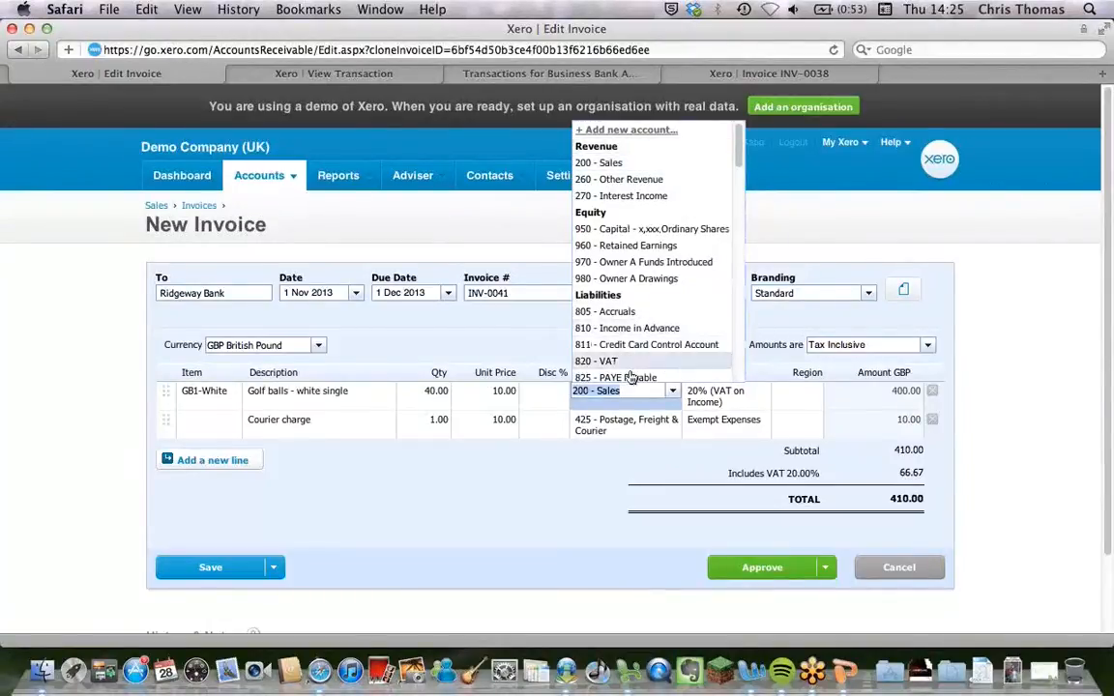
mouse_move(742, 166)
mouse_down()
mouse_move(741, 190)
mouse_move(742, 164)
mouse_up()
click(648, 127)
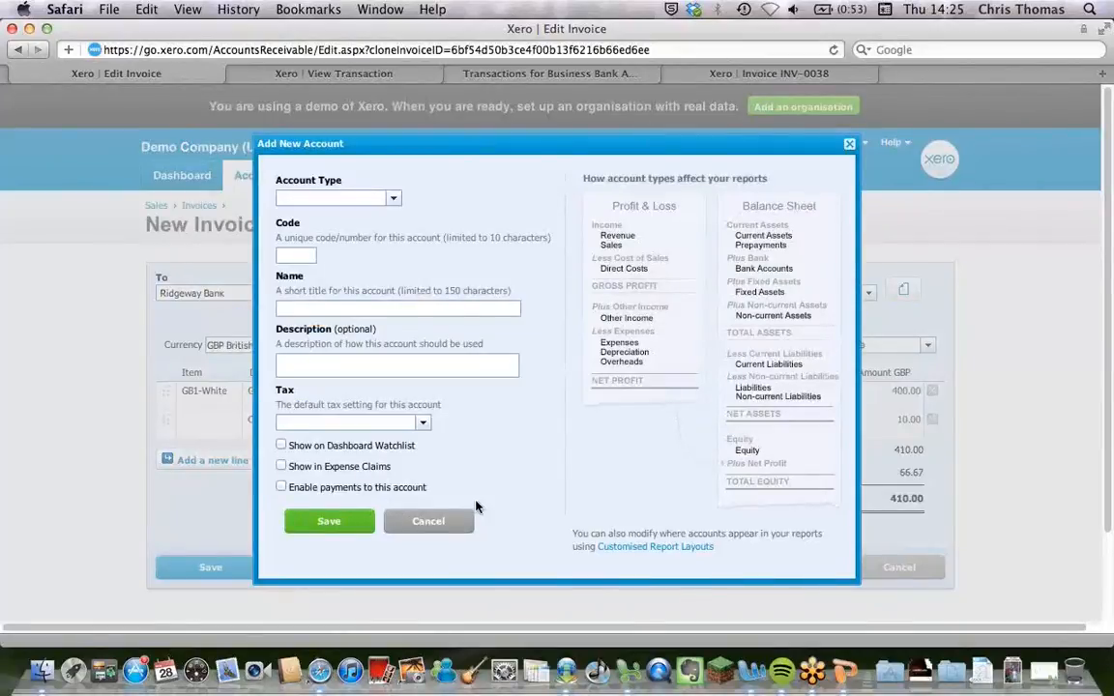
click(849, 146)
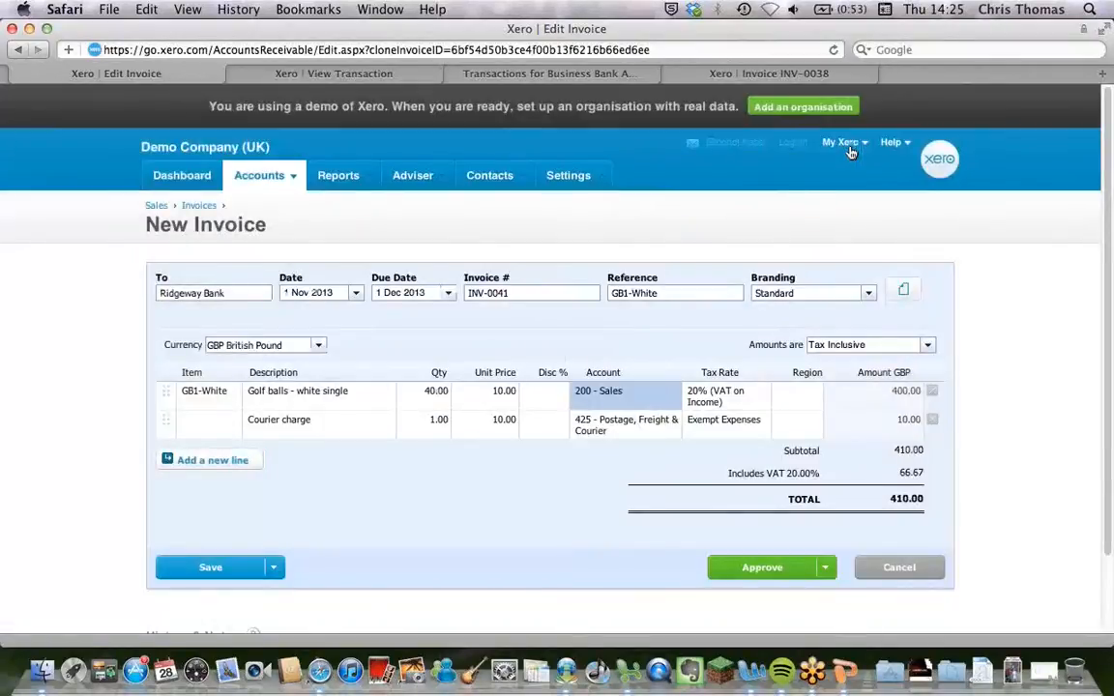
- Start adding a new account from the golf balls line's account choices and give it the code 402
click(633, 390)
click(674, 392)
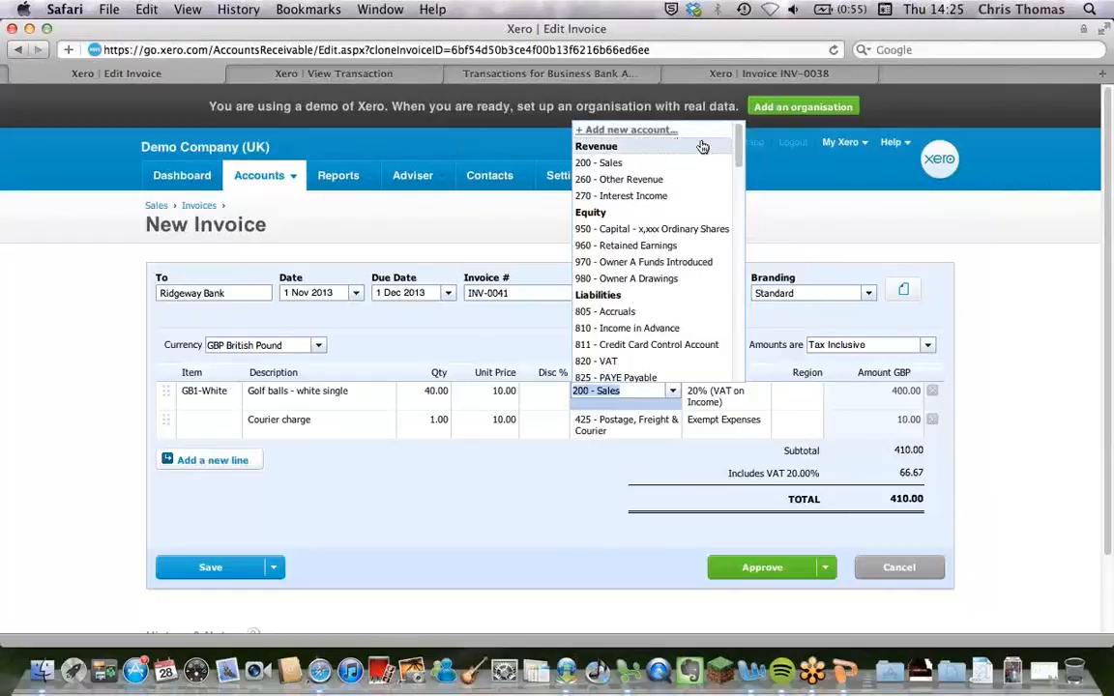
drag(739, 144, 739, 286)
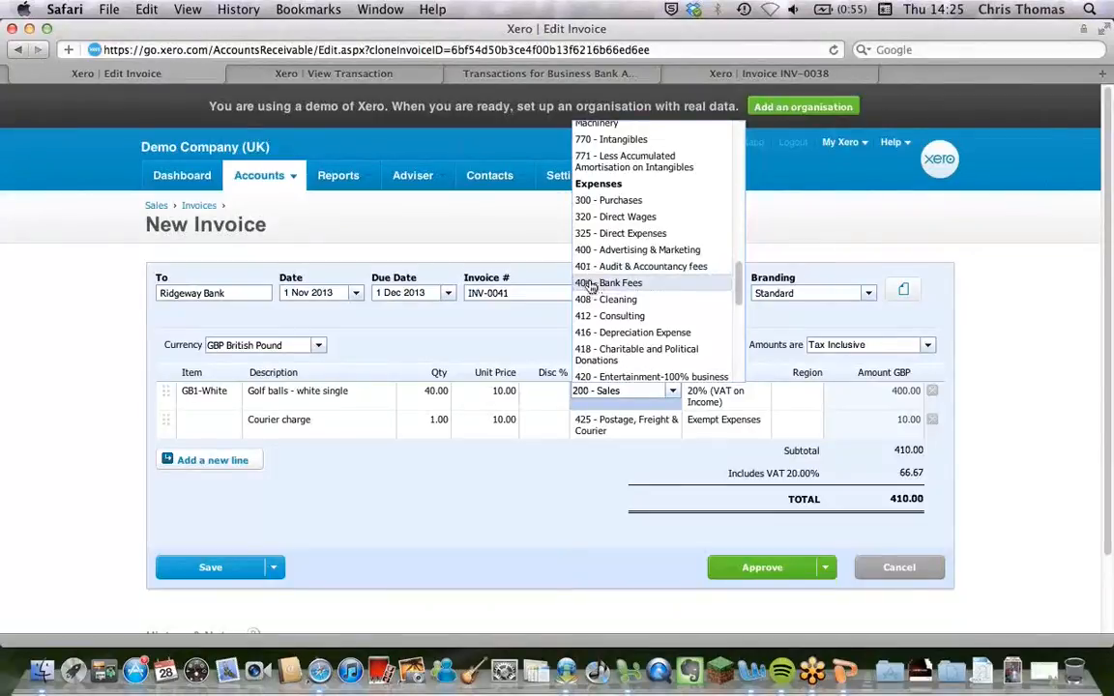
drag(737, 286, 740, 132)
click(609, 137)
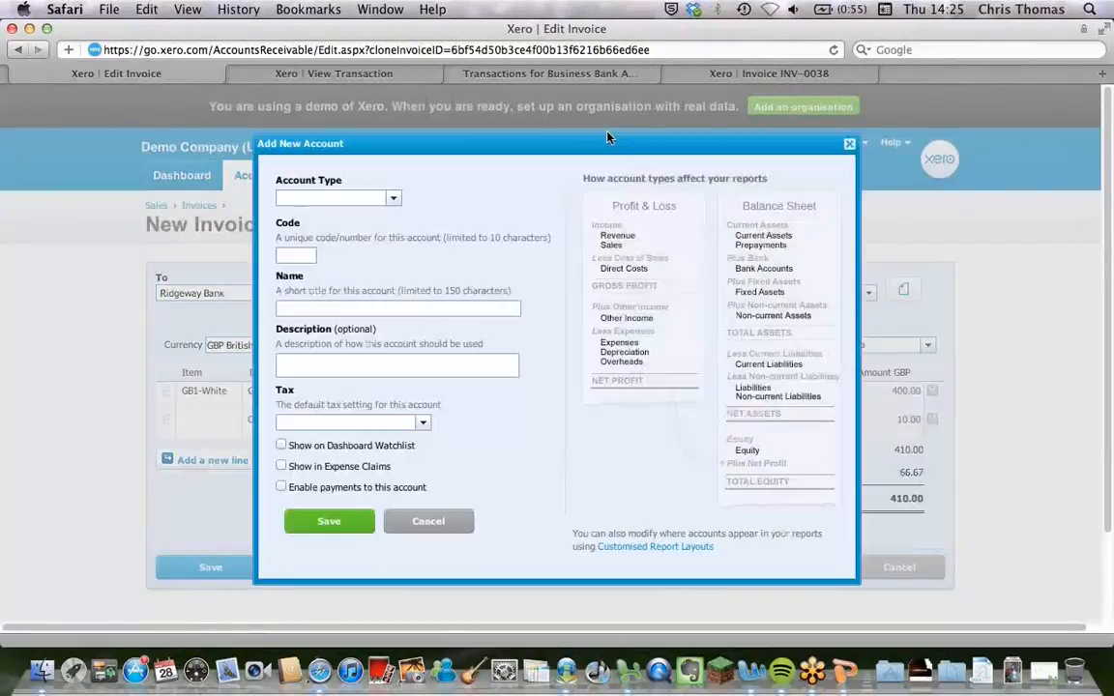
triple_click(292, 249)
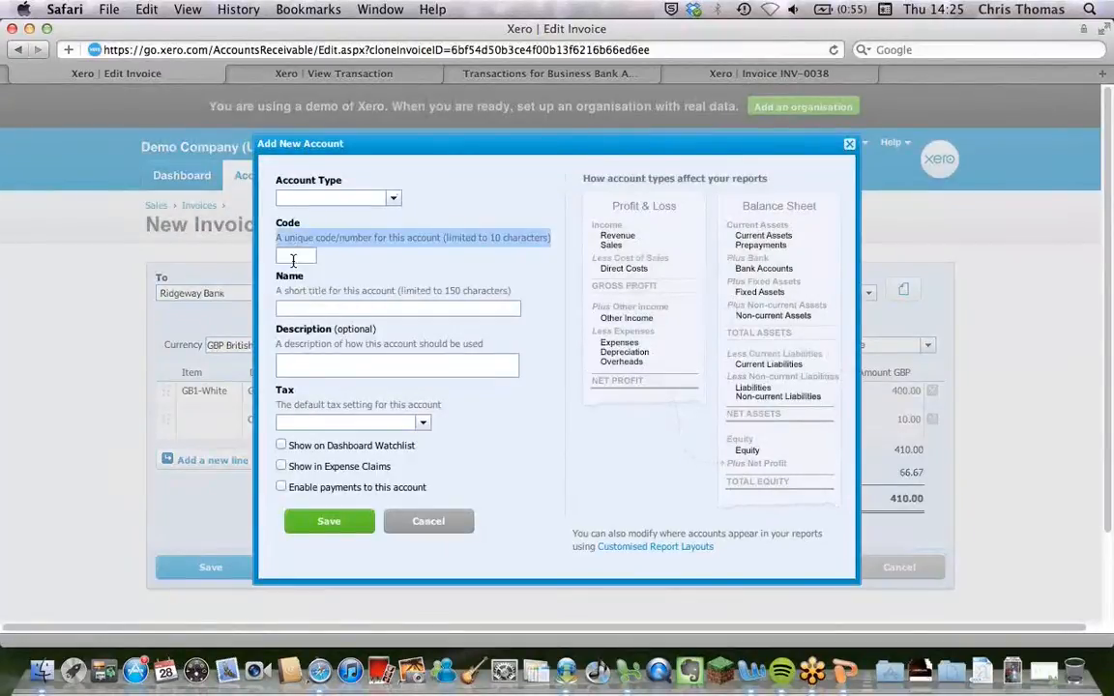
click(292, 257)
text(400)
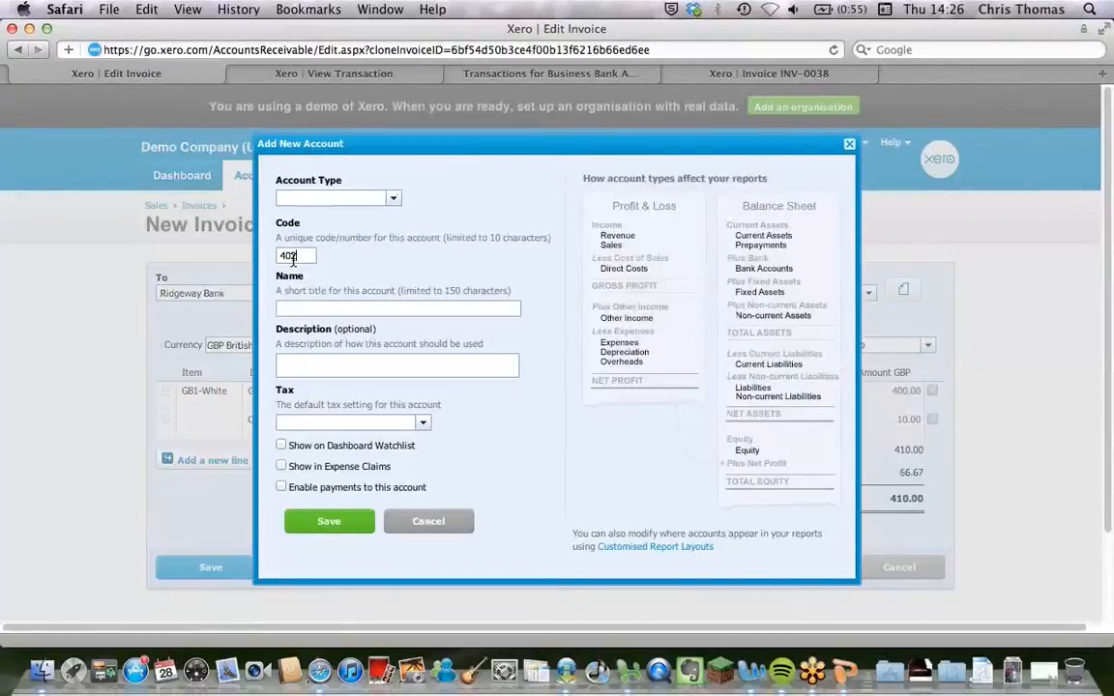
- Choose the new account's type, name it Bookkeeping and save it to the golf balls line
click(393, 199)
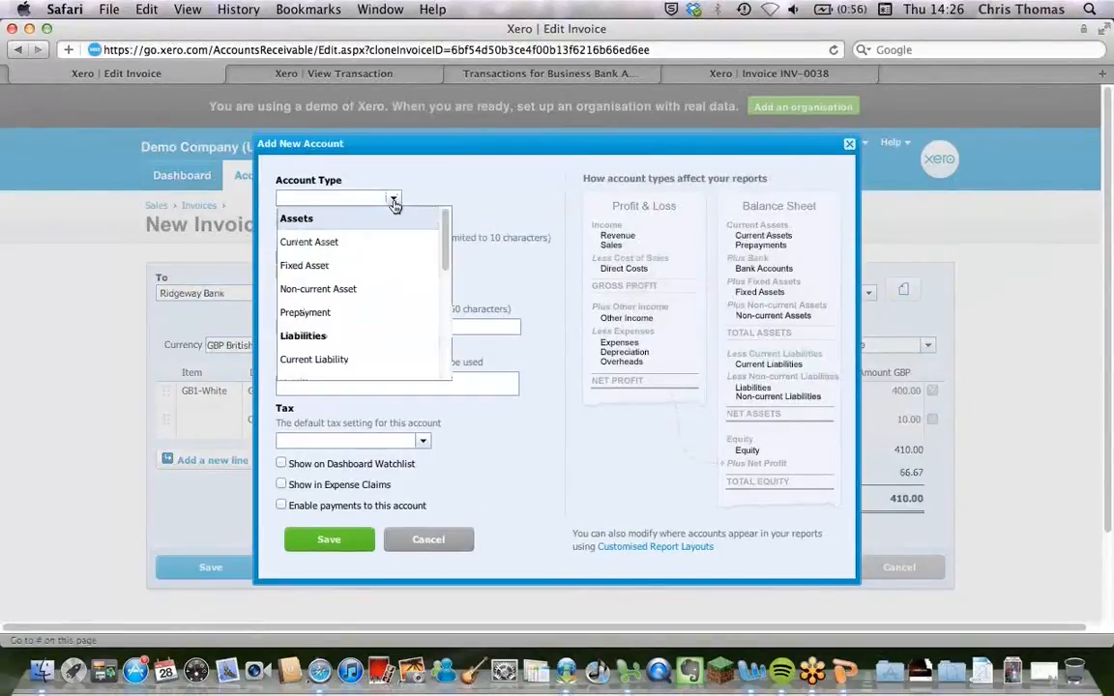
scroll(425, 291, down, 4)
scroll(444, 309, down, 3)
click(397, 336)
click(343, 329)
text(Bookkeeping)
click(338, 533)
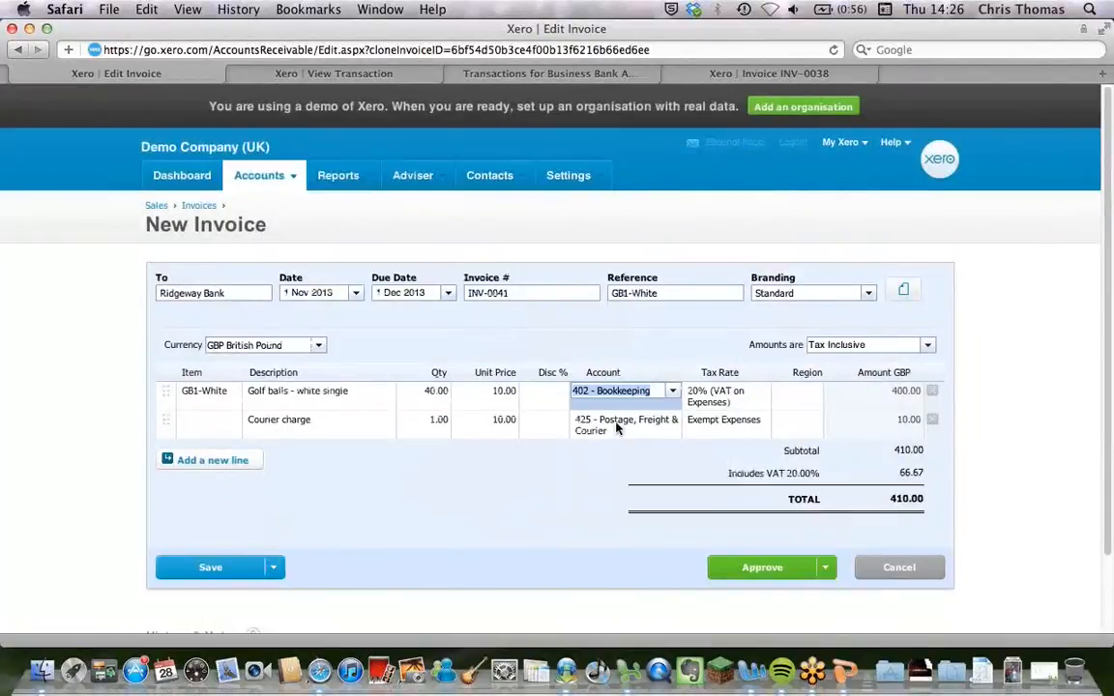
- Examine the account and the available tax rates on the golf balls line
click(581, 397)
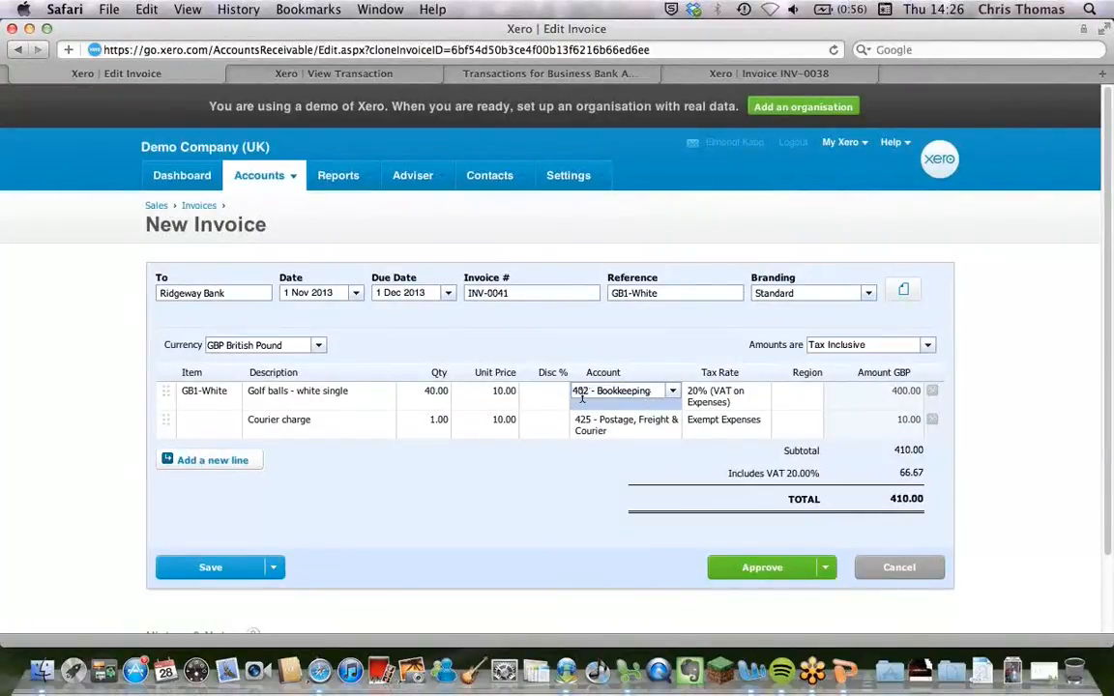
click(692, 398)
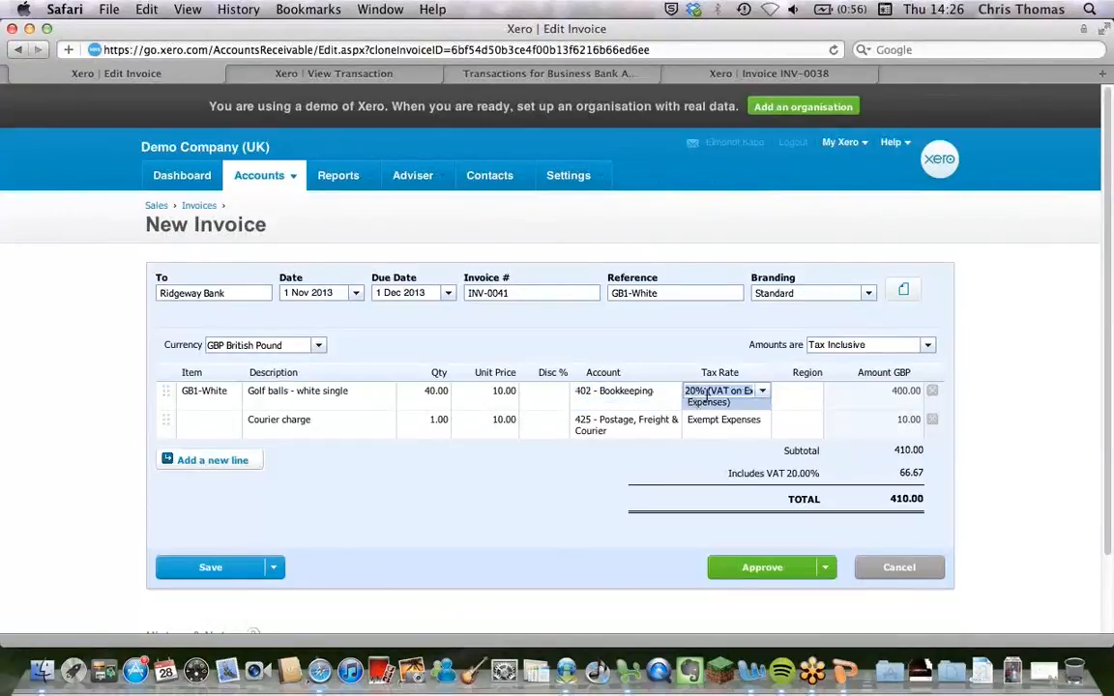
click(656, 394)
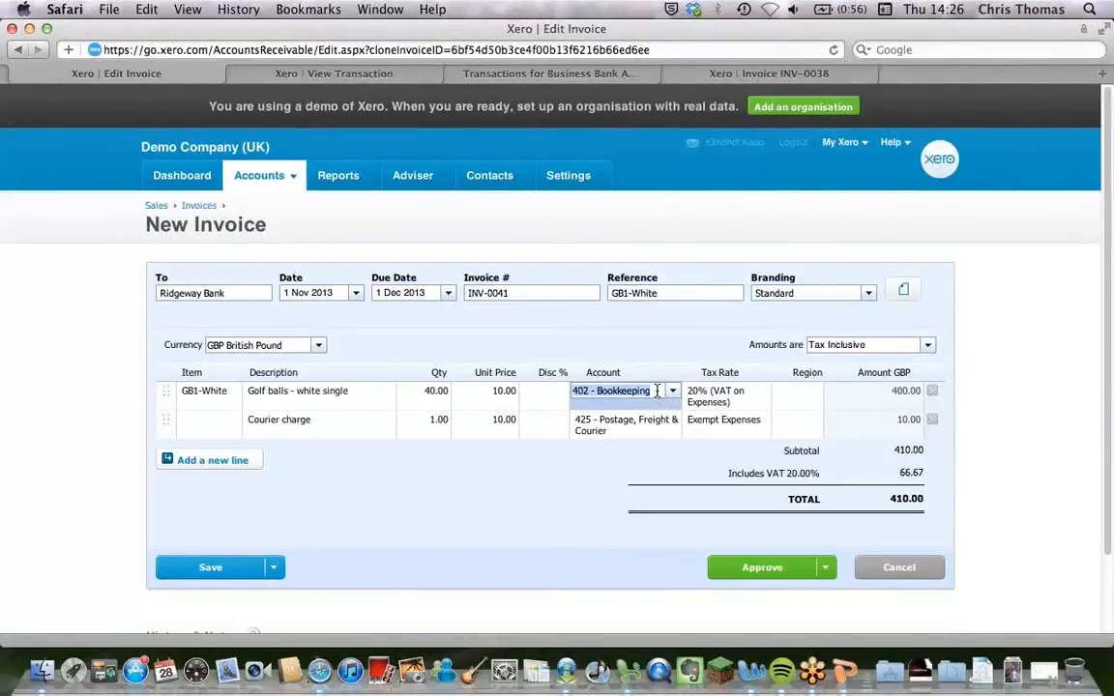
click(720, 398)
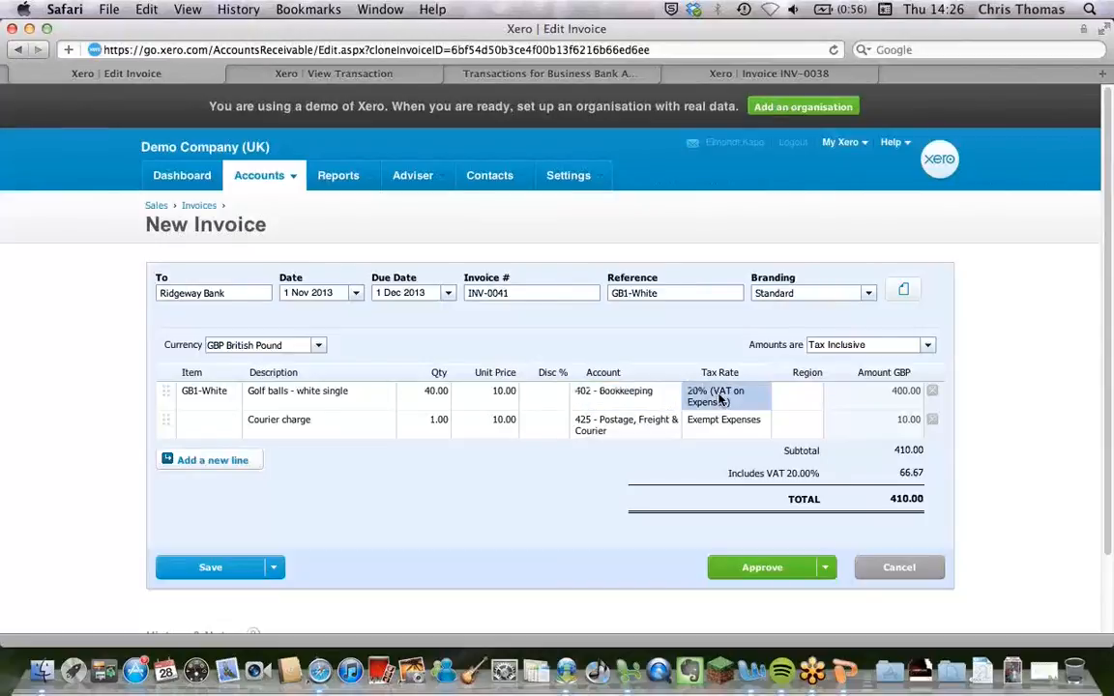
click(762, 392)
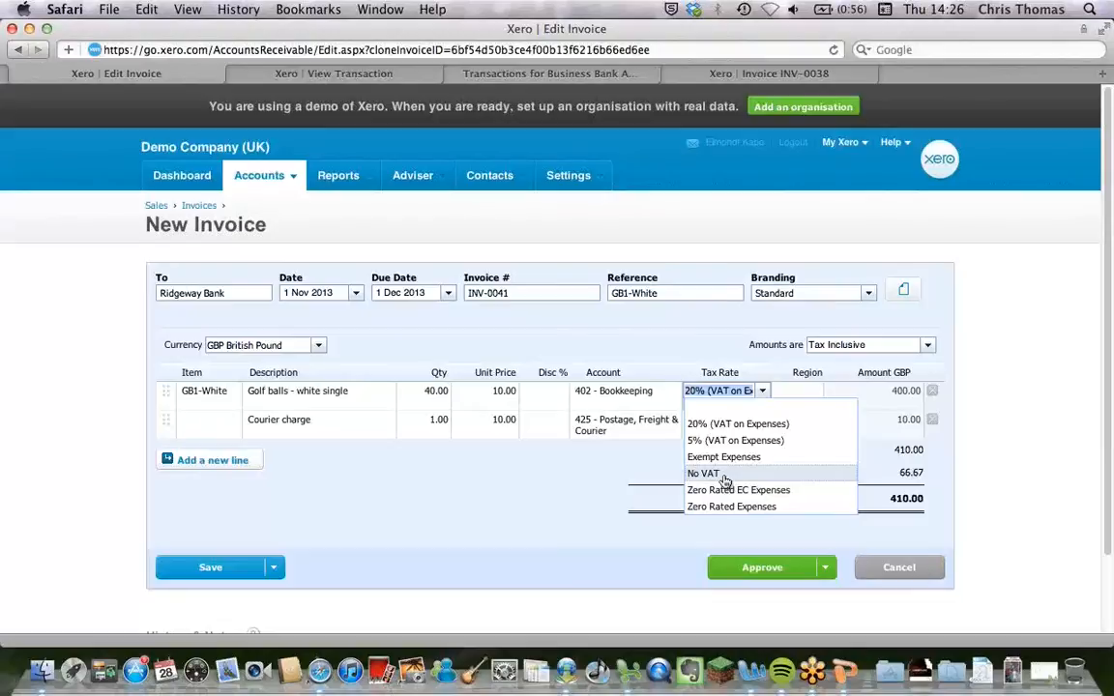
click(628, 393)
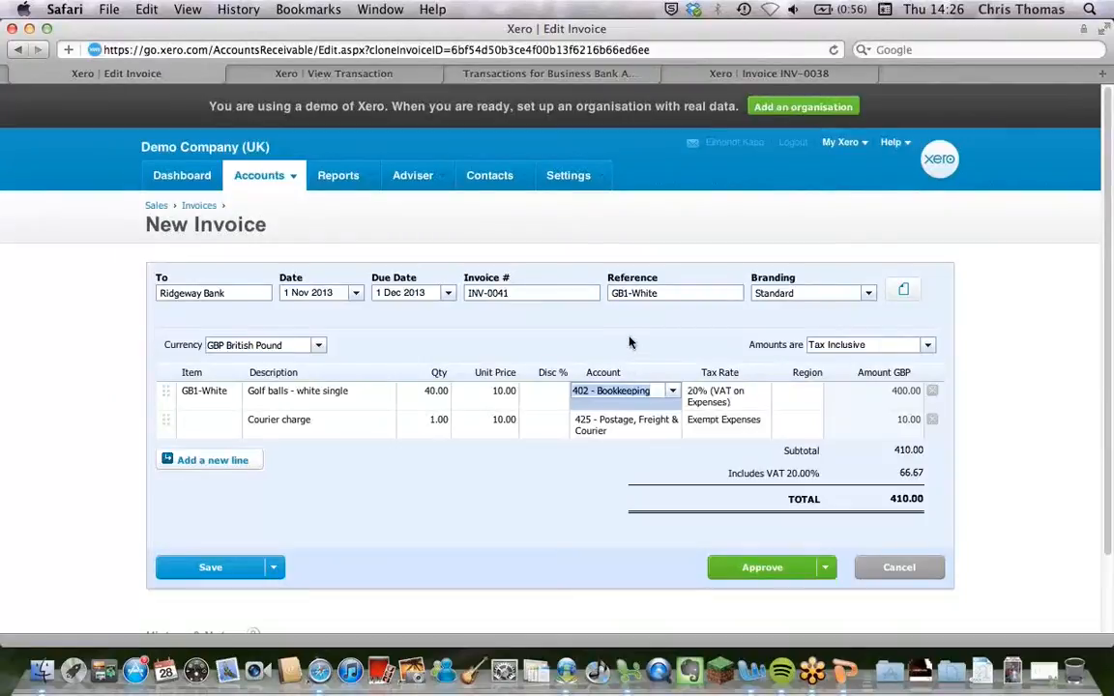
click(512, 346)
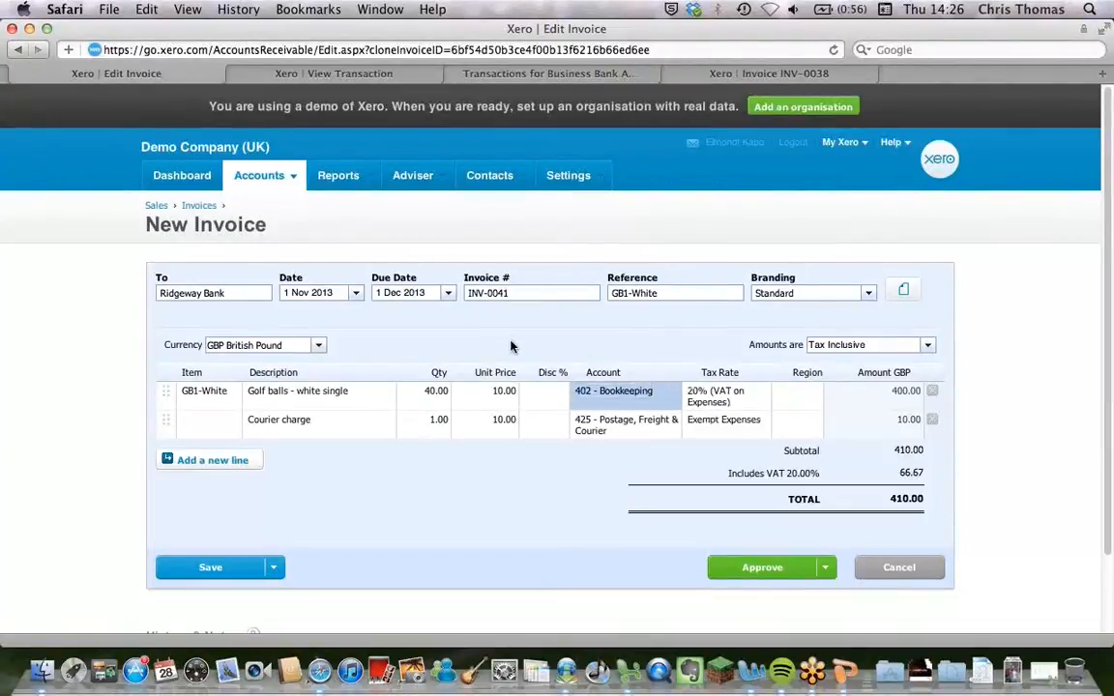
- Cancel the new invoice and open Bayside Club's invoice INV-0038 from those awaiting payment
click(899, 567)
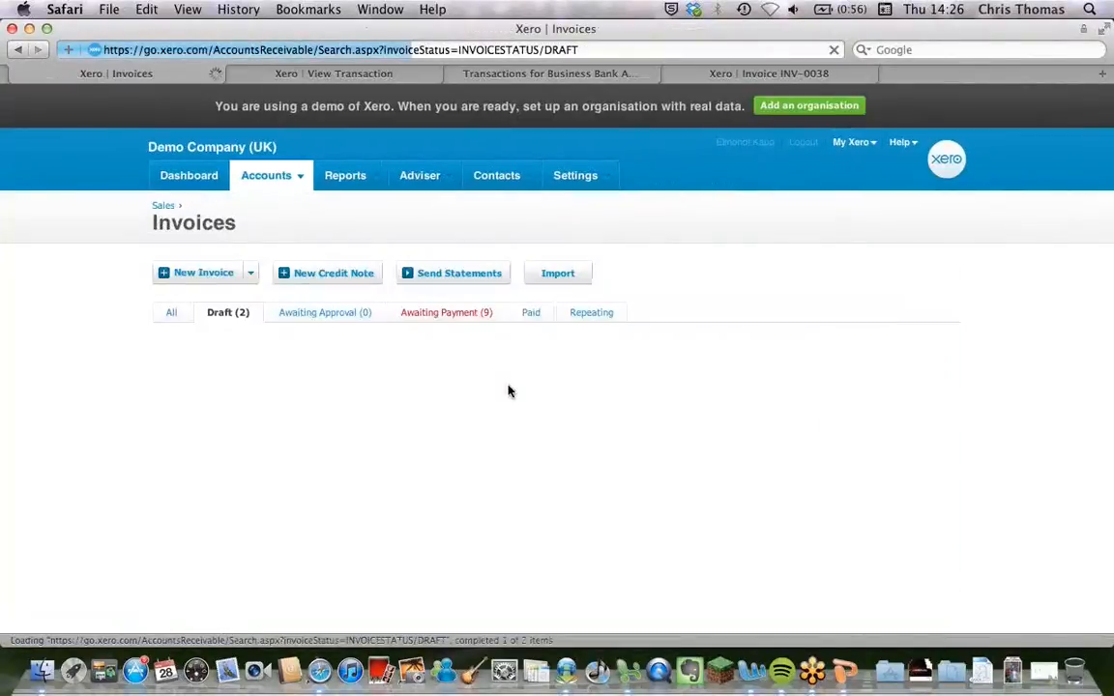
click(438, 315)
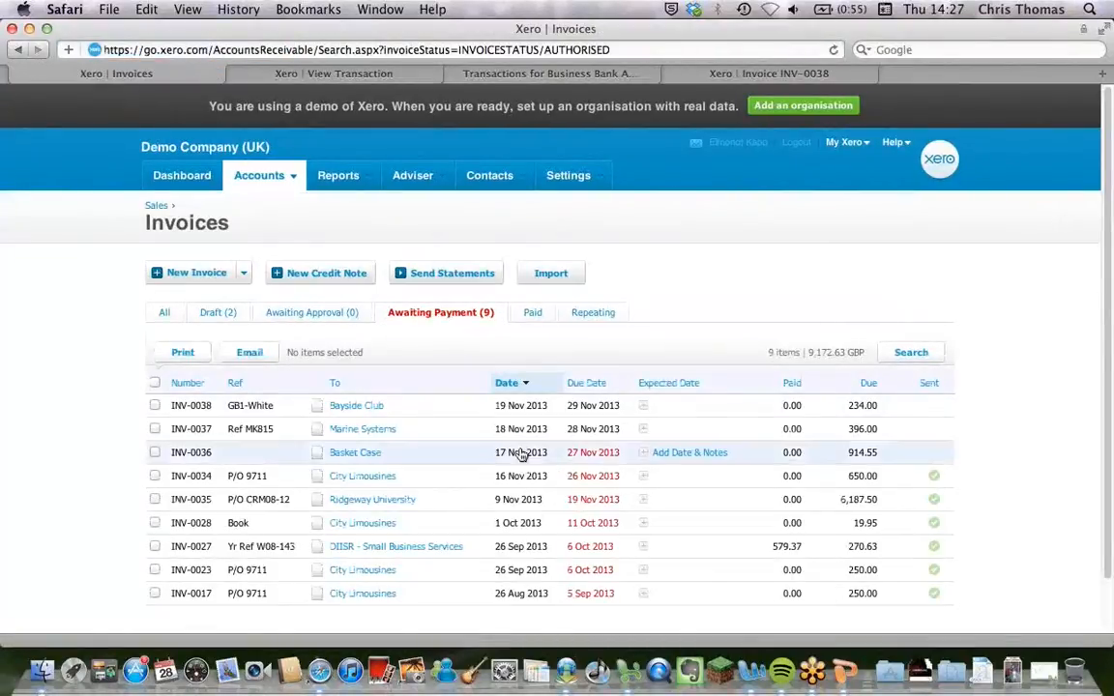
click(364, 412)
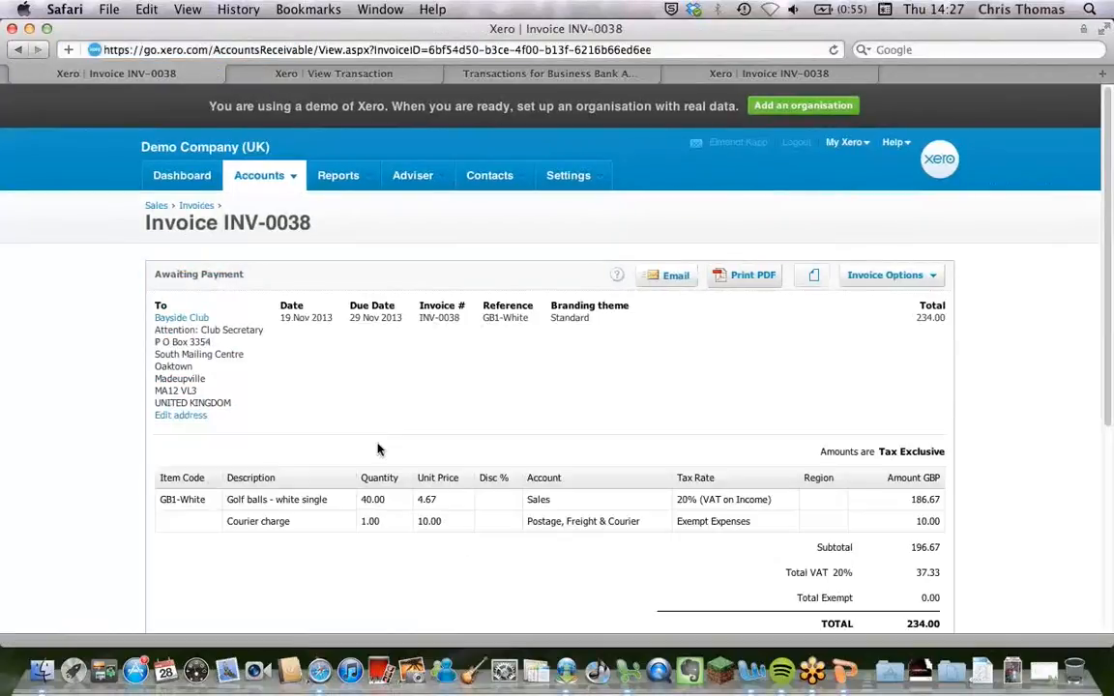
- Add a credit note dated 1 Nov 2013 to invoice INV-0038 and approve it
click(920, 277)
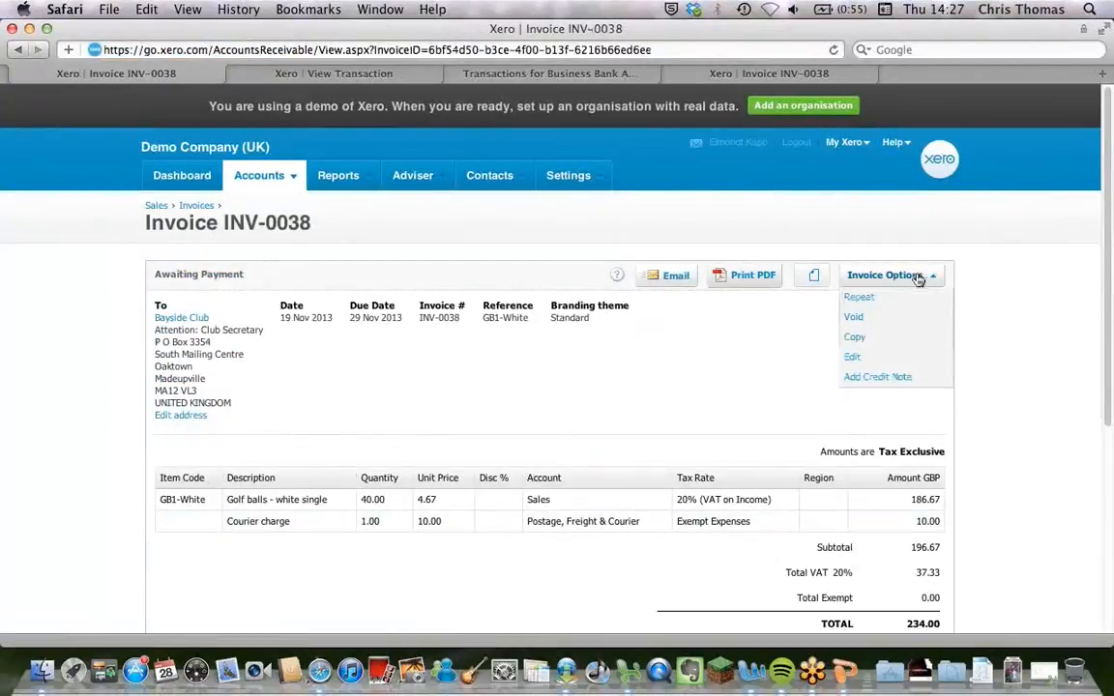
click(860, 377)
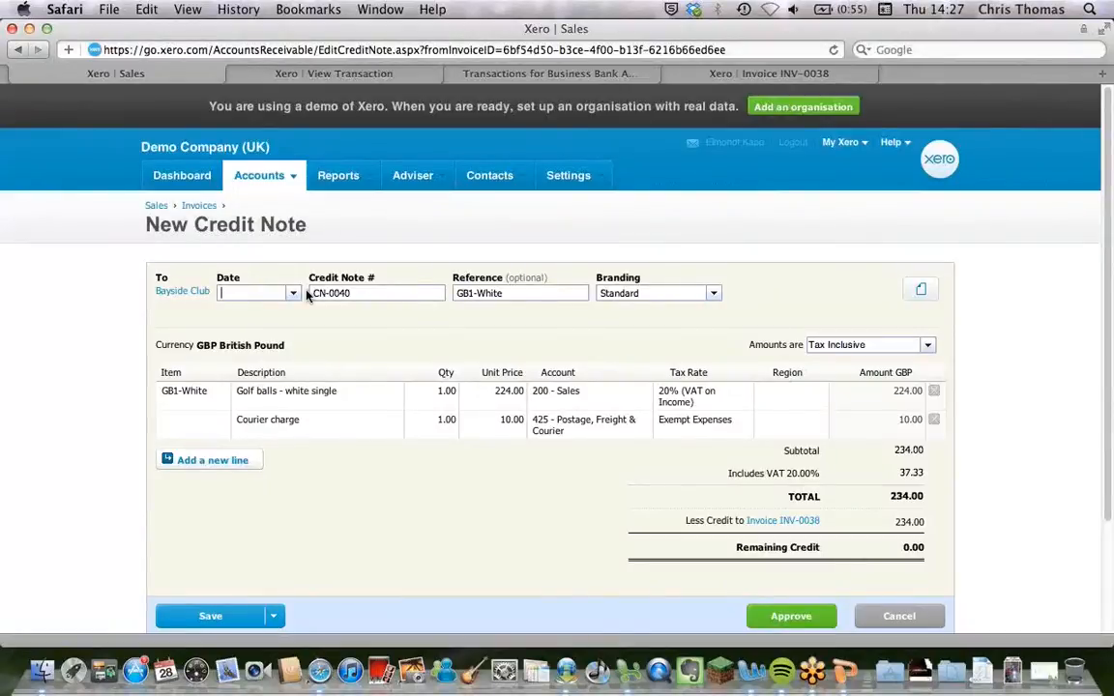
text(1 Nov 2013)
click(793, 616)
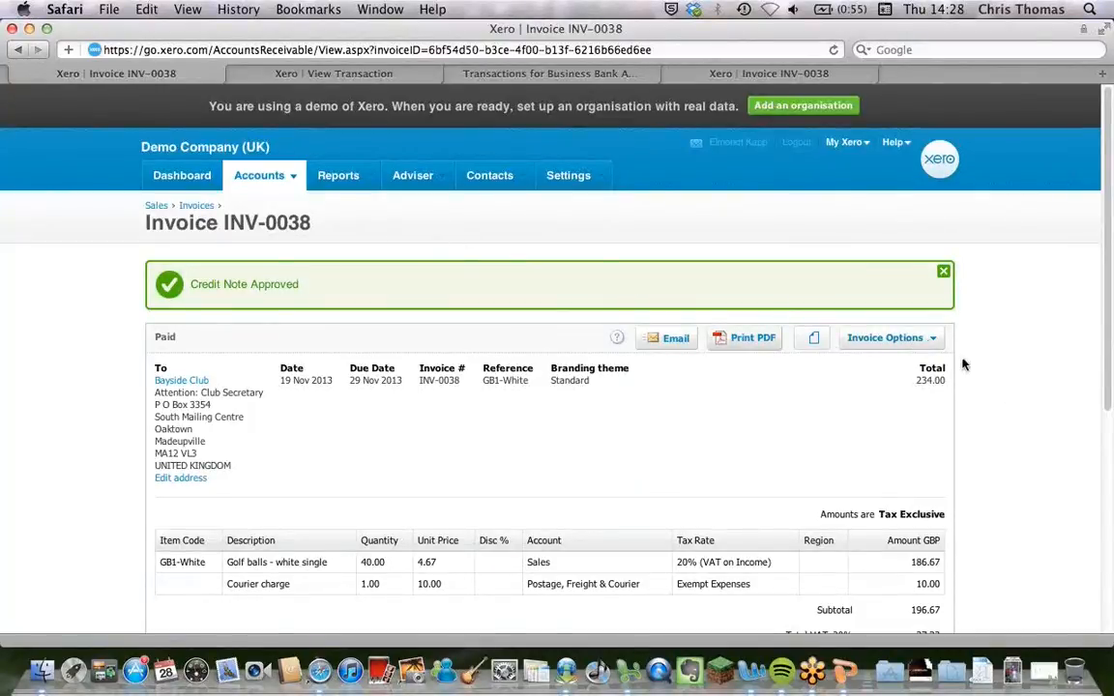
- Create a standalone sales credit note for Brunswick Petals dated 1 Nov 2013
click(919, 339)
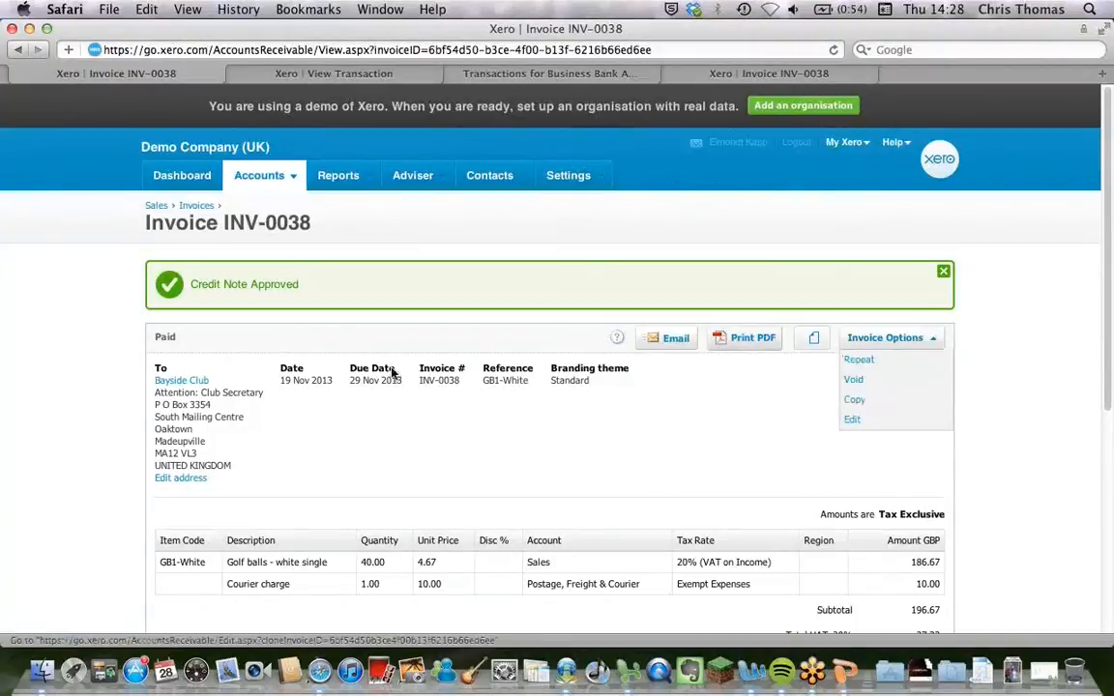
click(247, 175)
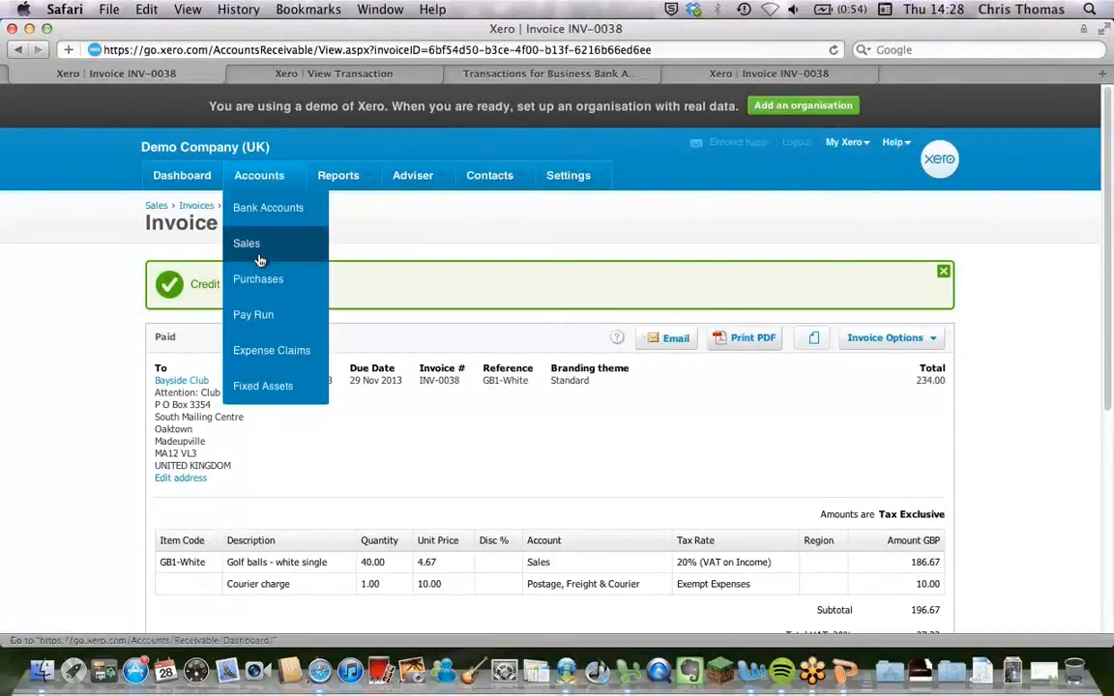
click(258, 254)
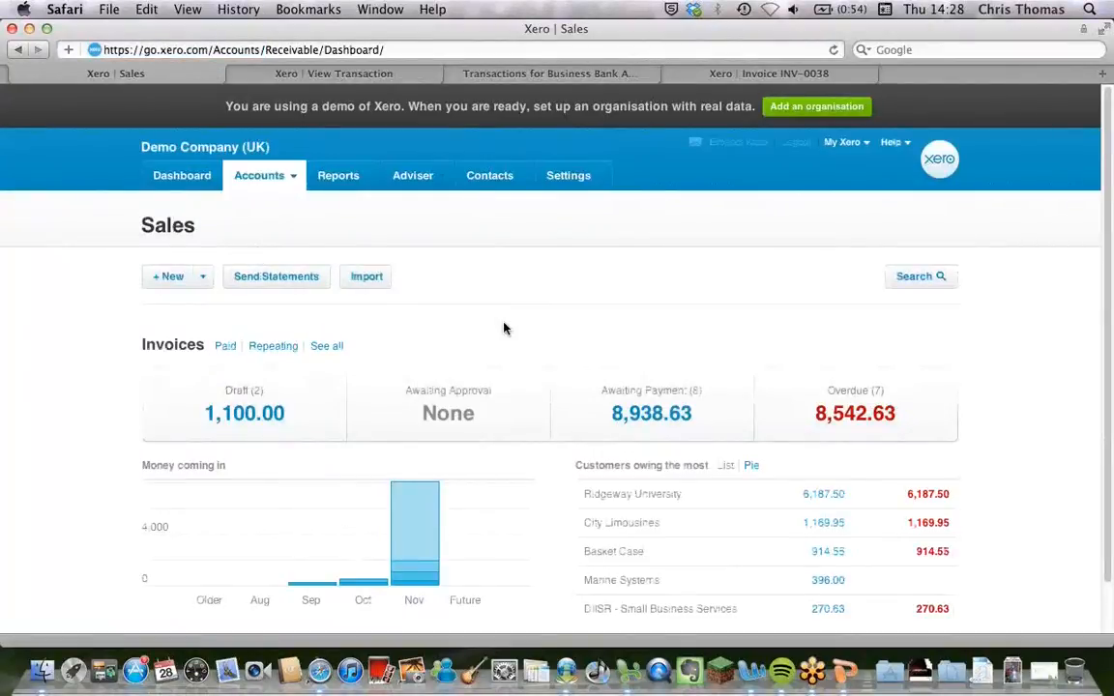
click(203, 283)
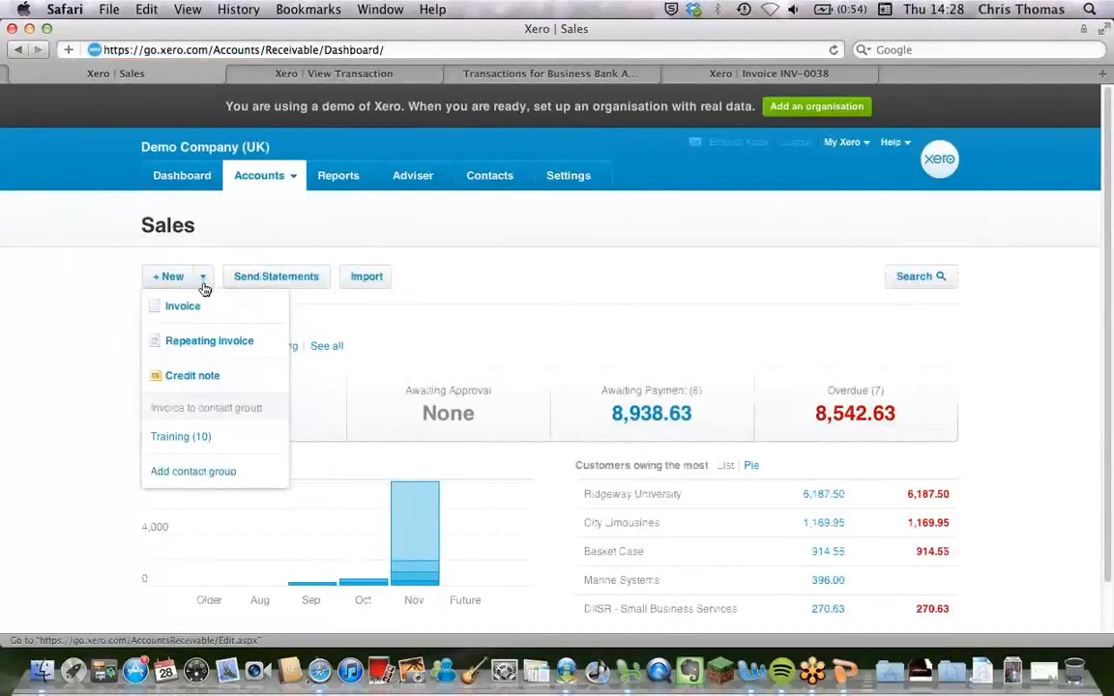
click(199, 375)
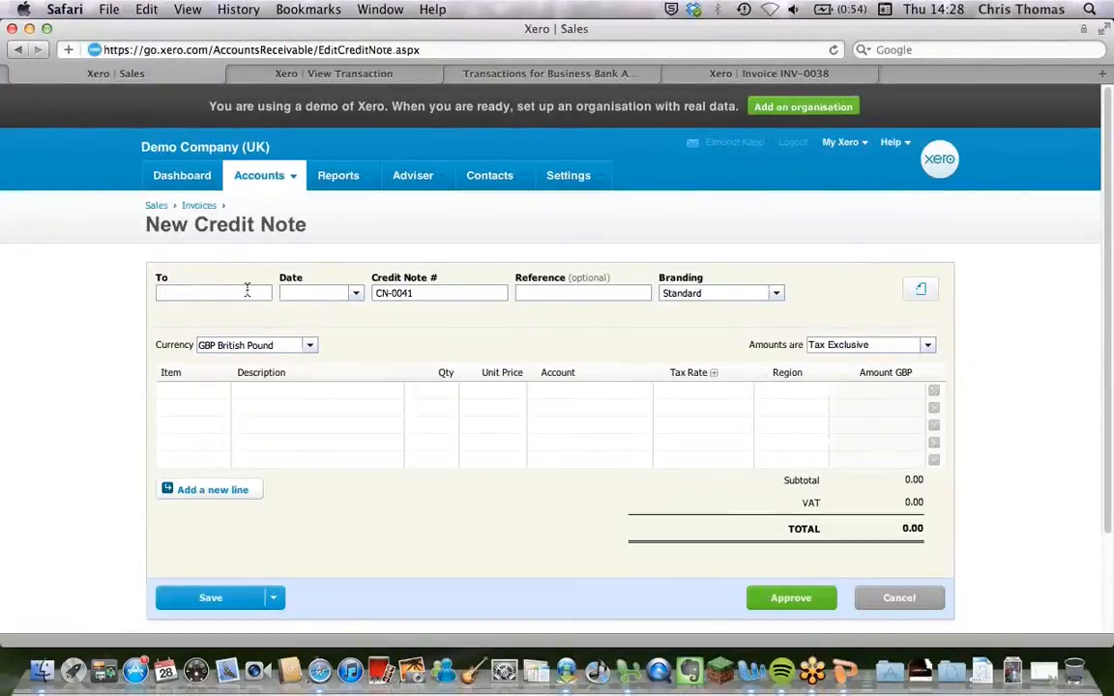
text(br)
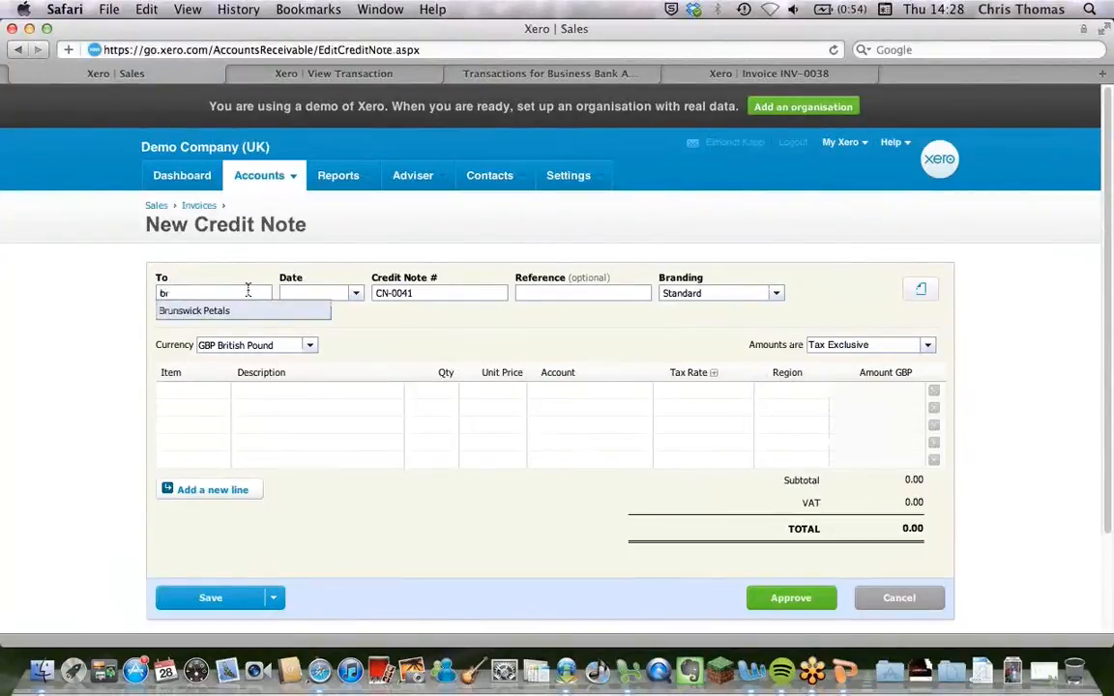
click(277, 311)
click(325, 293)
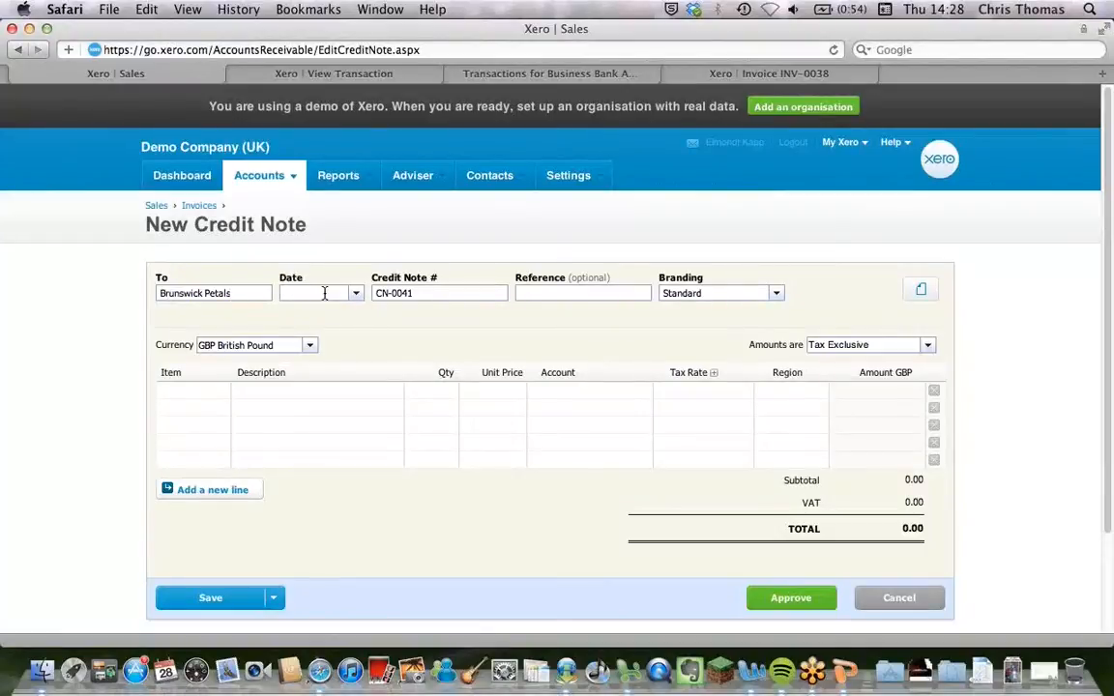
text(1)
key(Tab)
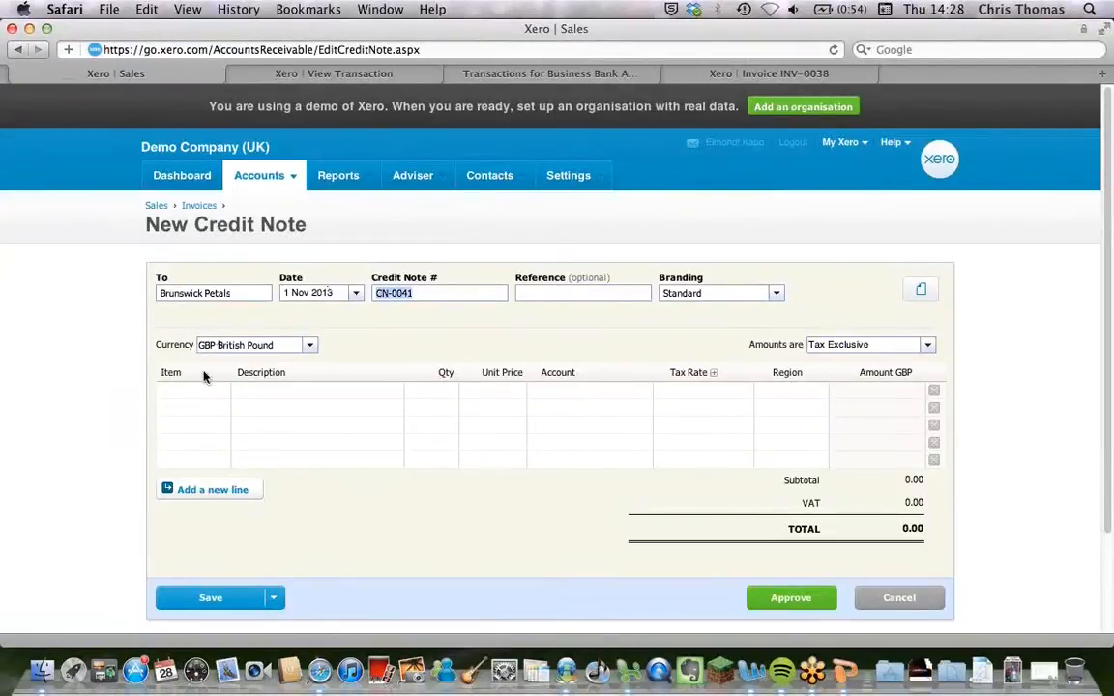
- Enter a credit note line described as Services with quantity 1 and unit price 100
click(242, 410)
click(259, 392)
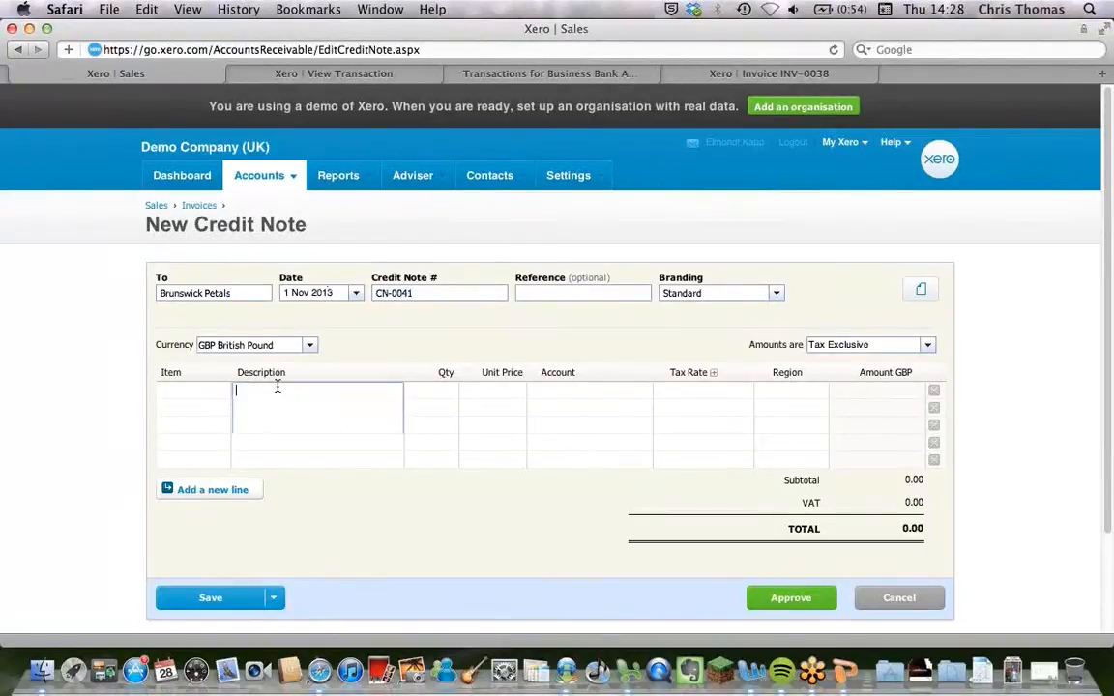
text(Services)
key(Tab)
text(1)
key(Tab)
text(100)
key(Tab)
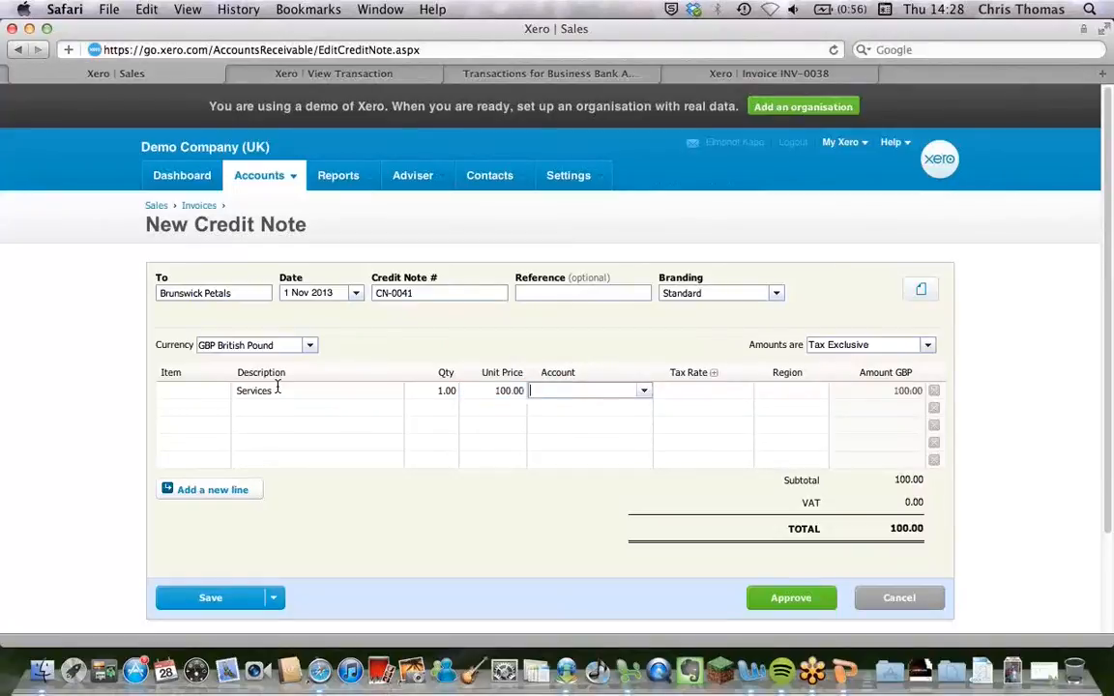
- Assign the credit note's Services line to account 300 - Purchases and approve the credit note
text(o)
key(BackSpace)
text(pu)
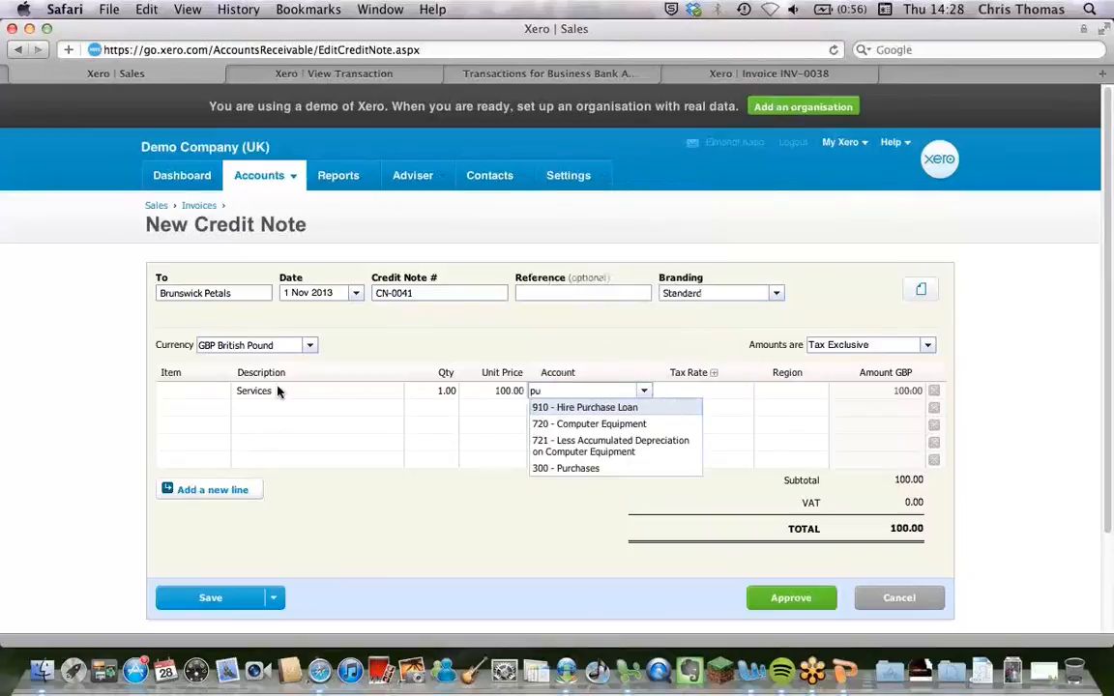
click(566, 469)
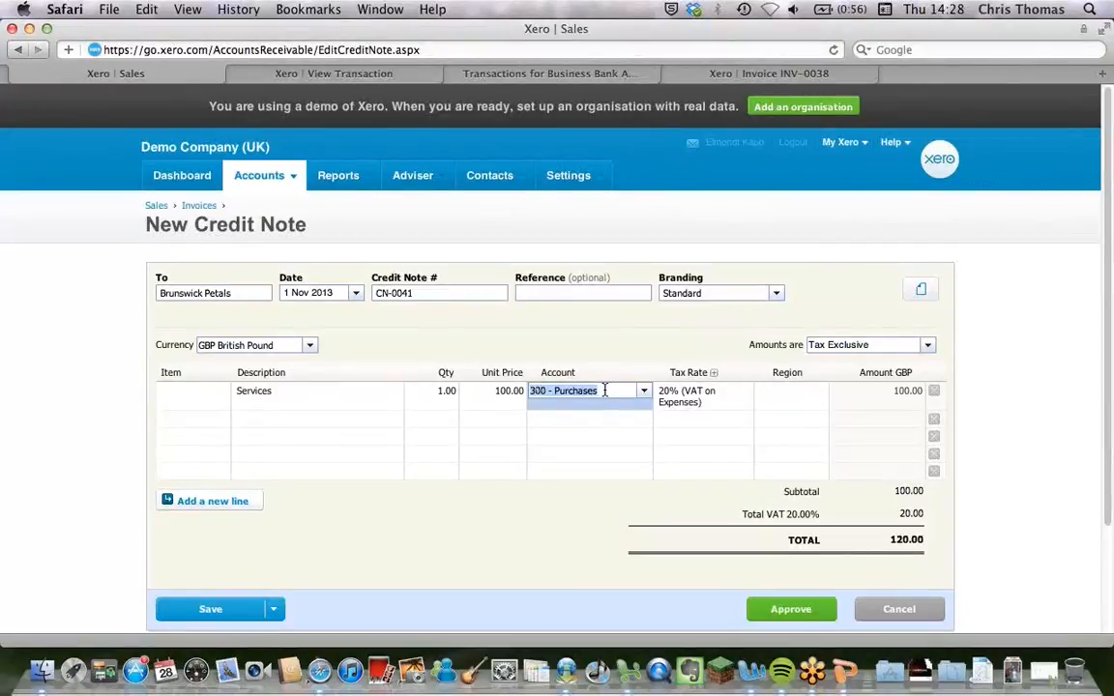
key(Tab)
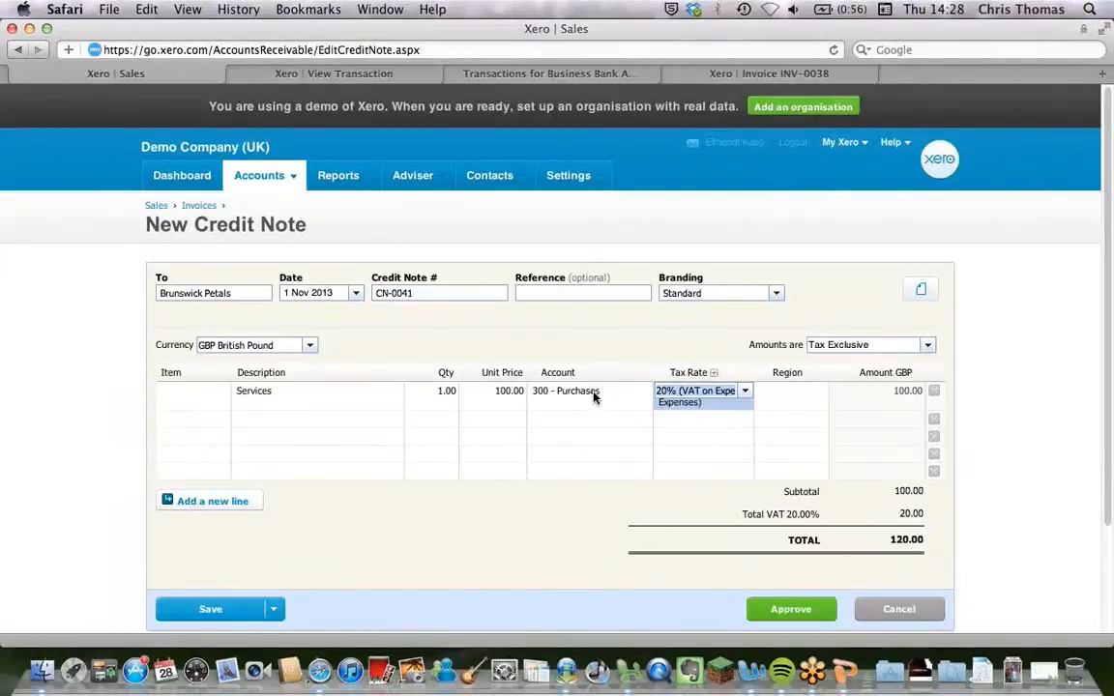
click(783, 611)
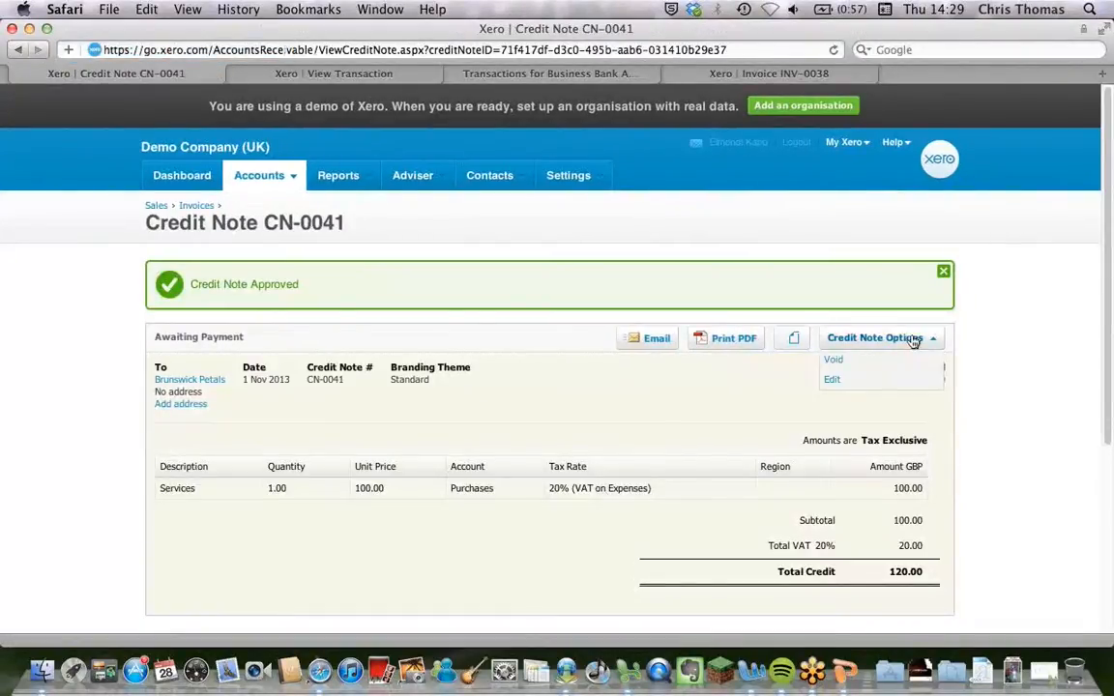
- Create a new sales invoice for Brunswick Petals dated 1 Nov 2013 and due 30 days from today's entered invoice date, 1 Dec 2013
scroll(693, 423, down, 2)
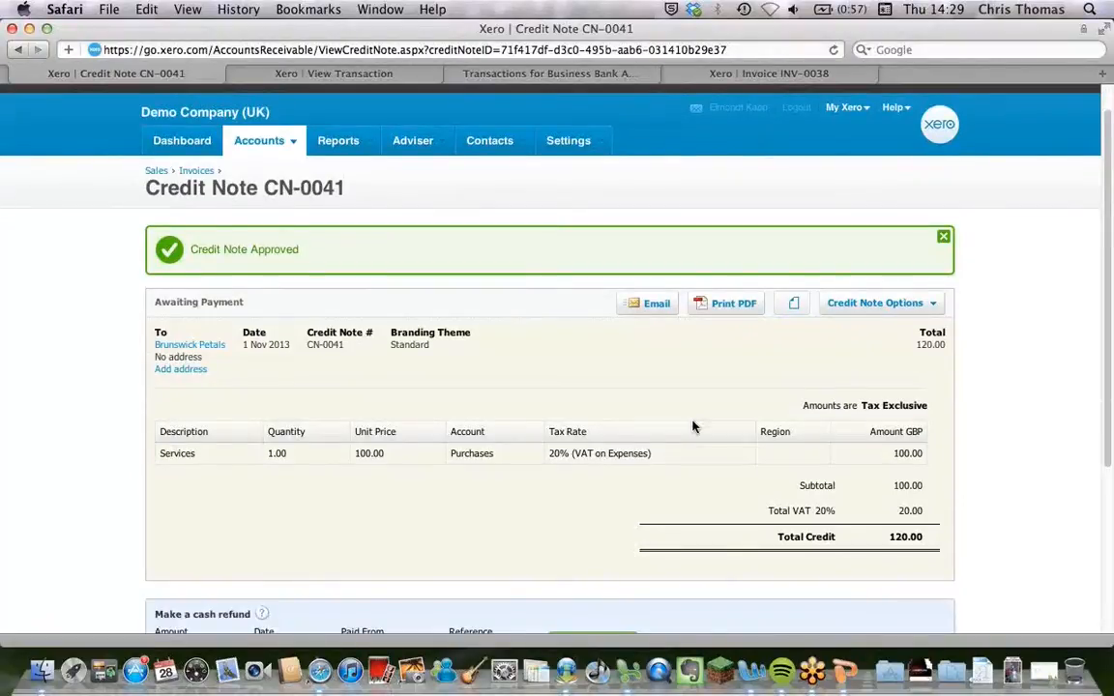
scroll(693, 427, down, 5)
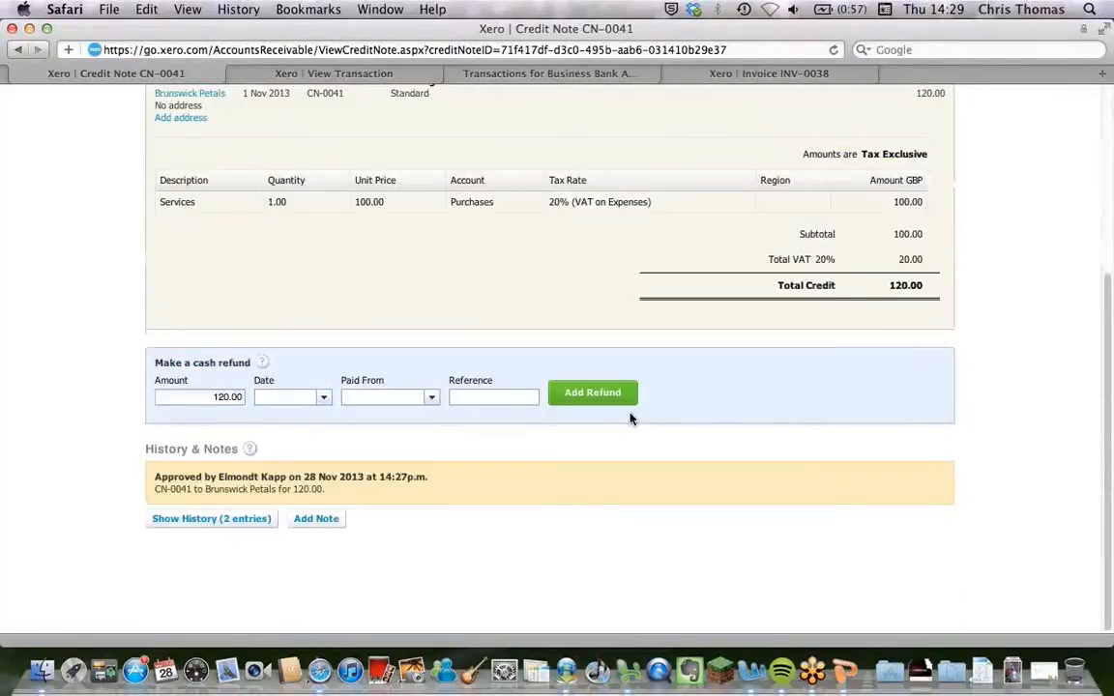
scroll(641, 423, up, 2)
scroll(652, 426, up, 4)
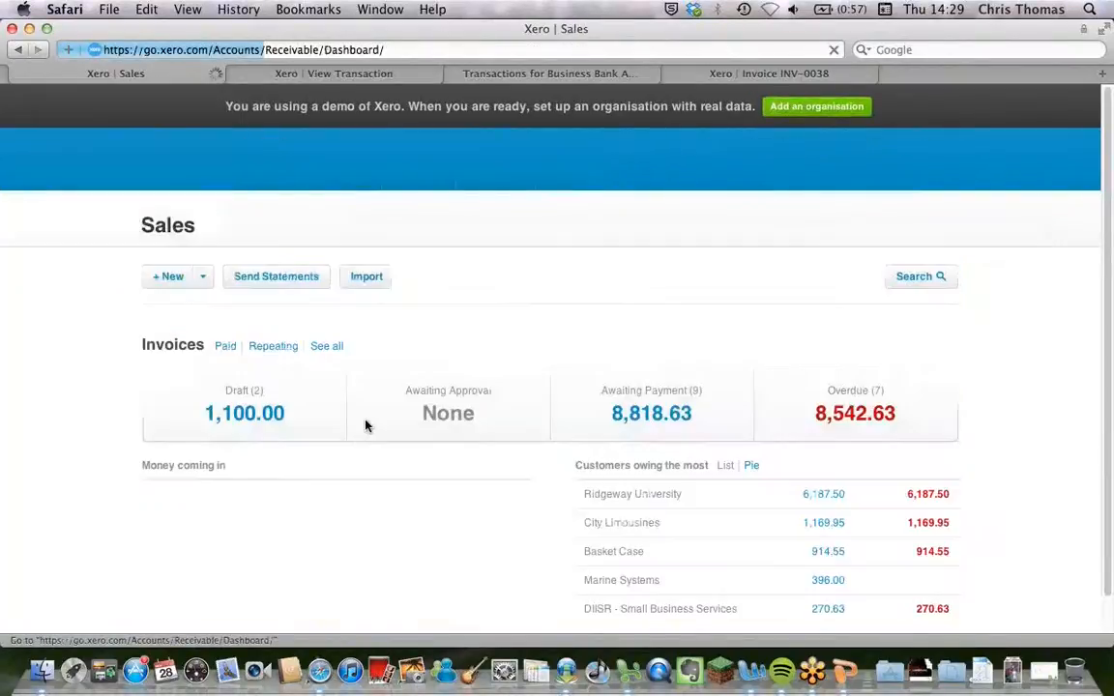
click(166, 278)
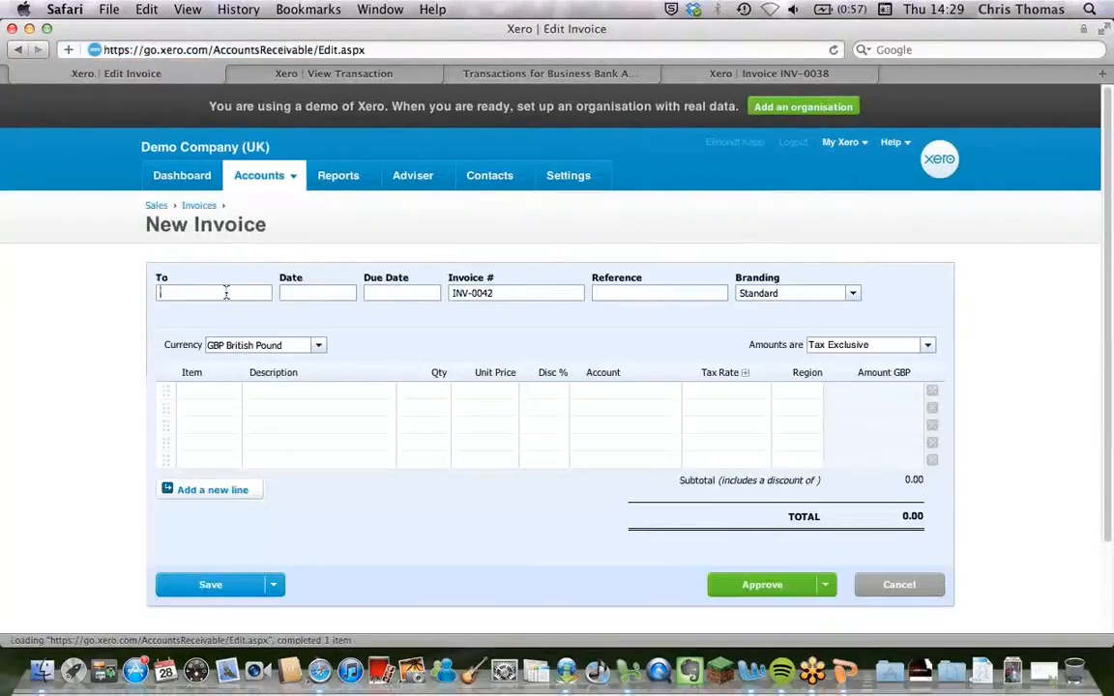
text(bru)
key(Tab)
text(1)
key(Tab)
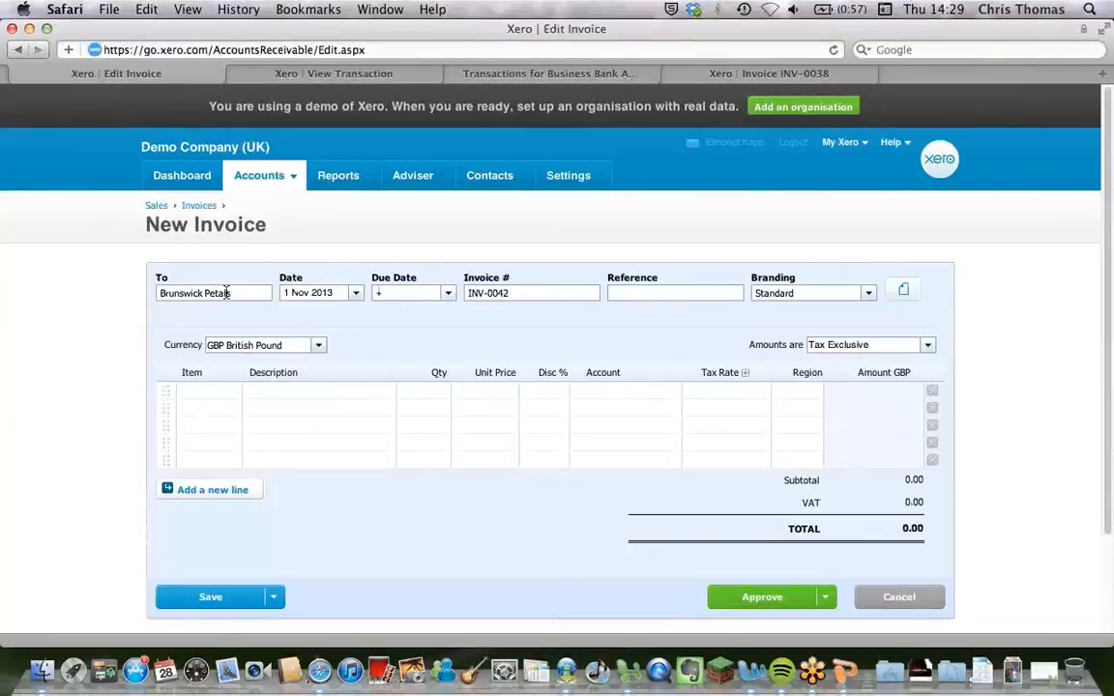
text(+30)
key(Tab)
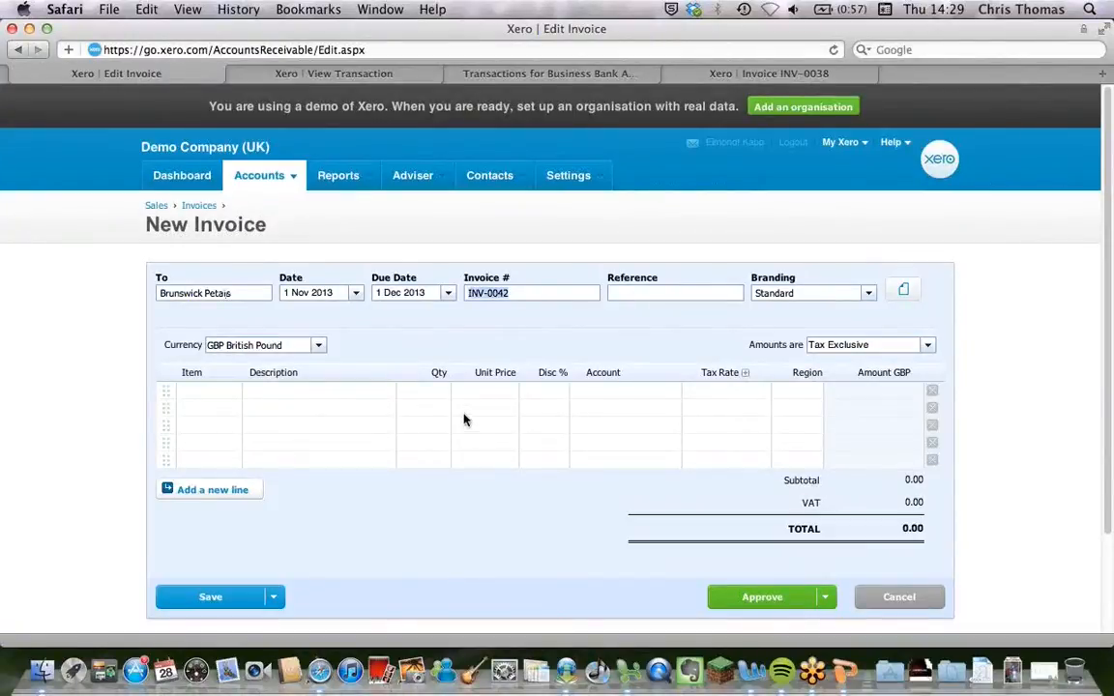
- Enter an invoice line described as Services with quantity 1 and unit price 100
click(325, 392)
text(Services)
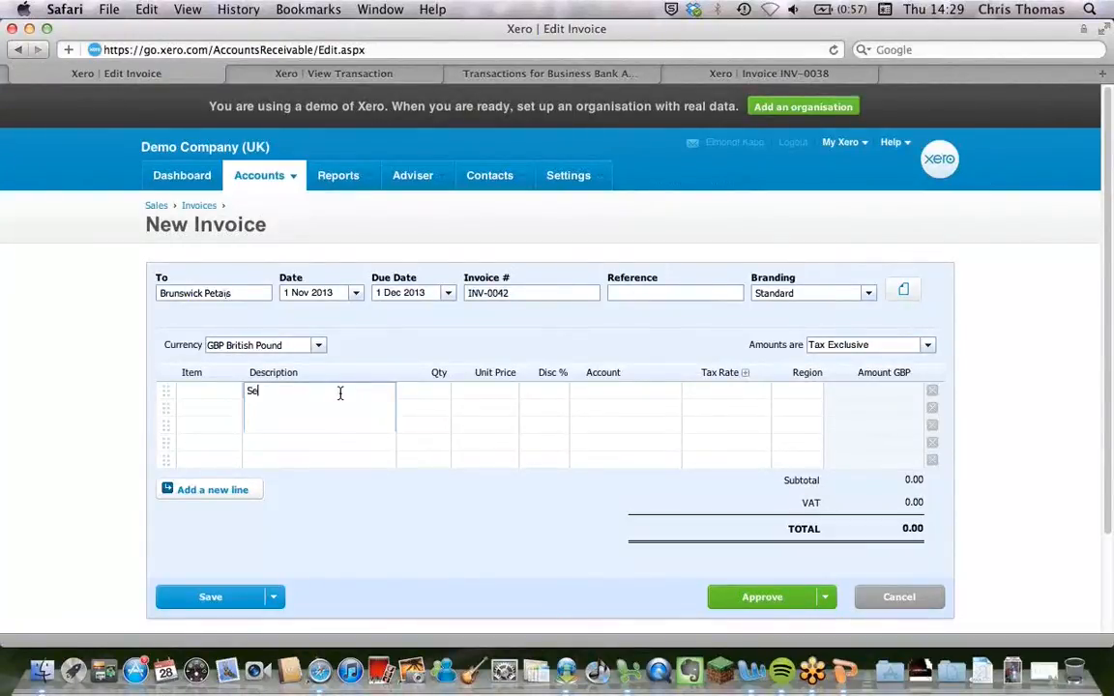
key(Tab)
text(1)
key(Tab)
text(100)
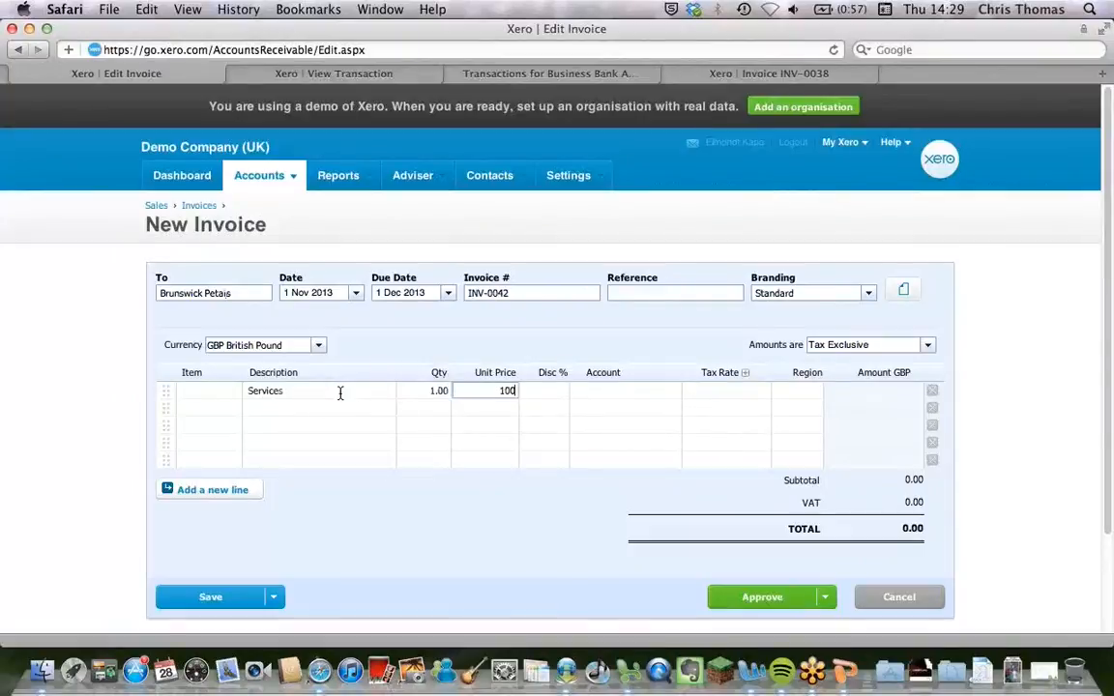
key(Tab)
key(Tab)
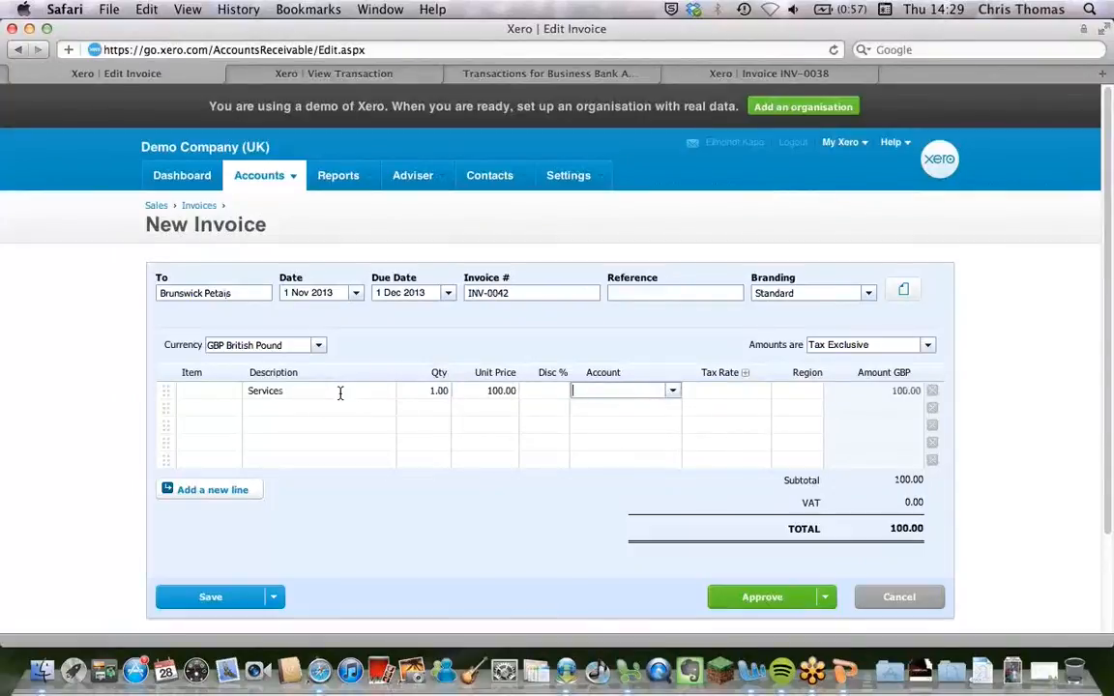
- Assign the invoice's Services line to account 300 - Purchases and approve the invoice
text(910)
key(Tab)
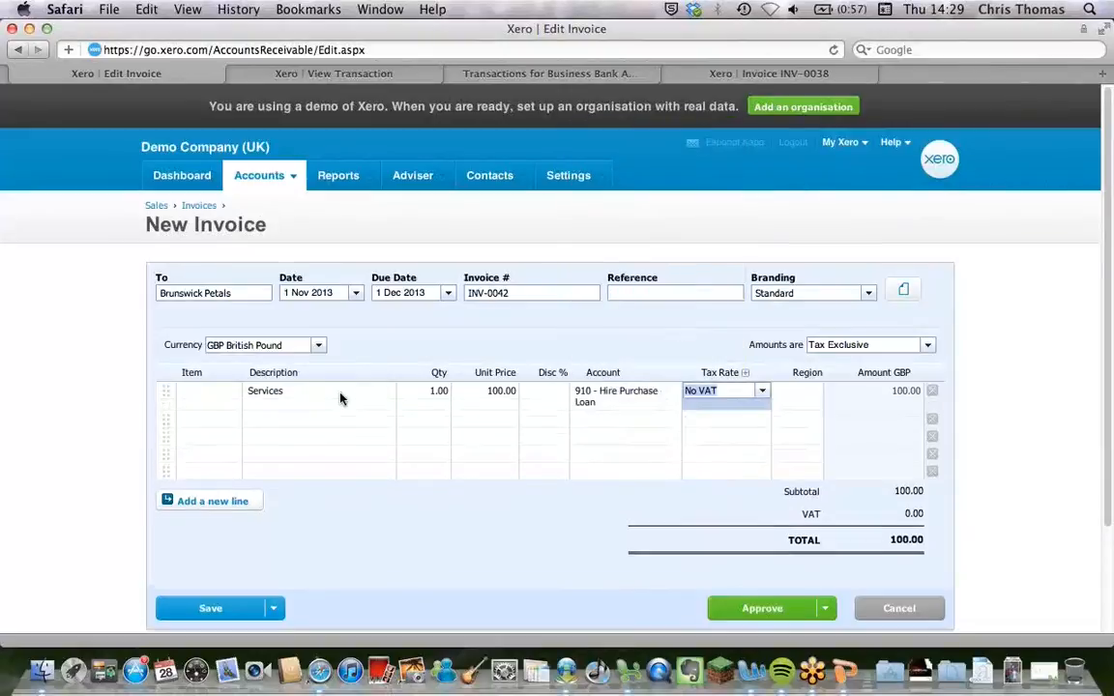
click(587, 396)
text(pu)
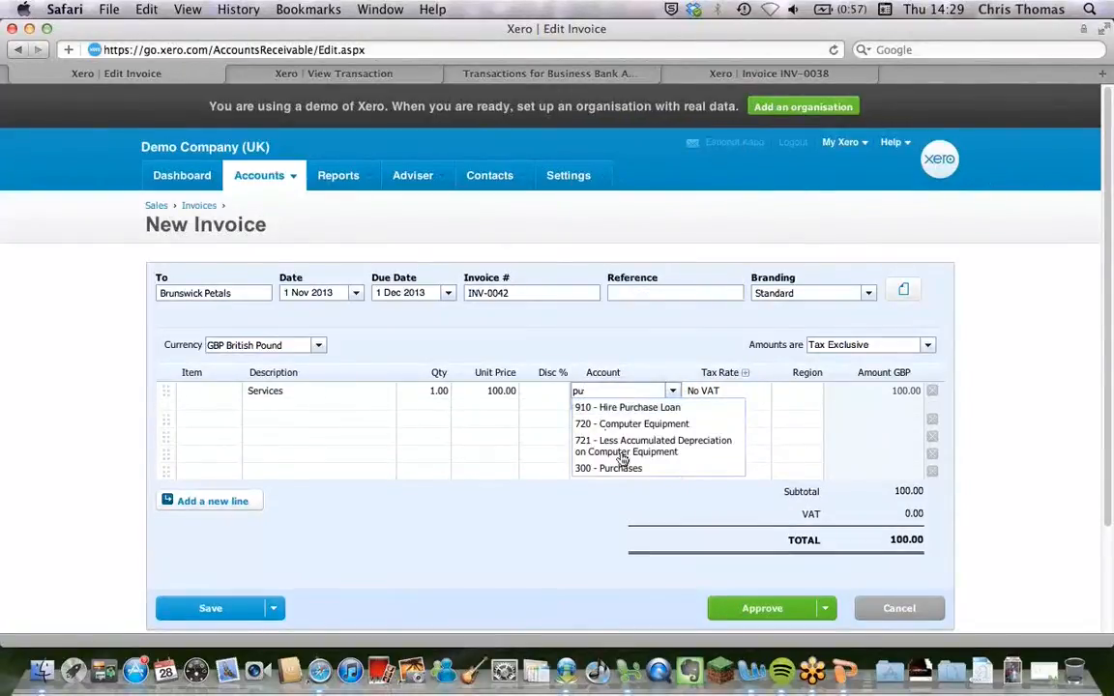
click(630, 469)
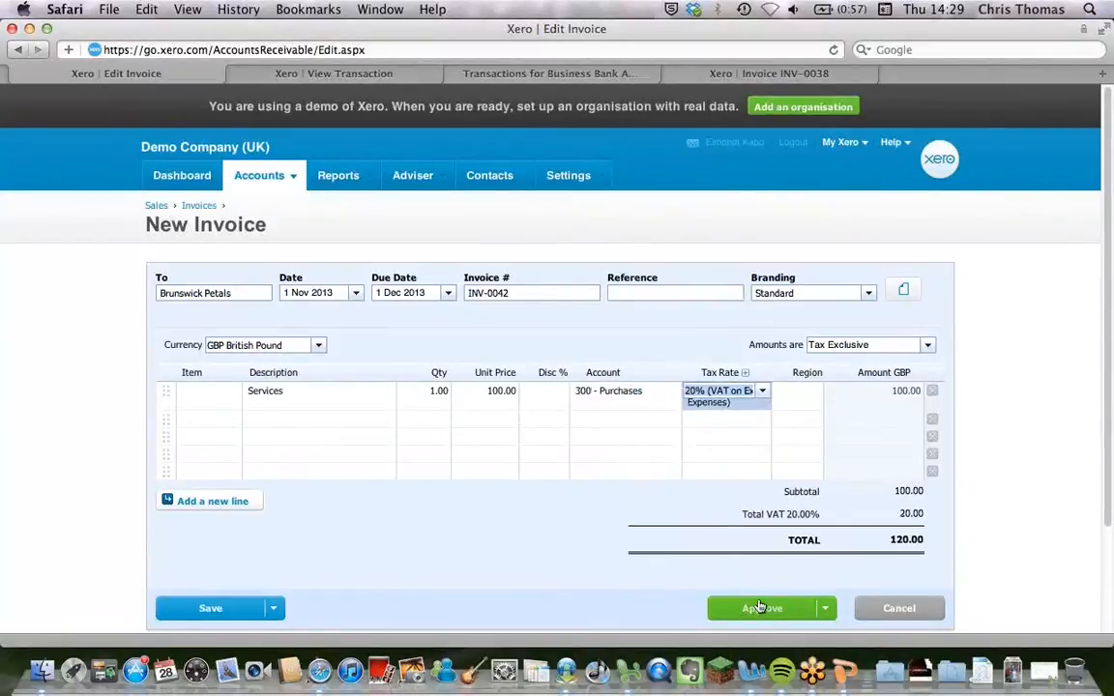
click(723, 611)
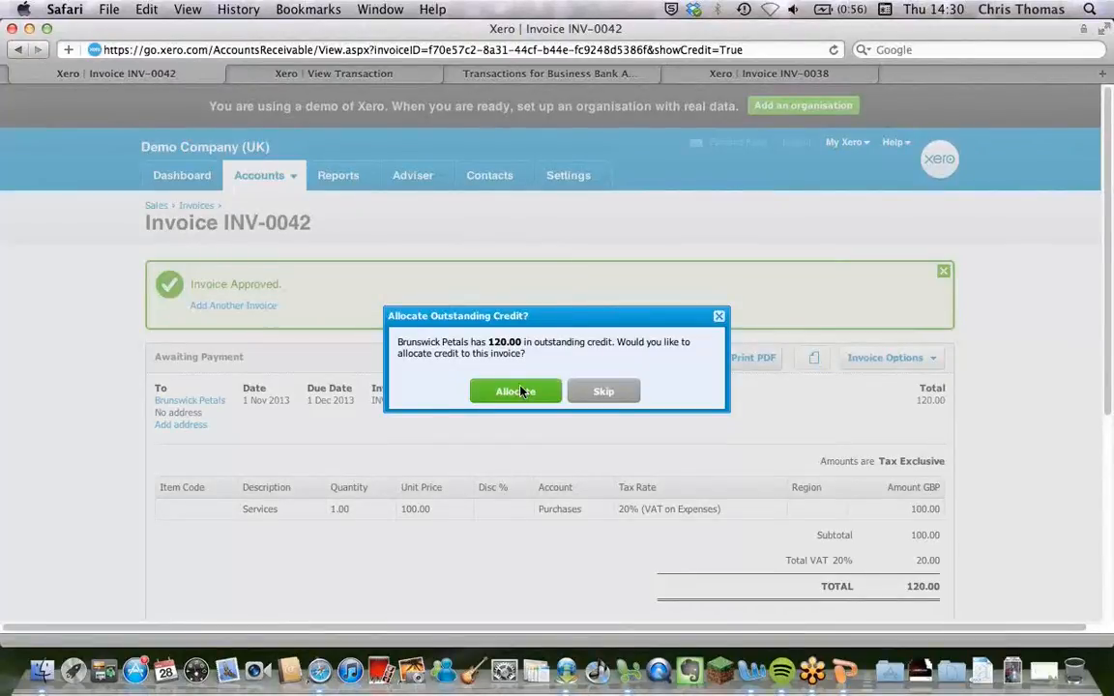
- Allocate 120 of Brunswick Petals' outstanding credit from credit note CN-0041 to the approved invoice
click(517, 390)
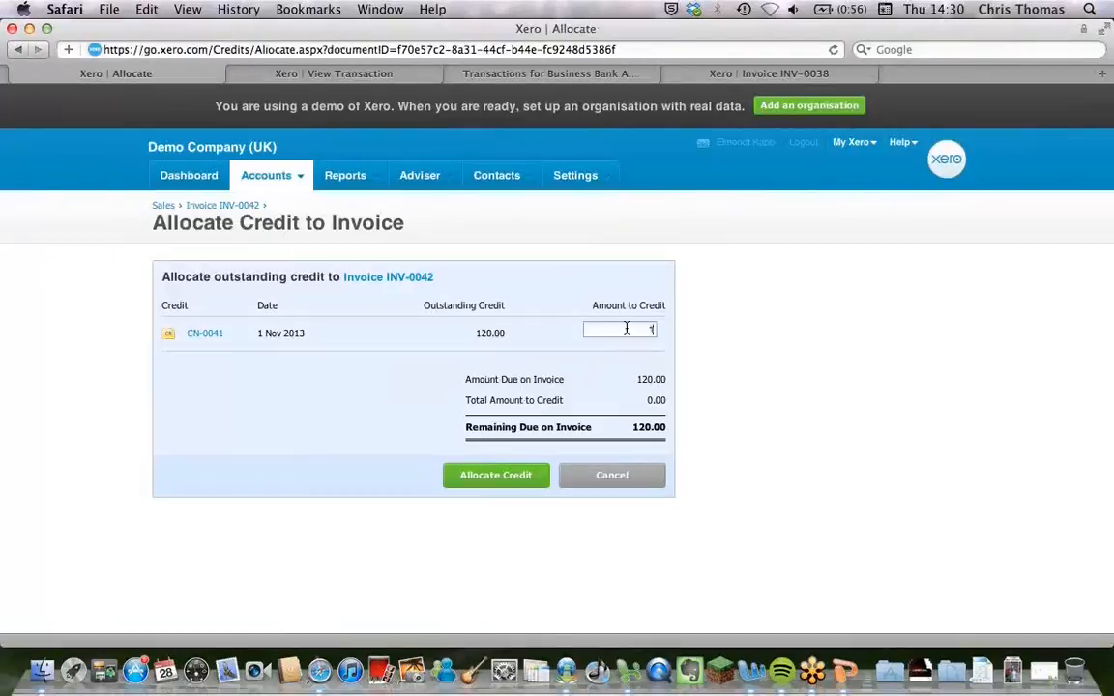
text(120)
click(496, 476)
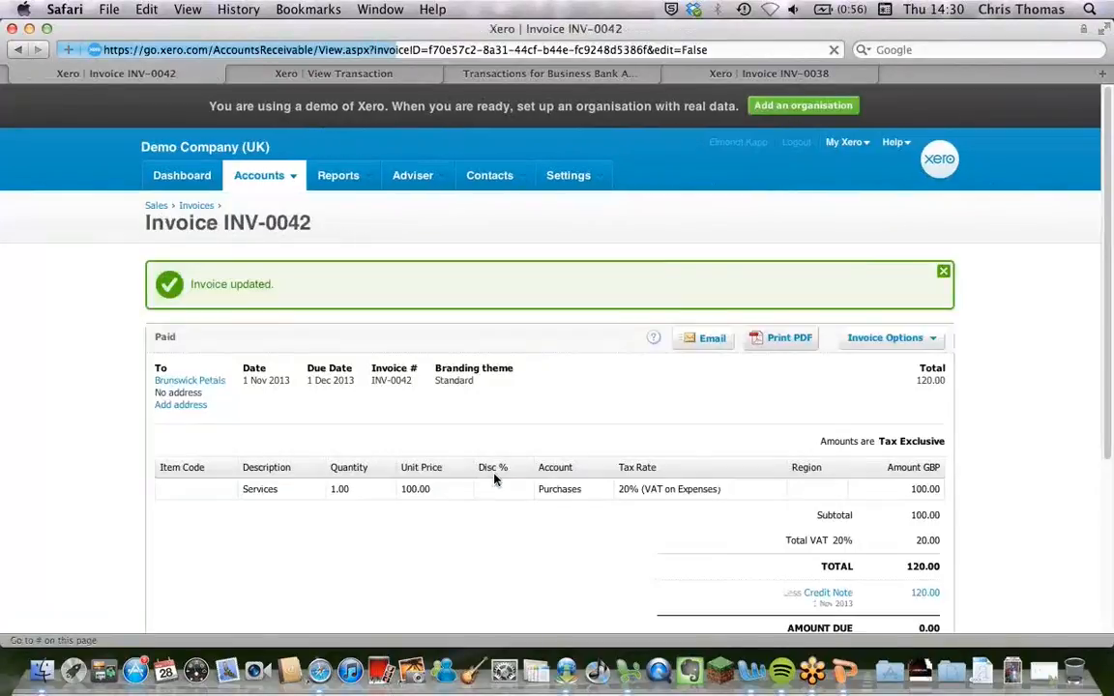
- Find credit note CN-0041 through Brunswick Petals' contact record and sales invoices report, and open it for editing
mouse_move(292, 186)
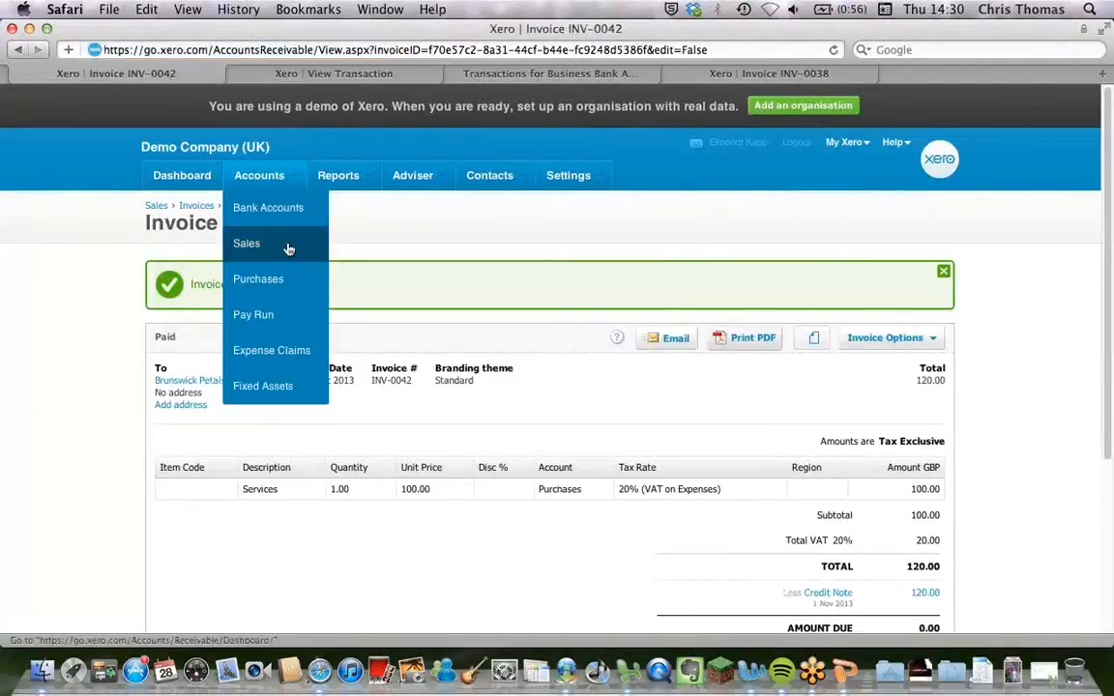
mouse_move(492, 180)
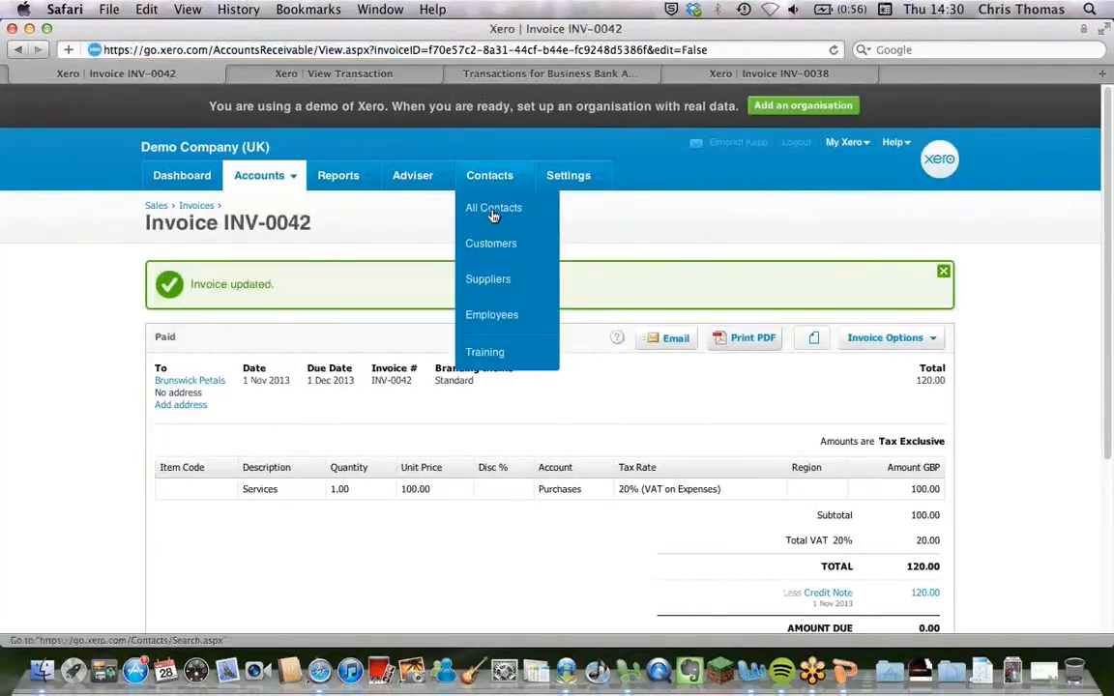
click(215, 380)
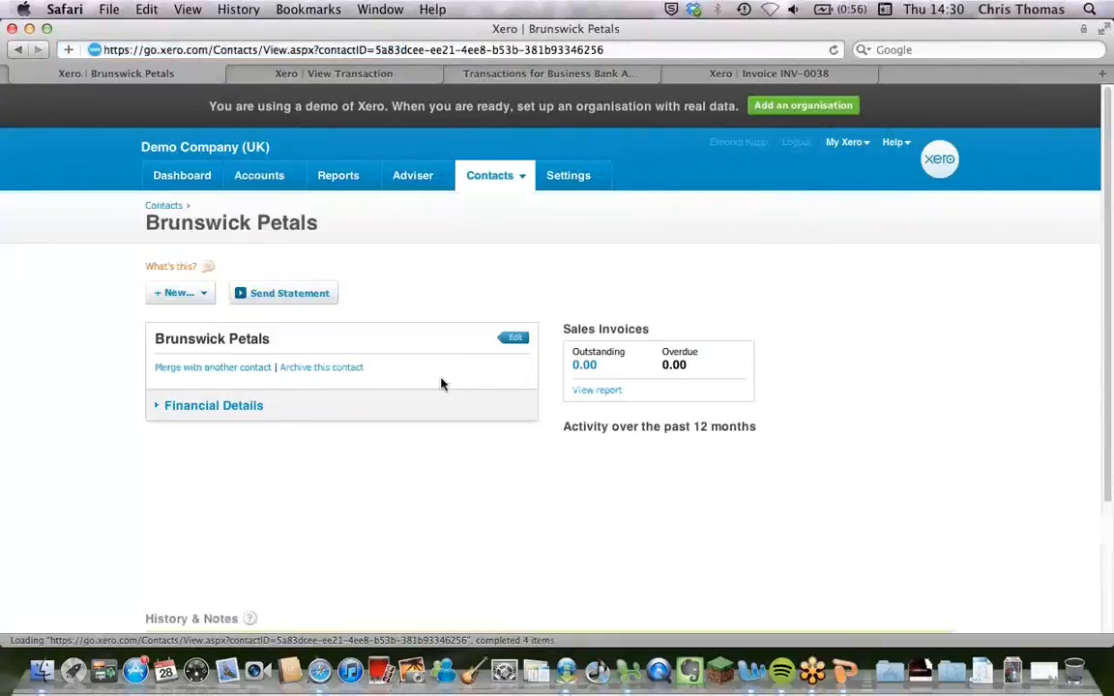
click(589, 367)
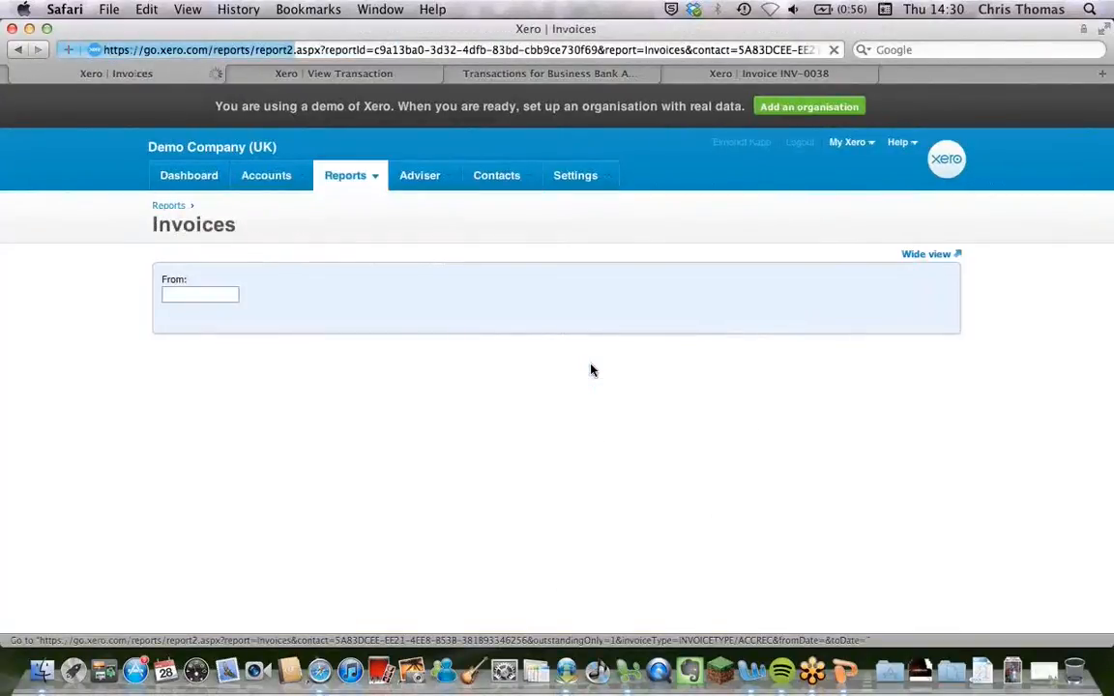
click(294, 499)
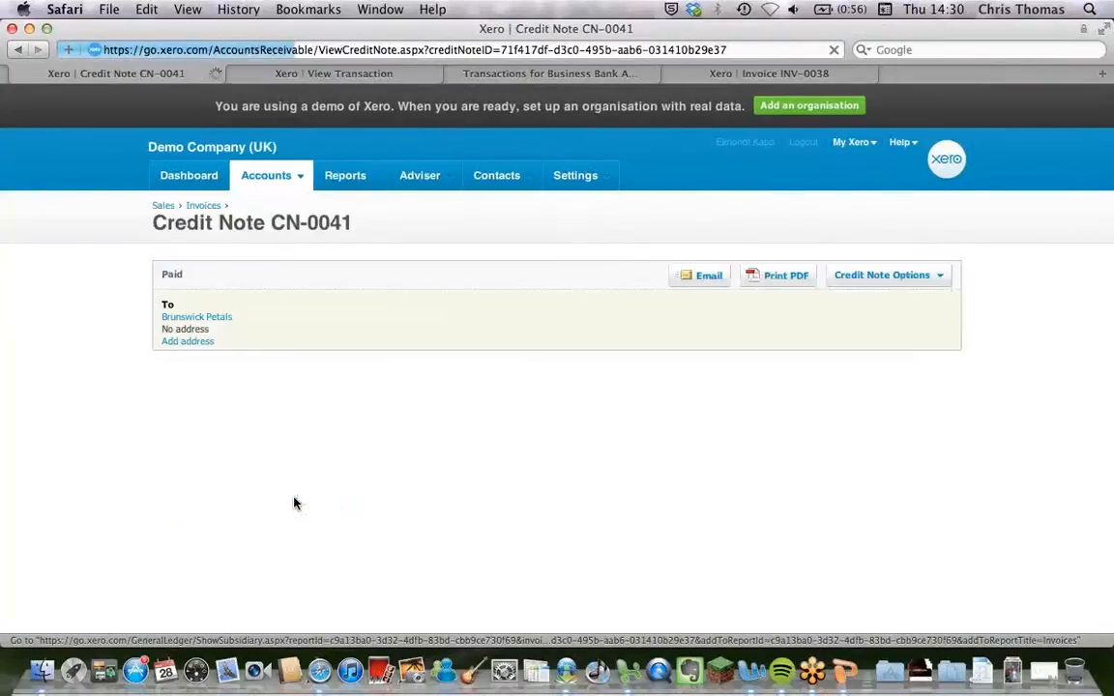
click(900, 277)
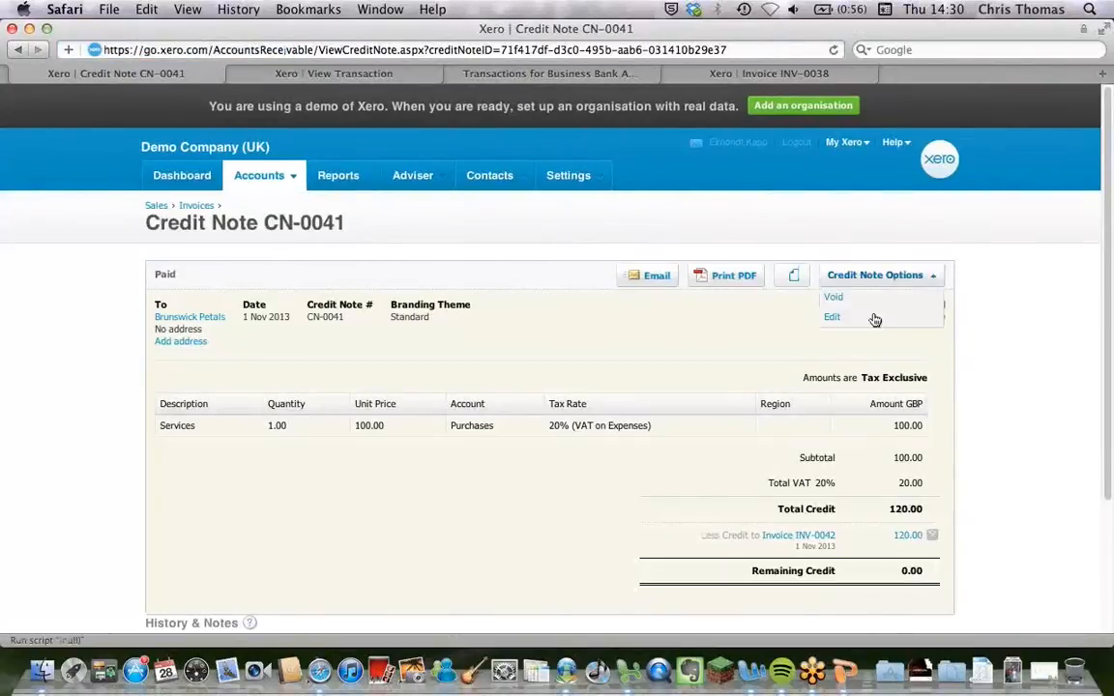
click(860, 317)
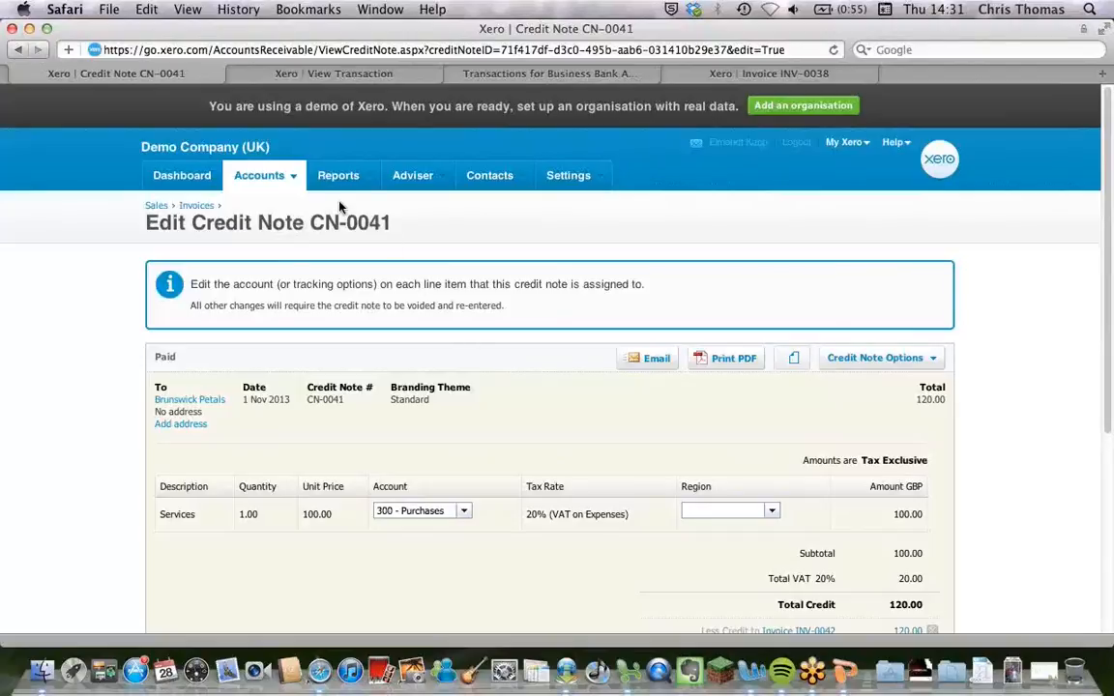
- Reconcile the 12 Nov 2013 Ridgeway University receipt of 6,187.50 in the Business Bank Account with its suggested match
mouse_move(271, 176)
click(272, 210)
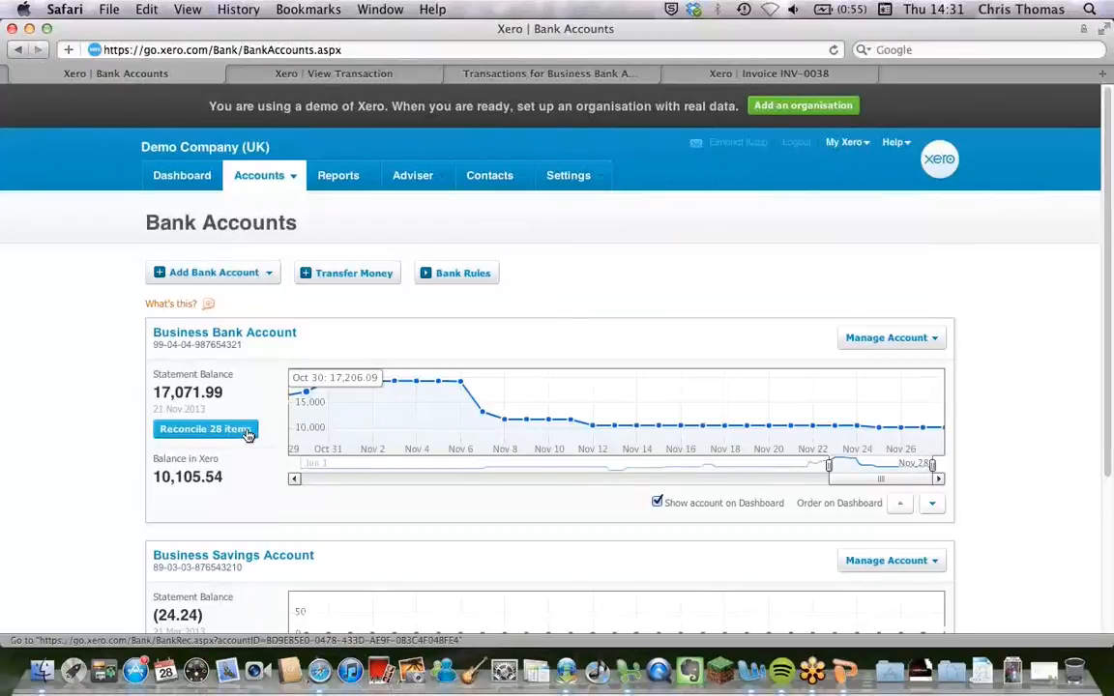
click(248, 435)
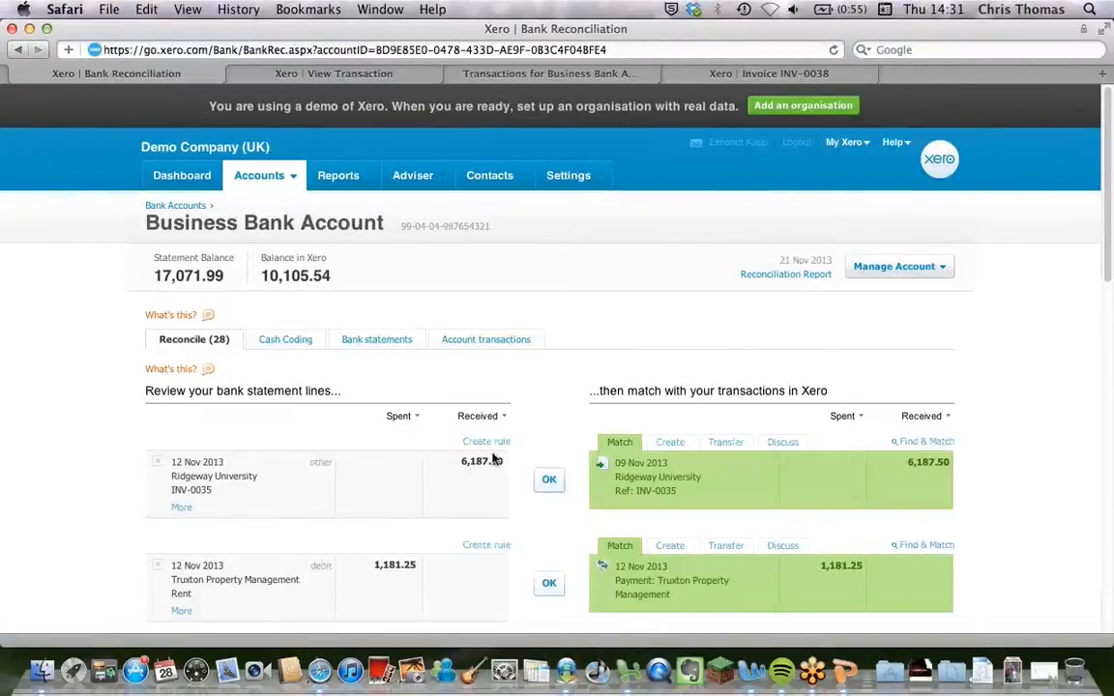
click(549, 483)
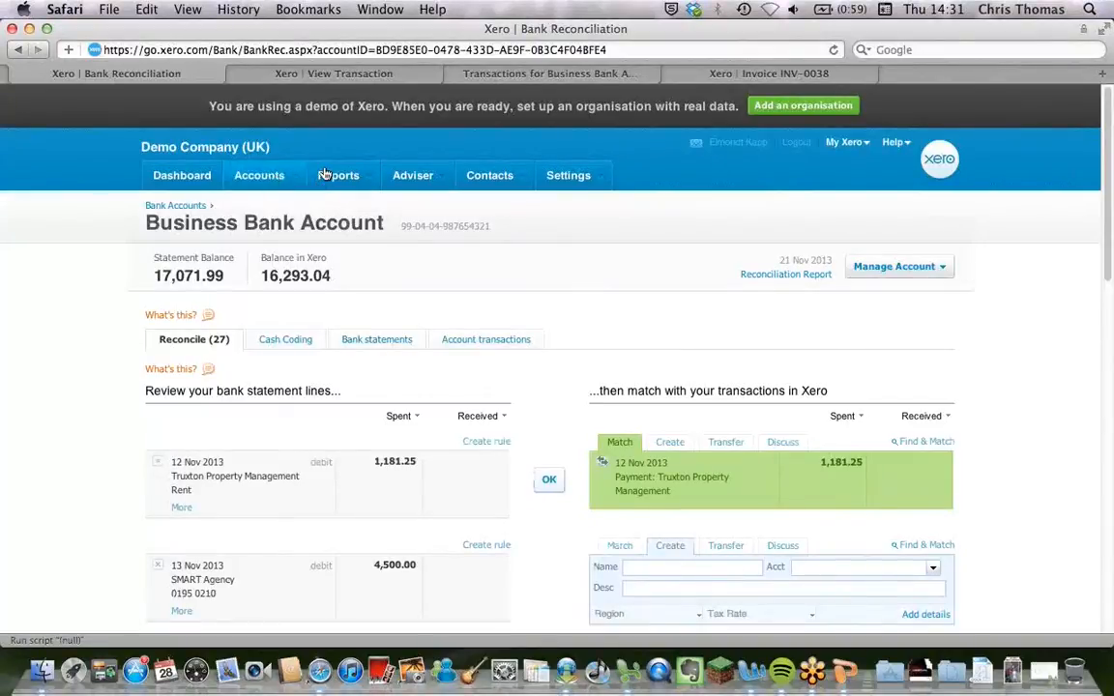
- Find Ridgeway University among the contacts starting with R and open its outstanding sales invoices report
mouse_move(285, 181)
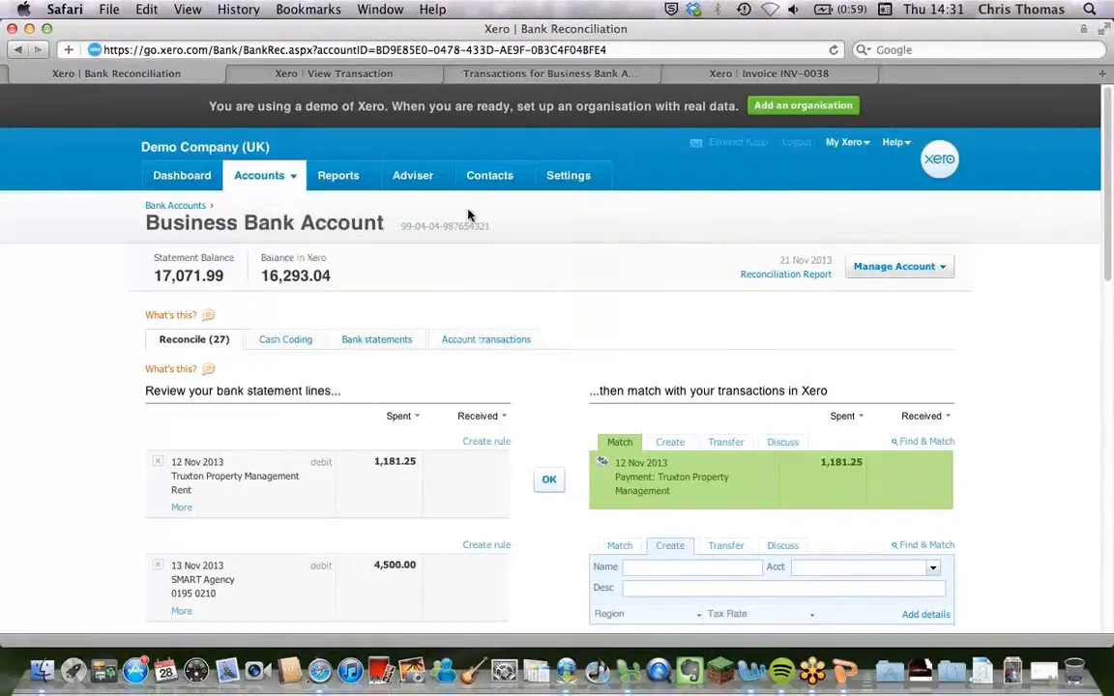
mouse_move(496, 188)
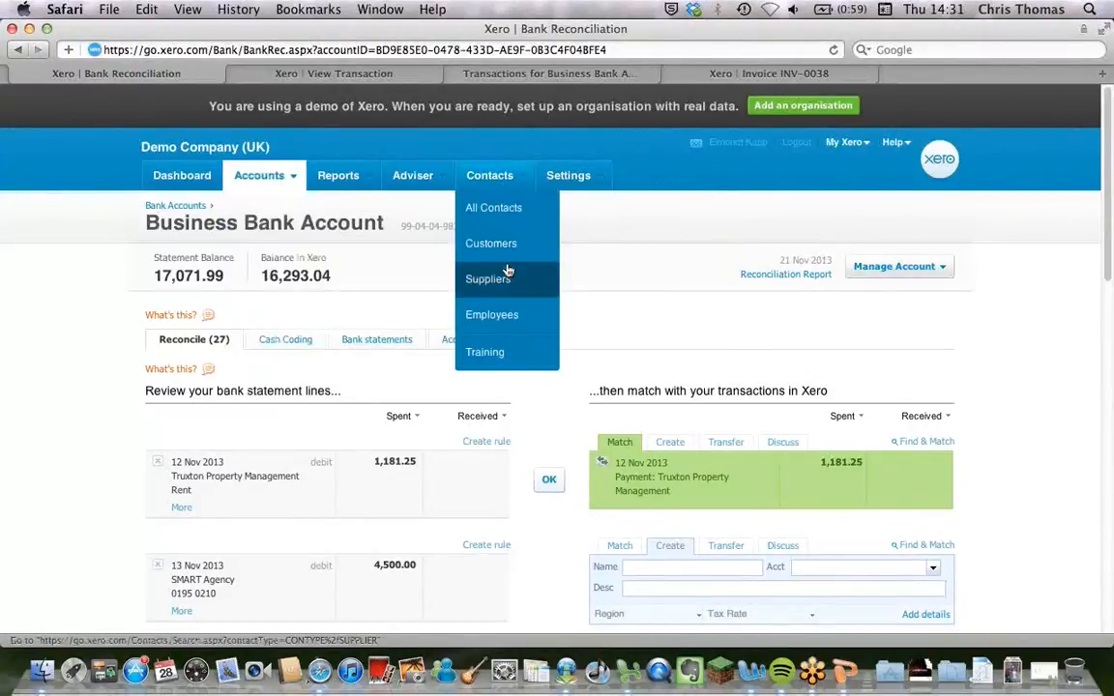
click(514, 207)
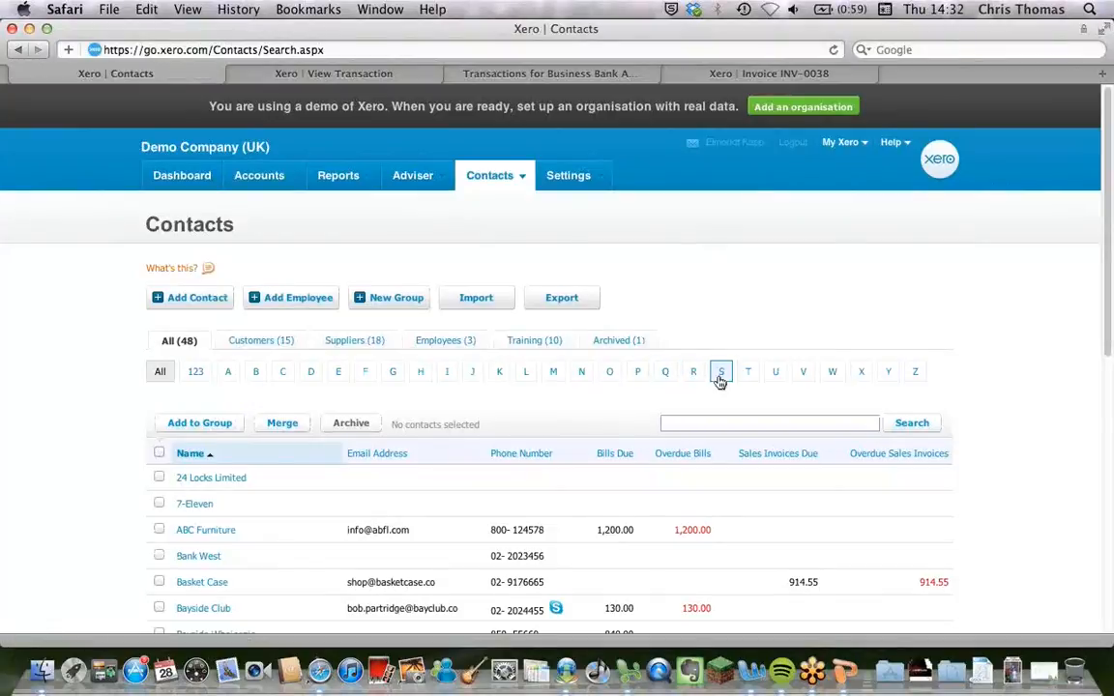
click(694, 374)
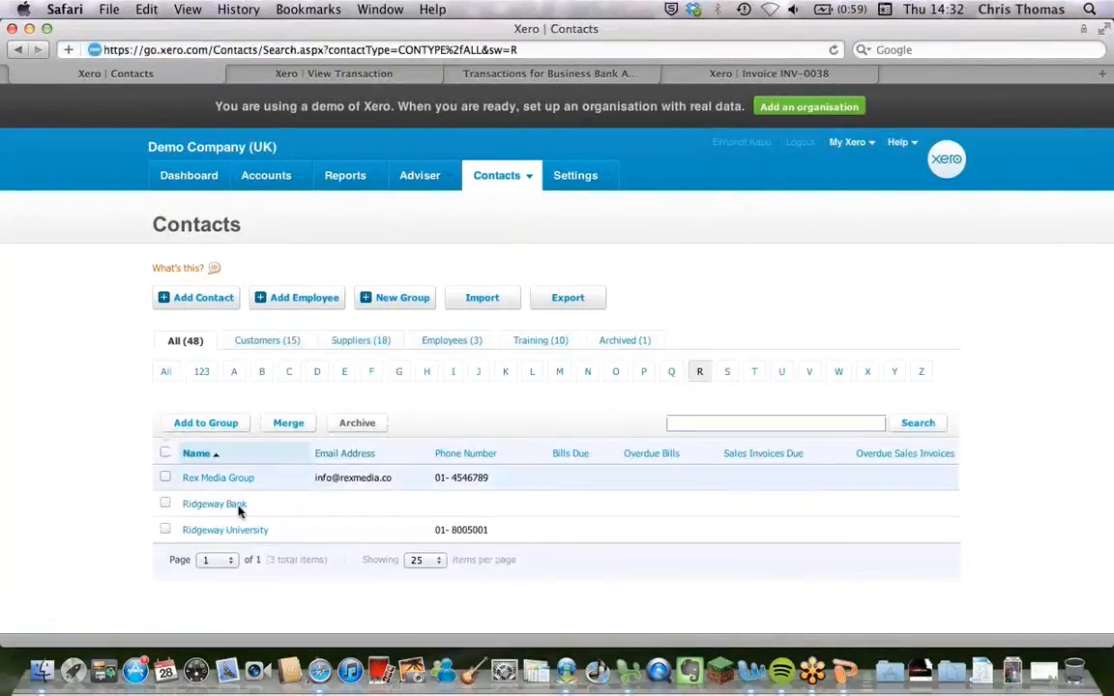
click(230, 533)
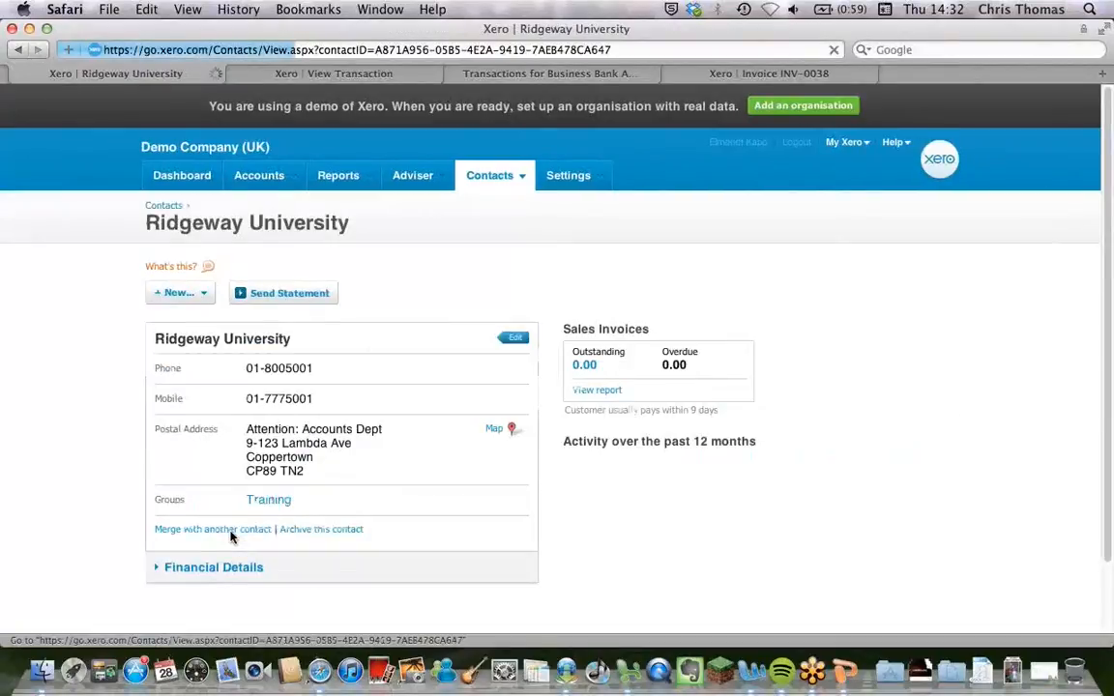
click(584, 365)
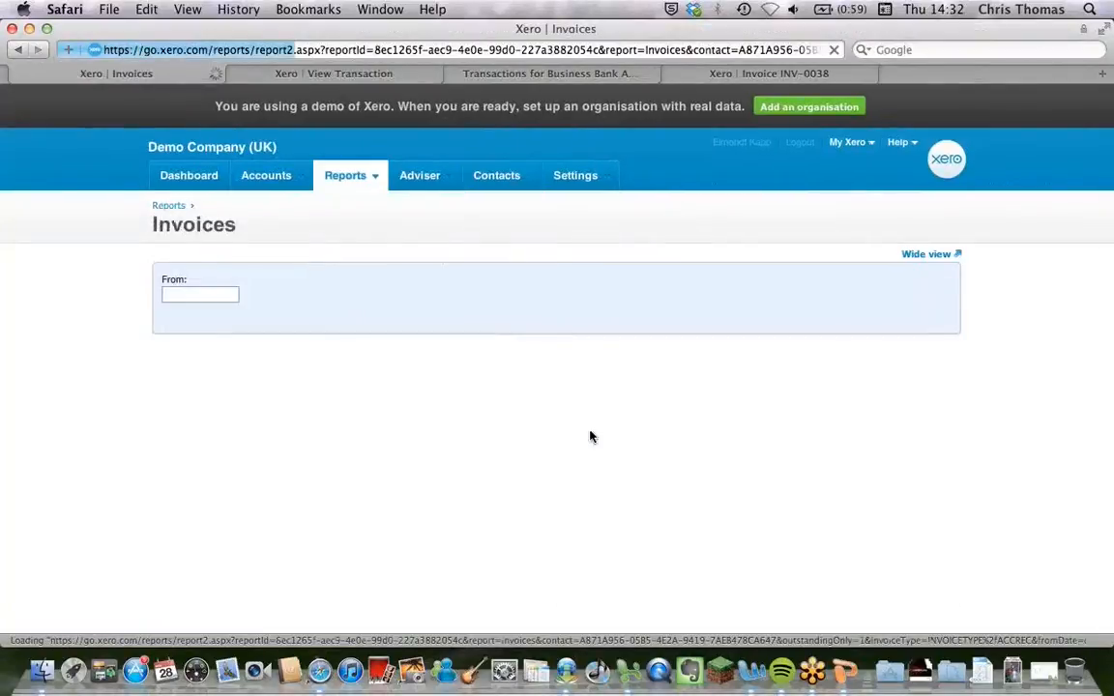
- Open the payment on Ridgeway University's invoice INV-0035 from the invoices report, and remove and redo that payment
scroll(1016, 474, down, 2)
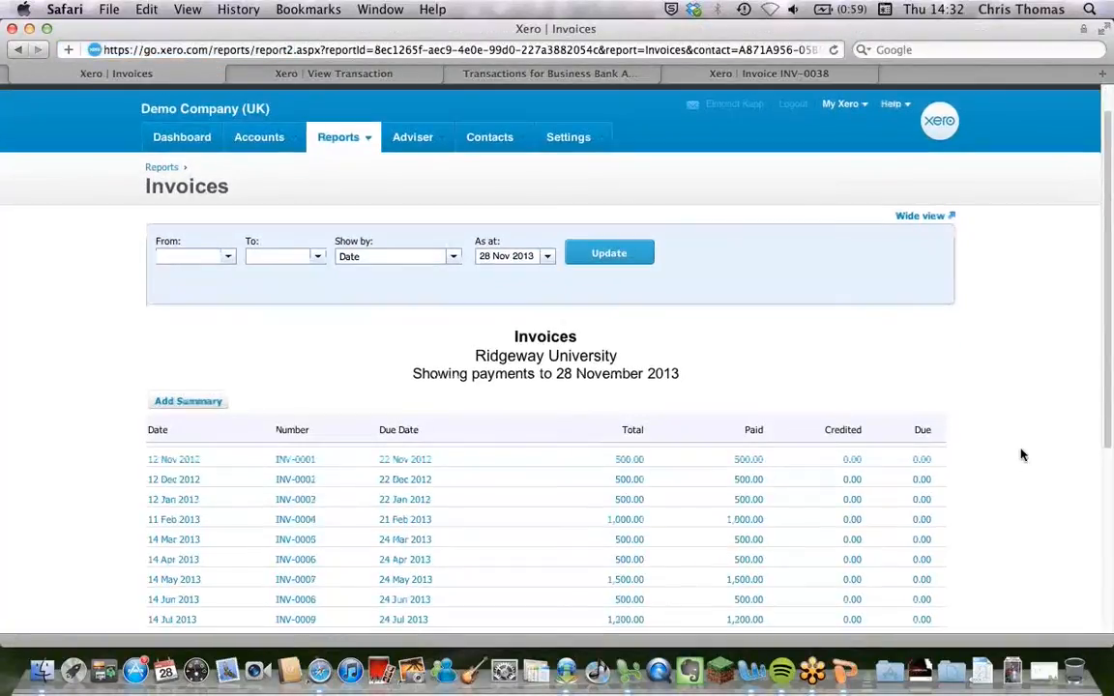
scroll(1022, 454, down, 6)
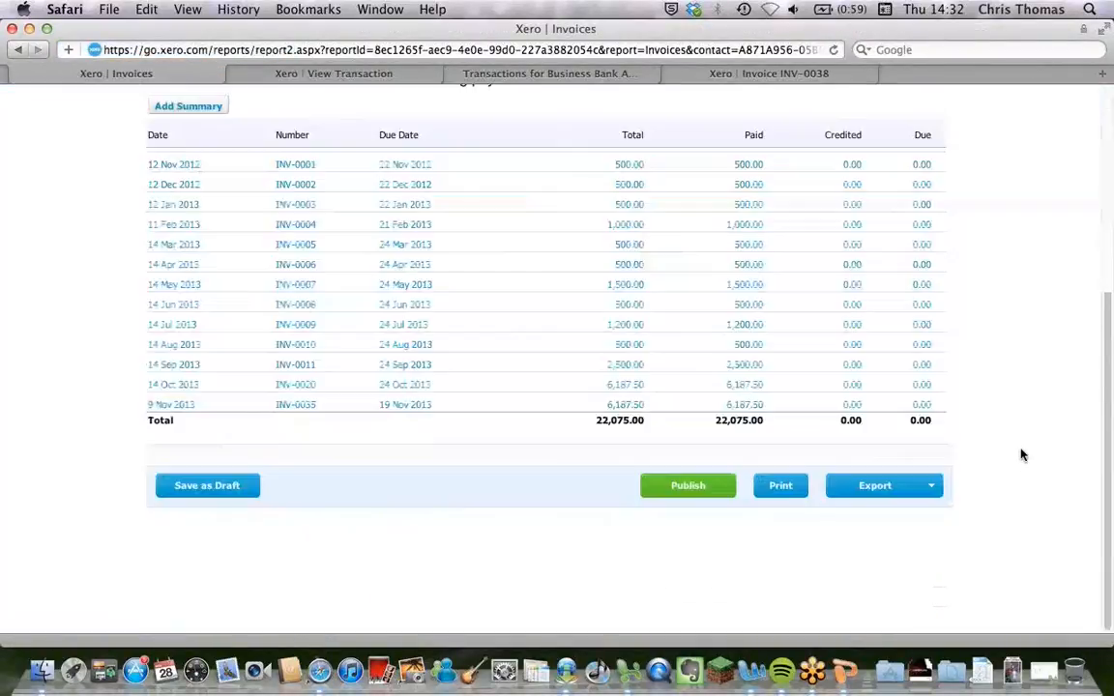
click(415, 409)
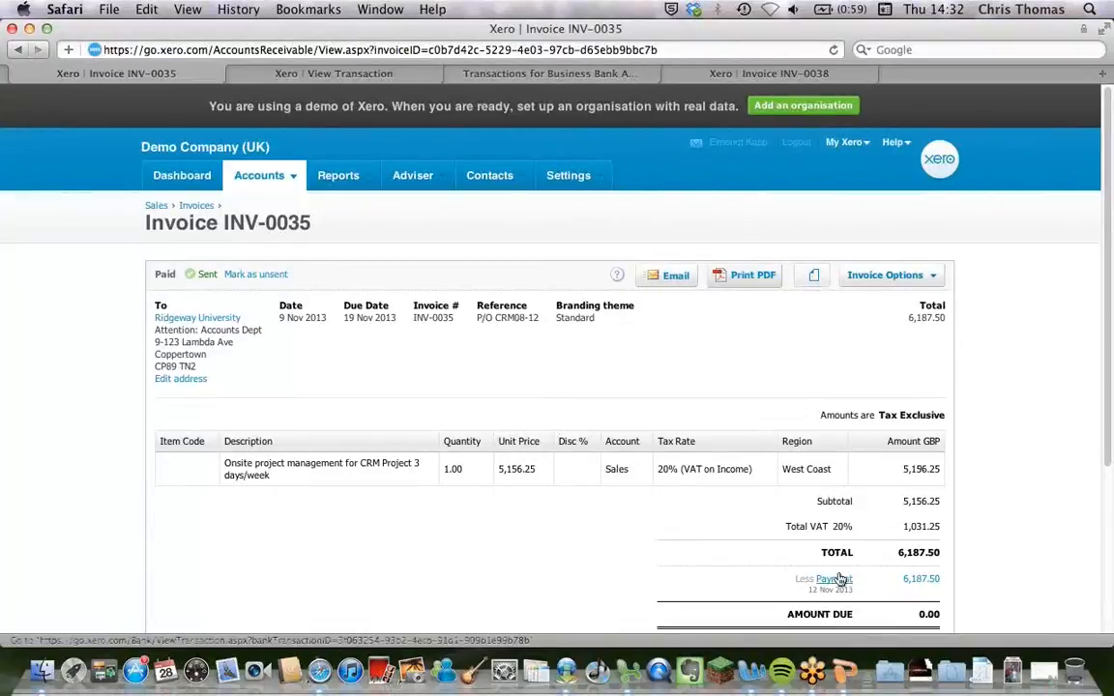
click(838, 580)
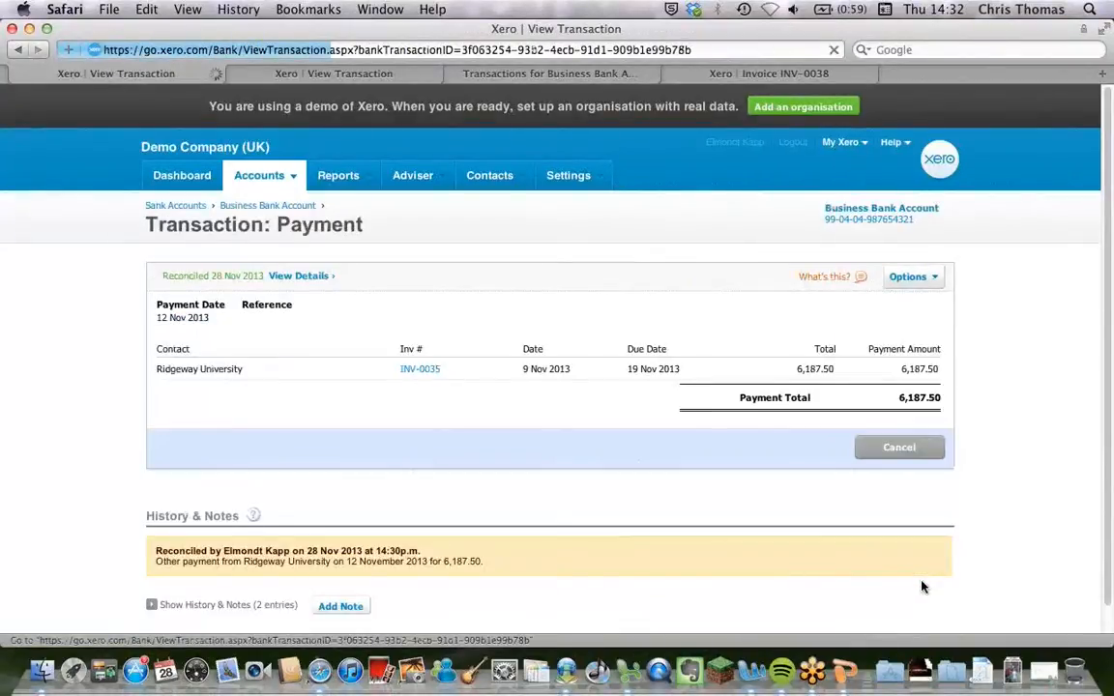
click(895, 277)
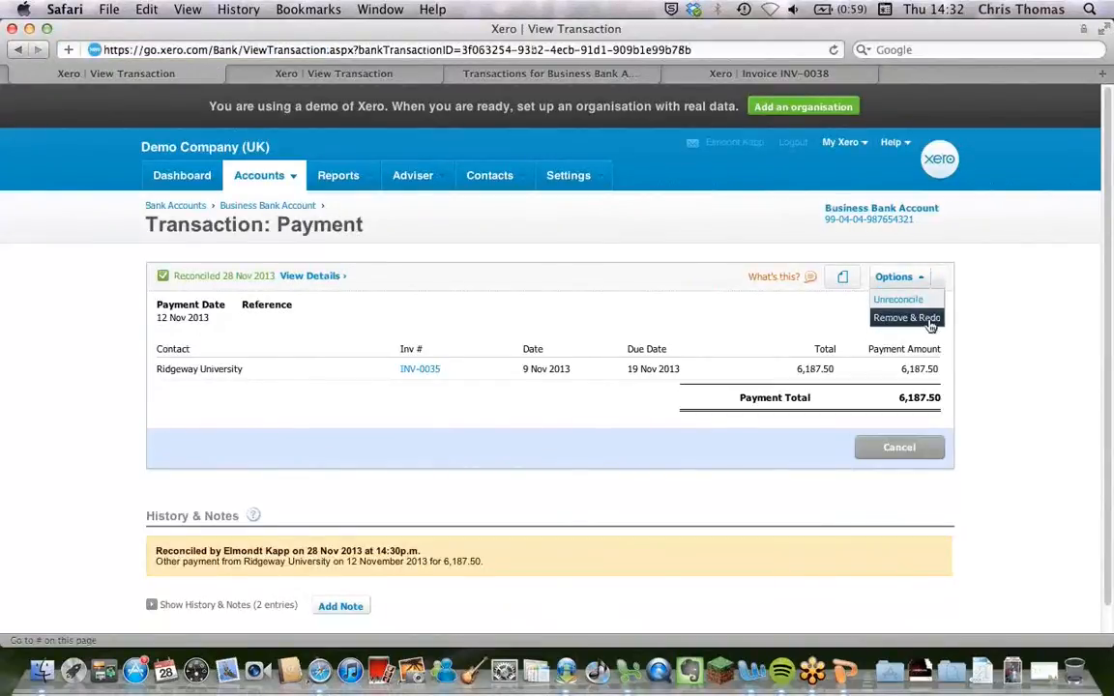
click(928, 322)
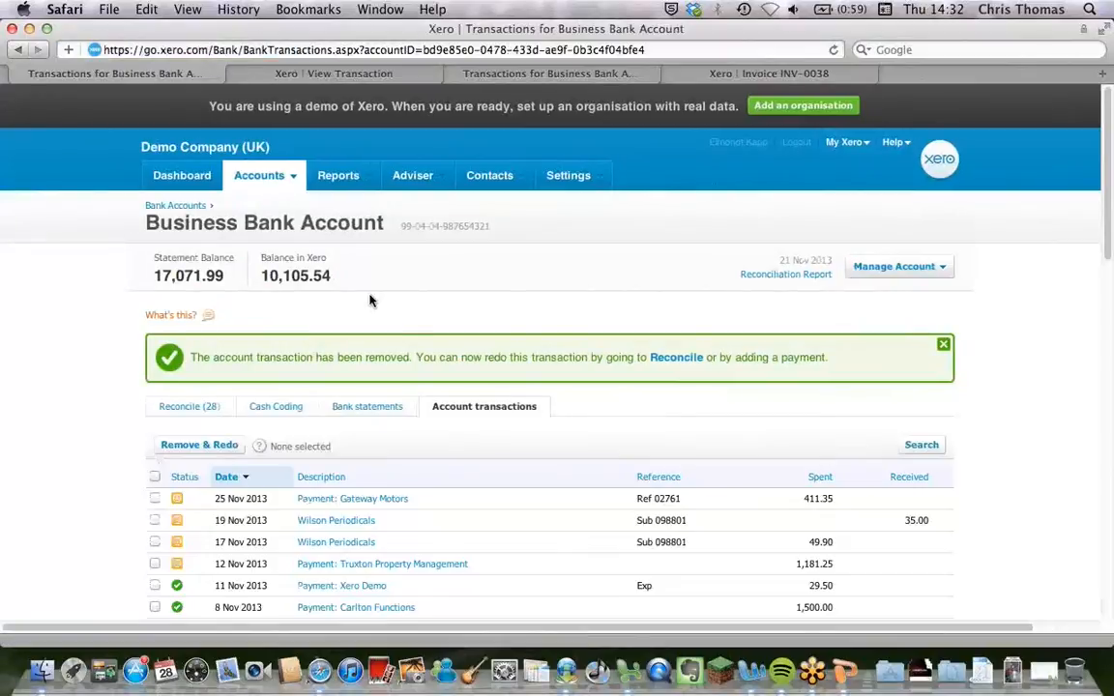
- Open the Business Bank Account reconciliation and start Find & Match for the 12 Nov 2013 Ridgeway University receipt
click(242, 206)
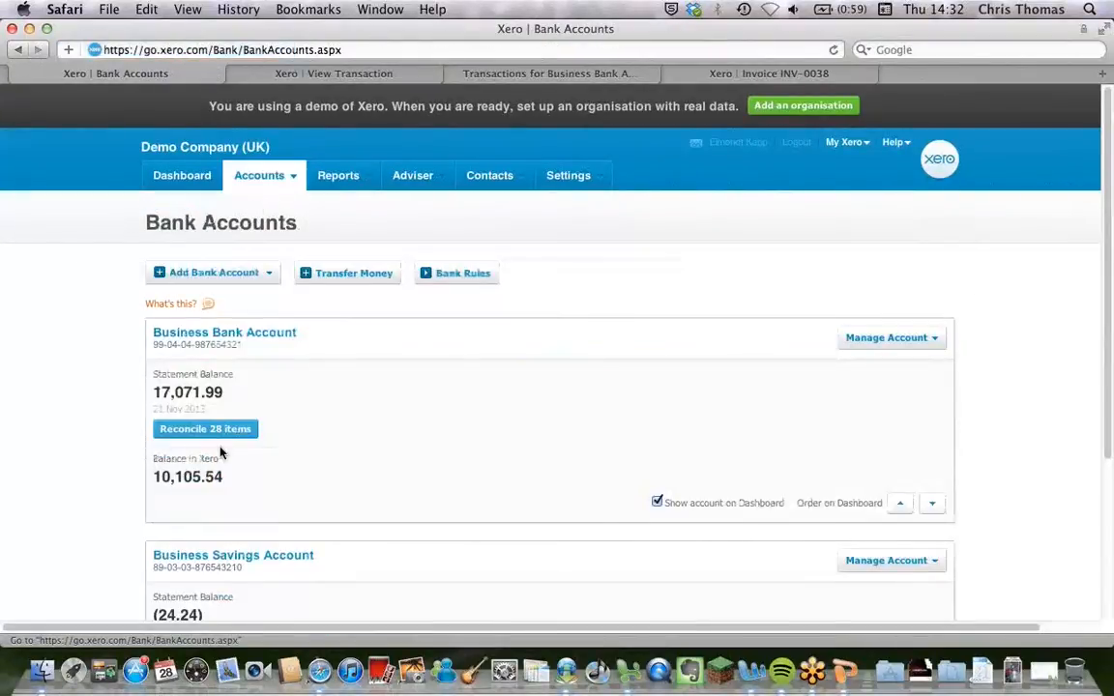
click(215, 432)
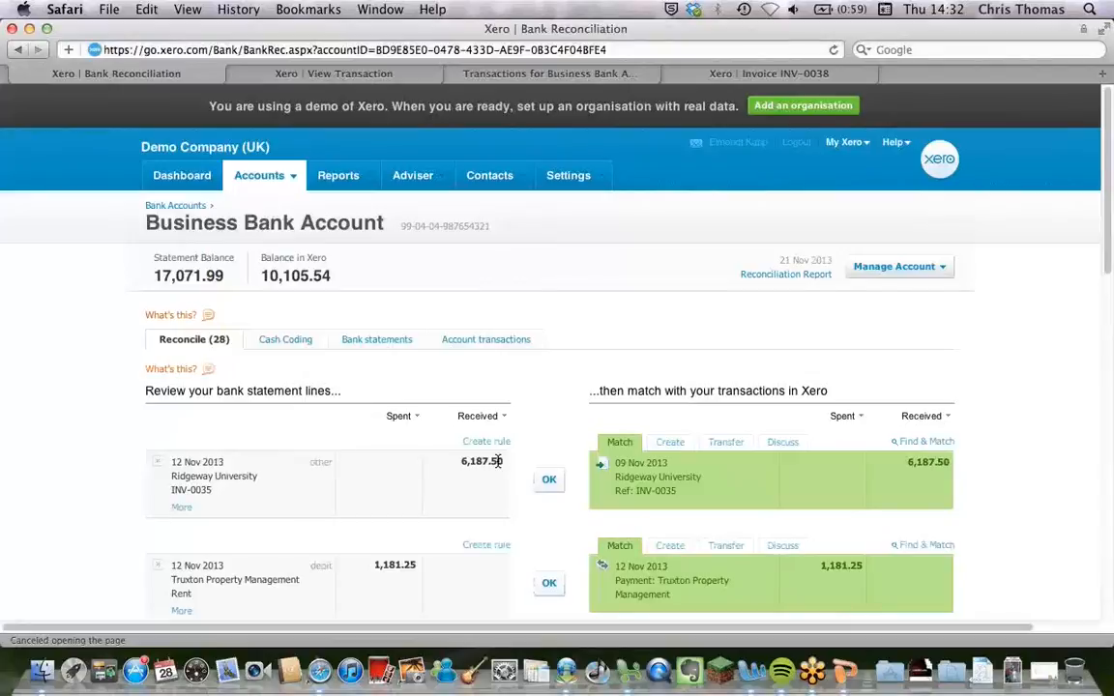
click(936, 442)
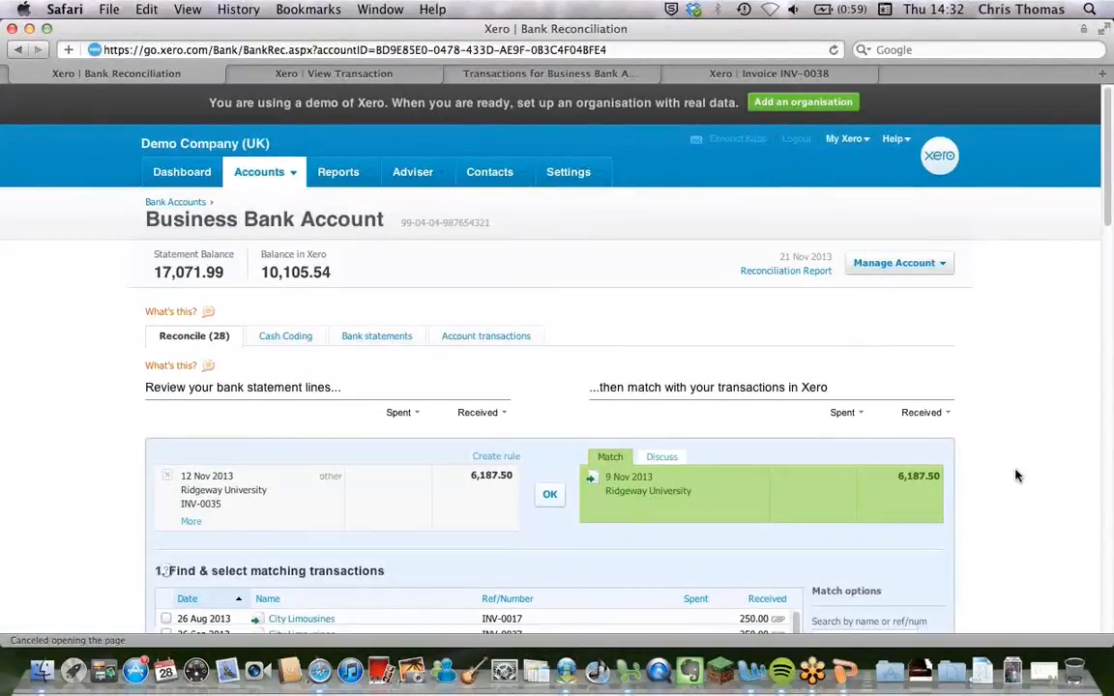
- Examine the Ridgeway University receipt's matching transactions, search options, selected transactions and adjustment section
scroll(1026, 508, down, 1)
scroll(1026, 507, down, 1)
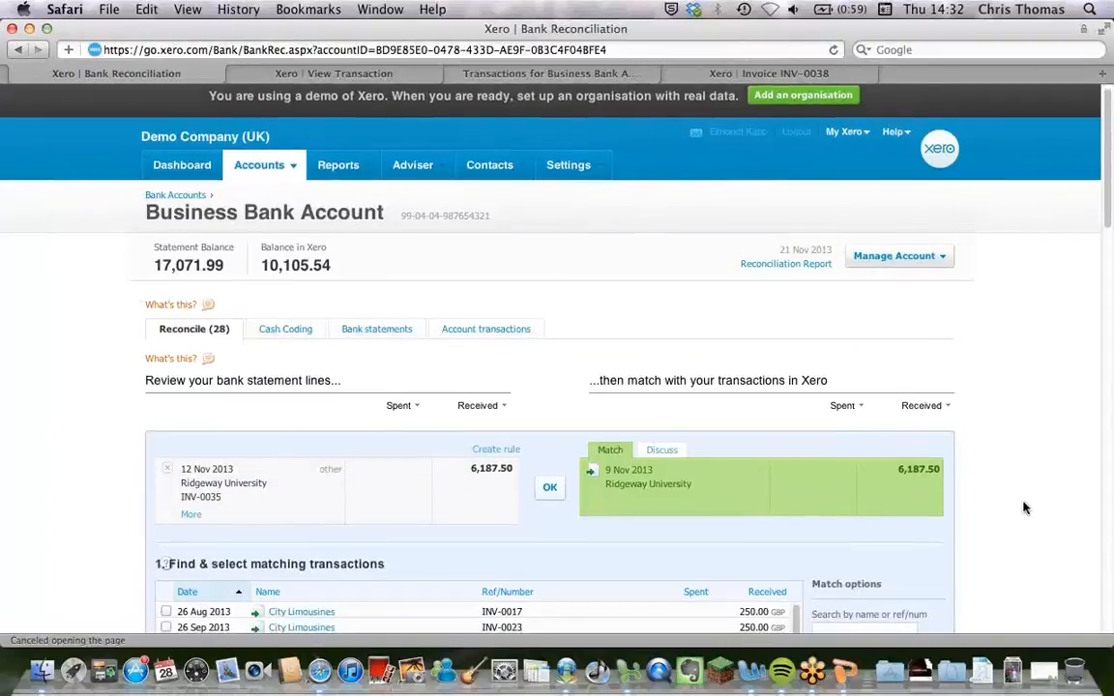
scroll(1025, 508, down, 3)
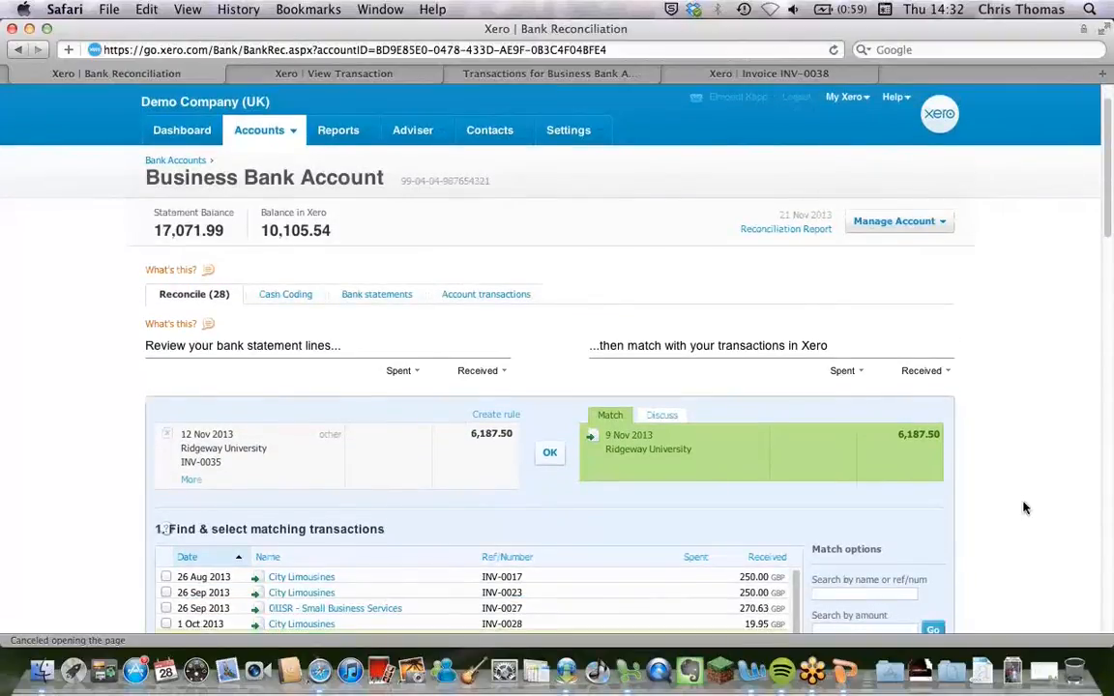
scroll(1026, 508, down, 5)
scroll(1025, 508, down, 1)
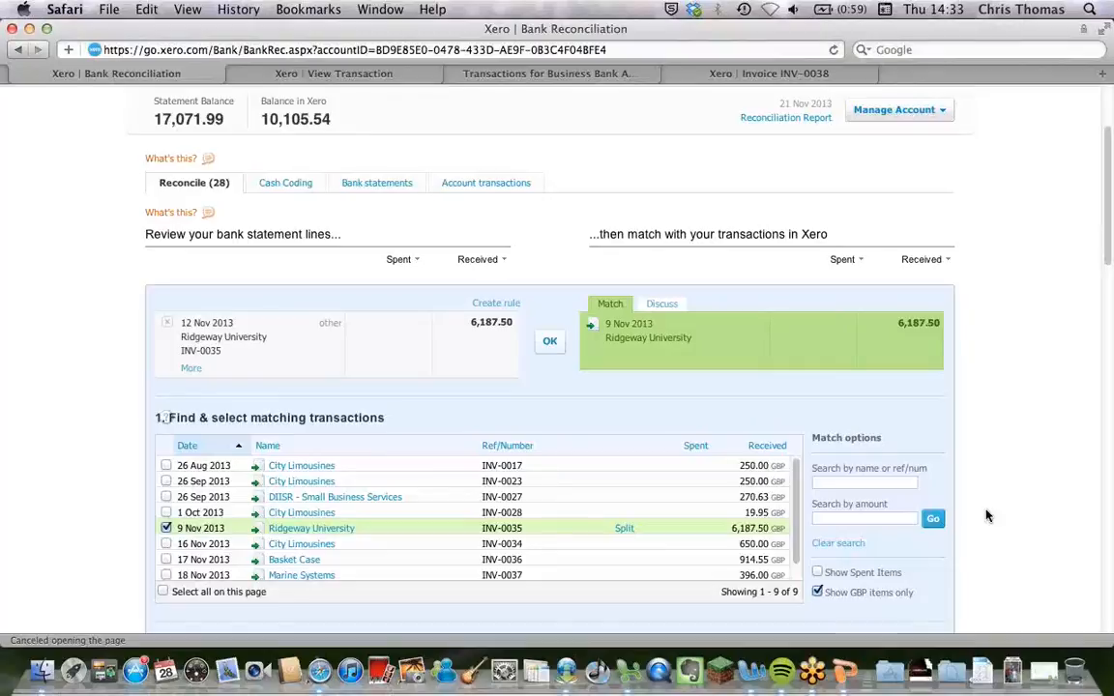
scroll(987, 515, down, 1)
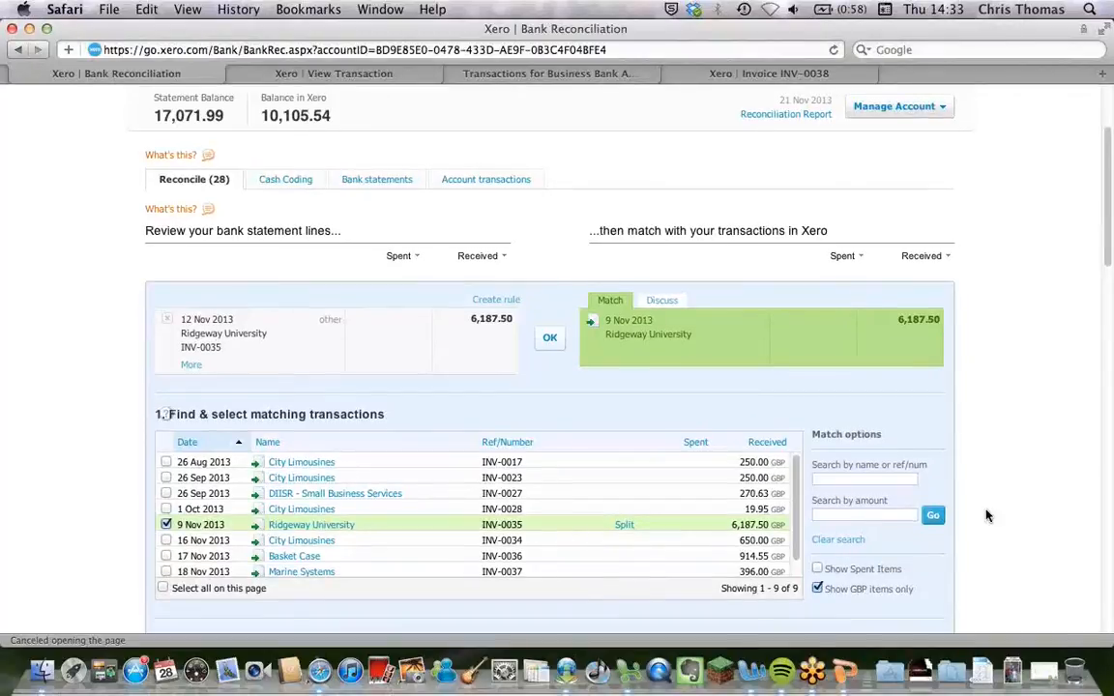
scroll(987, 516, down, 2)
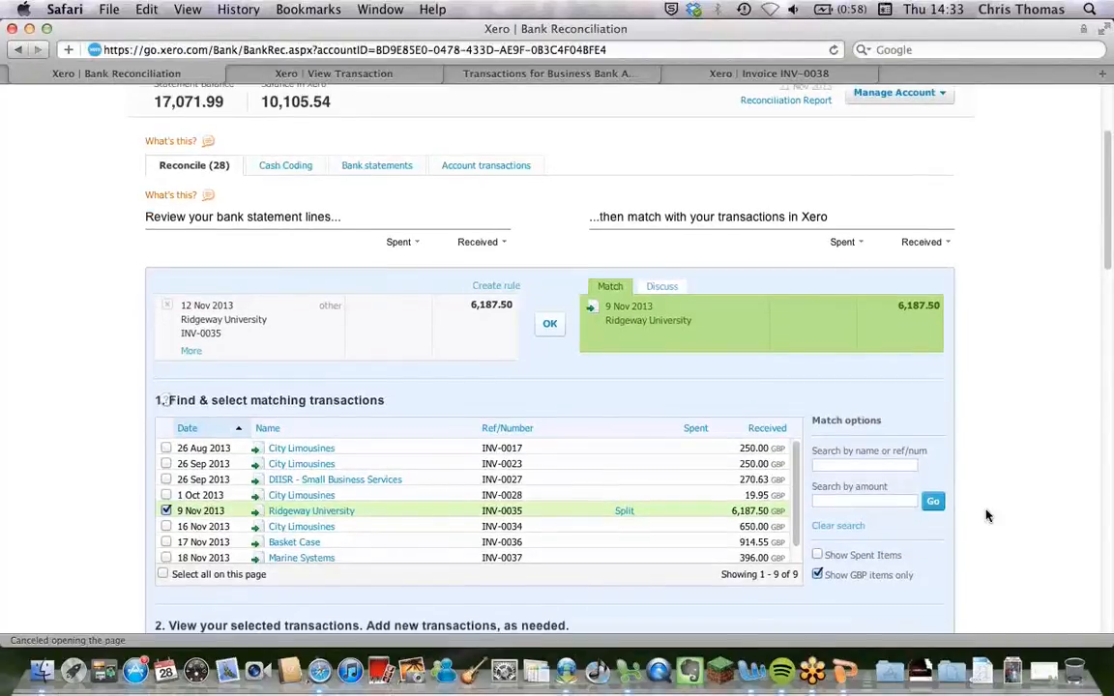
scroll(987, 516, down, 1)
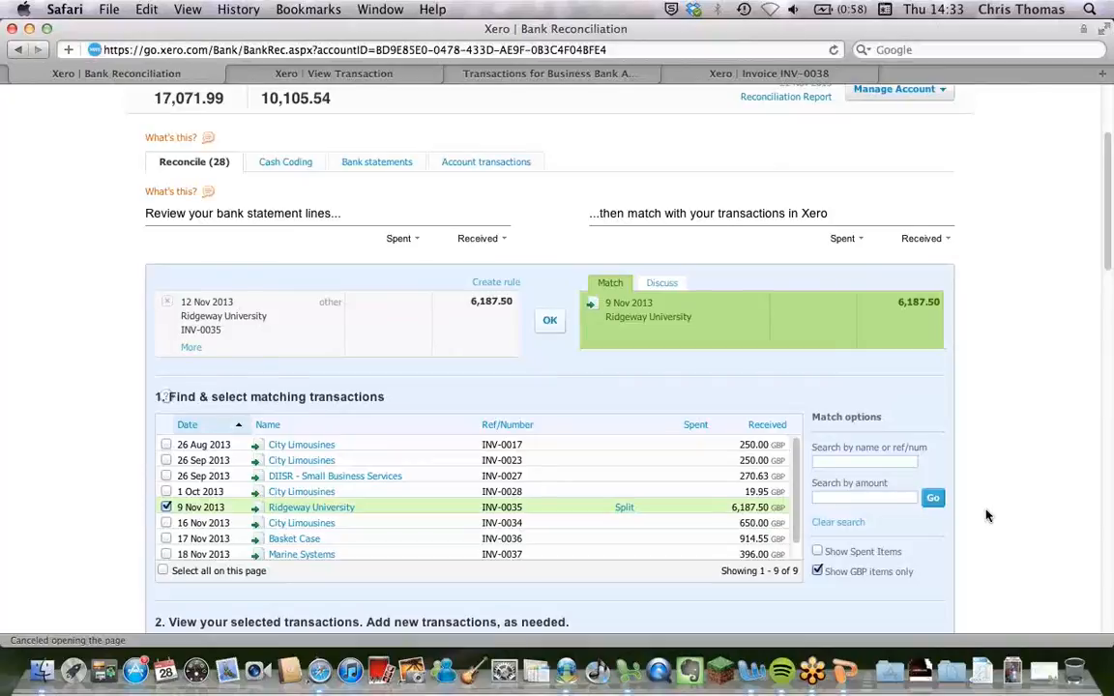
scroll(987, 515, down, 1)
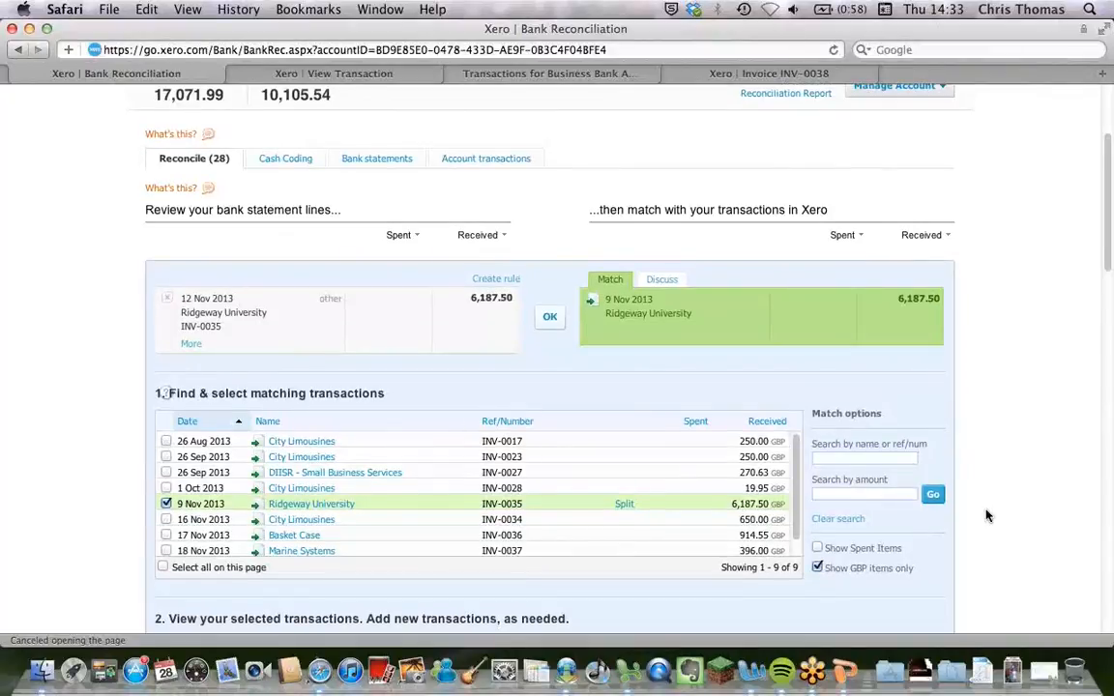
scroll(987, 515, down, 2)
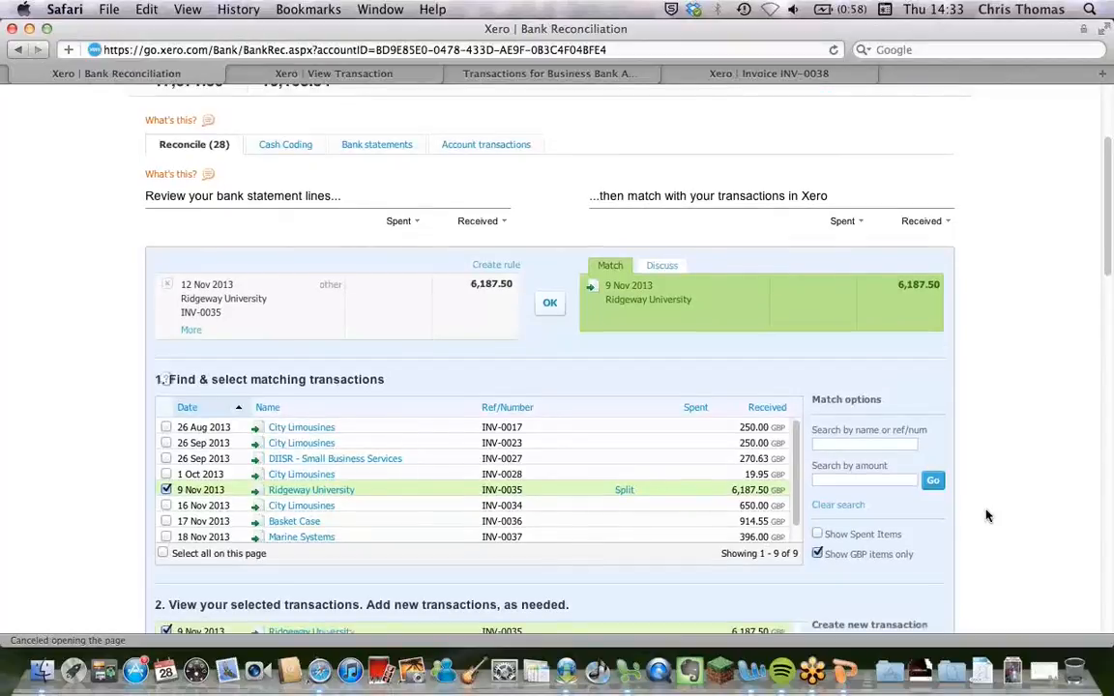
scroll(987, 515, down, 2)
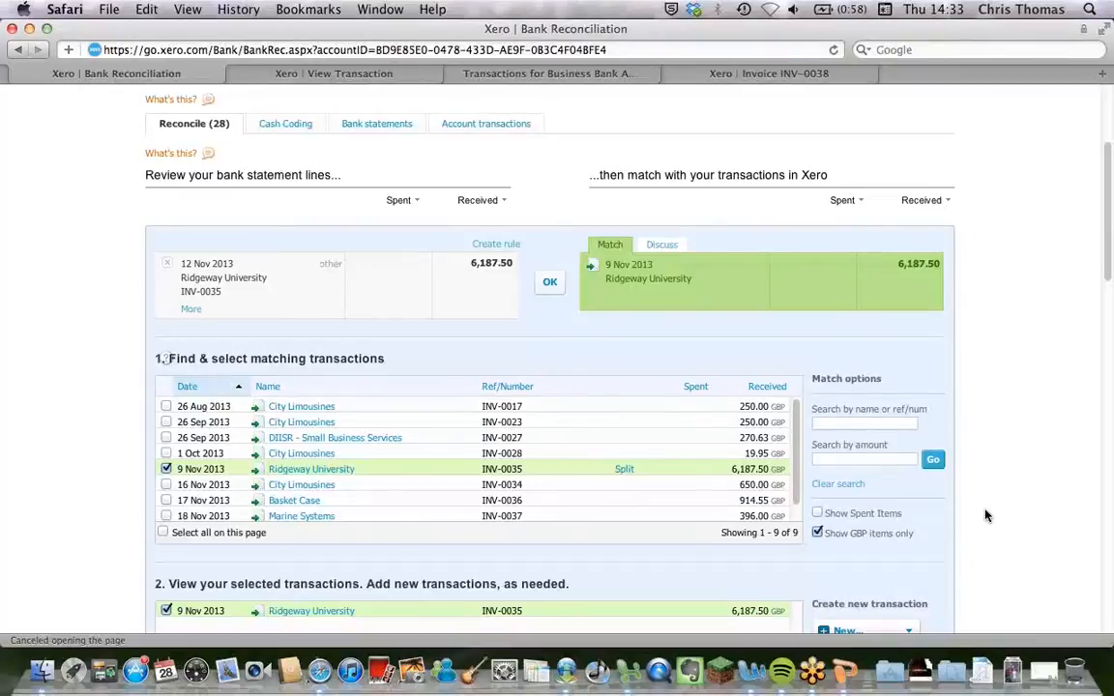
scroll(985, 515, down, 2)
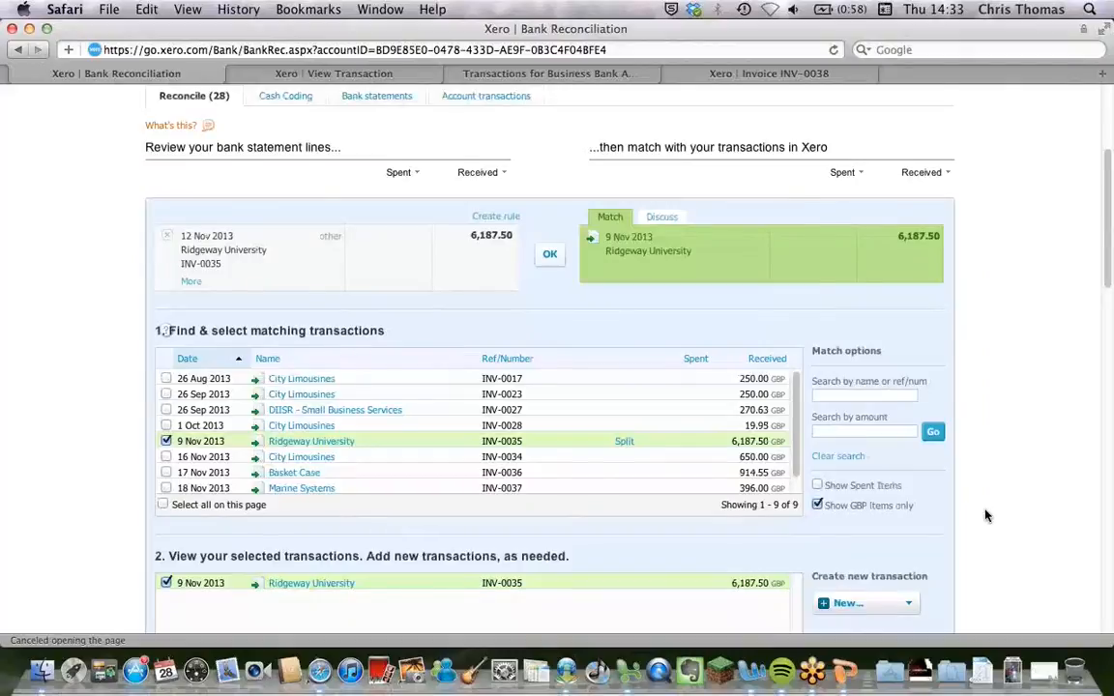
scroll(985, 516, down, 5)
scroll(987, 517, up, 10)
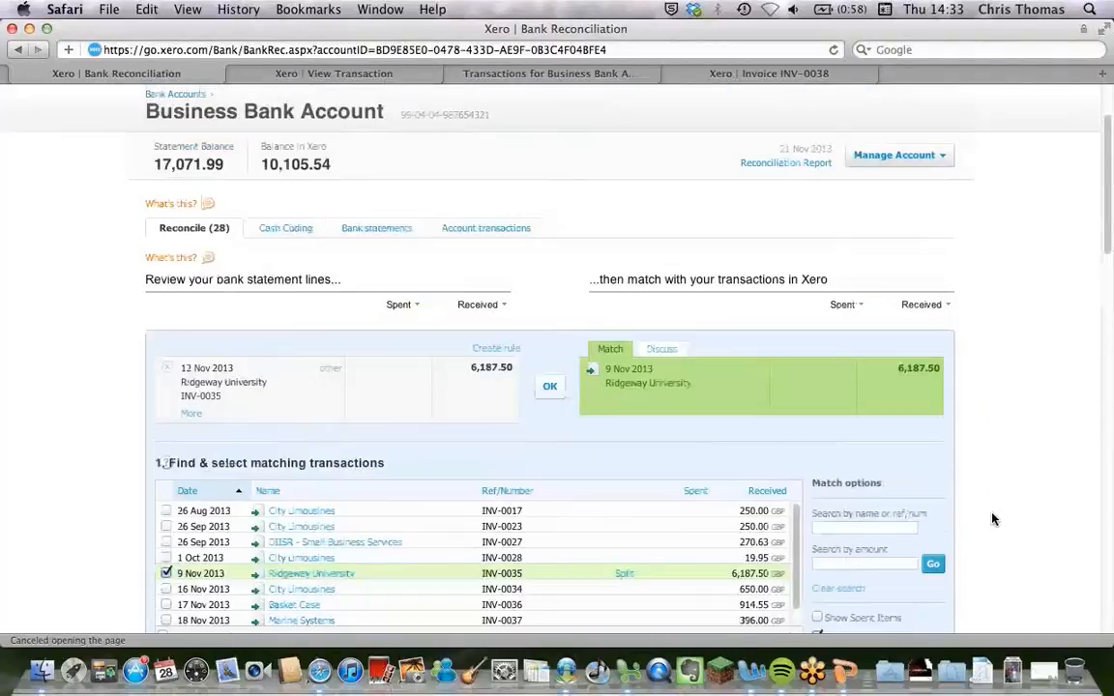
scroll(991, 519, down, 3)
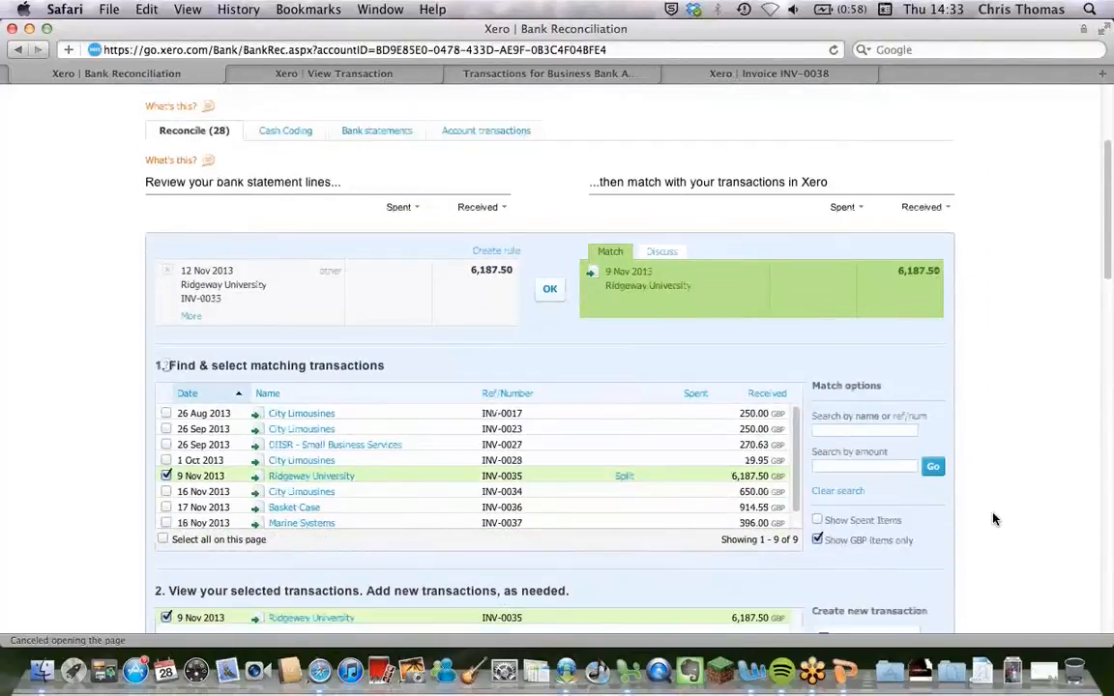
scroll(992, 519, down, 10)
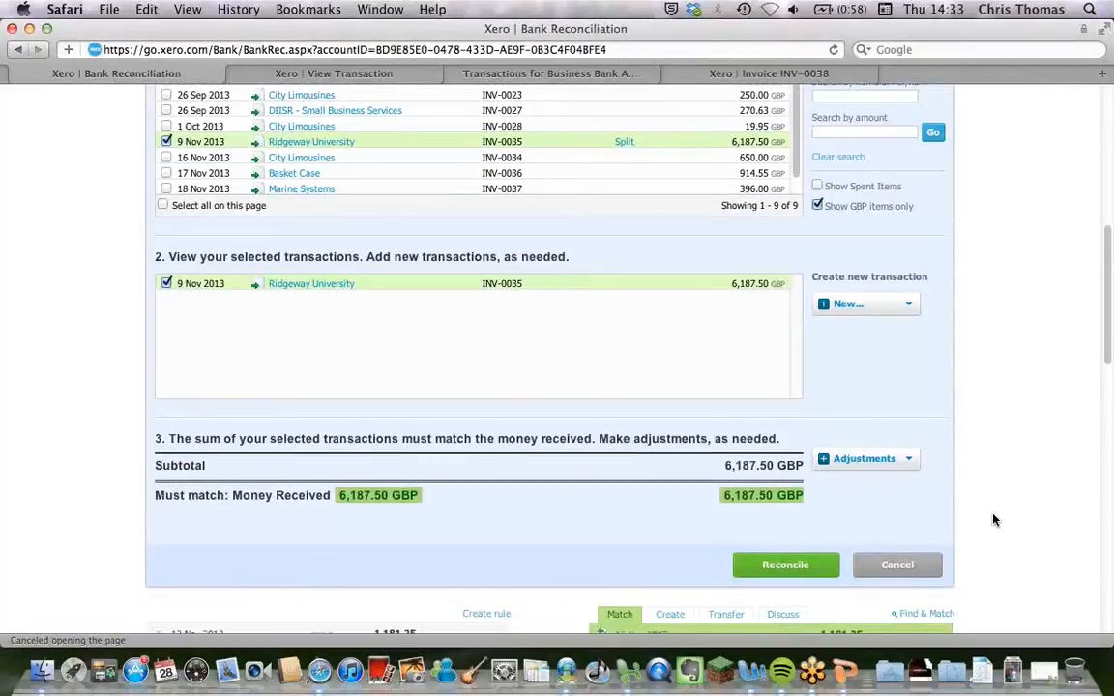
- Find the 13 Nov 2013 SMART Agency payment of 4,500.00 among the statement lines and open Find & Match for it
scroll(993, 520, down, 10)
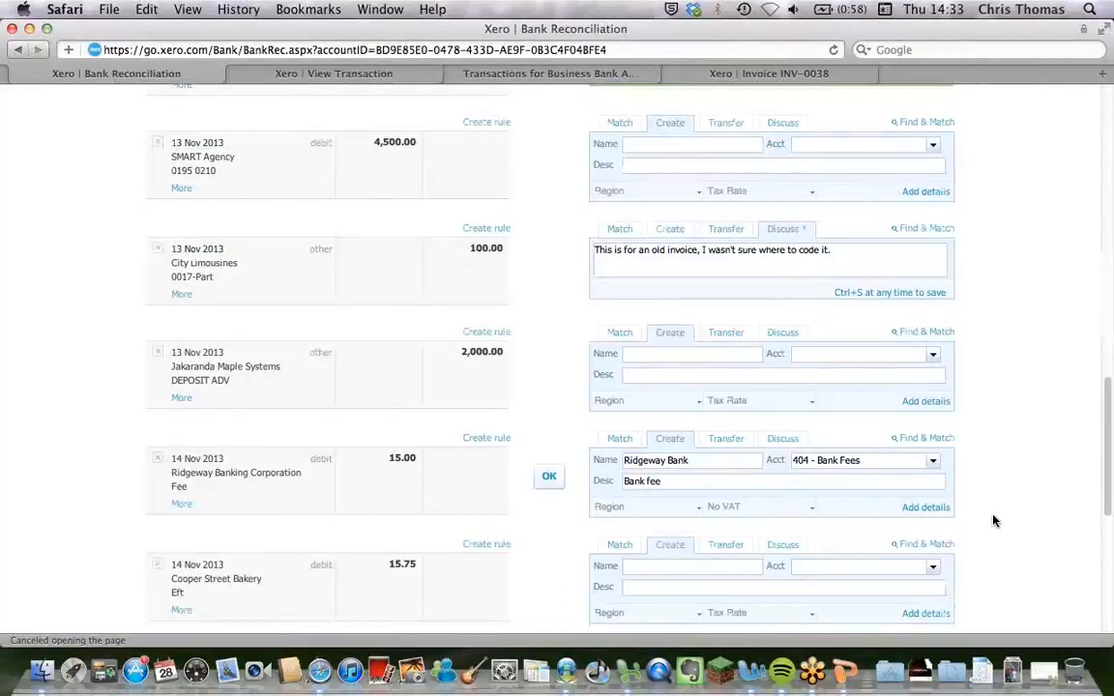
scroll(993, 522, down, 10)
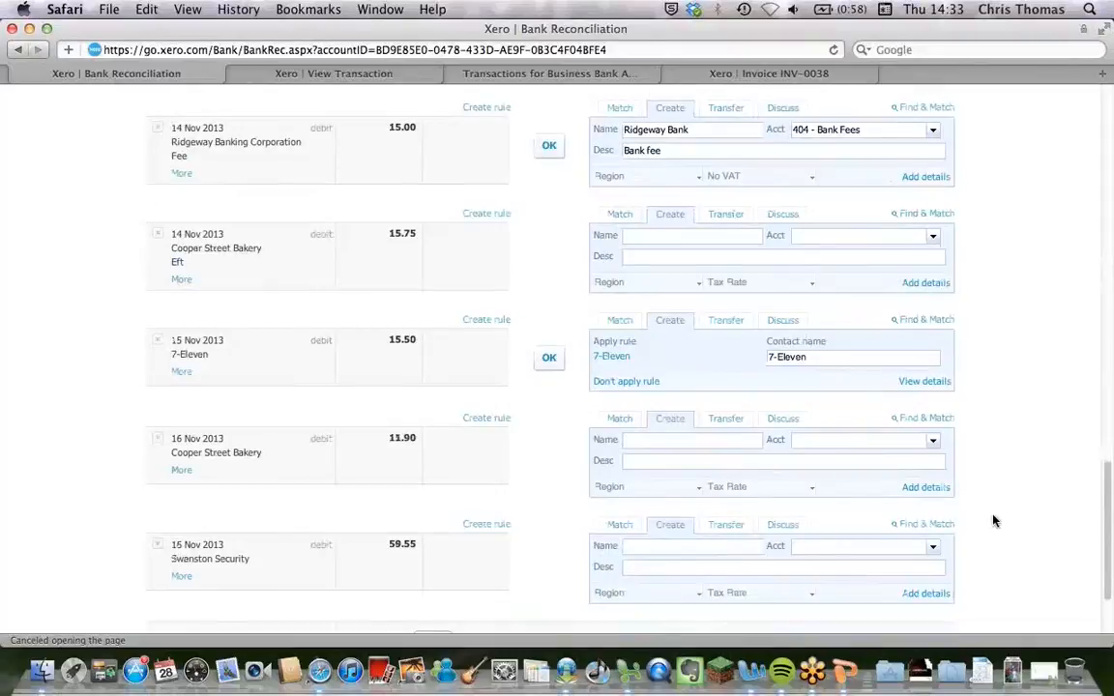
scroll(993, 521, down, 1)
scroll(993, 521, down, 2)
scroll(993, 521, up, 10)
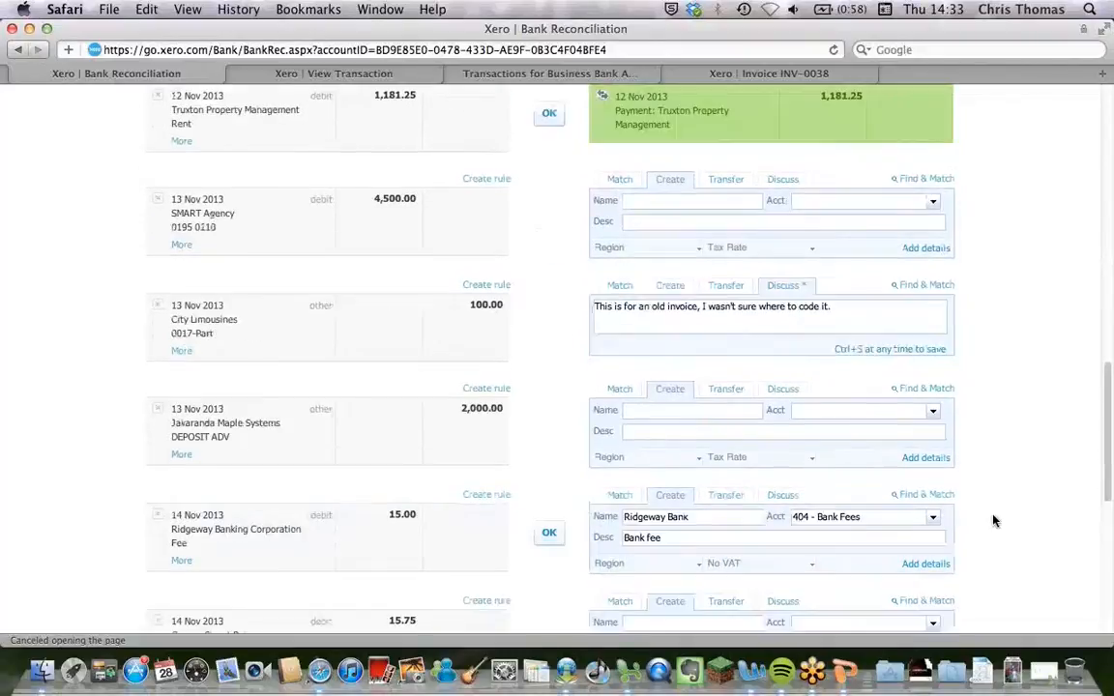
scroll(993, 521, up, 2)
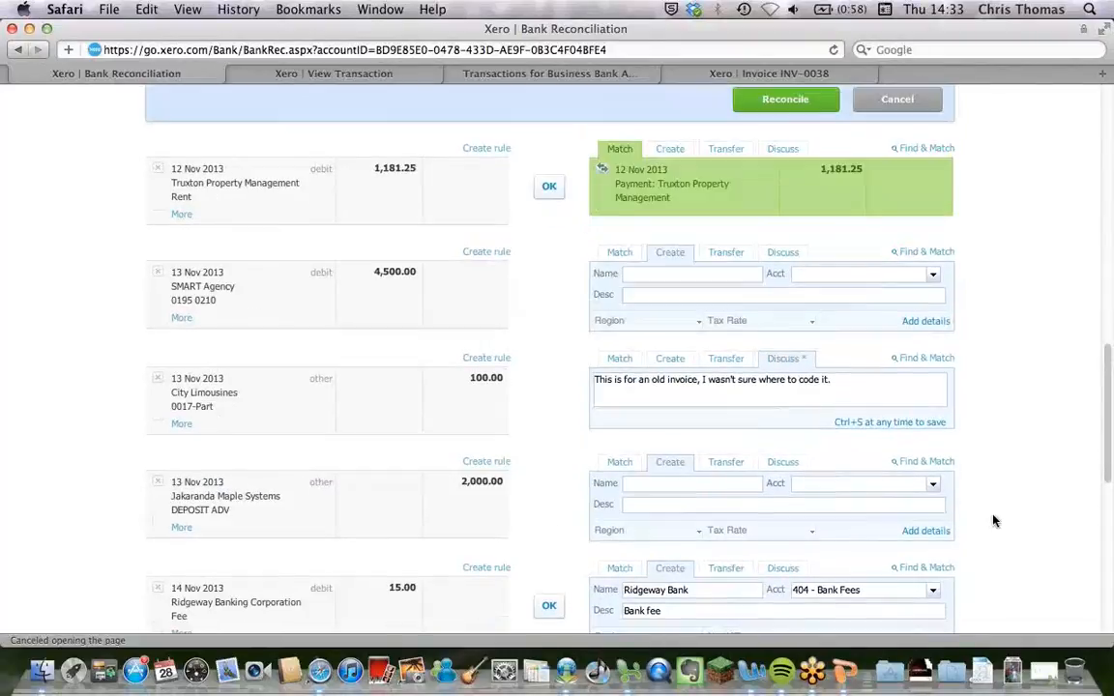
scroll(993, 521, up, 1)
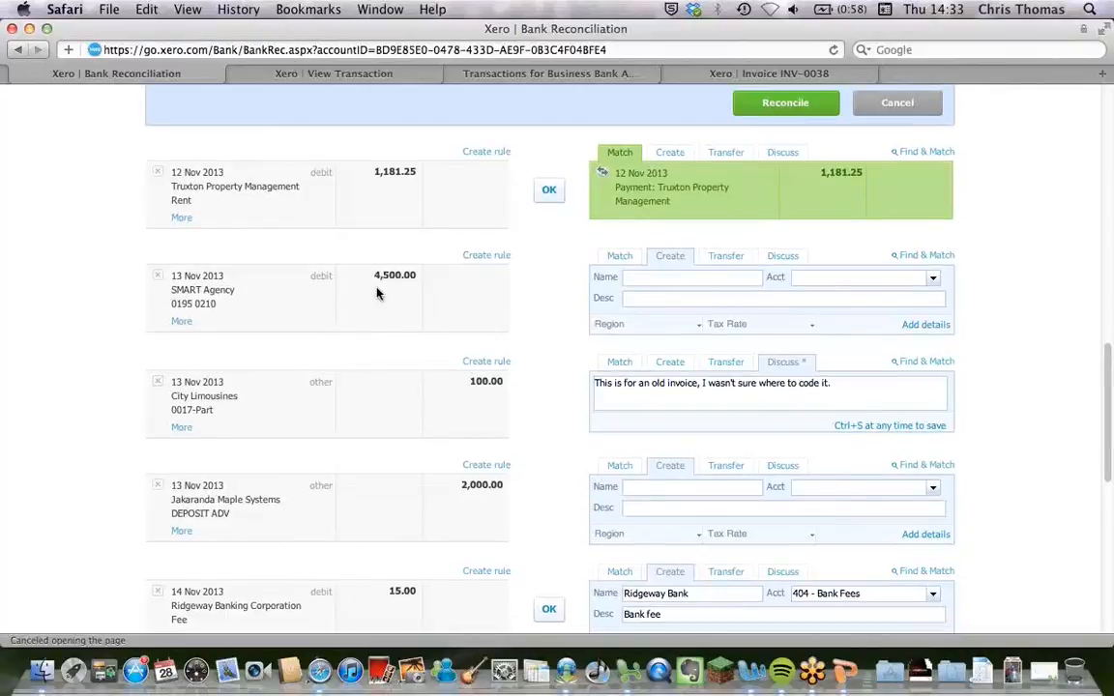
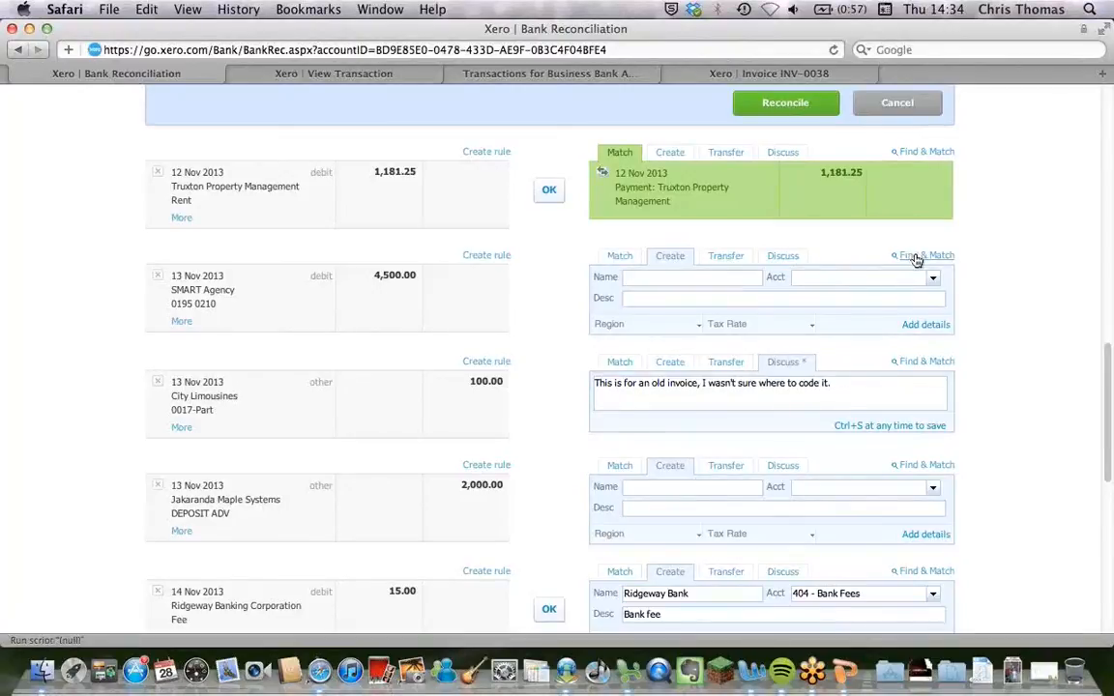
scroll(915, 261, down, 5)
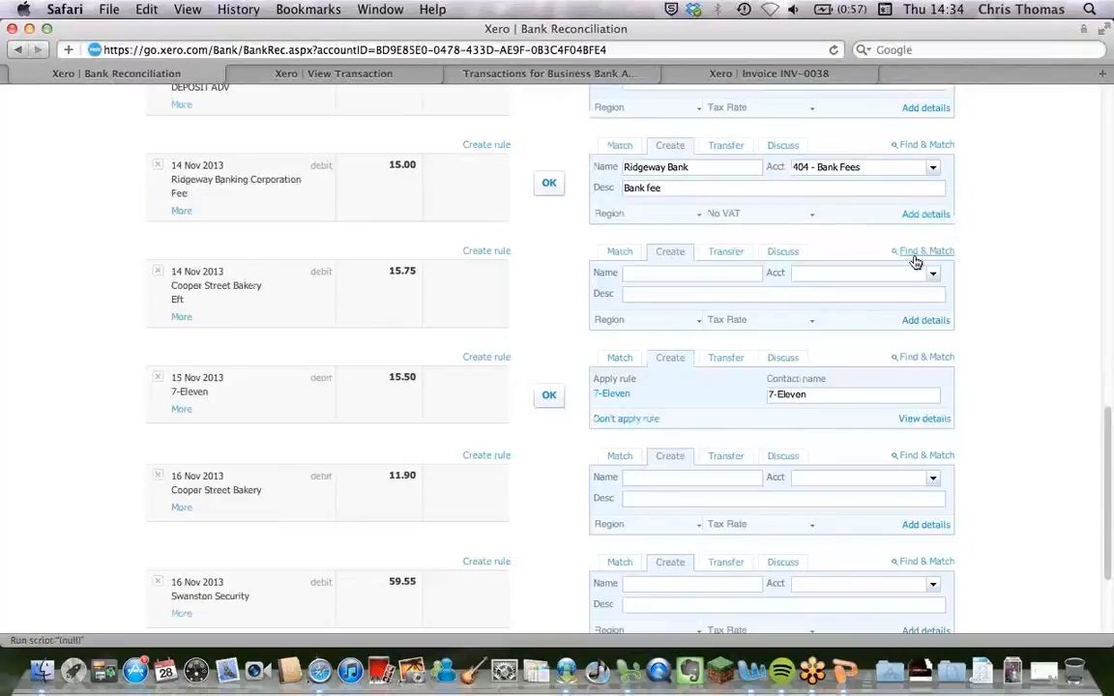
scroll(915, 262, up, 5)
scroll(916, 263, down, 1)
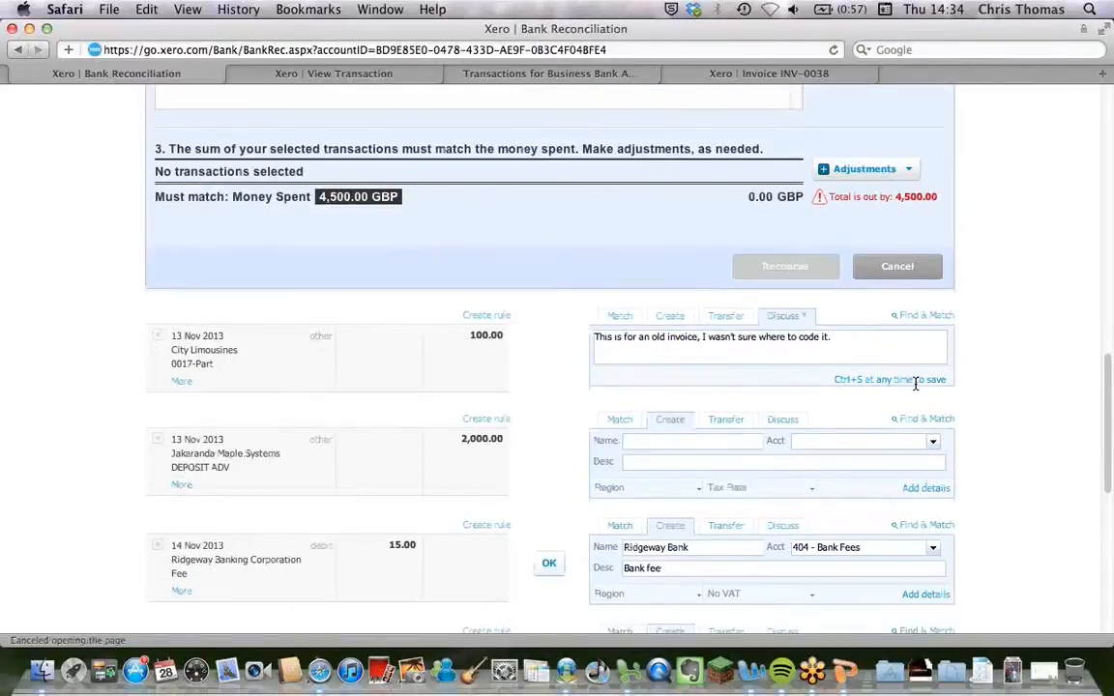
scroll(915, 384, down, 4)
scroll(916, 386, up, 2)
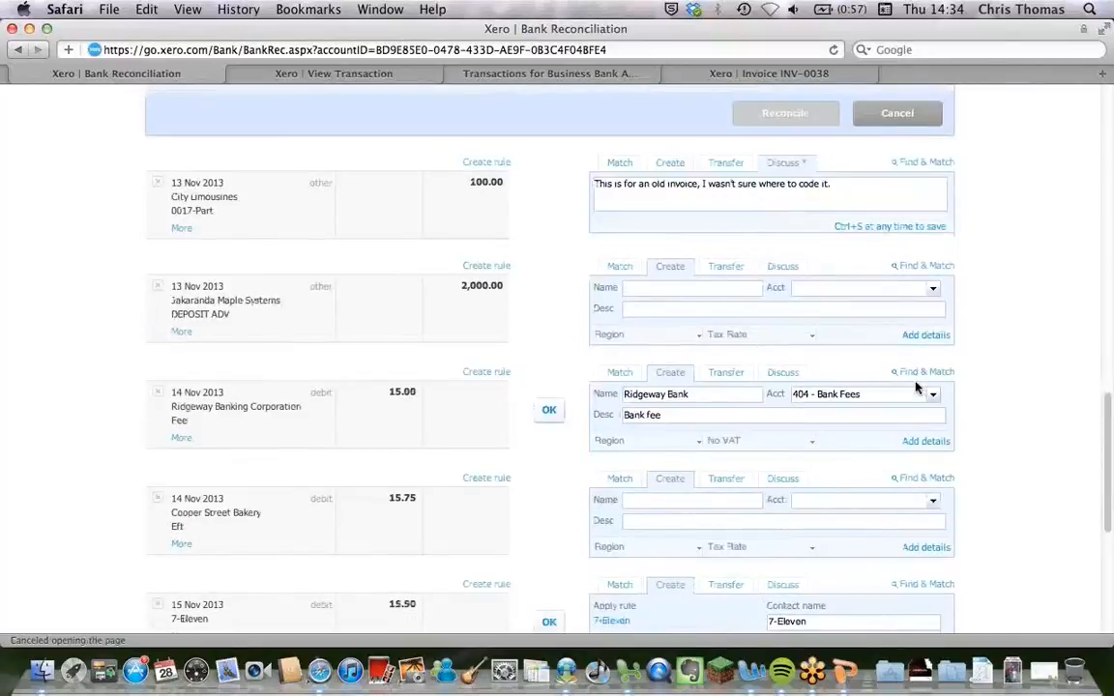
scroll(916, 386, up, 1)
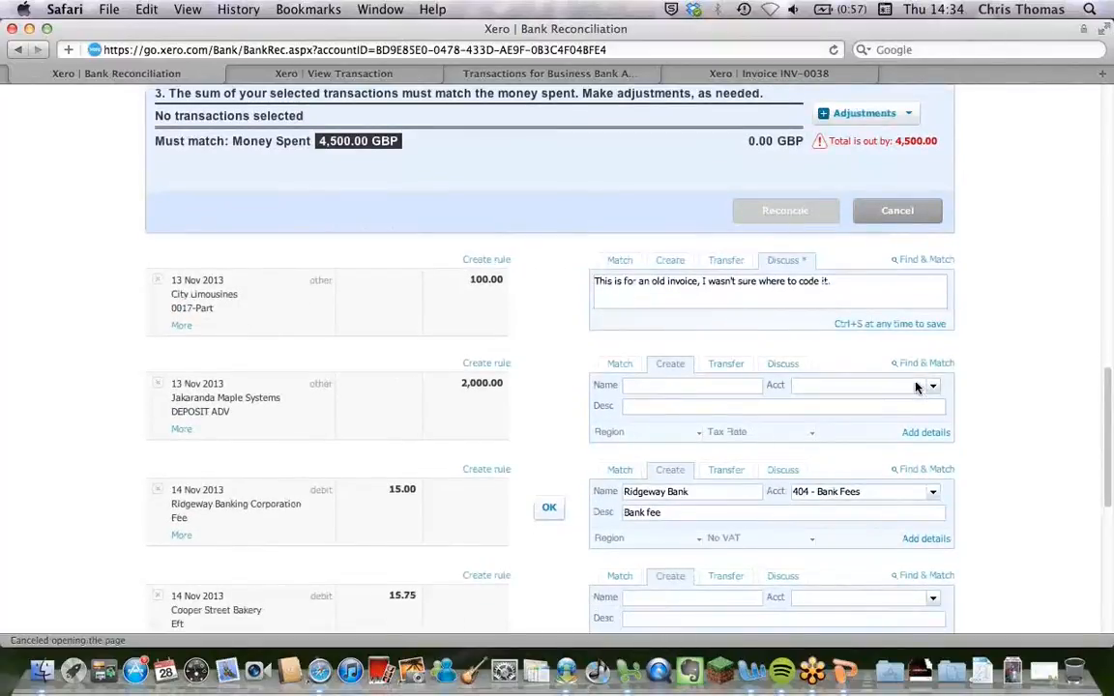
scroll(915, 386, up, 6)
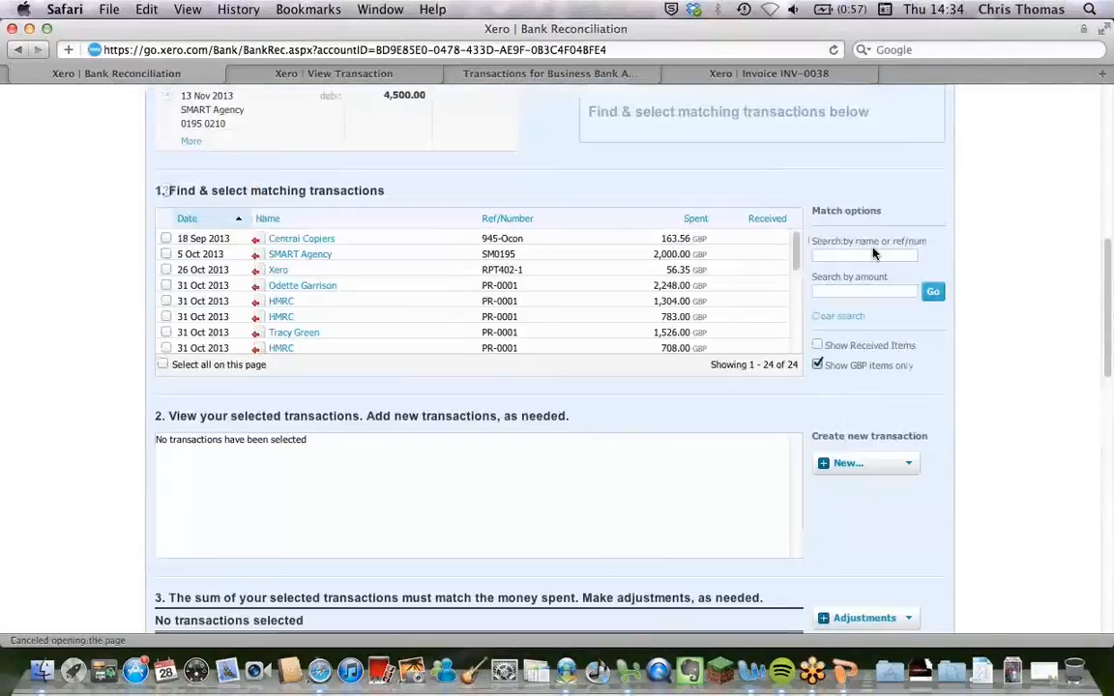
- Search the matching transactions for "smart" and select the 1 Nov 2013 SMART Agency bill of 4,000.00
click(872, 255)
text(smart)
key(Return)
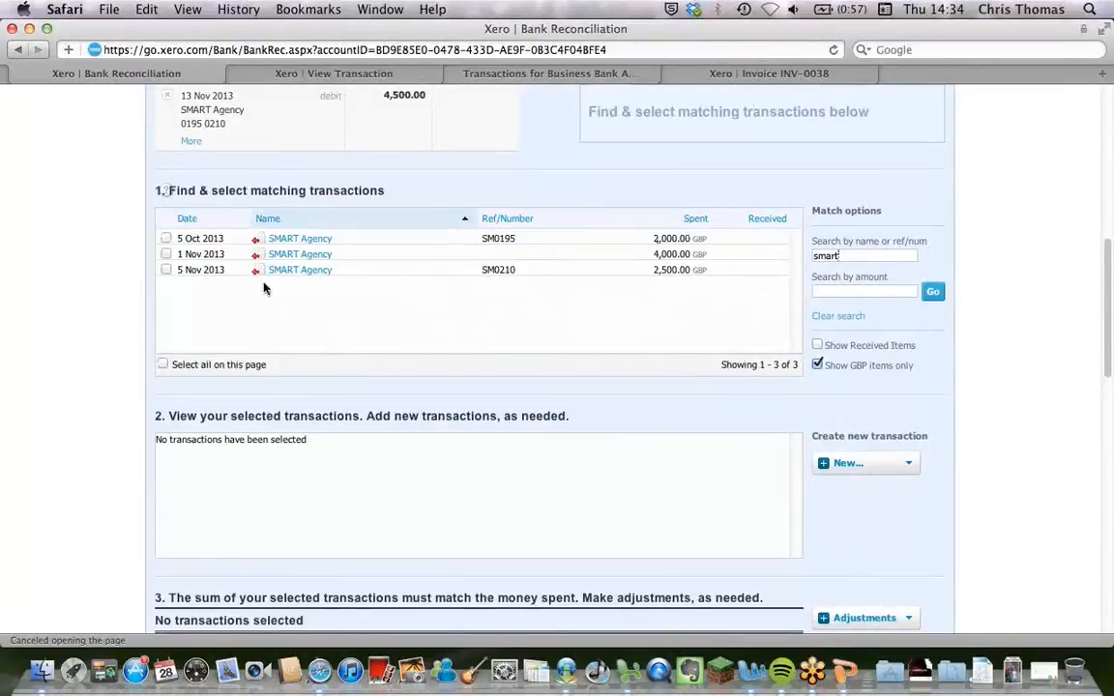
click(166, 253)
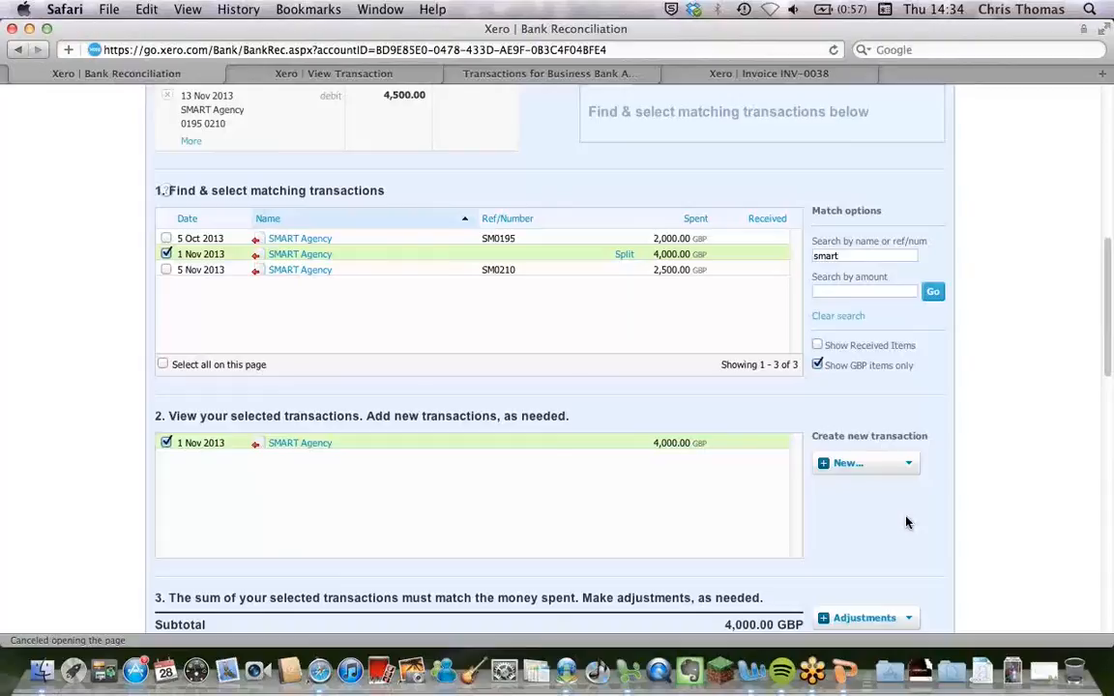
- Create a new transaction for the SMART Agency payment and set its type to Overpayment
click(856, 469)
click(851, 484)
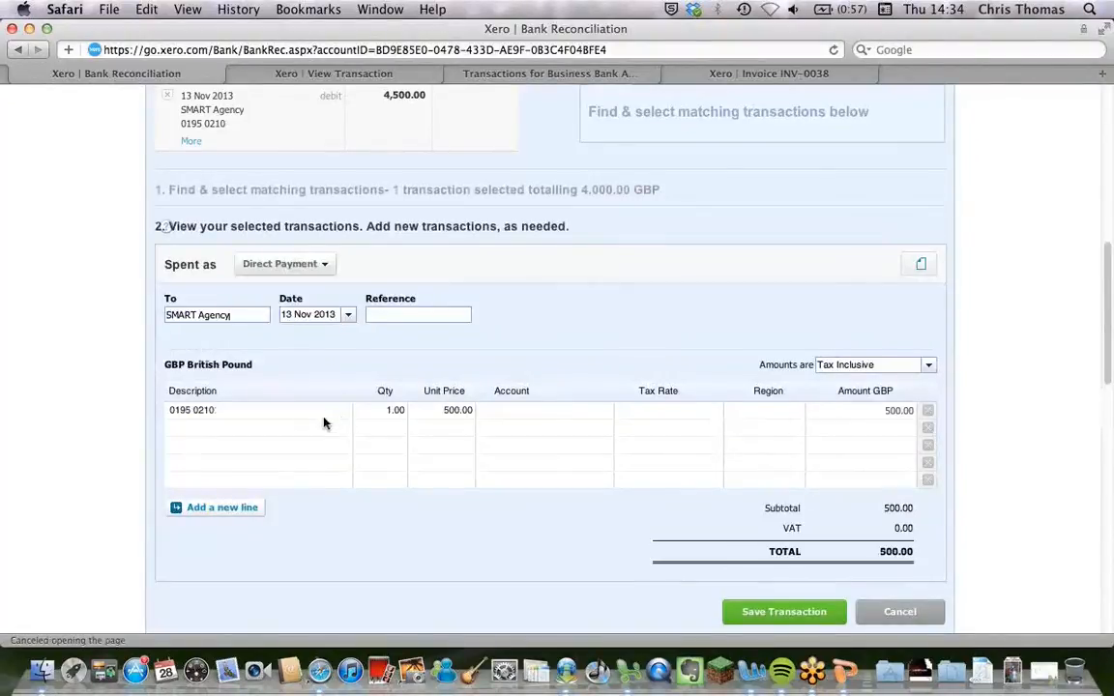
click(291, 263)
click(277, 324)
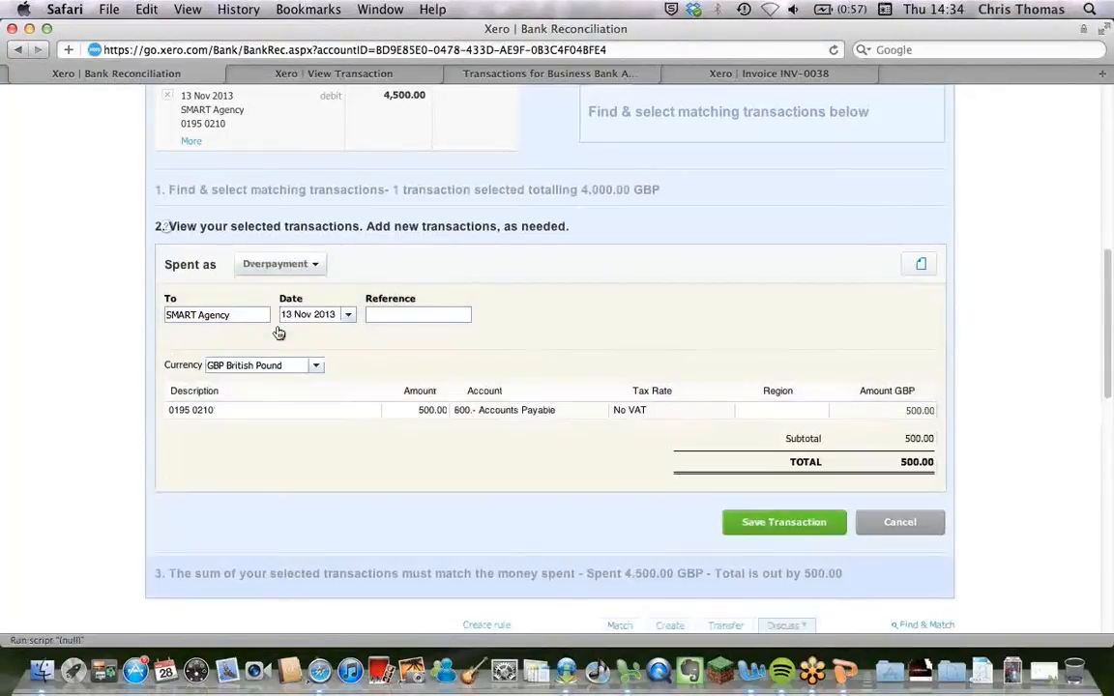
- Save the overpayment with the description "Inv 30th" and reconcile the SMART Agency statement line
click(203, 412)
drag(223, 420, 147, 409)
text(I)
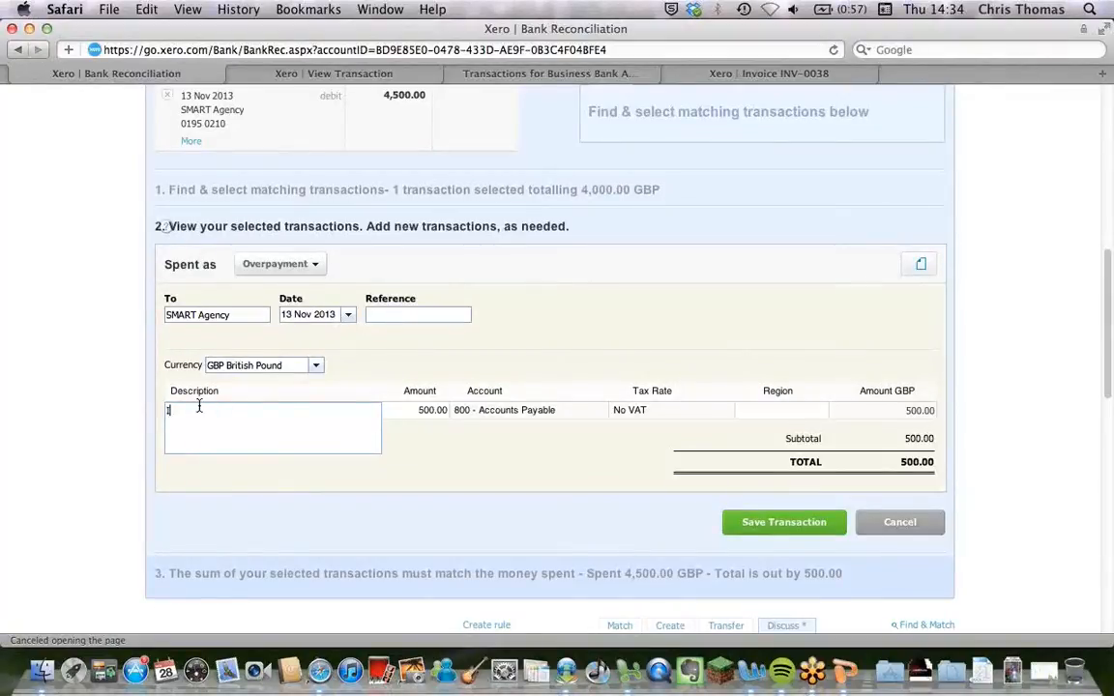
text(nv 30th)
click(446, 412)
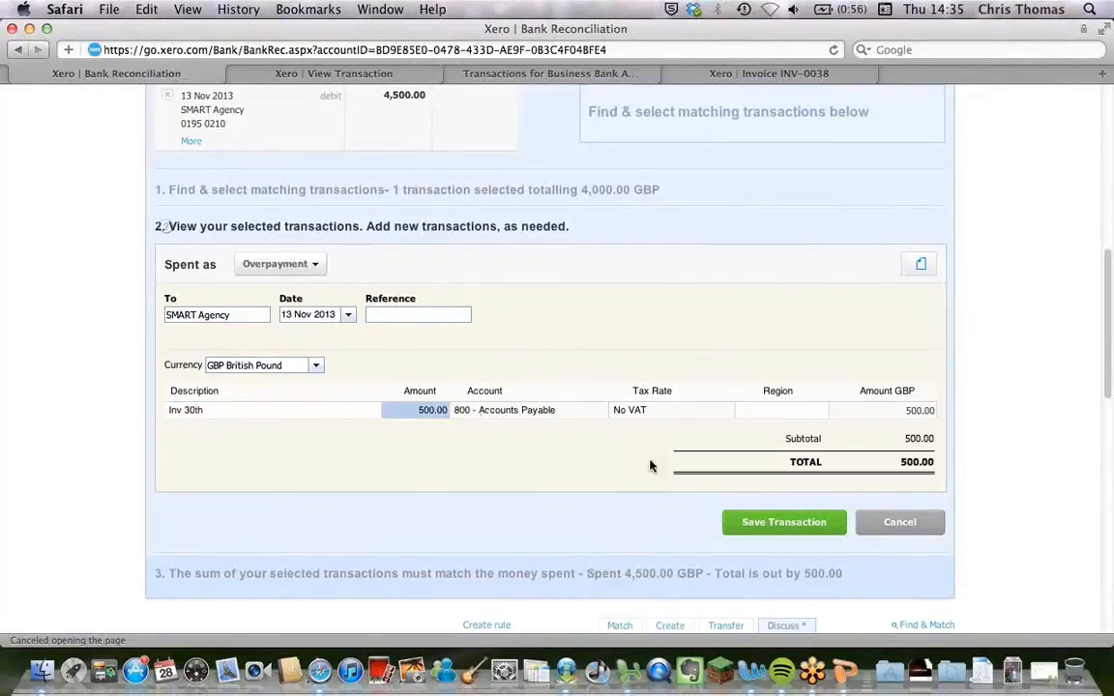
click(801, 530)
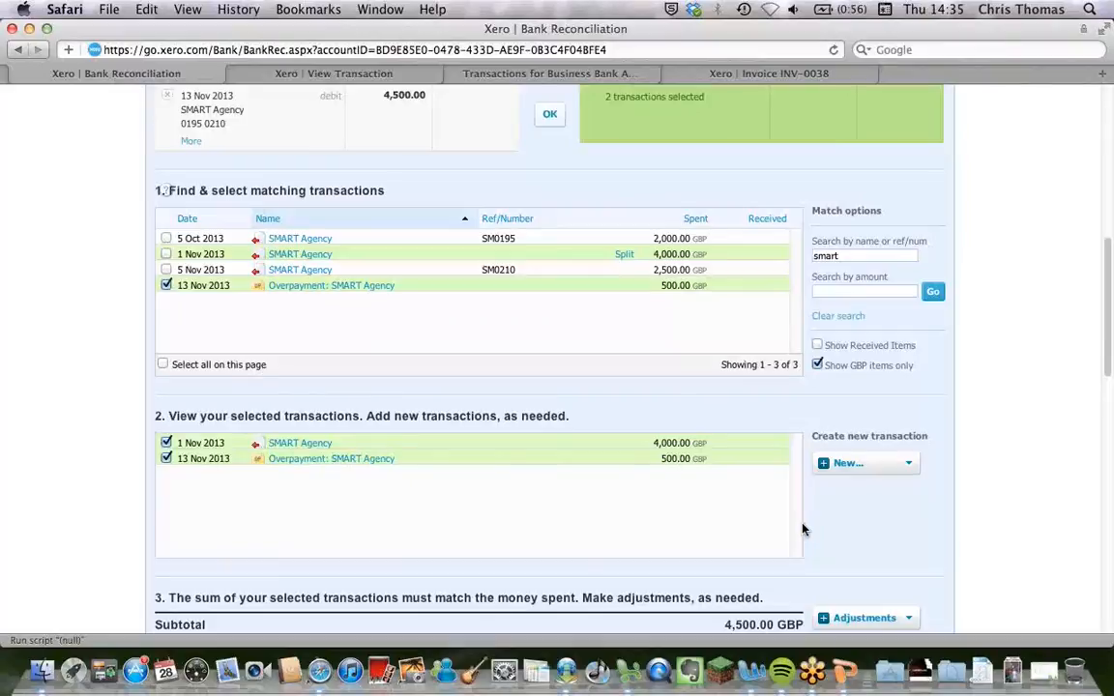
click(549, 114)
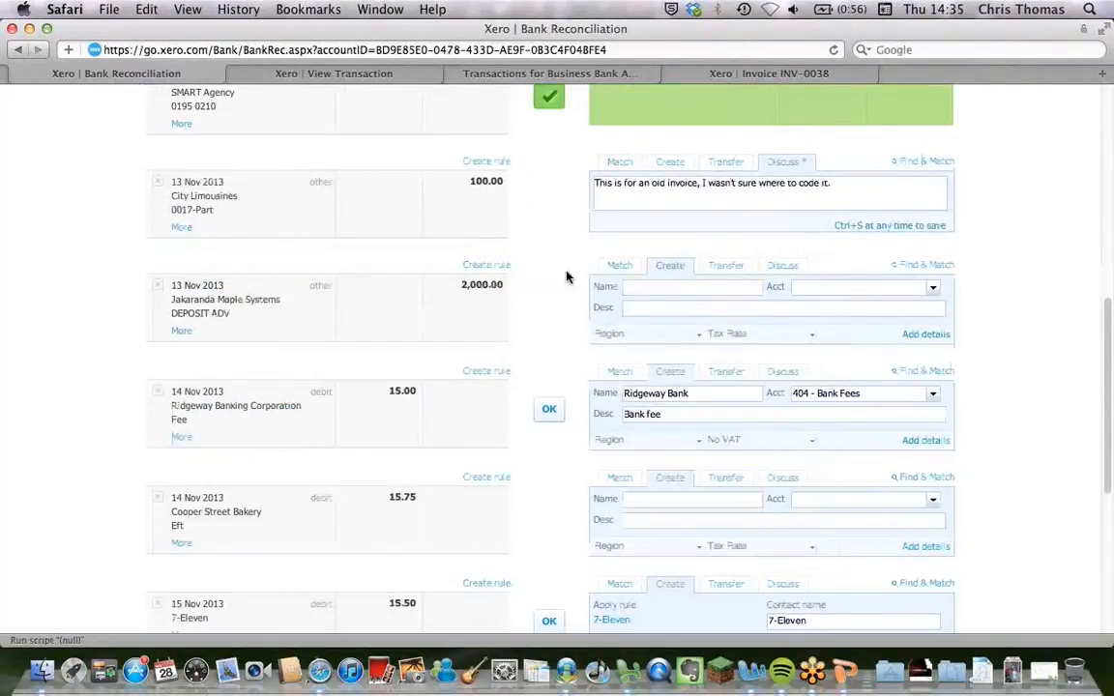
- Examine the remaining Business Bank Account statement lines awaiting reconciliation
scroll(570, 290, down, 2)
scroll(576, 320, down, 3)
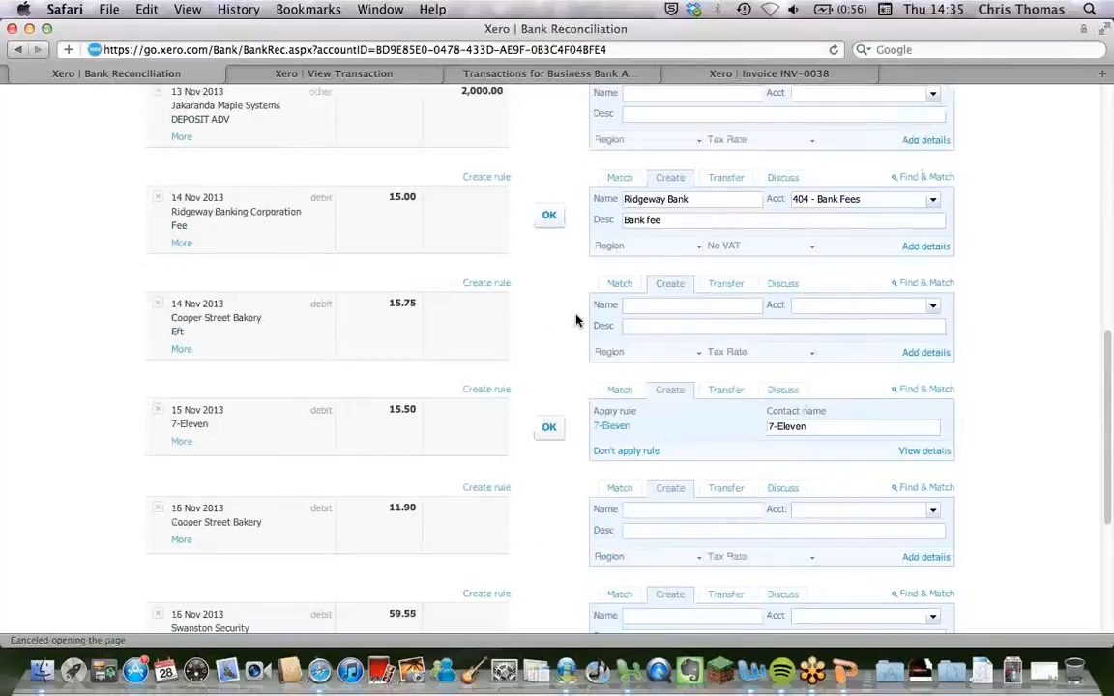
scroll(576, 320, up, 1)
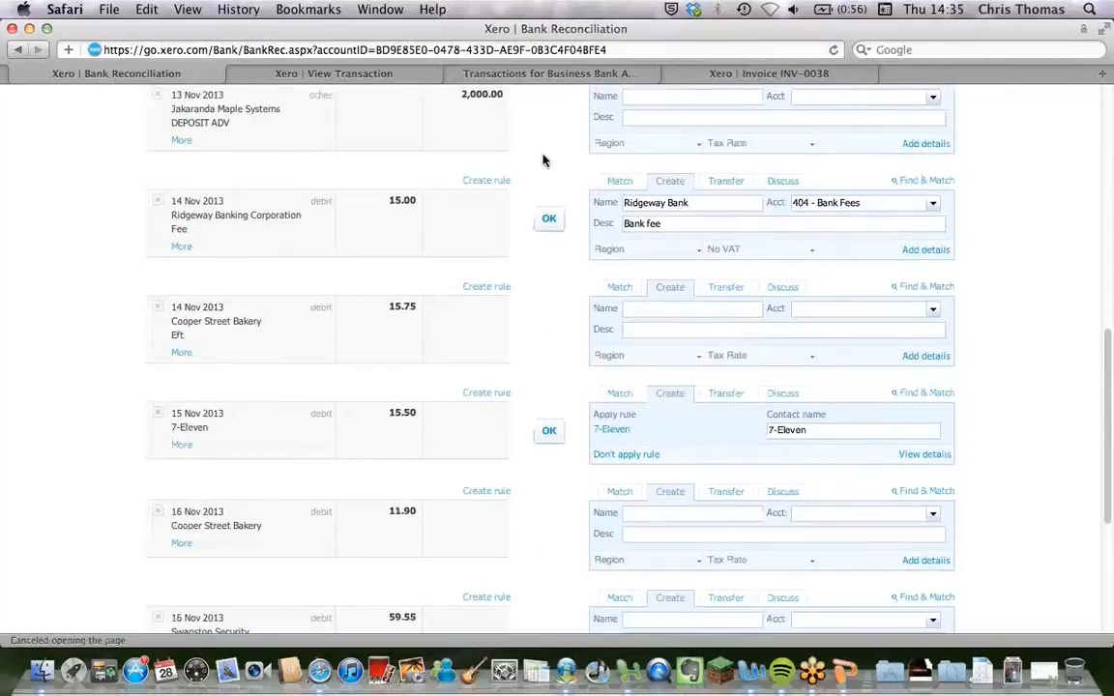
scroll(543, 160, up, 3)
scroll(543, 160, up, 5)
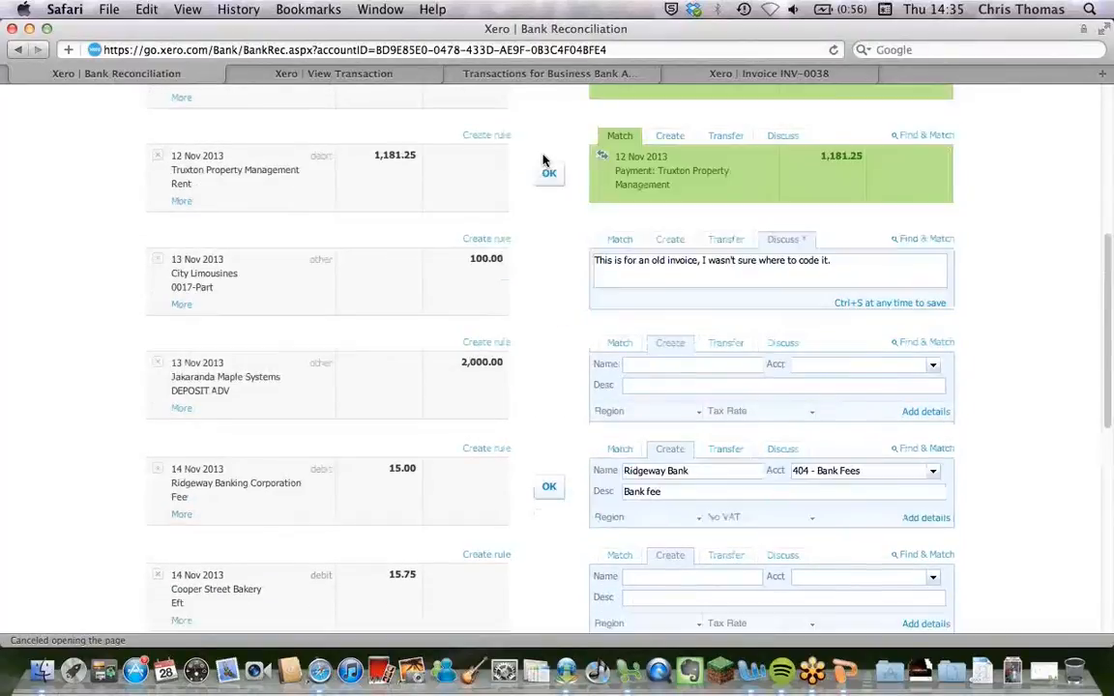
scroll(551, 183, up, 5)
scroll(558, 207, up, 2)
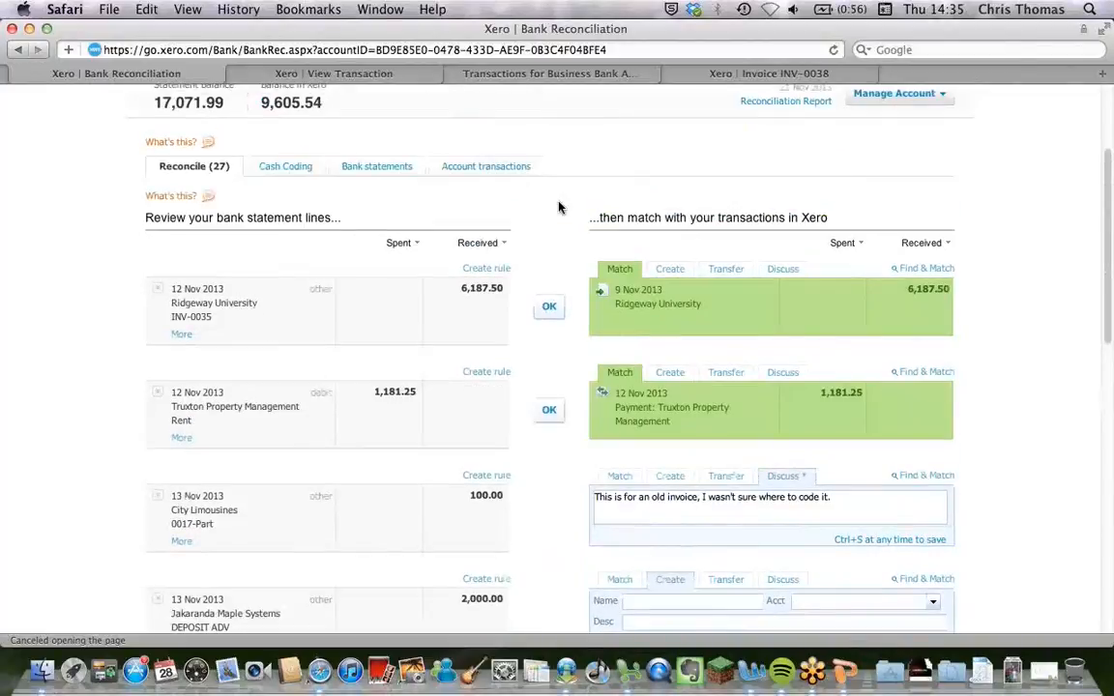
scroll(557, 207, up, 5)
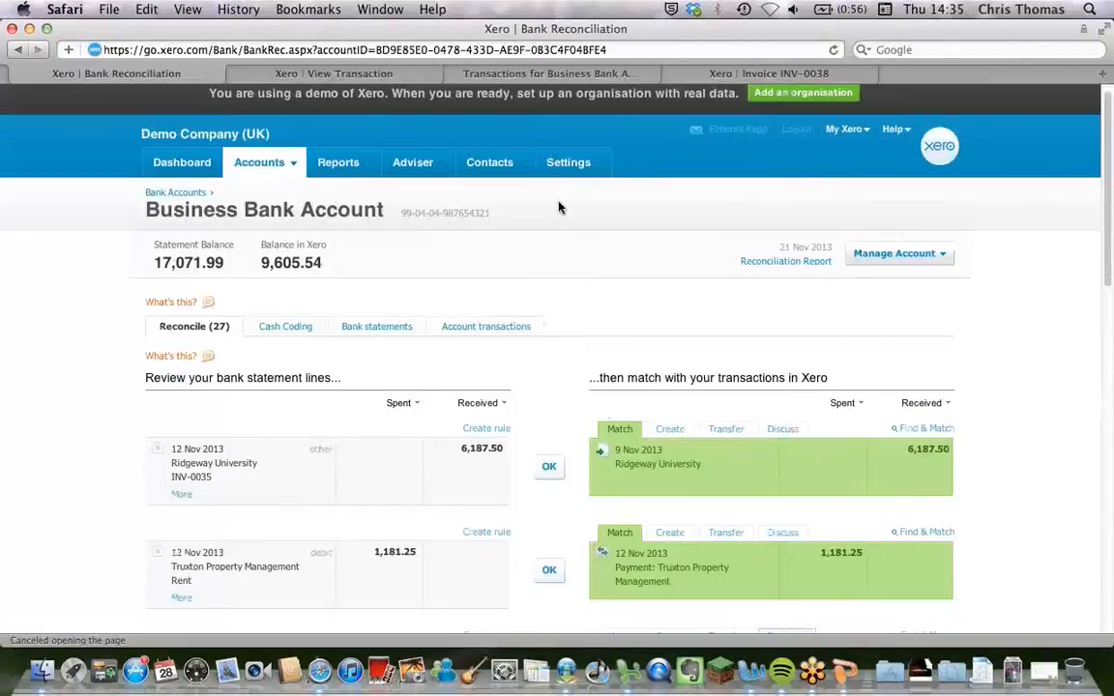
- Find SMART Agency among the supplier contacts starting with S and open its contact record
mouse_move(489, 162)
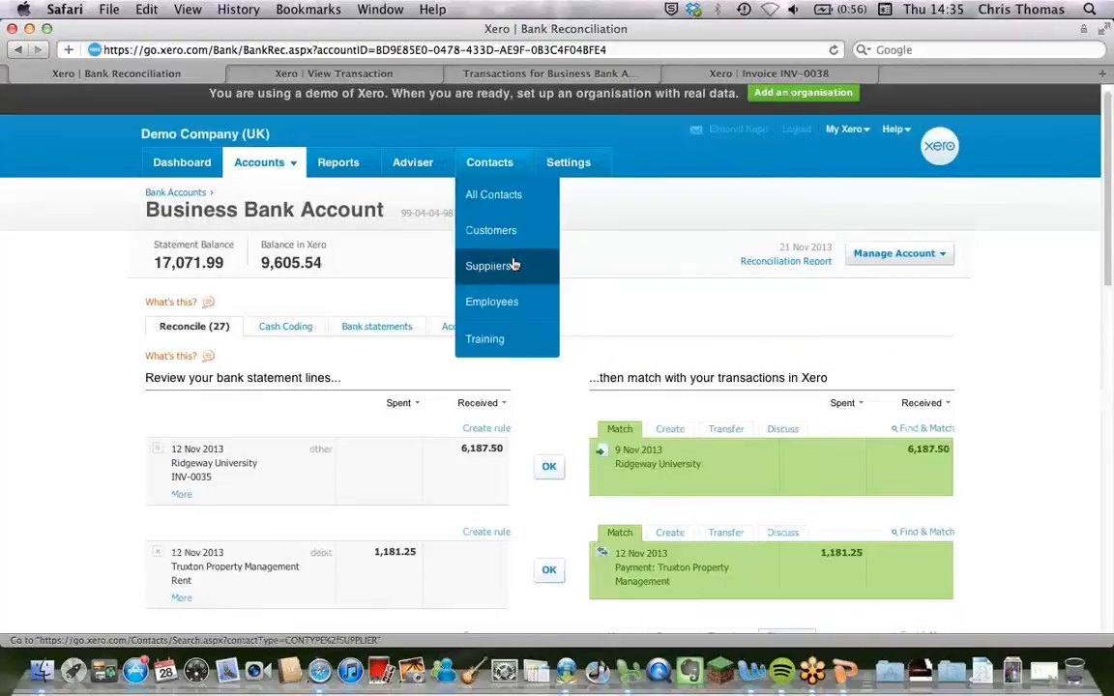
click(514, 238)
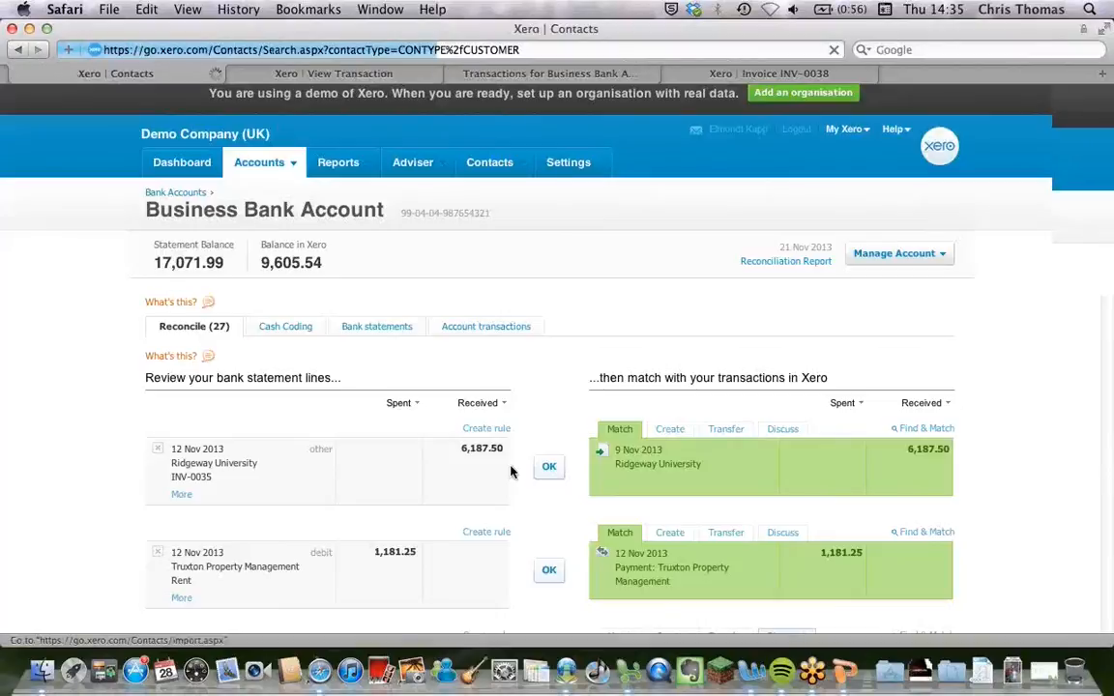
mouse_move(486, 188)
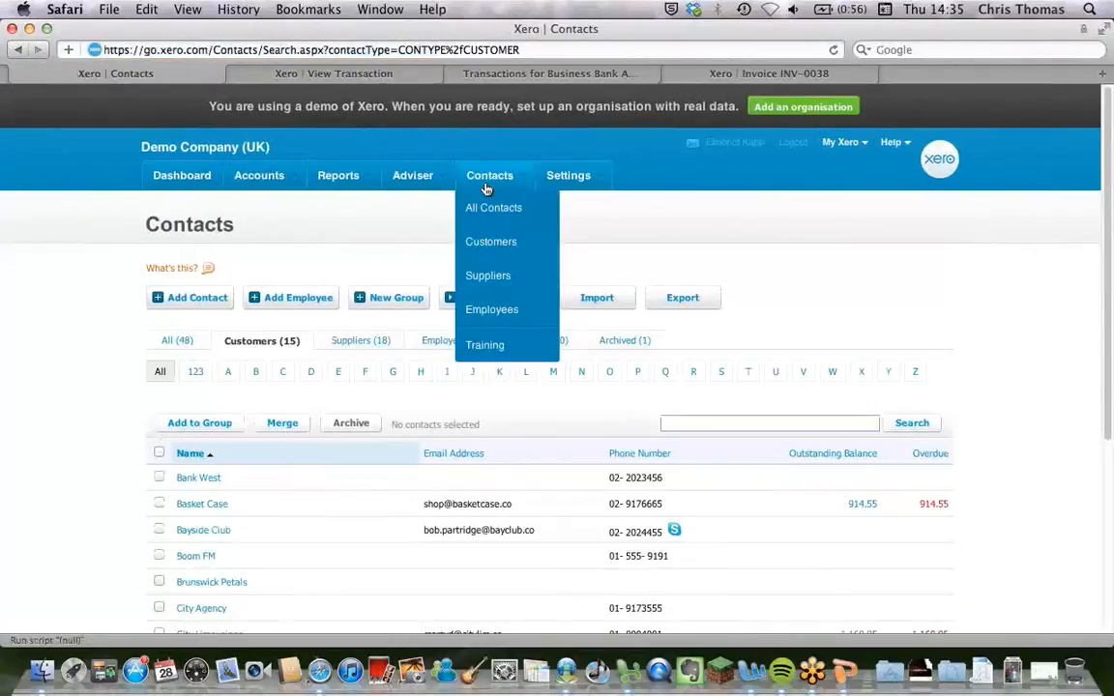
click(487, 276)
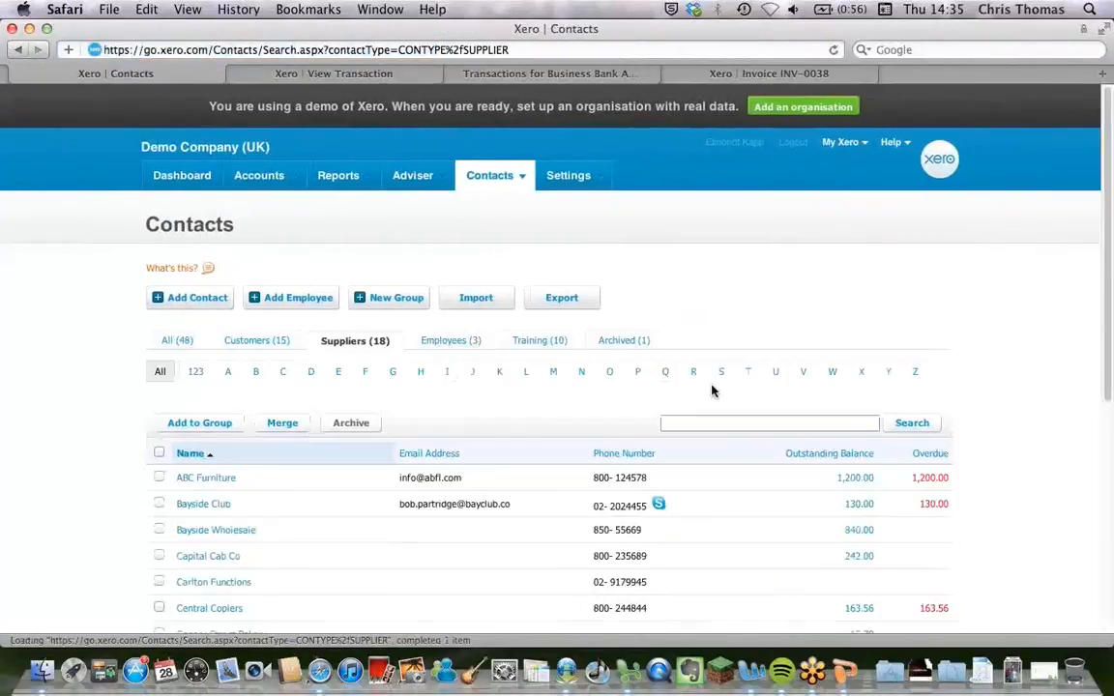
click(720, 375)
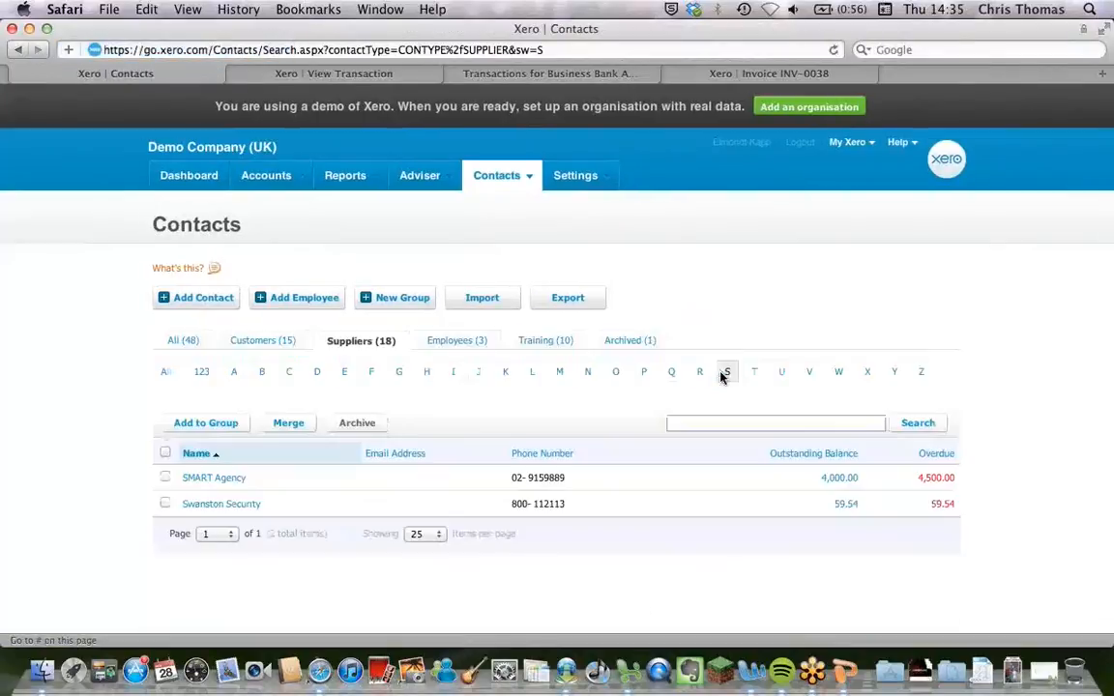
click(238, 480)
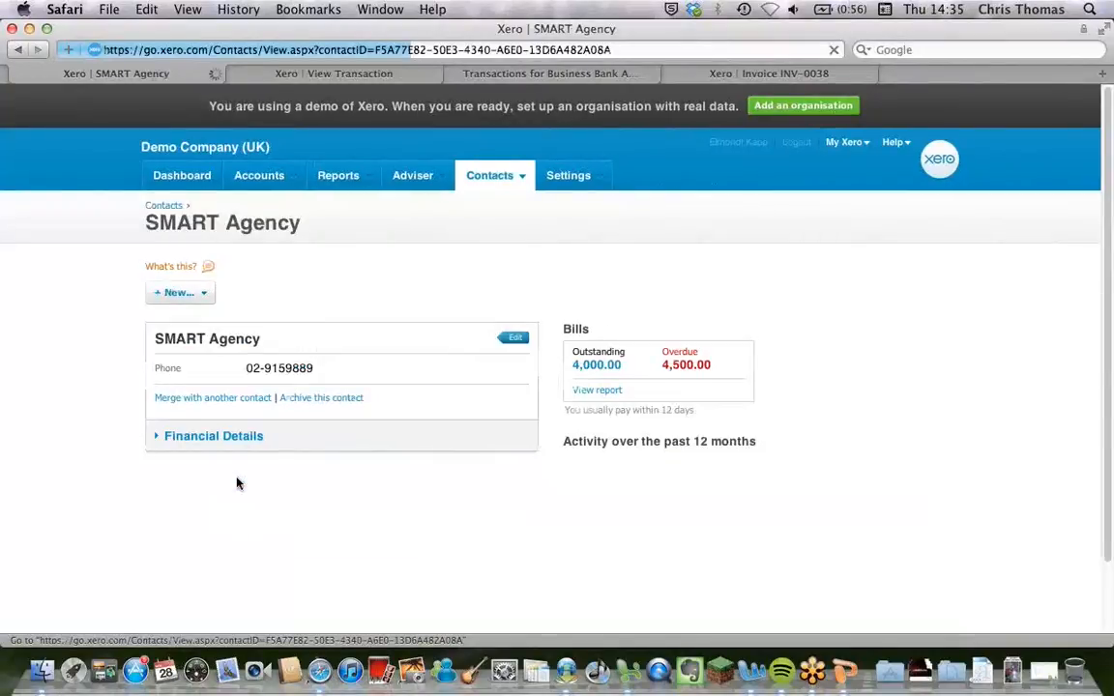
- Open SMART Agency's outstanding bills report and view the 13 Nov 2013 overpayment with its available options
click(592, 366)
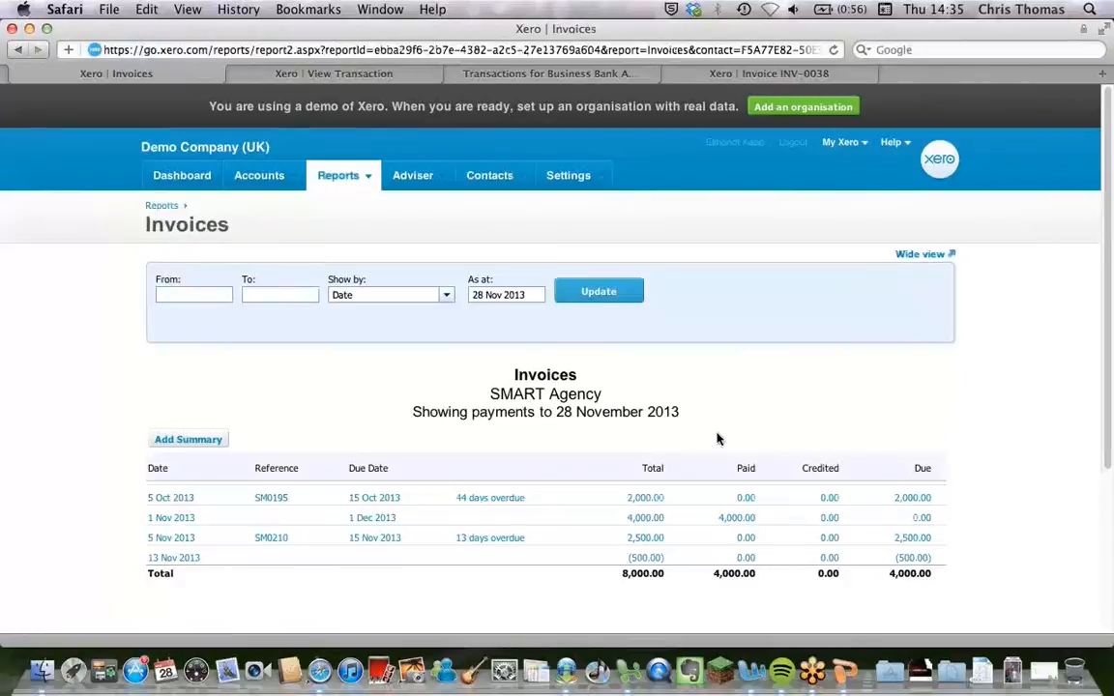
click(636, 559)
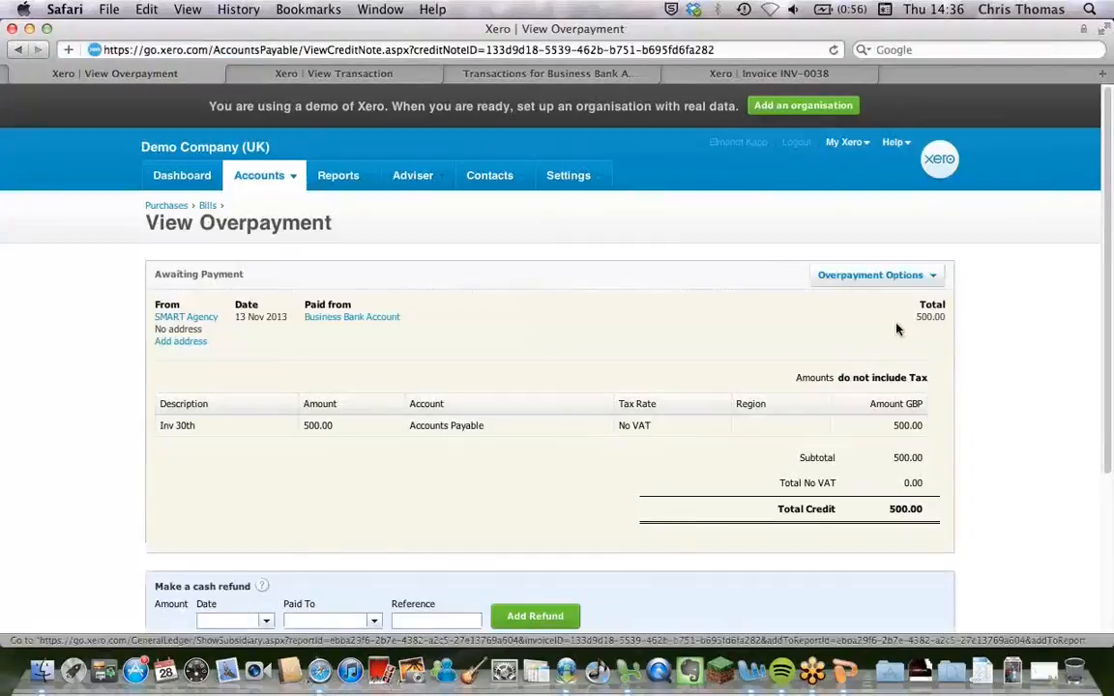
click(873, 275)
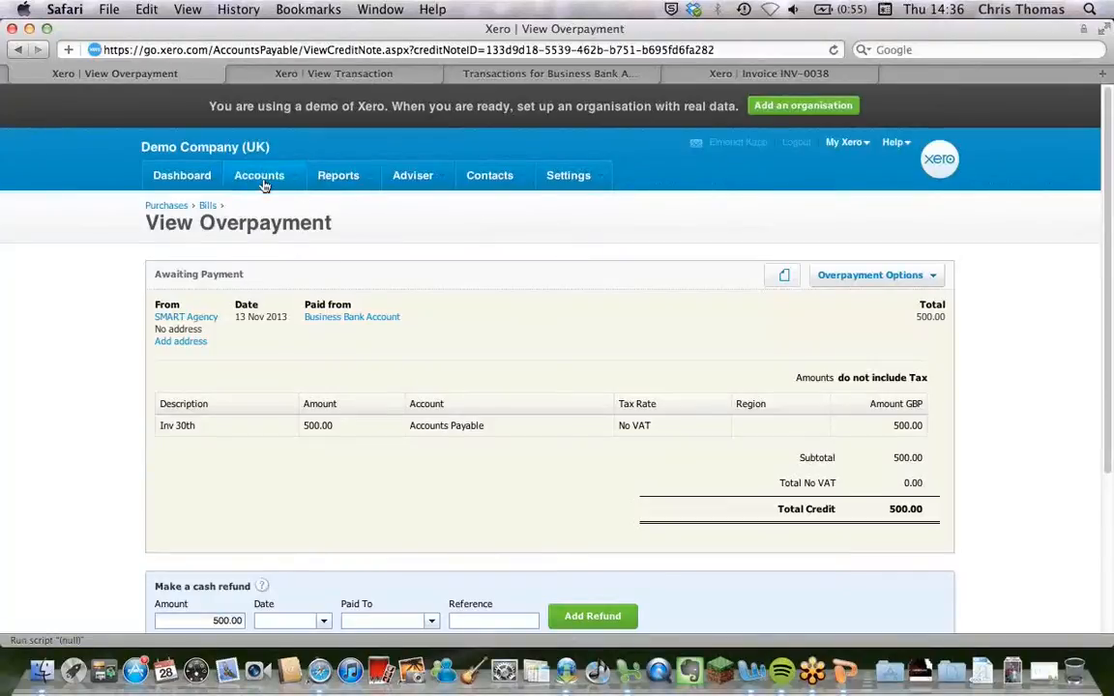
- Return to the Business Bank Account reconciliation and start Find & Match for the 14 Nov 2013 Cooper Street Bakery payment of 15.75
mouse_move(263, 189)
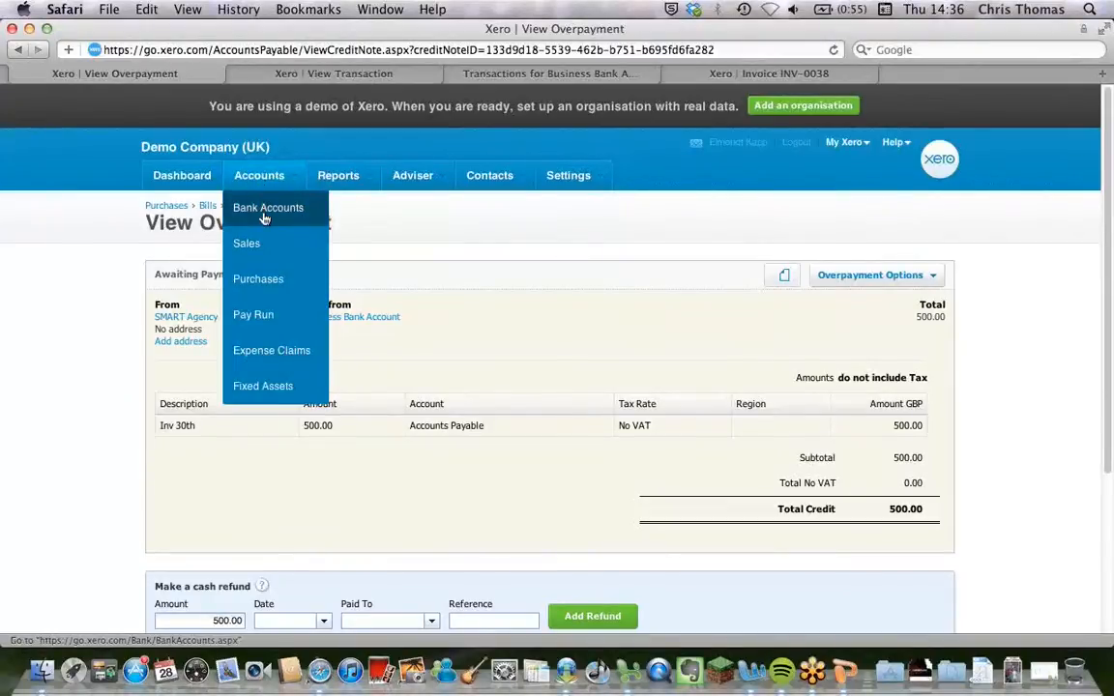
click(263, 217)
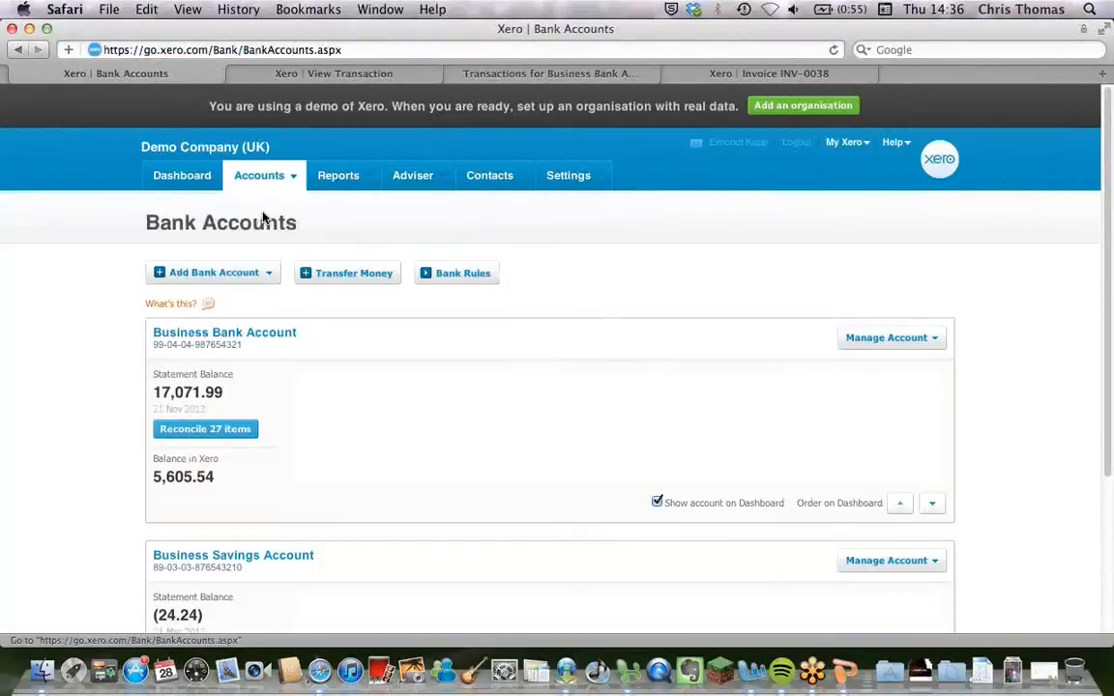
click(227, 433)
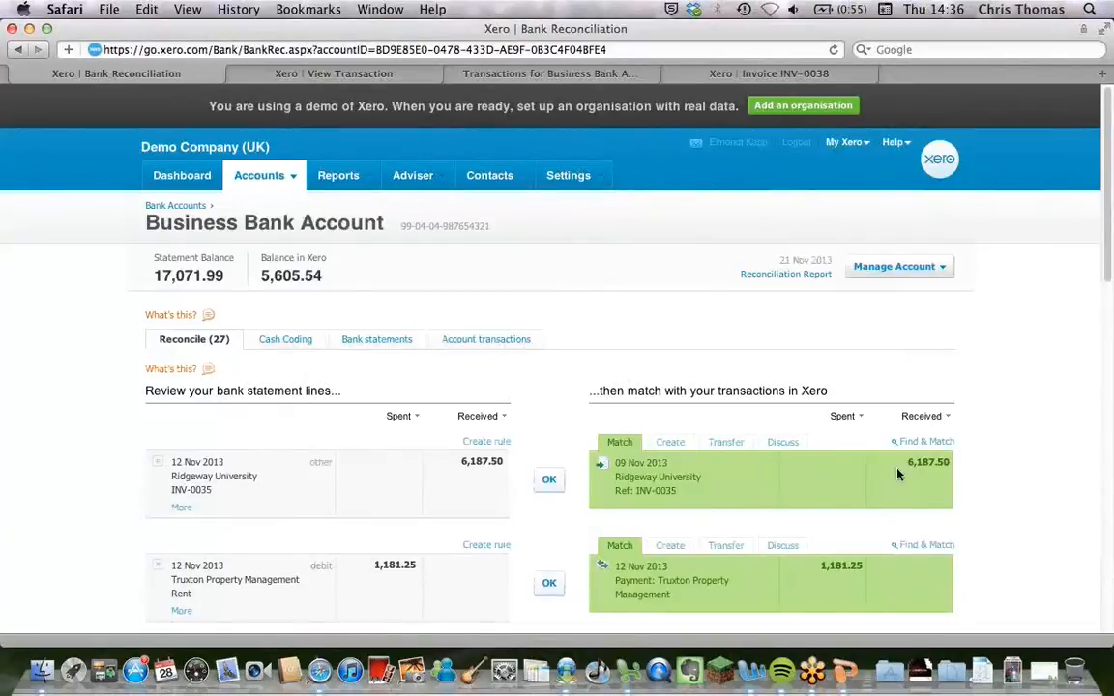
scroll(887, 474, down, 3)
scroll(887, 473, down, 2)
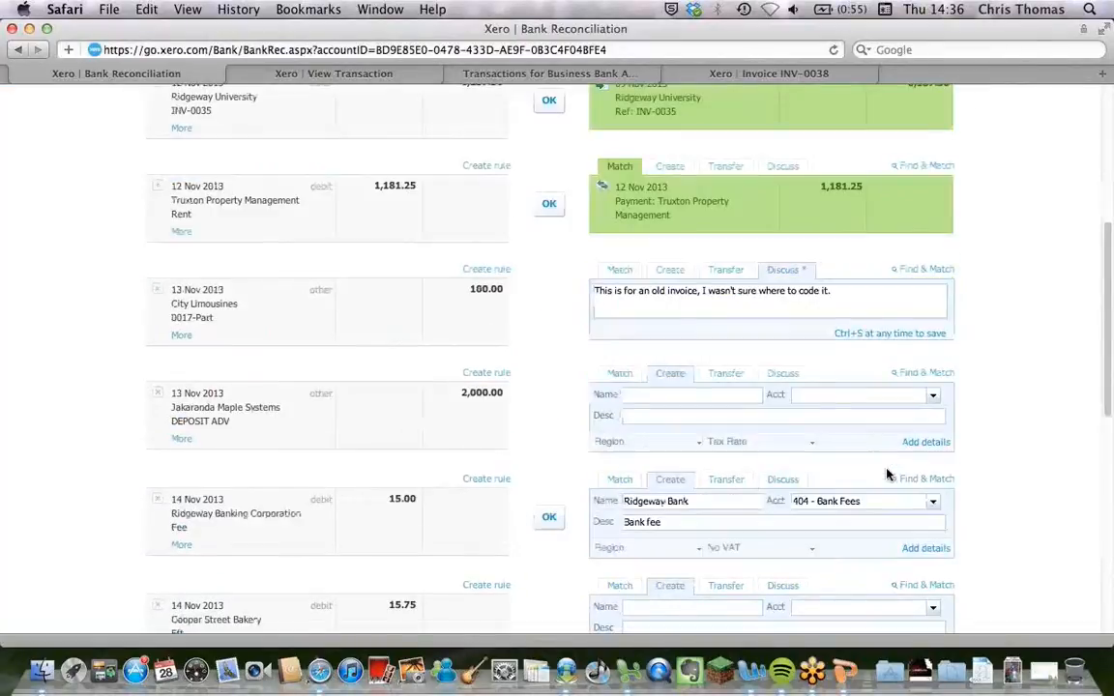
scroll(888, 474, down, 6)
scroll(888, 474, down, 1)
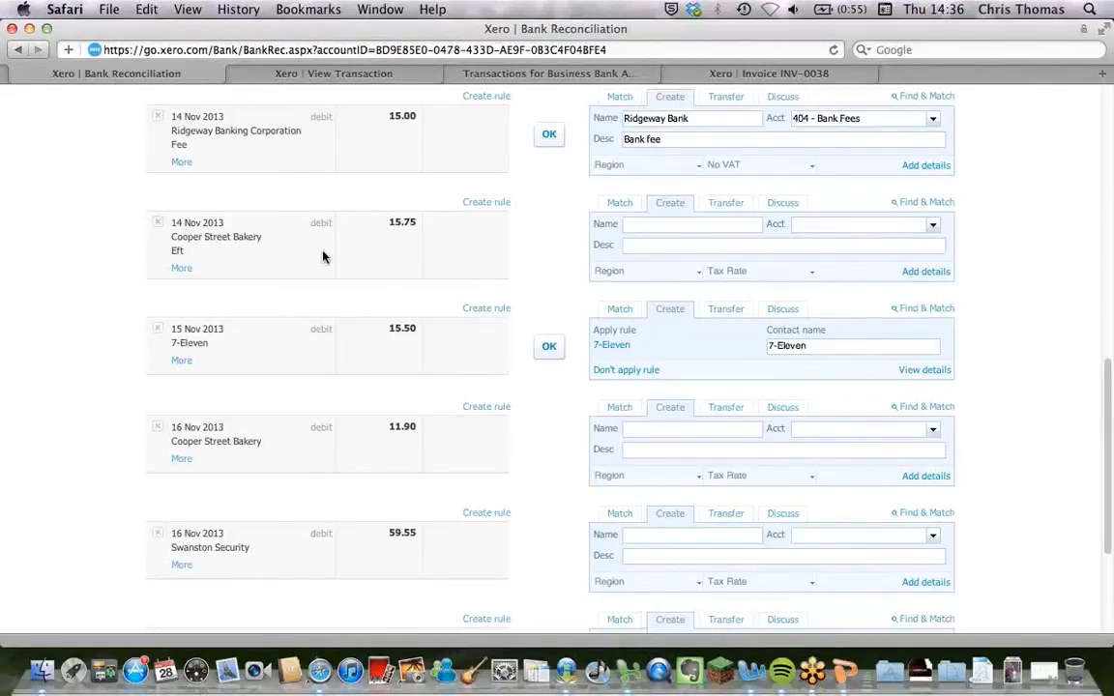
click(925, 204)
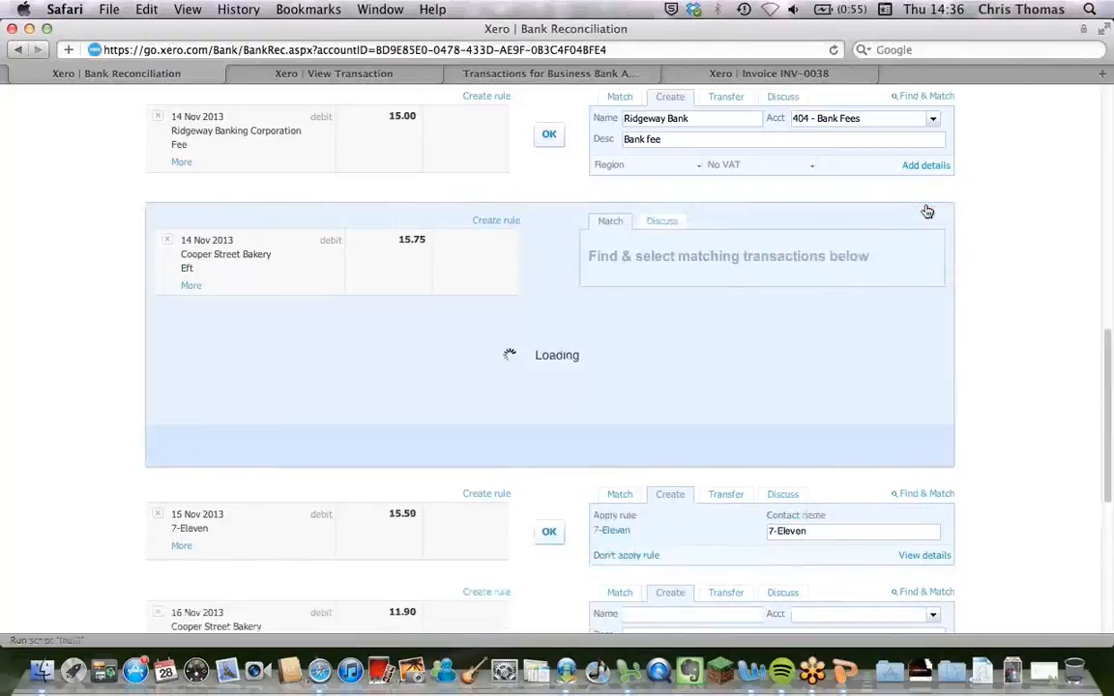
- Search the matching transactions for "cooper" and select the 1 Nov 2013 Cooper Street Bakery bill of 15.70
click(863, 398)
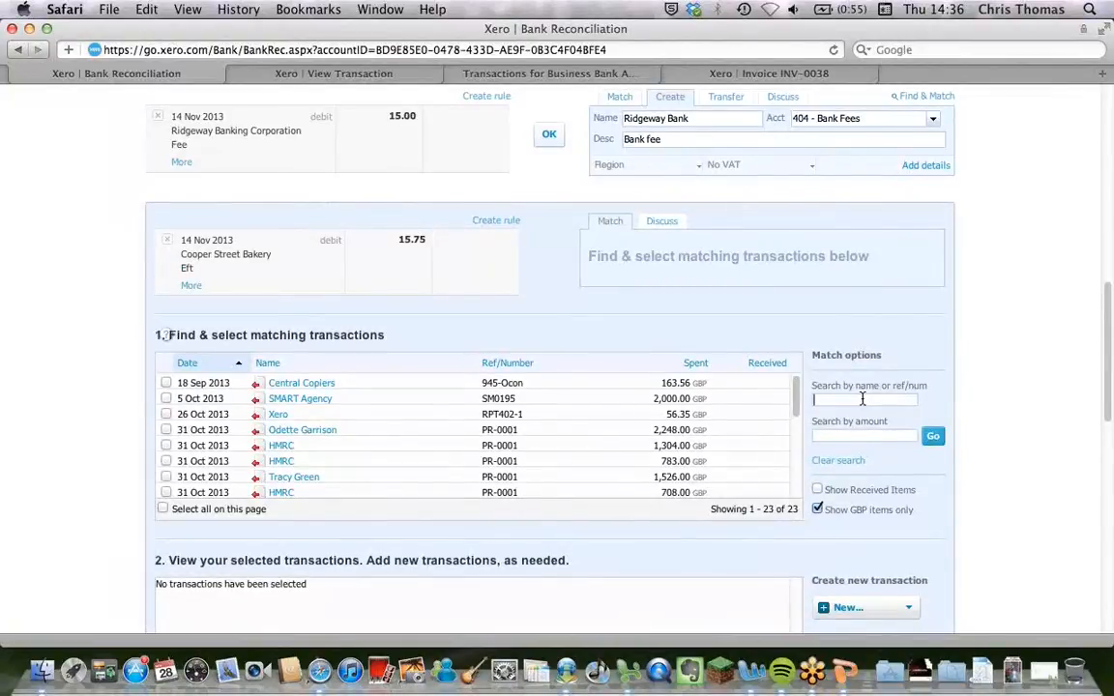
text(cooper)
key(Return)
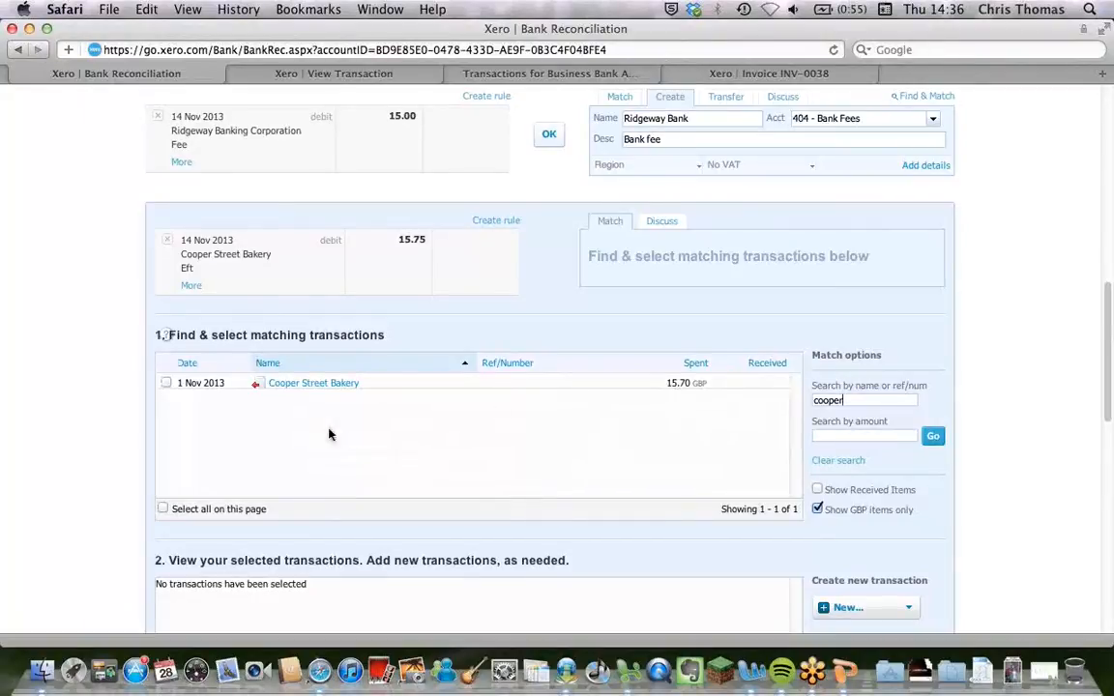
click(166, 383)
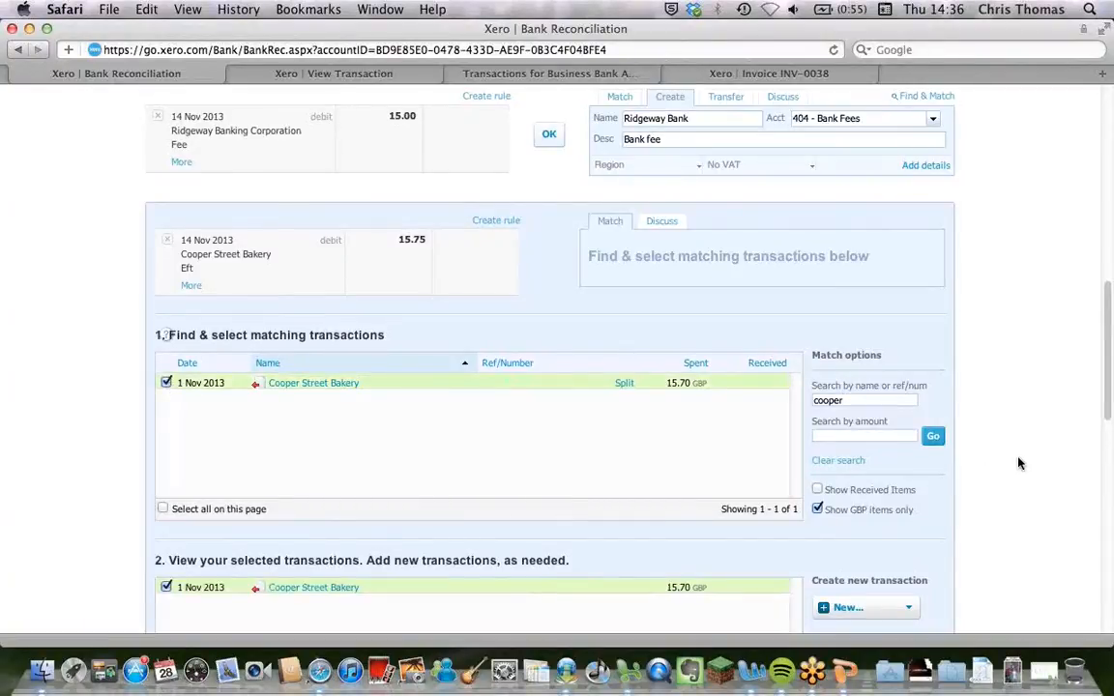
- Add a minor adjustment of 0.05 to the Cooper Street Bakery match
scroll(1018, 463, down, 1)
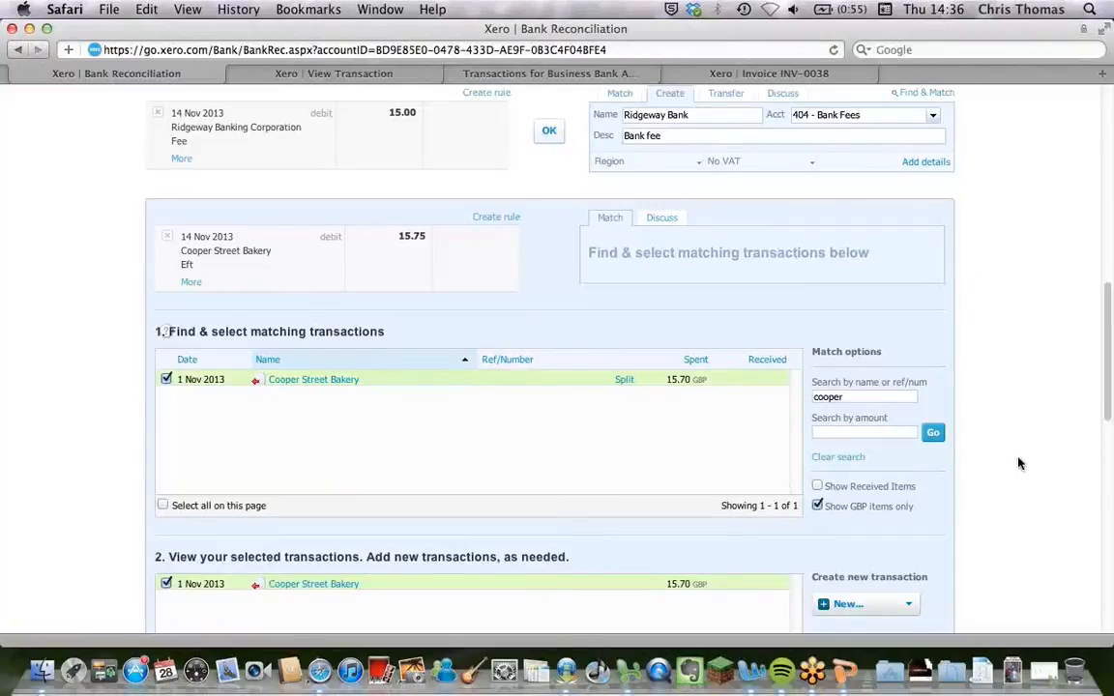
scroll(1018, 463, down, 5)
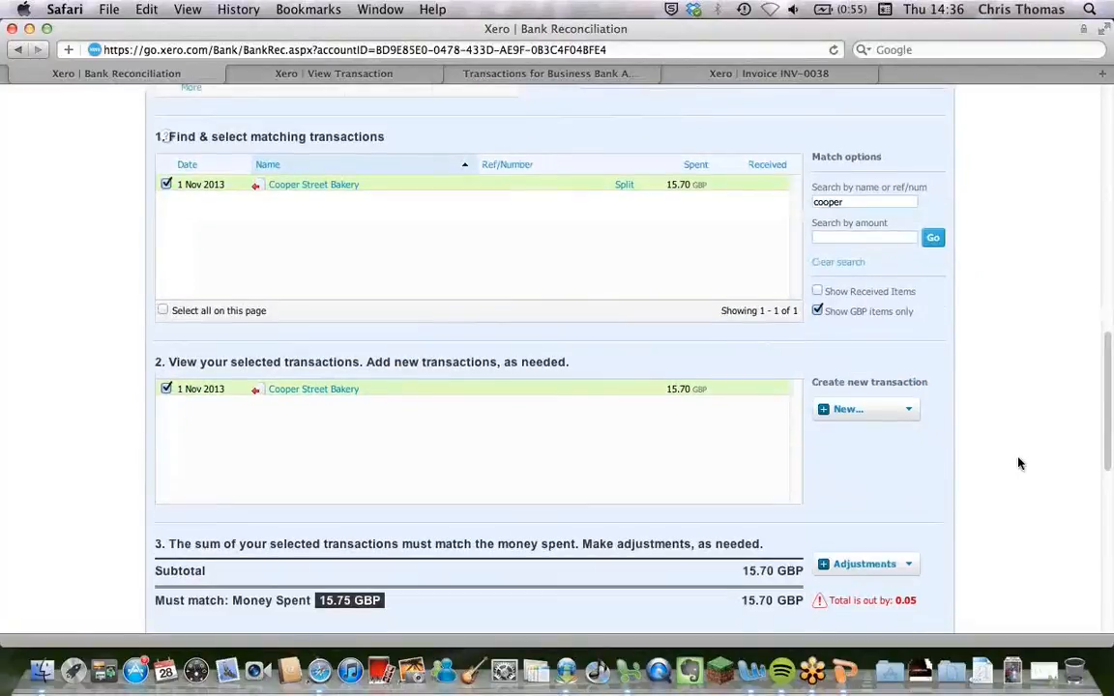
scroll(1018, 463, down, 2)
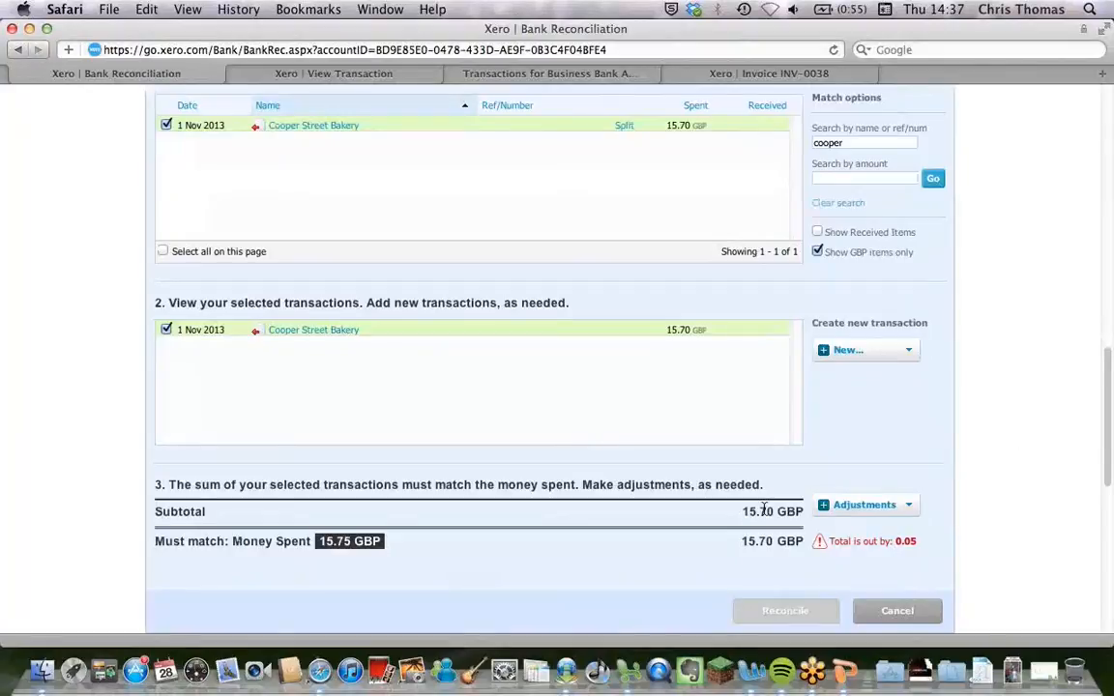
click(913, 506)
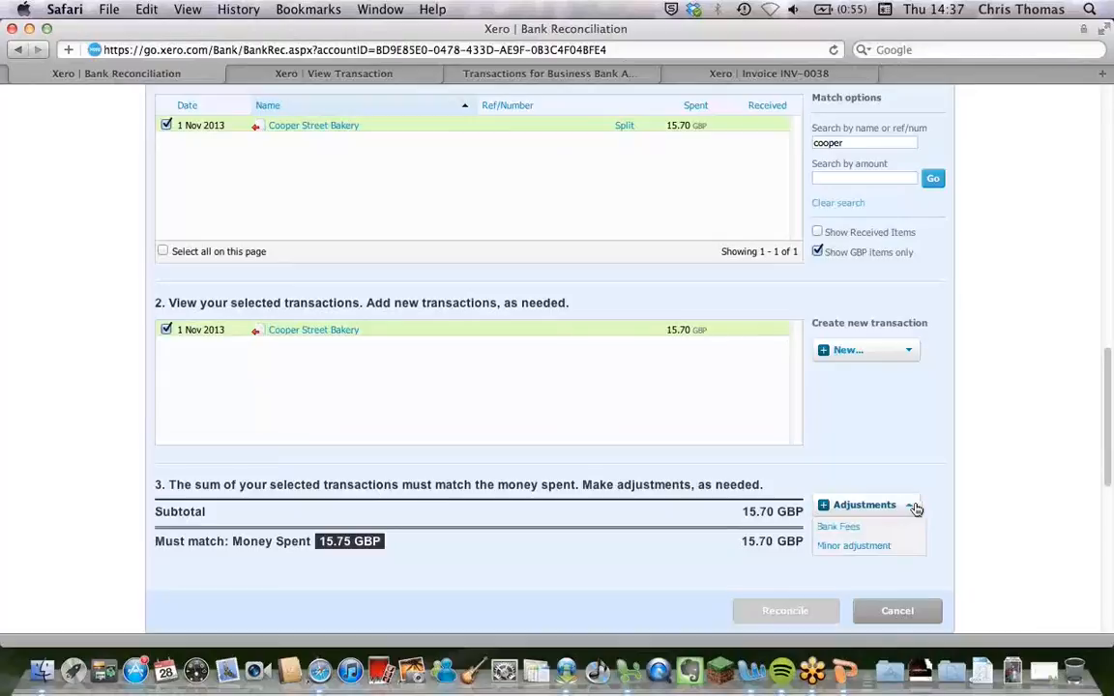
click(895, 545)
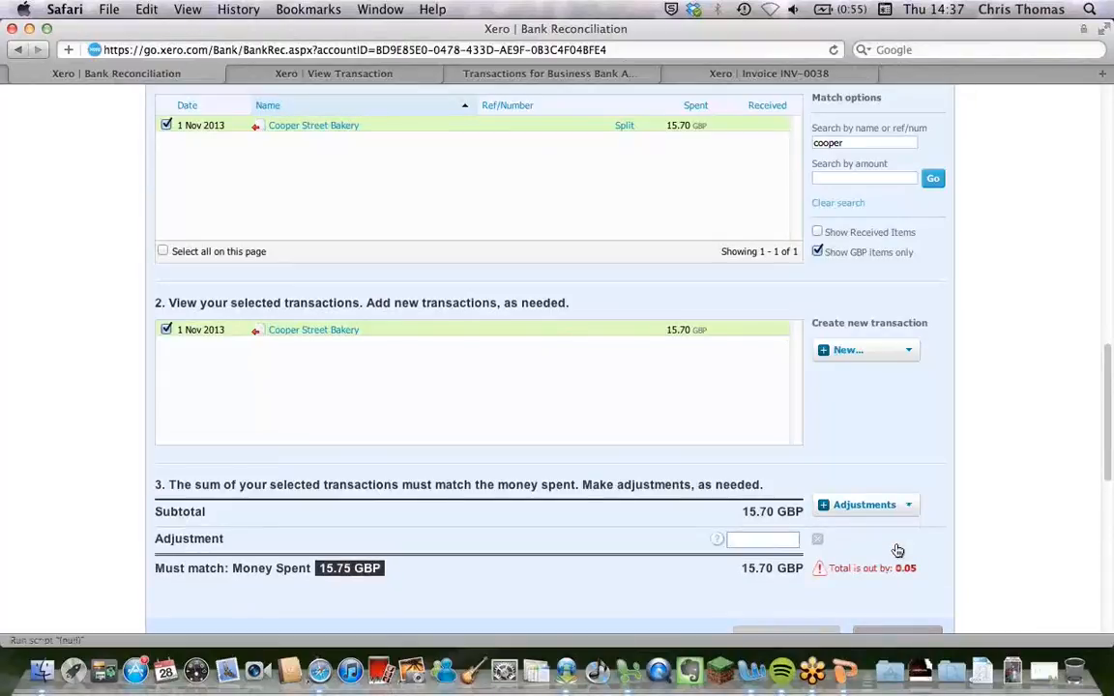
click(738, 540)
text(0.05)
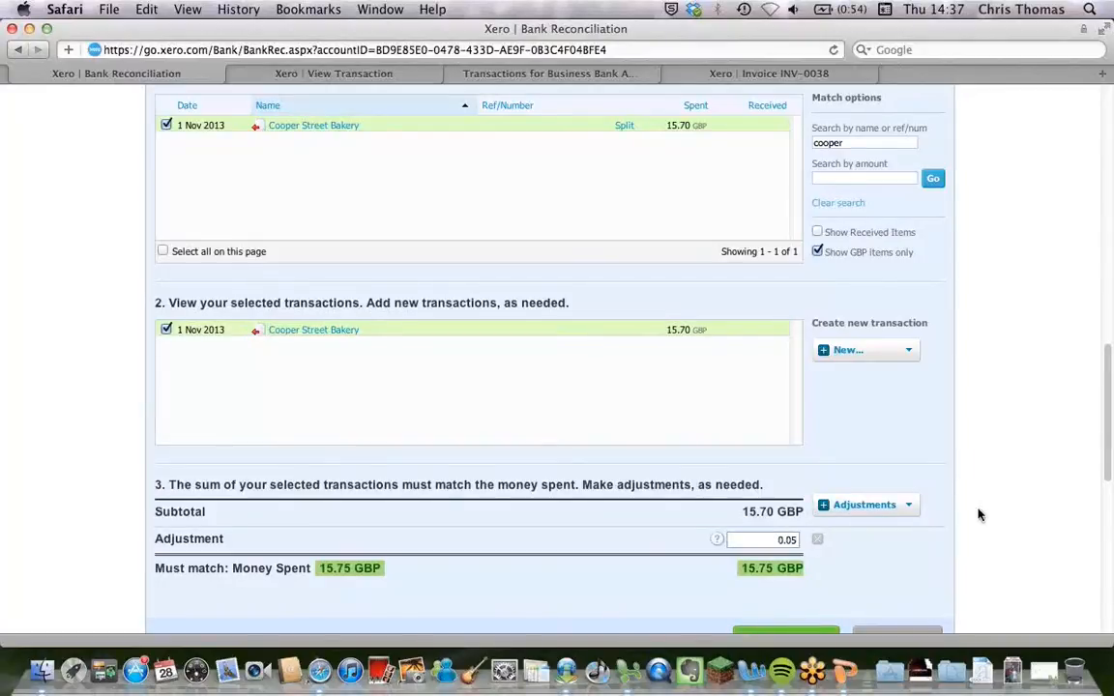
- Reconcile the 14 Nov 2013 Cooper Street Bakery payment of 15.75 using the selected bill and minor adjustment
scroll(979, 515, up, 1)
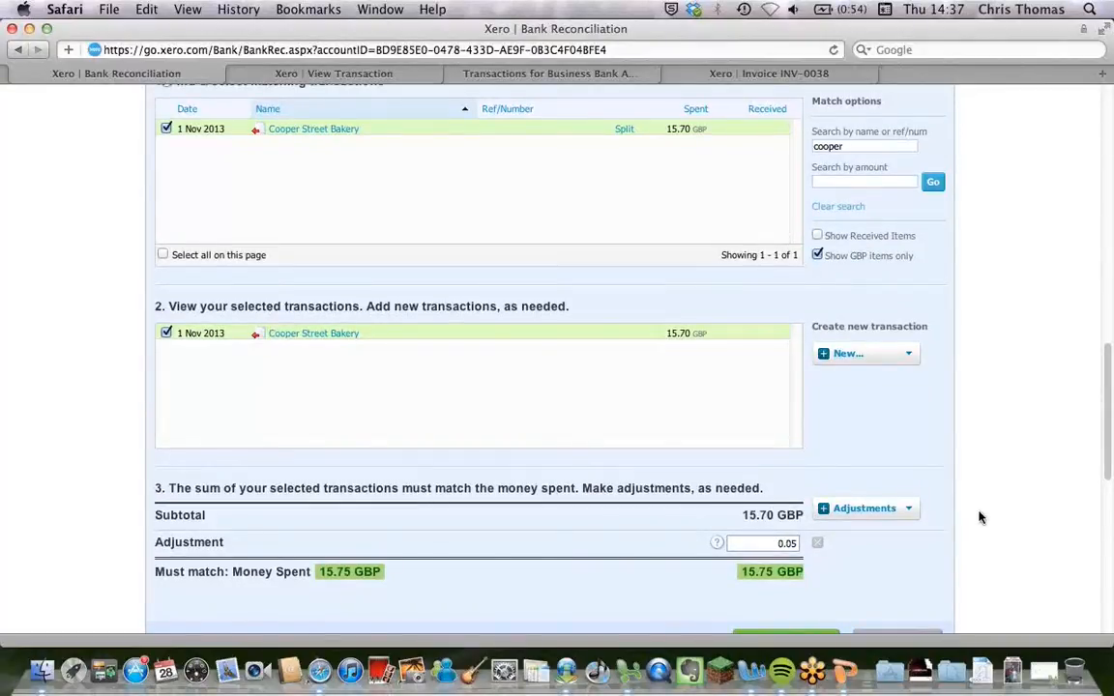
scroll(979, 518, up, 3)
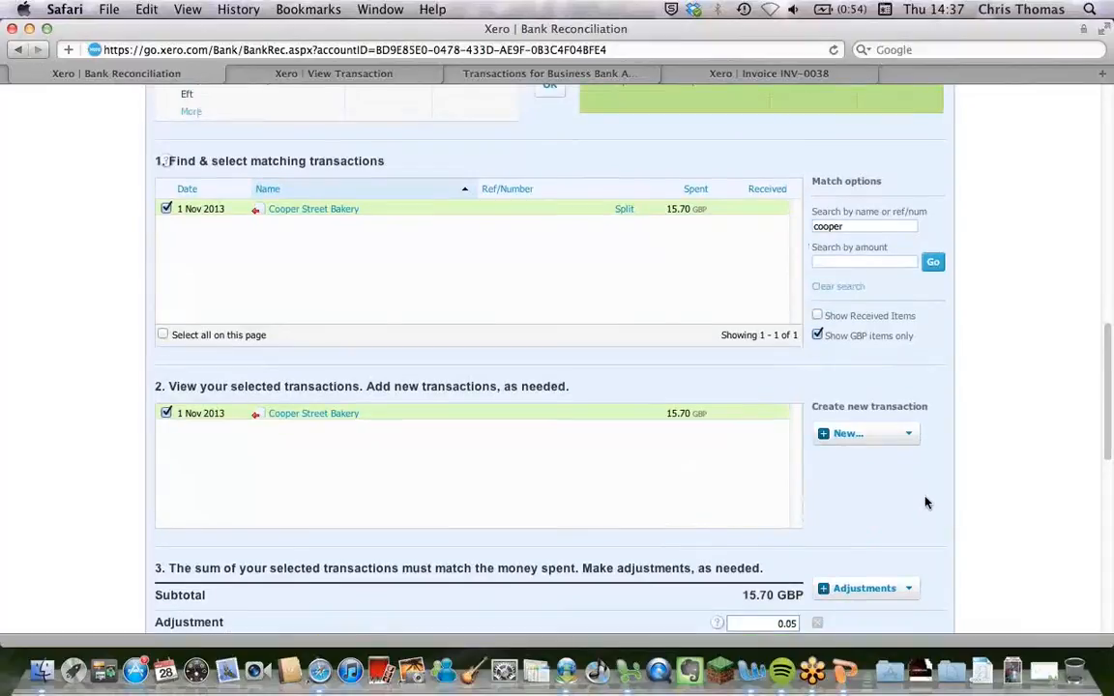
scroll(918, 510, down, 15)
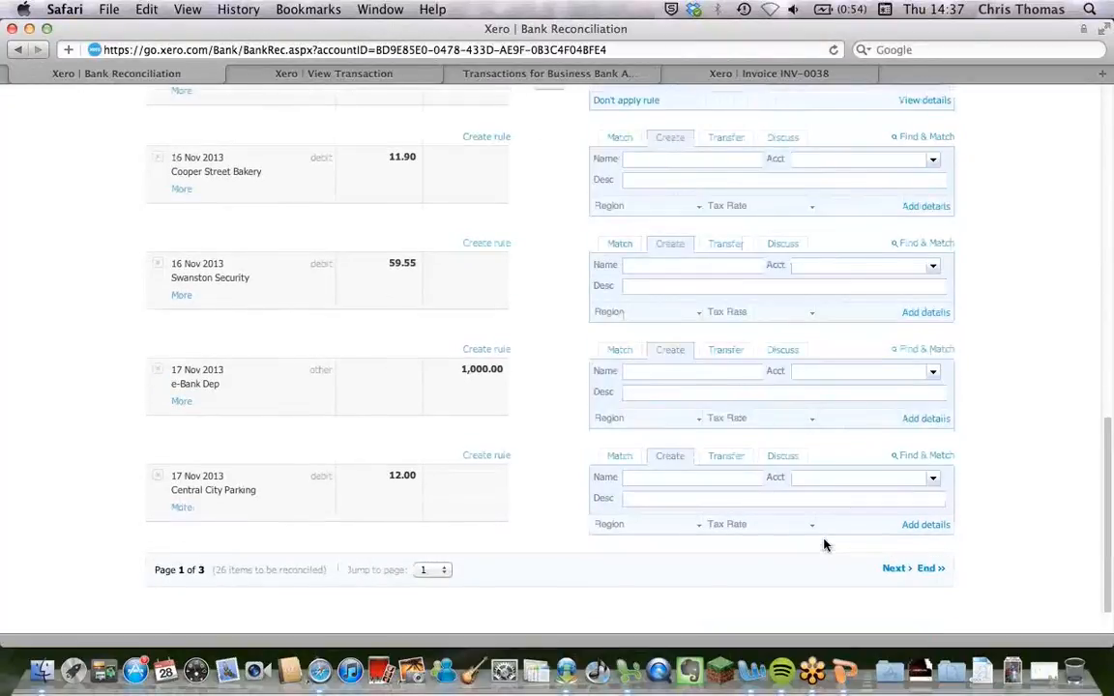
- Review the remaining unreconciled statement lines of the Business Bank Account and their suggested matches
scroll(824, 545, up, 1)
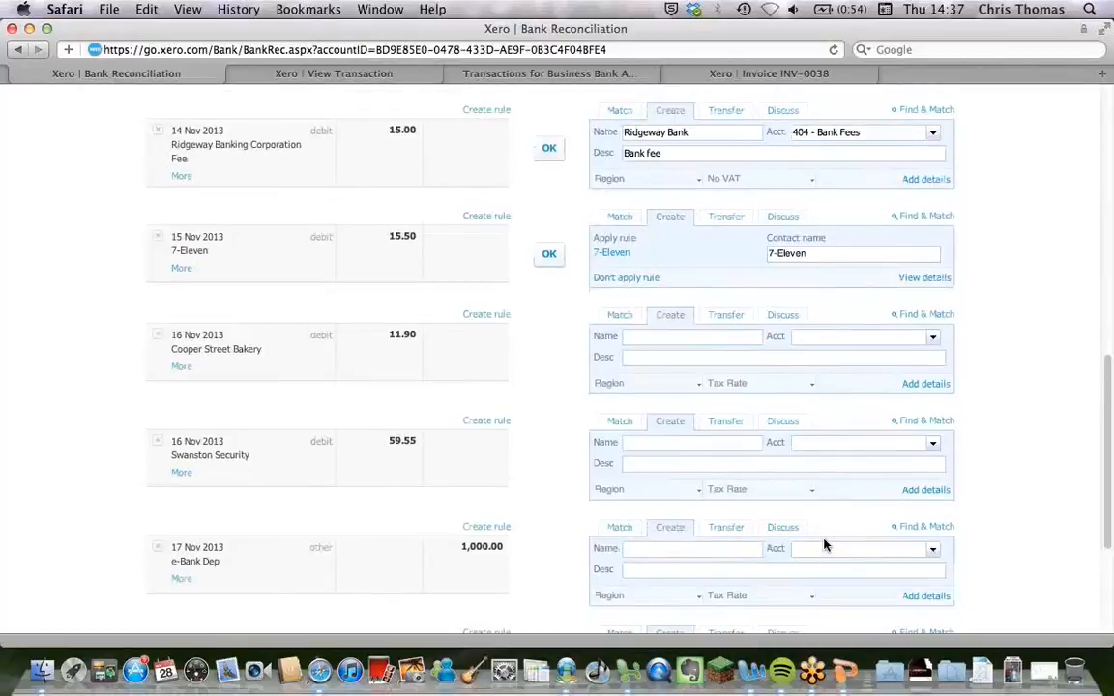
scroll(825, 546, up, 4)
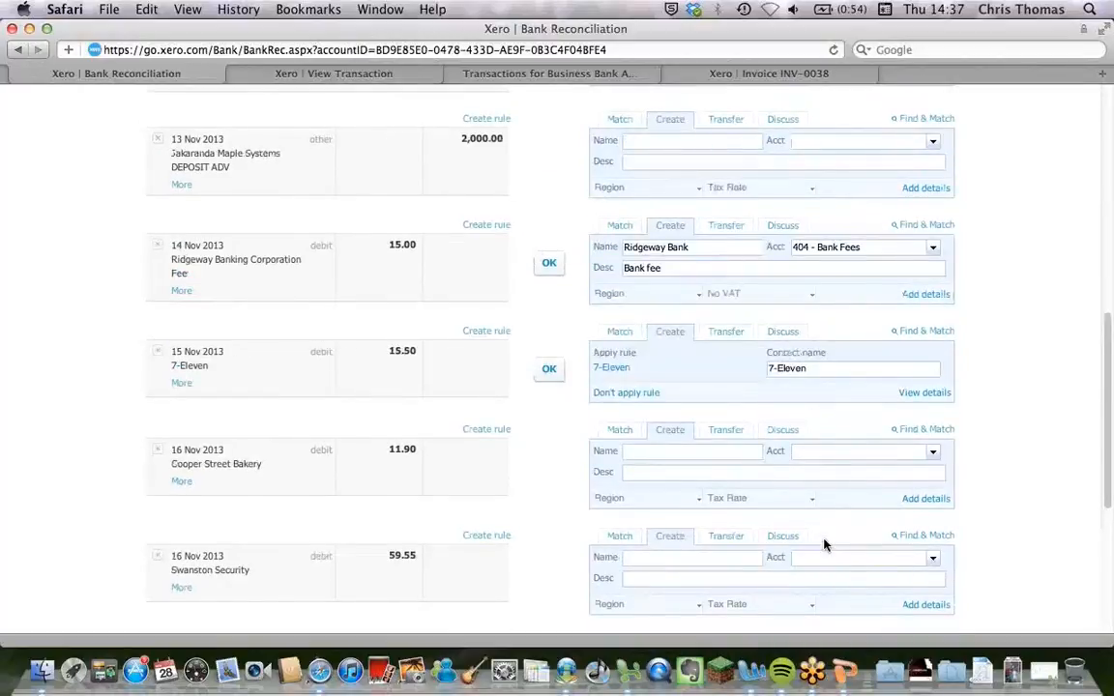
scroll(825, 544, up, 10)
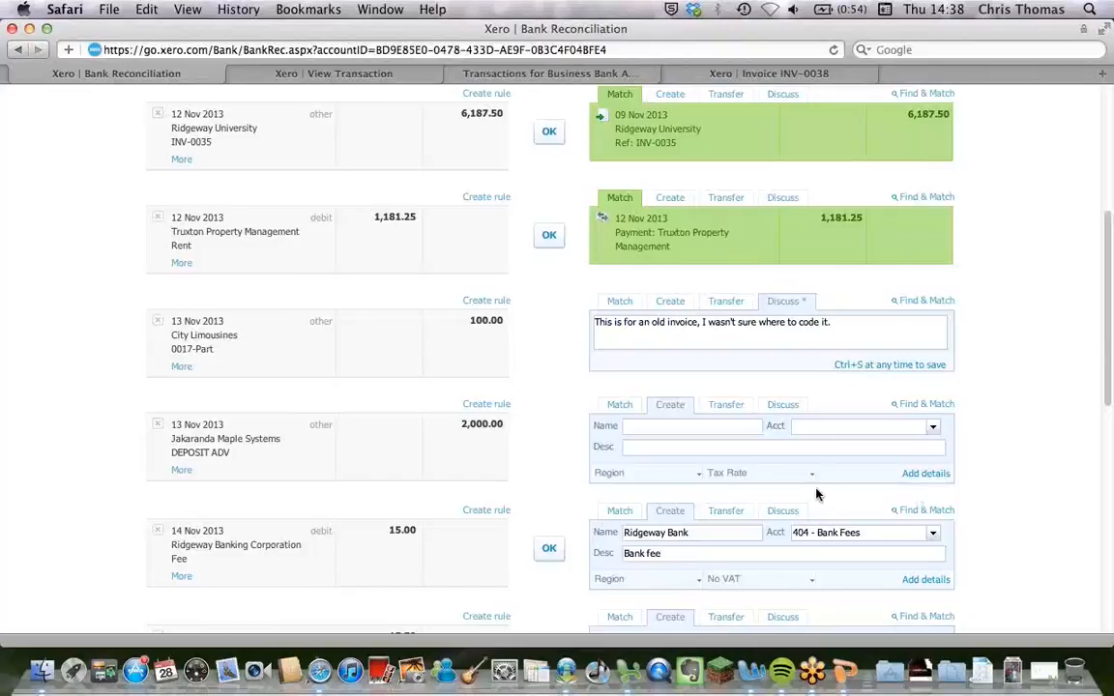
scroll(1031, 474, down, 1)
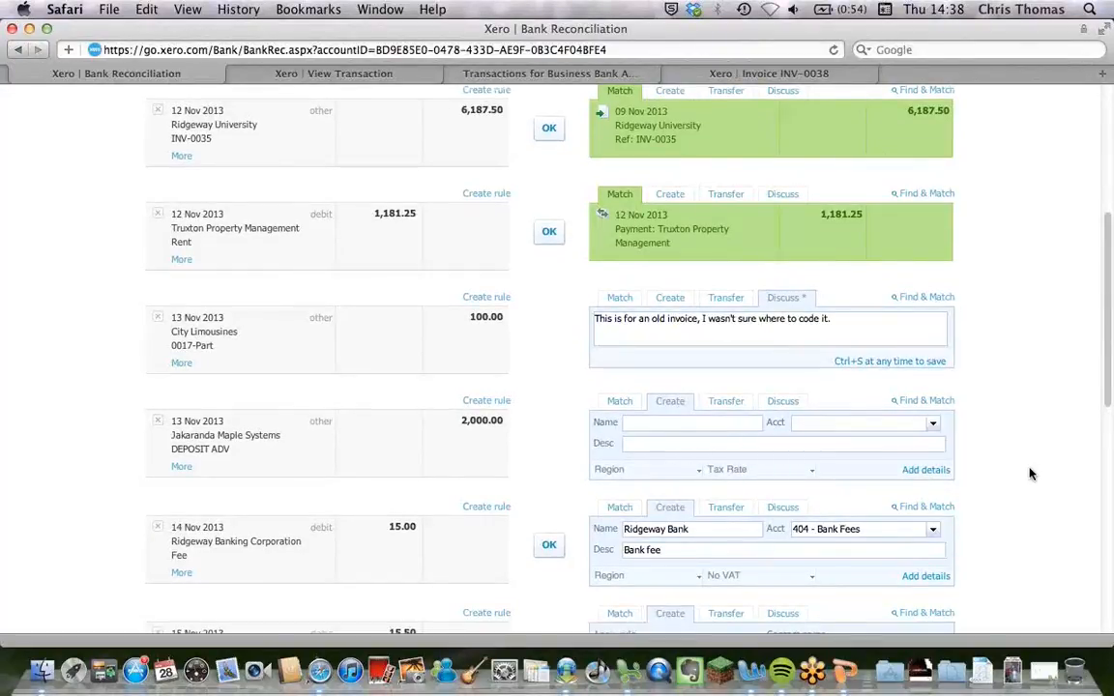
scroll(1030, 474, down, 3)
scroll(1031, 474, down, 1)
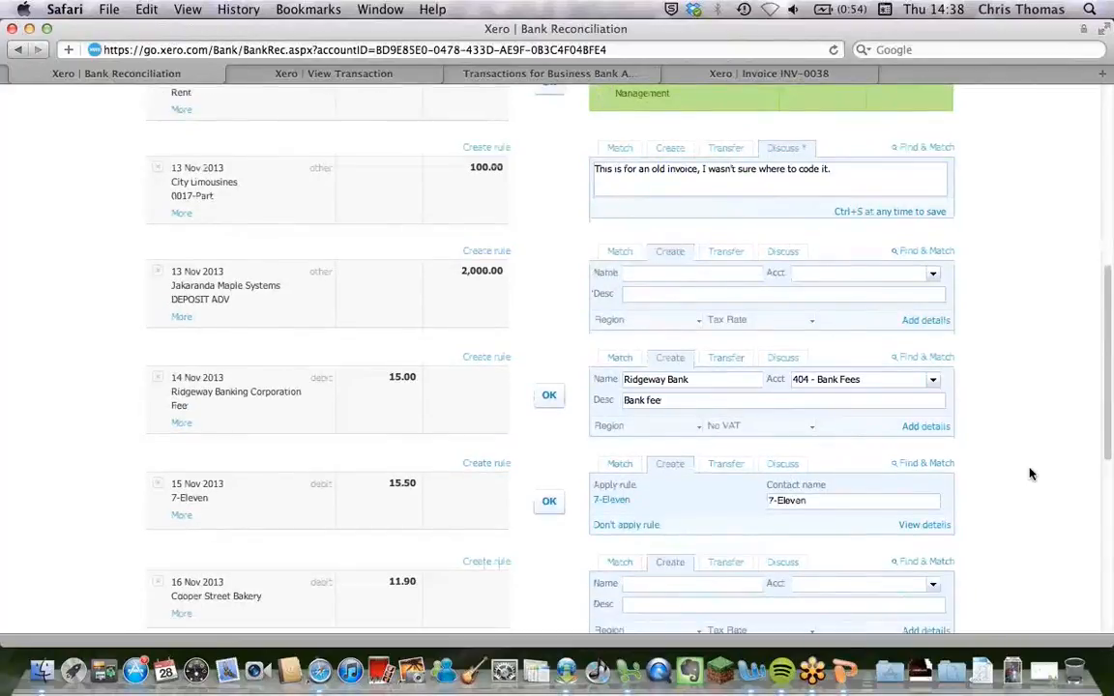
scroll(1028, 473, up, 13)
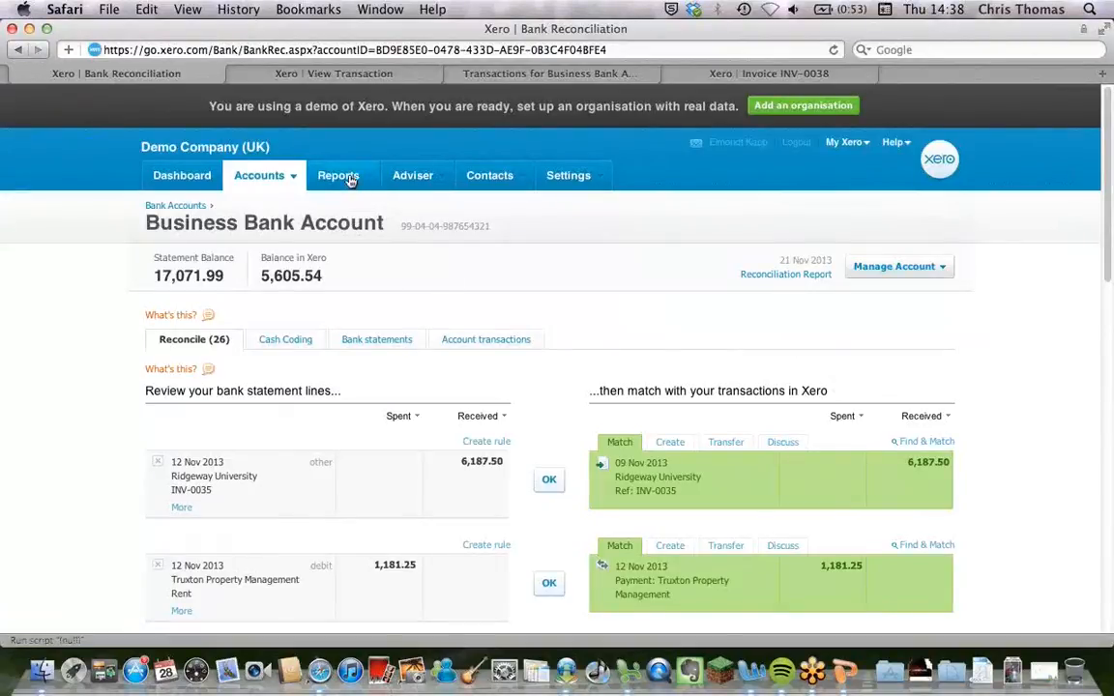
- Open Capital Cab Co's bill CS815 from the bills awaiting payment
click(267, 180)
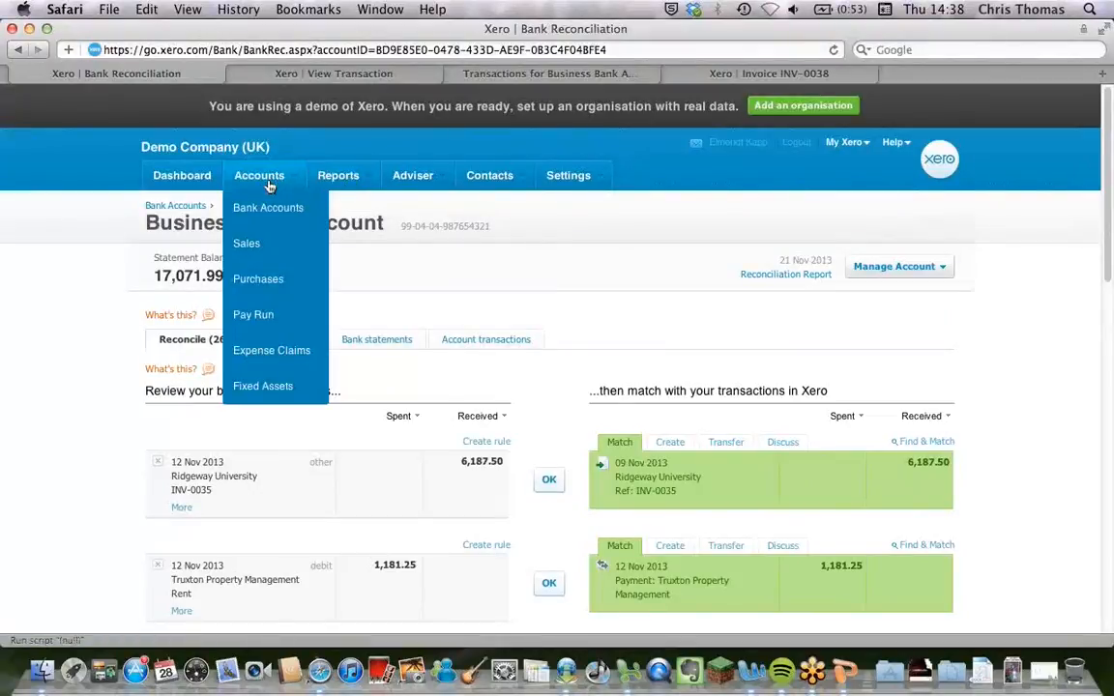
click(274, 277)
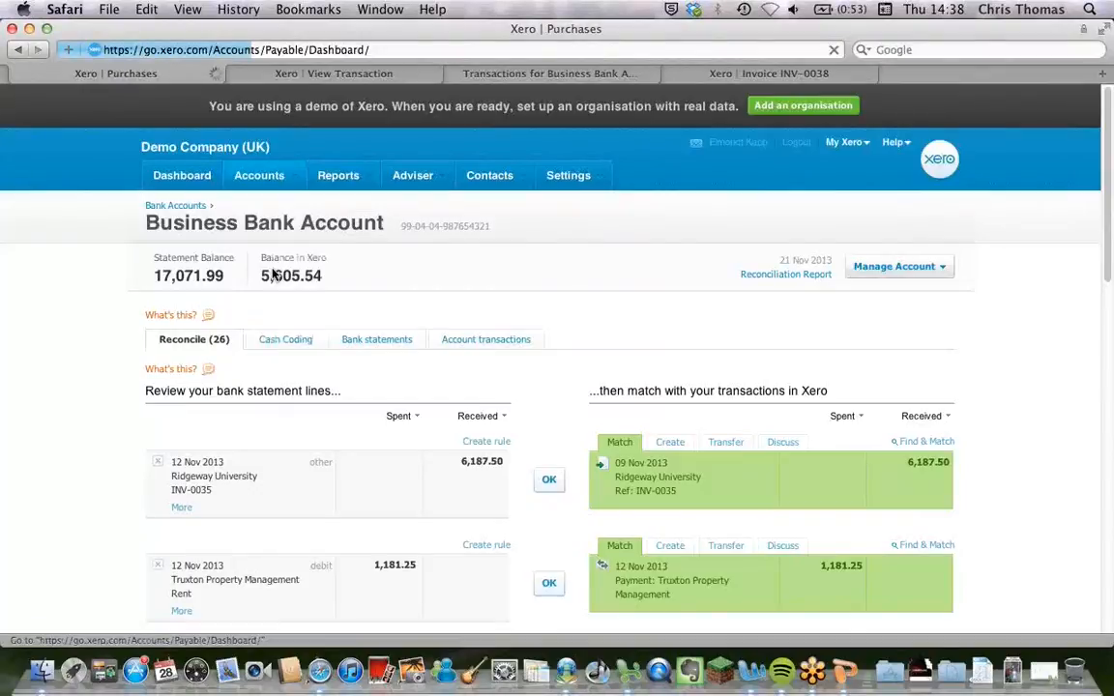
click(651, 579)
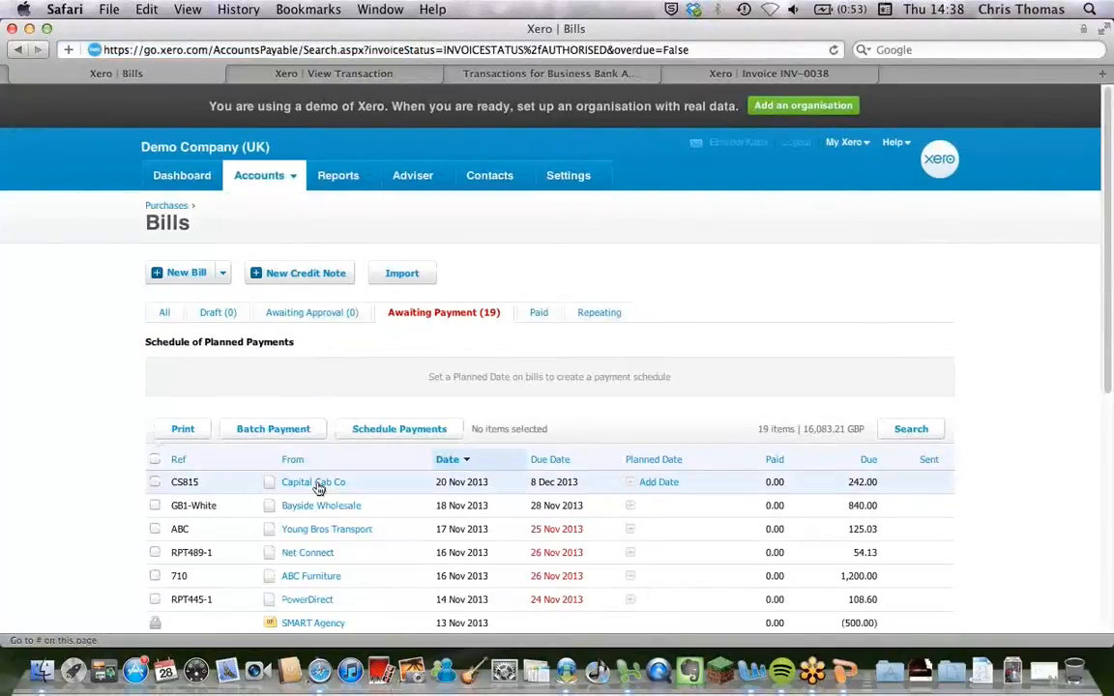
click(317, 483)
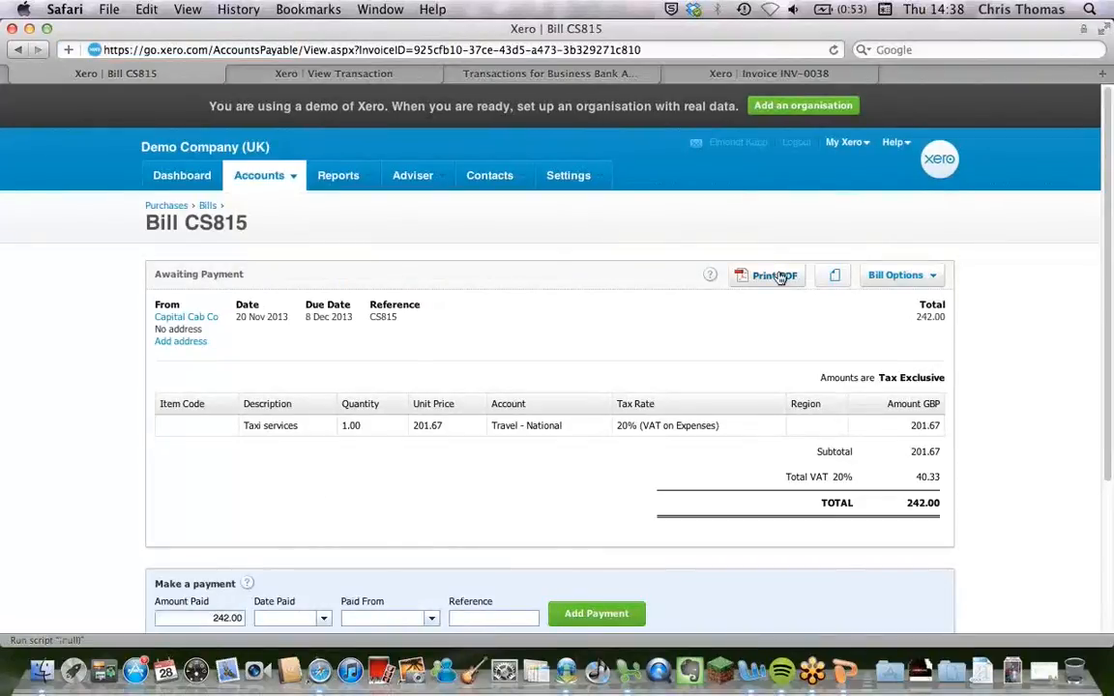
- View the file attachment options of bill CS815 and open the Files library inbox
click(832, 278)
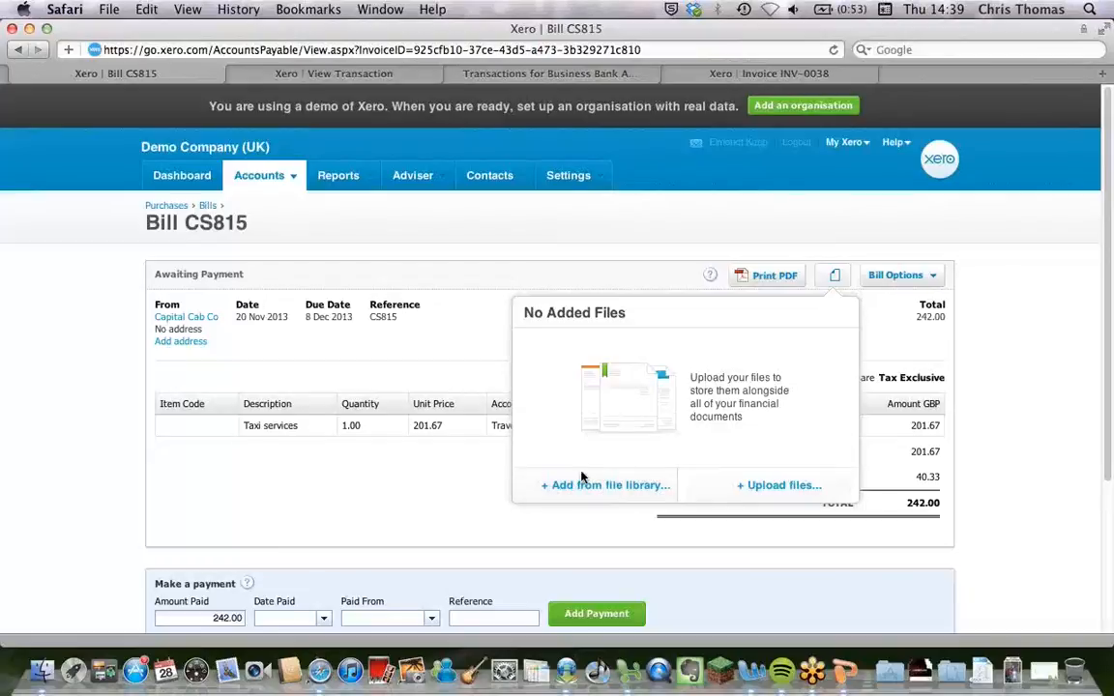
click(549, 179)
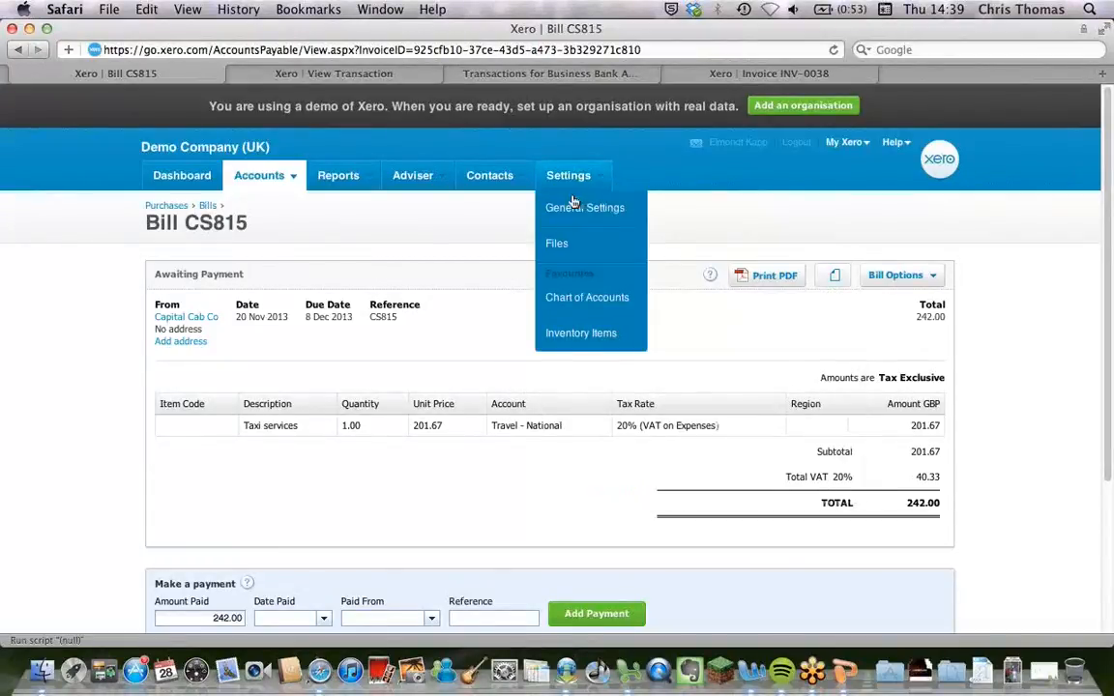
click(557, 245)
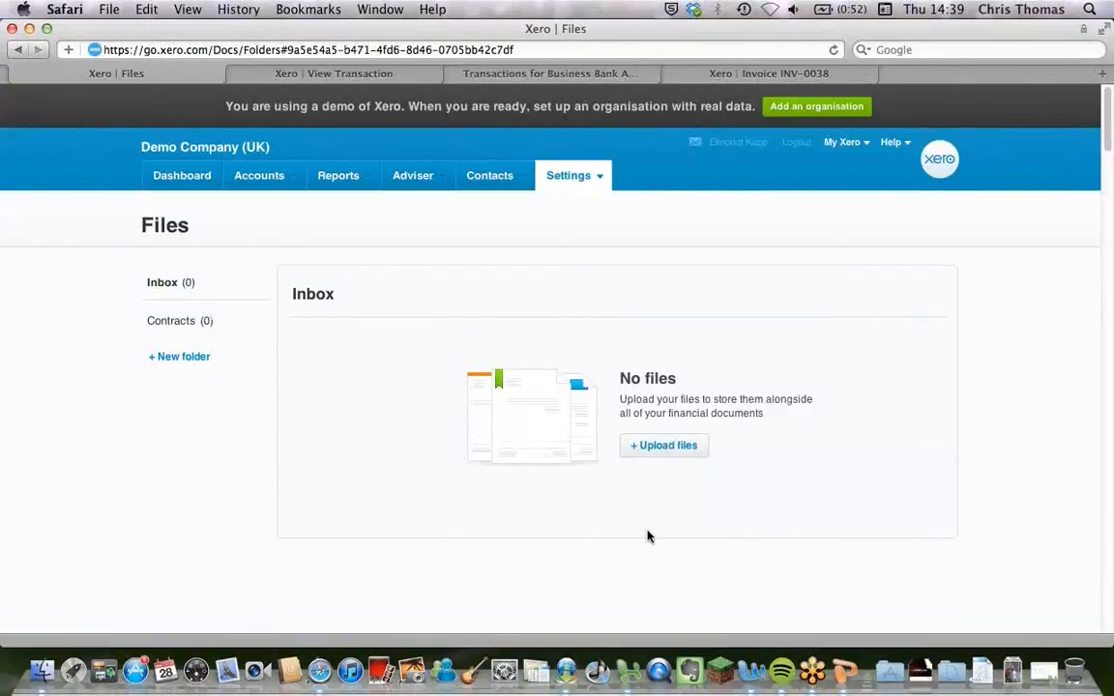
- List the sales invoices that are awaiting payment
mouse_move(341, 182)
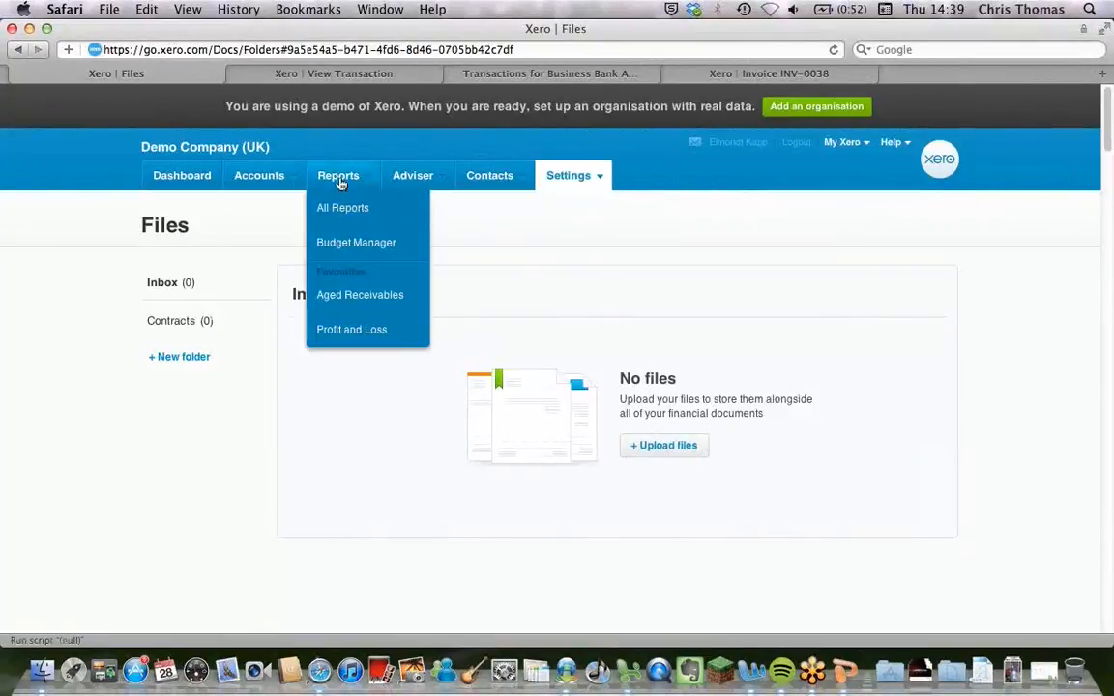
mouse_move(260, 179)
click(274, 243)
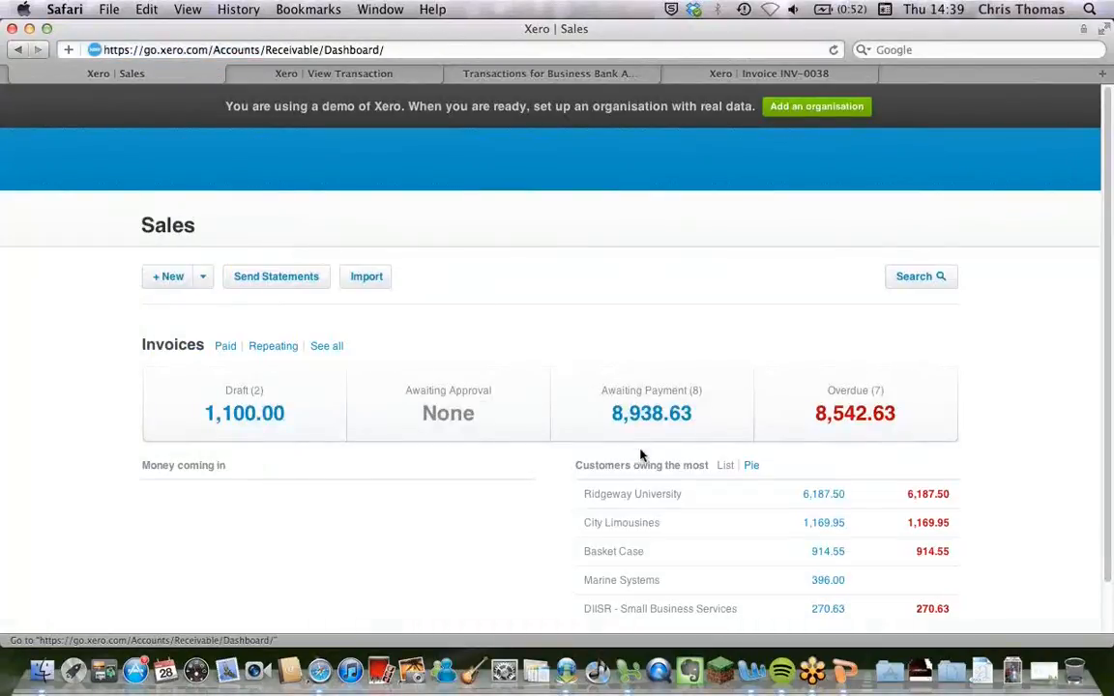
click(646, 416)
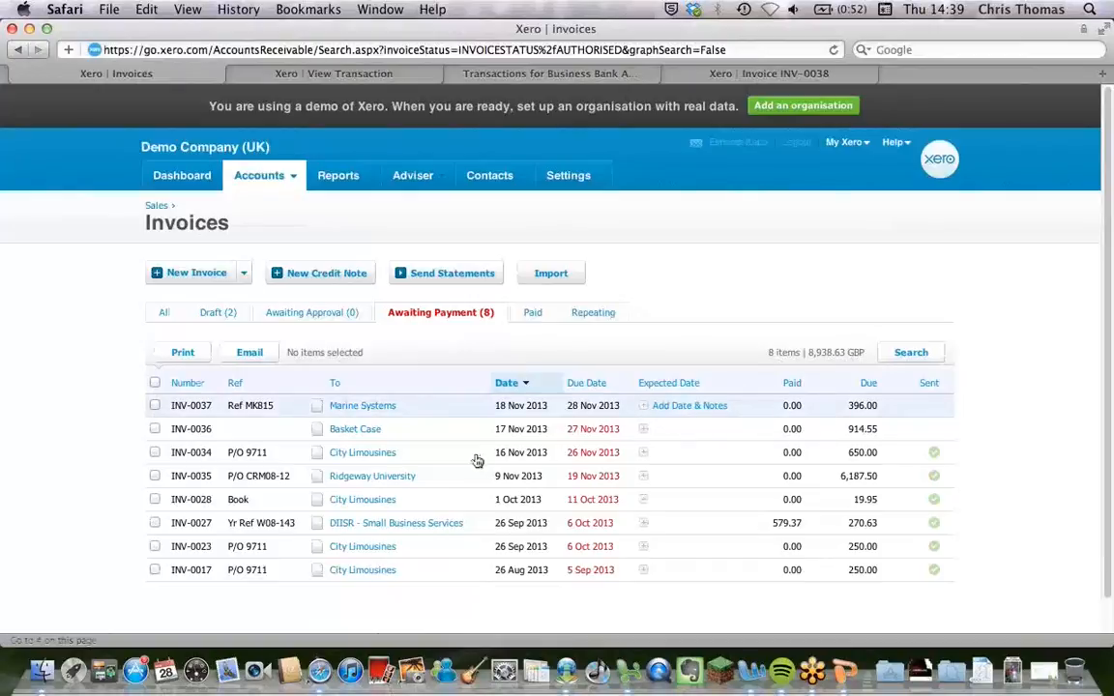
- Show the file attachment options of Ridgeway University's invoice INV-0035 and return to the Files library inbox
click(401, 475)
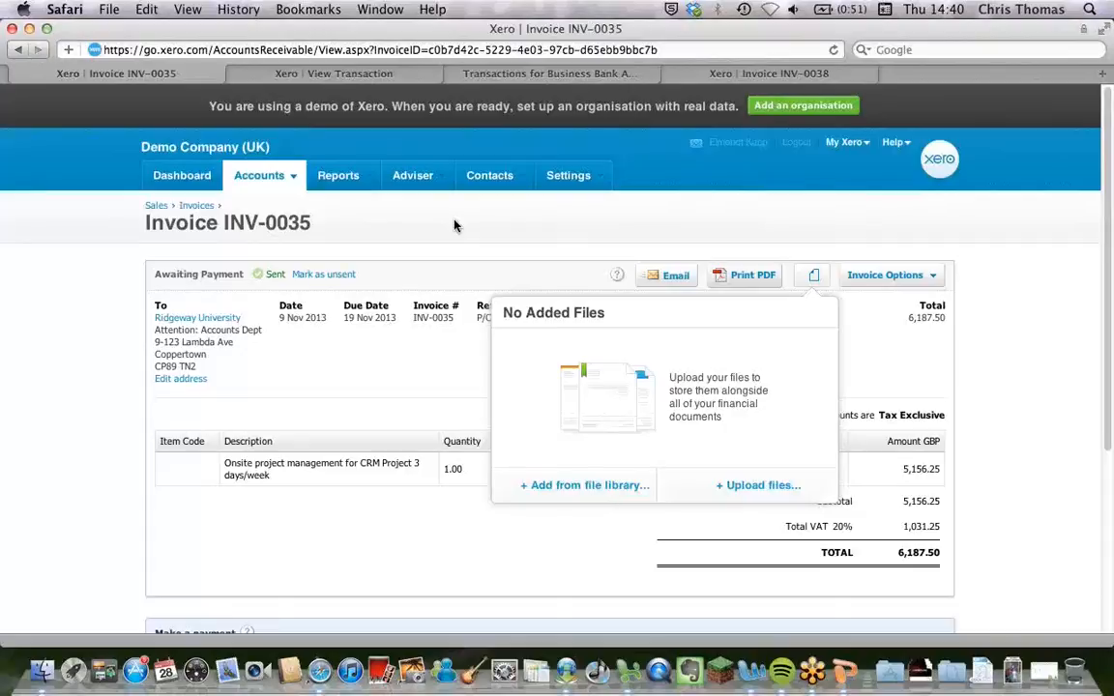
click(569, 177)
click(558, 243)
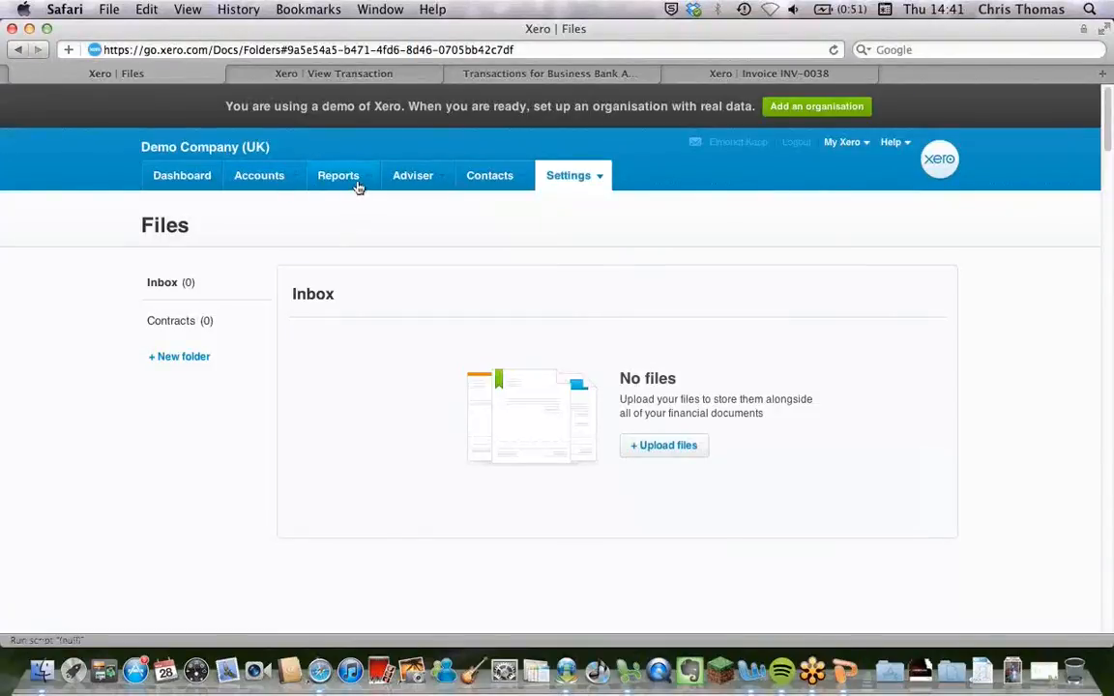
- Start a new purchase order from the Purchases overview
click(283, 181)
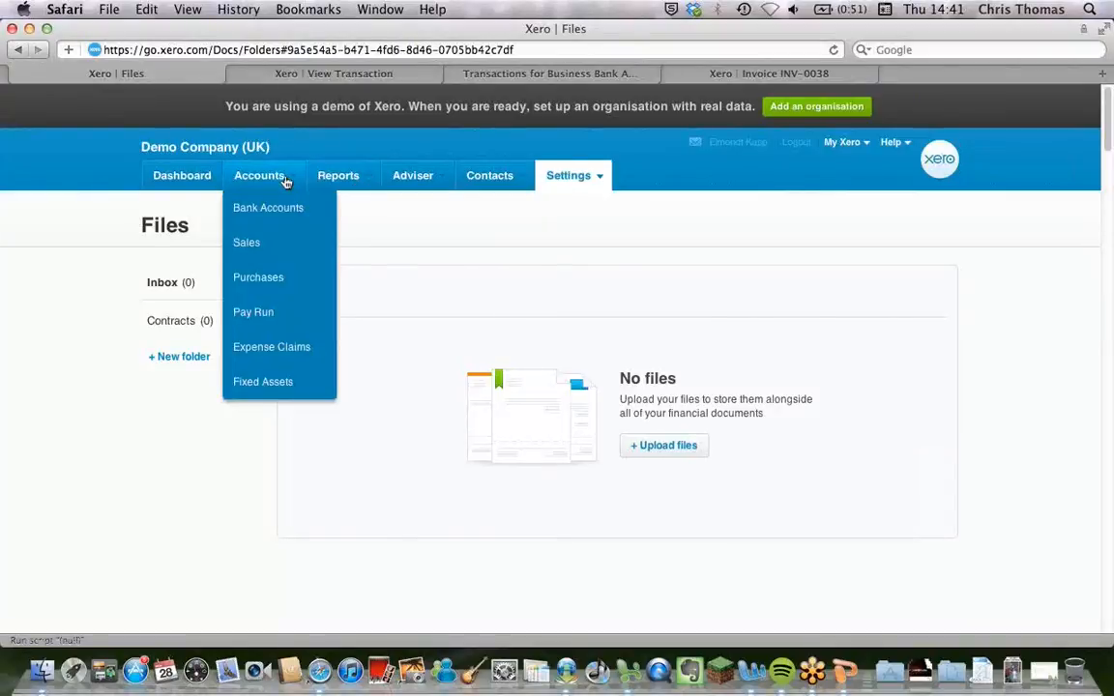
click(261, 286)
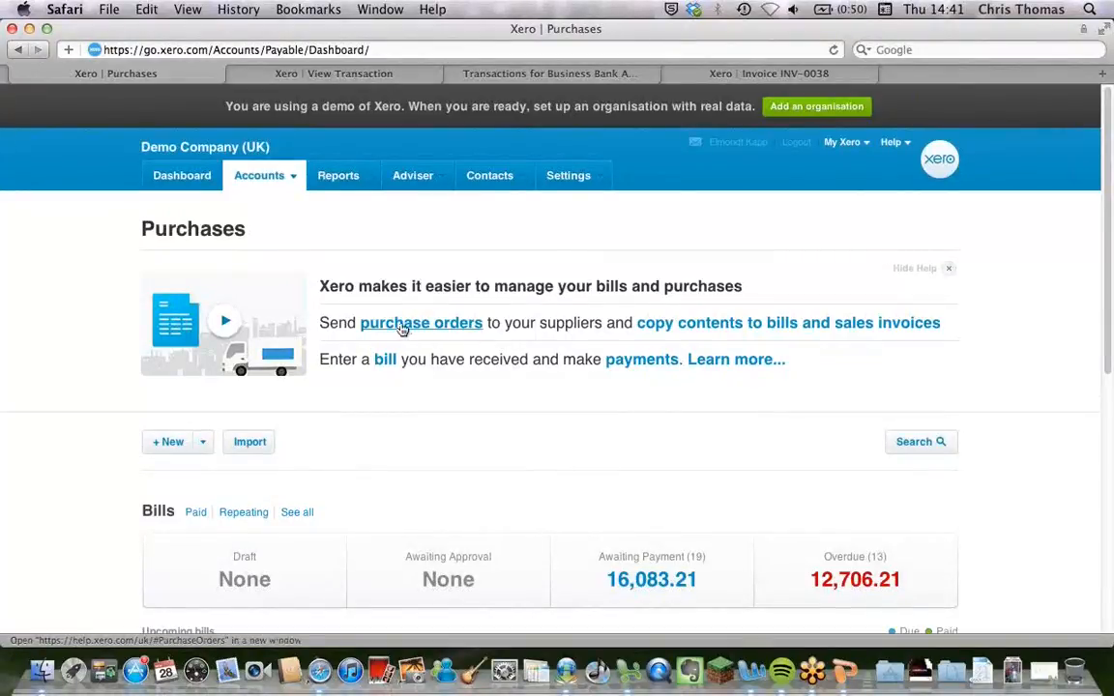
click(202, 447)
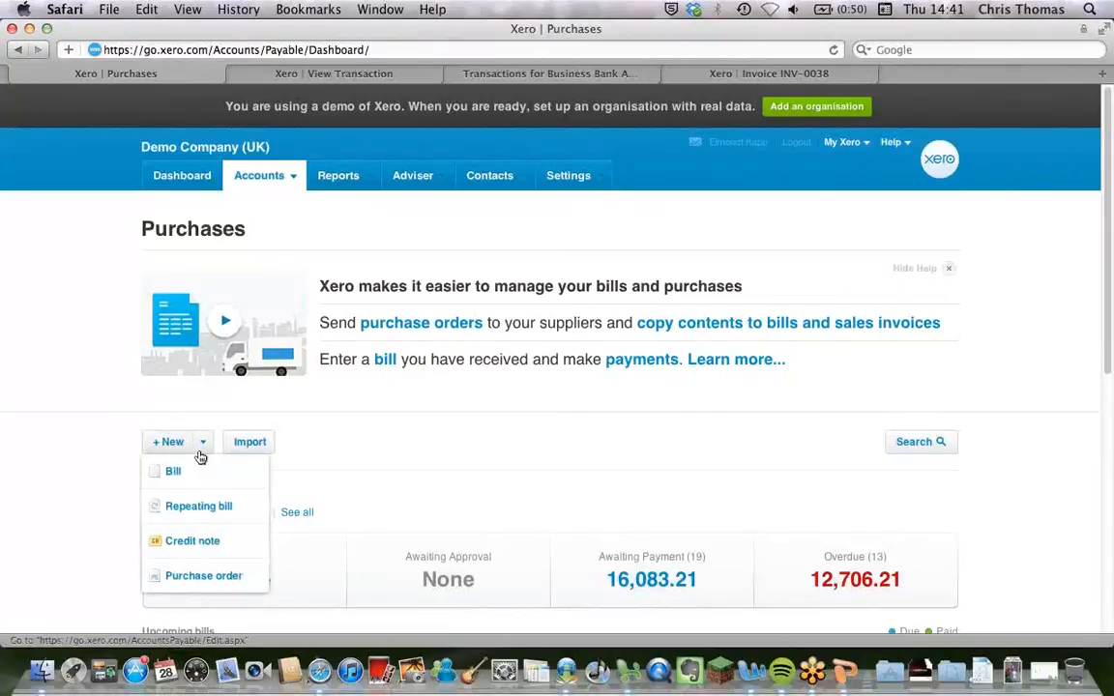
click(204, 577)
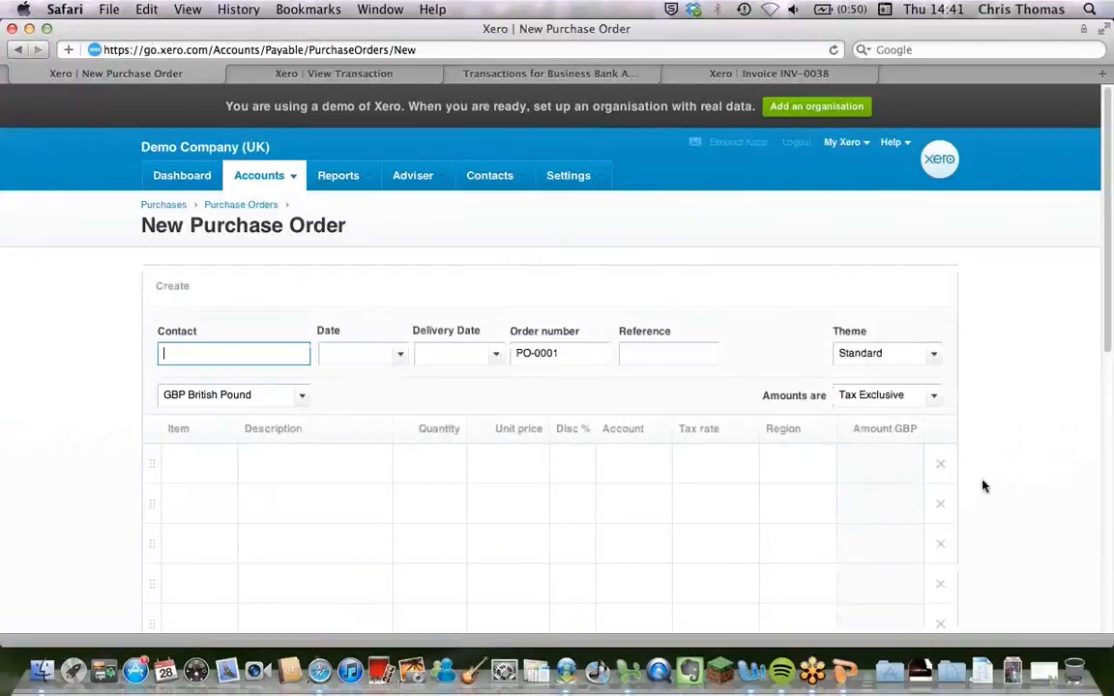
- Examine the blank purchase order form, including its header fields, item lines, delivery details, and save and approve options
scroll(981, 487, down, 3)
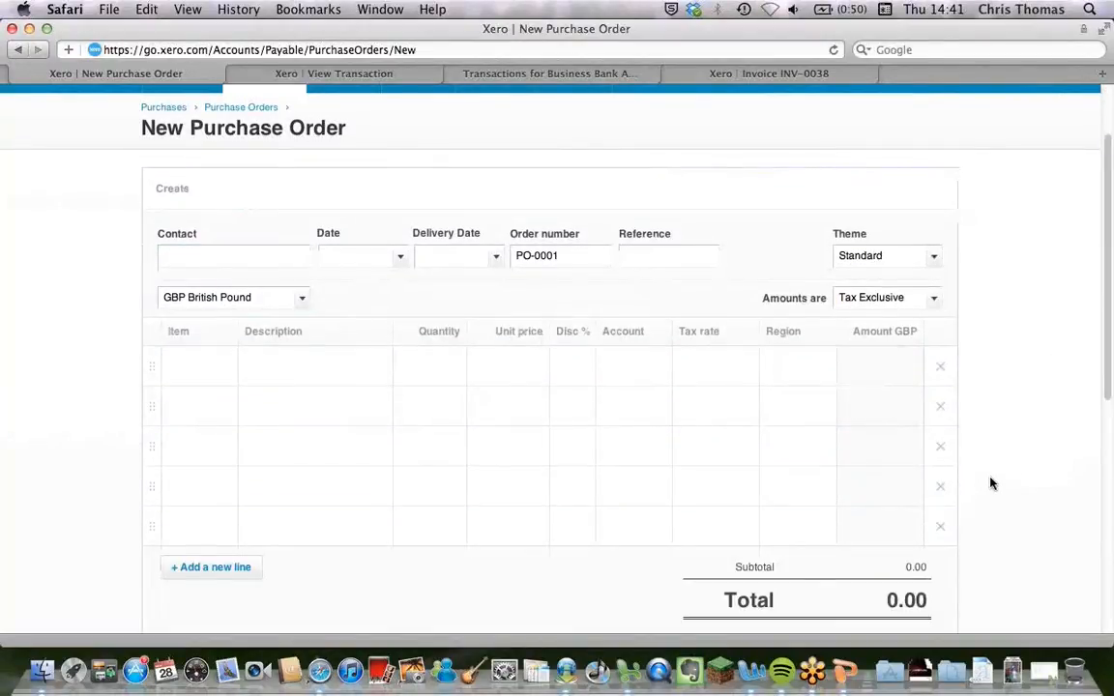
scroll(990, 484, down, 5)
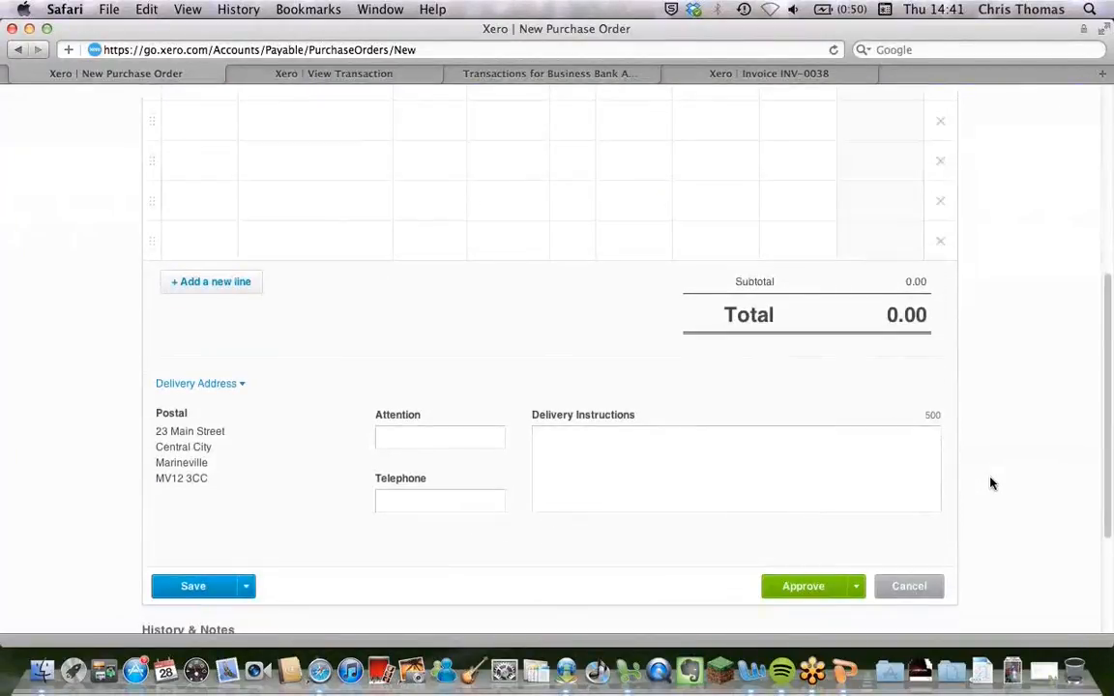
scroll(990, 483, up, 4)
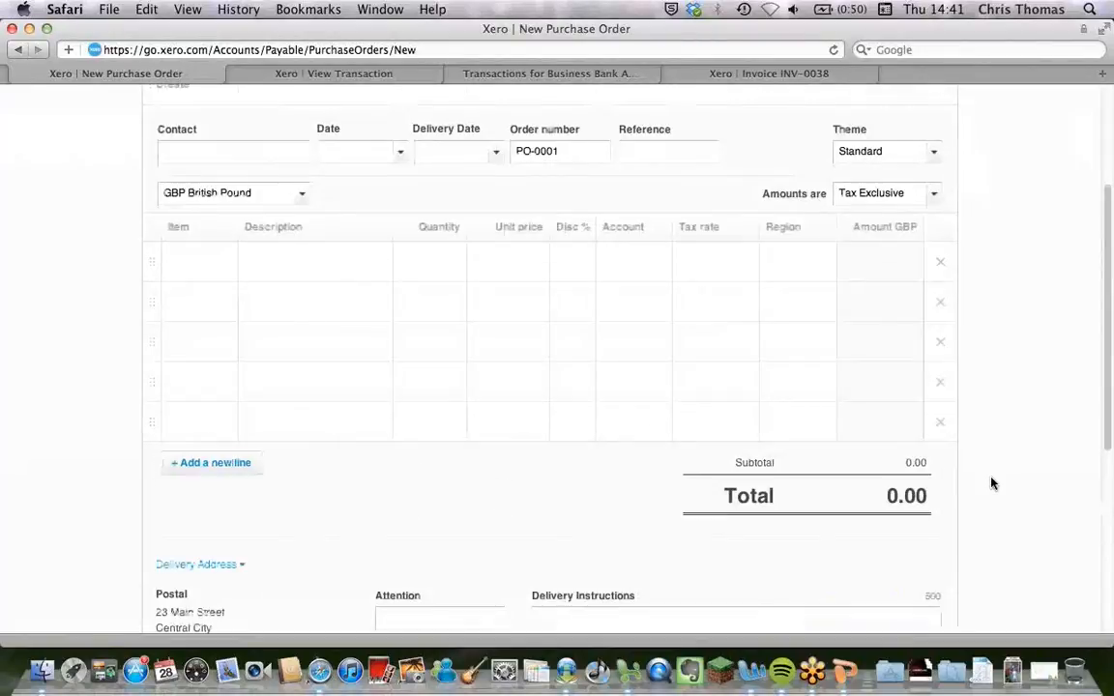
scroll(991, 483, up, 2)
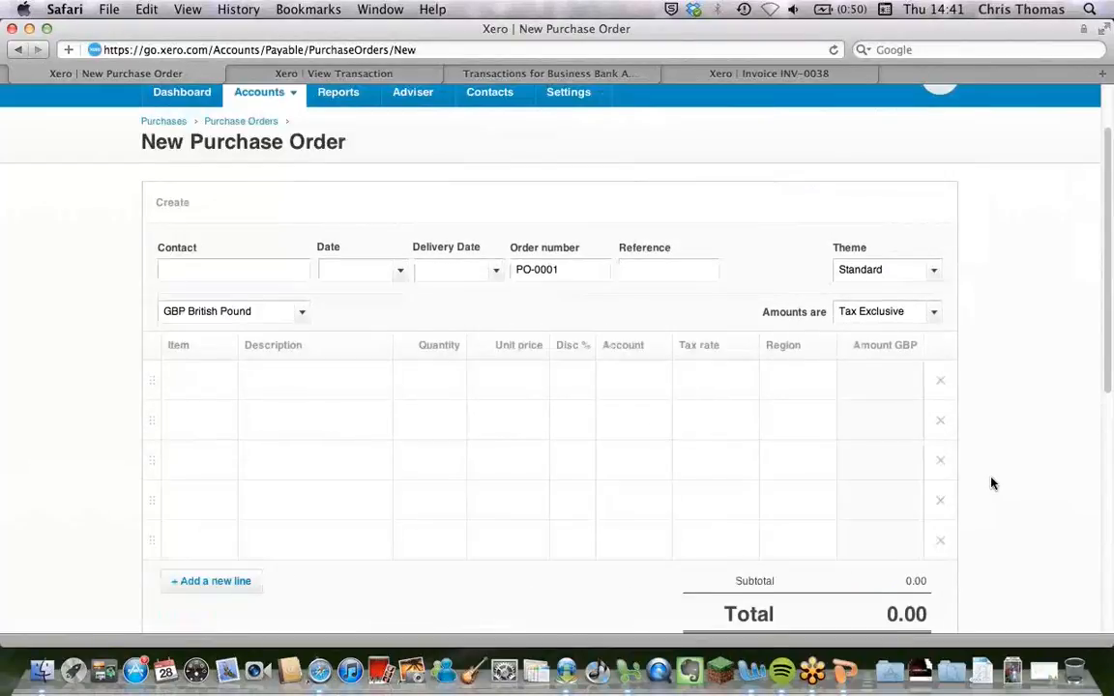
scroll(991, 483, down, 3)
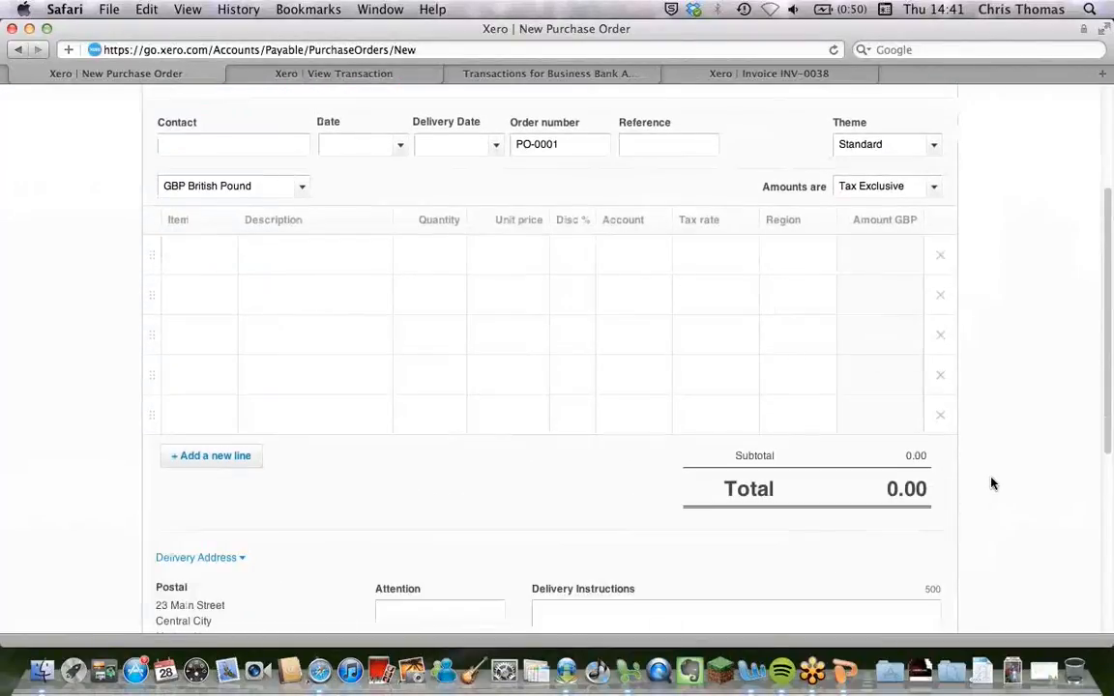
scroll(991, 483, down, 6)
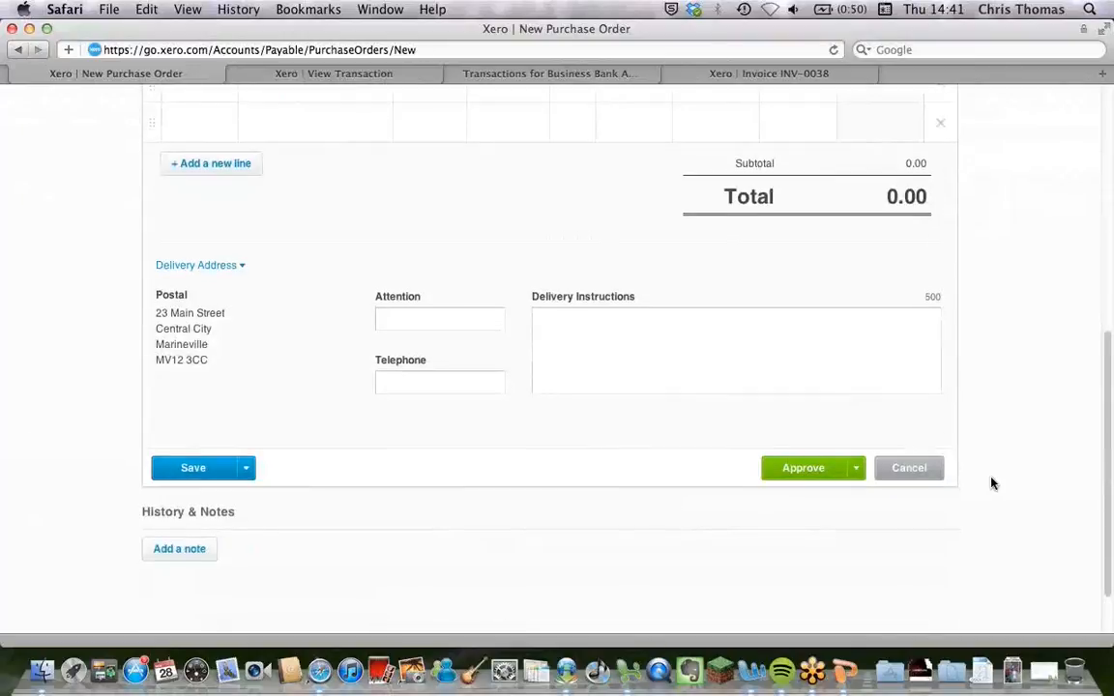
scroll(991, 483, down, 2)
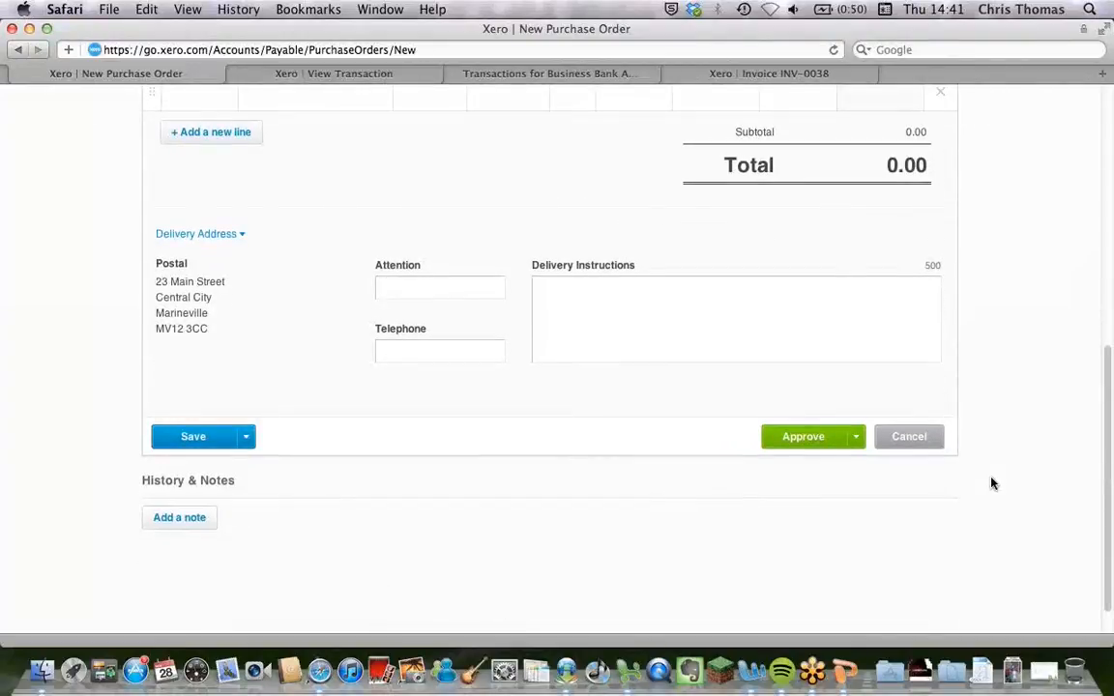
scroll(991, 483, up, 2)
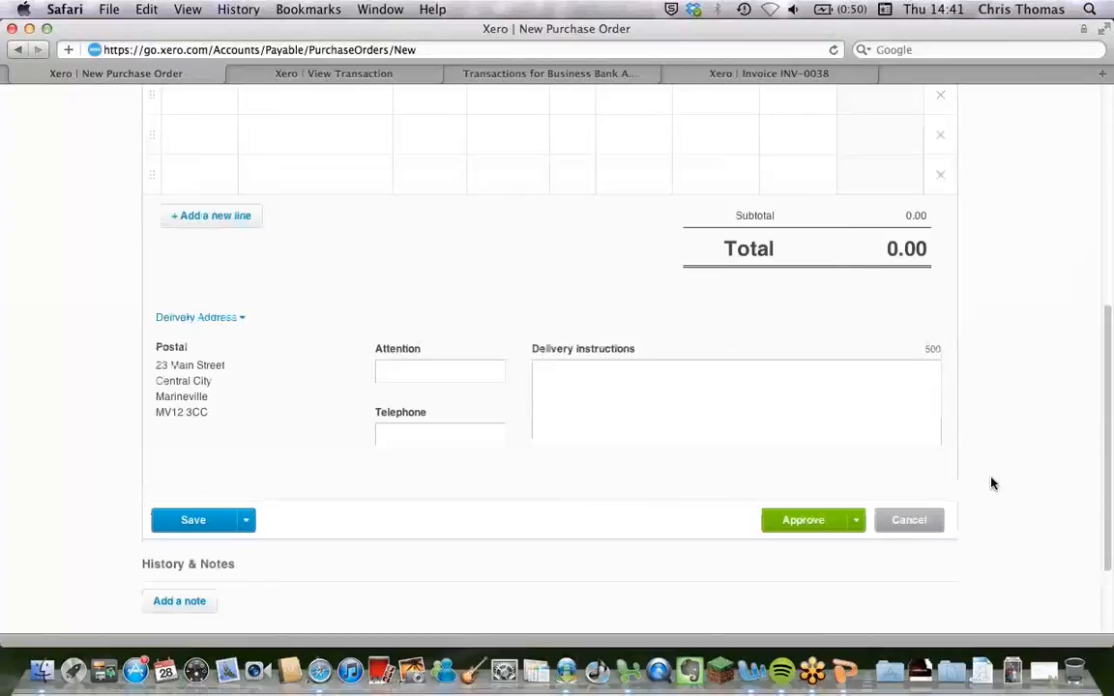
scroll(996, 483, up, 8)
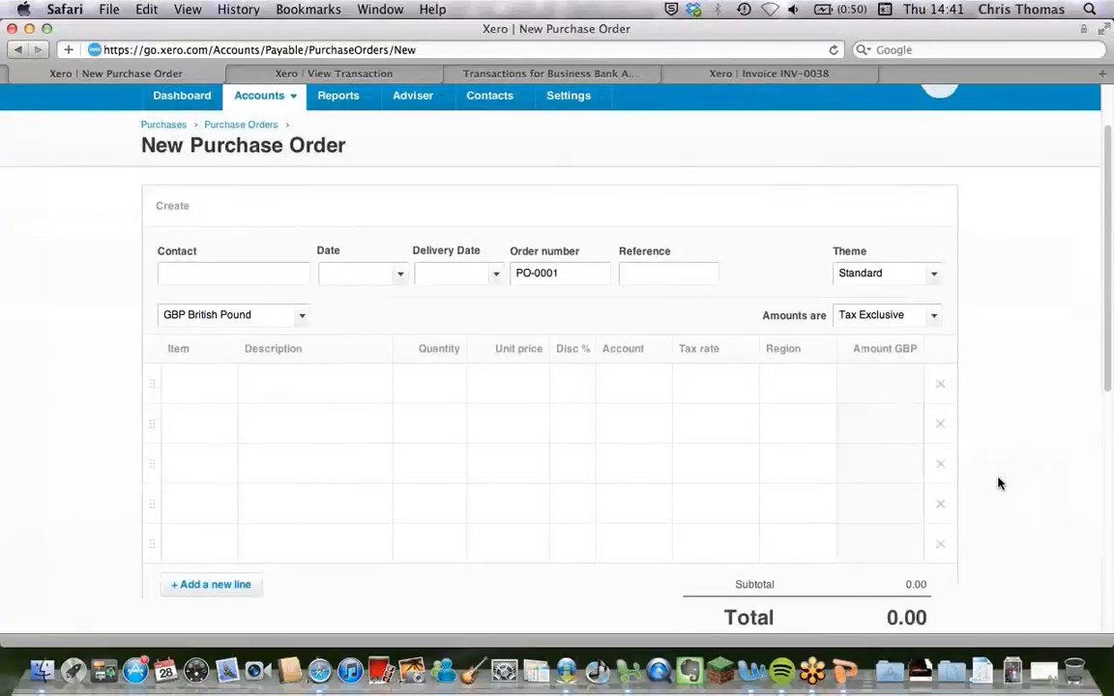
scroll(999, 483, up, 2)
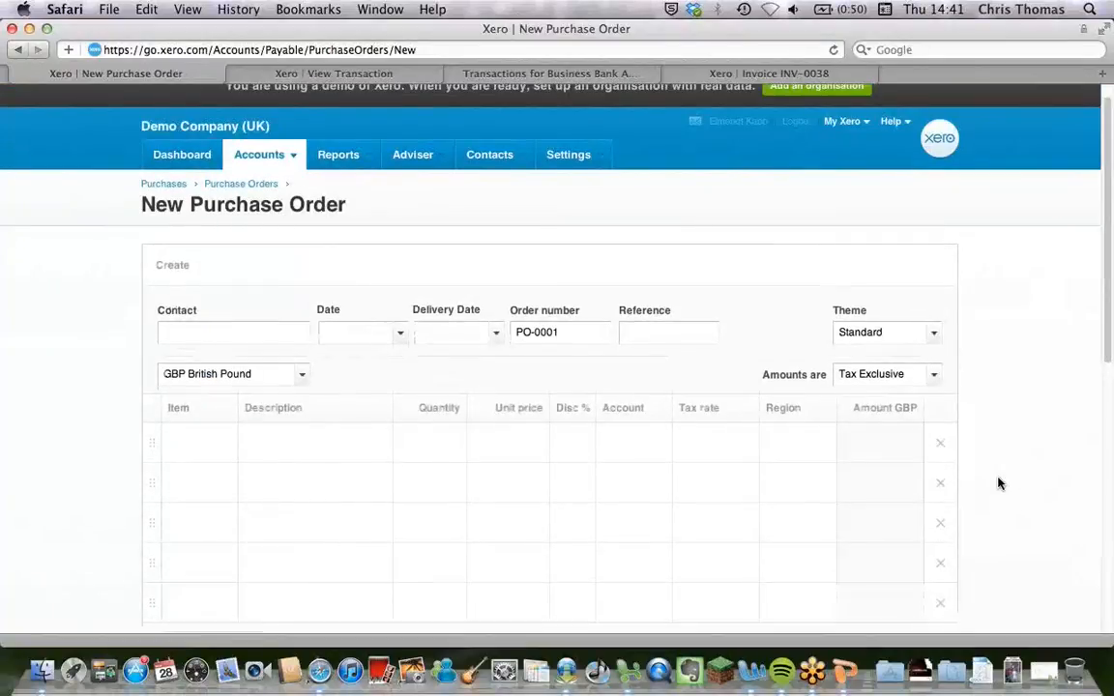
- Review the empty purchase order once more from its contact and date fields down to the delivery address, instructions, and History & Notes section
scroll(1000, 483, up, 2)
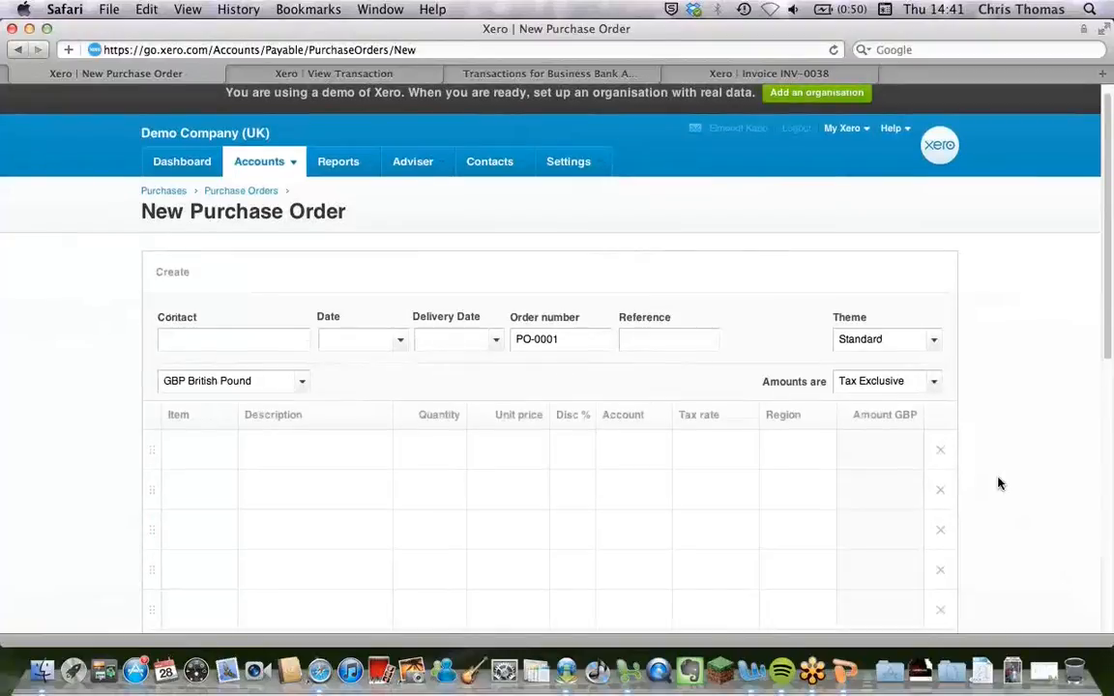
scroll(1000, 484, up, 1)
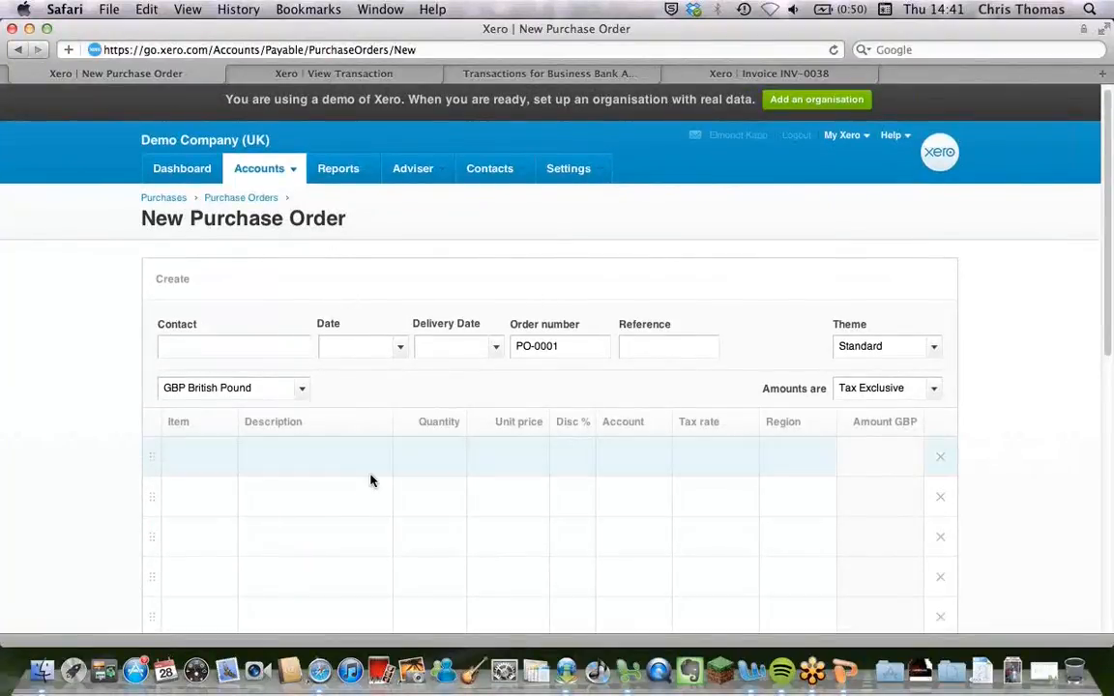
scroll(370, 480, up, 1)
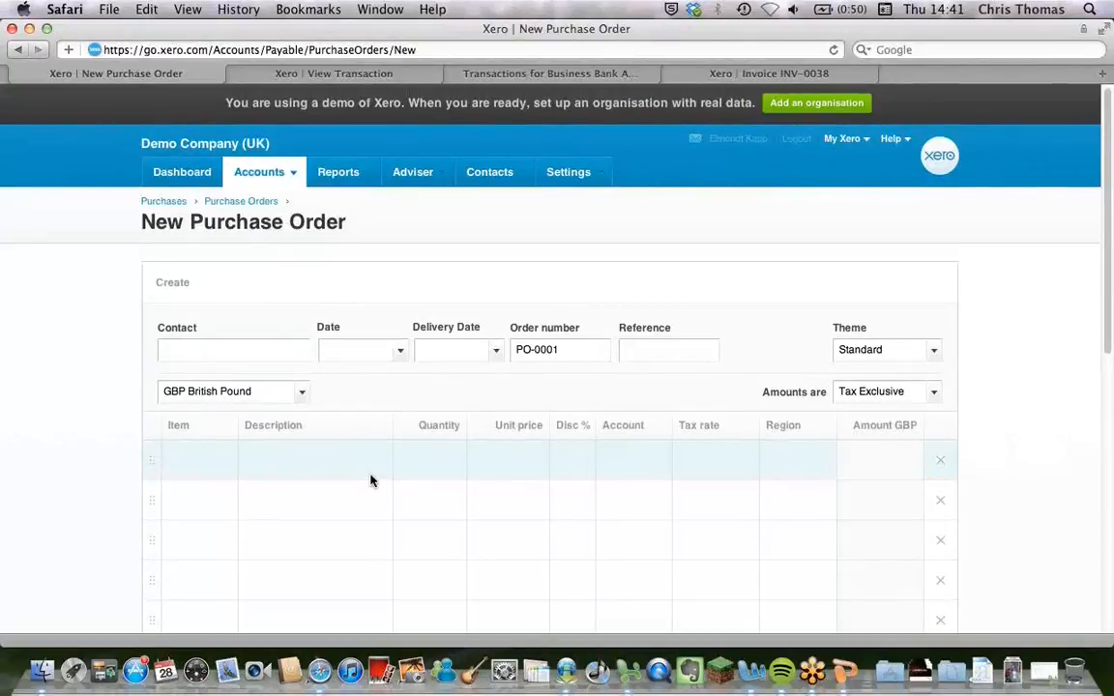
scroll(370, 480, up, 1)
scroll(370, 480, down, 3)
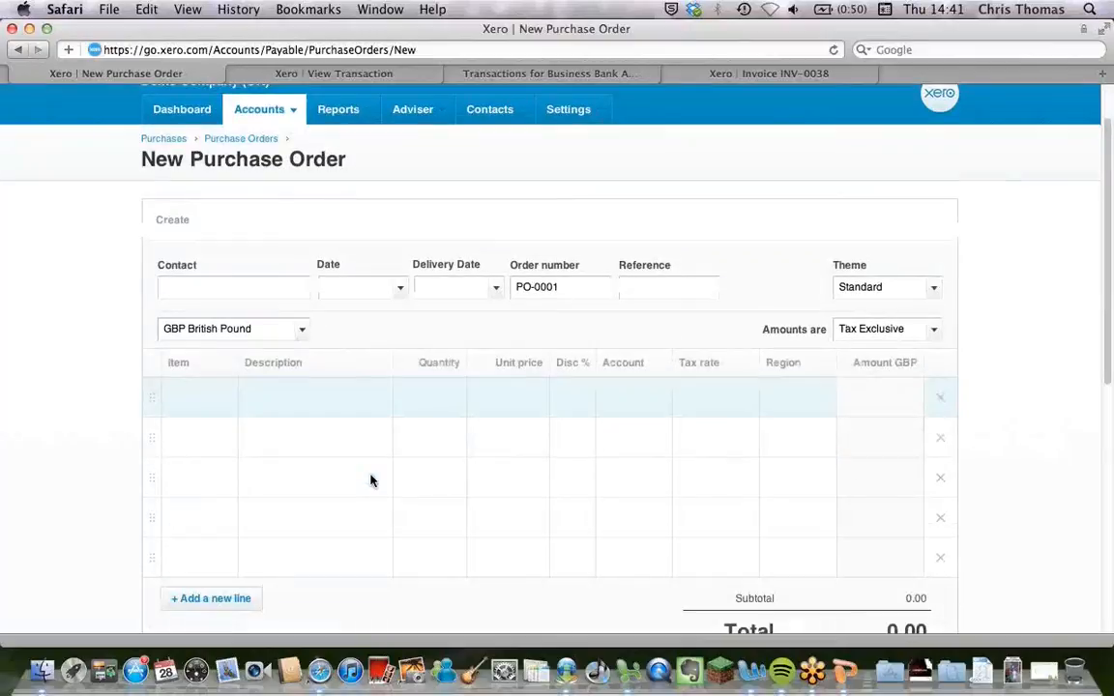
scroll(371, 481, down, 3)
scroll(370, 480, down, 6)
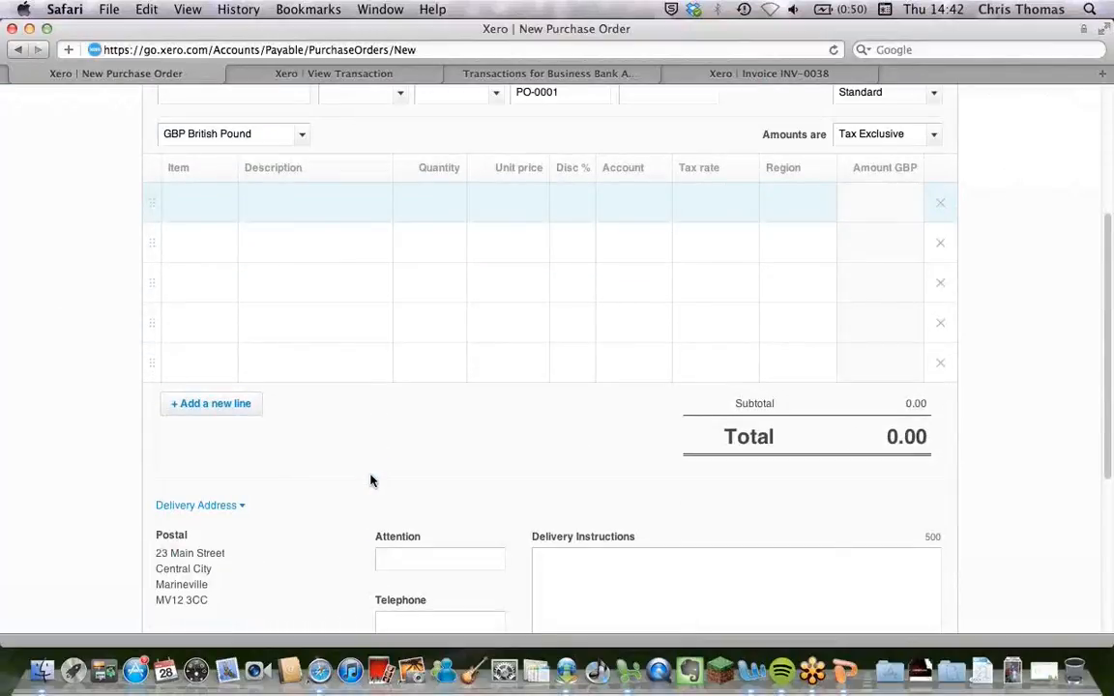
scroll(370, 481, down, 5)
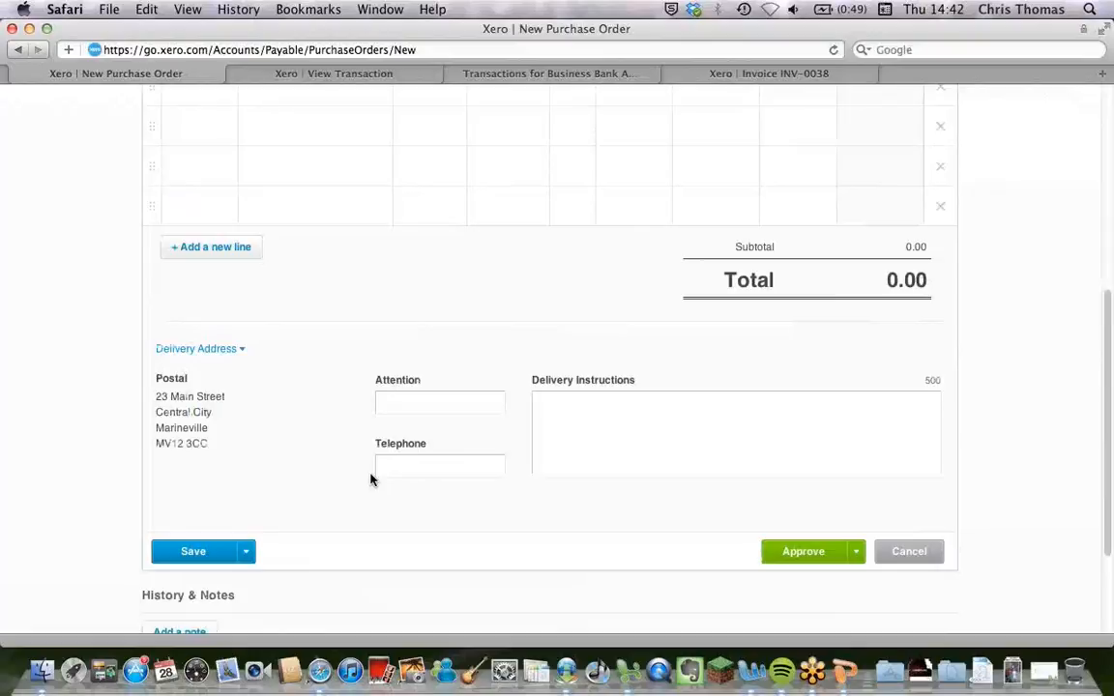
scroll(428, 401, down, 3)
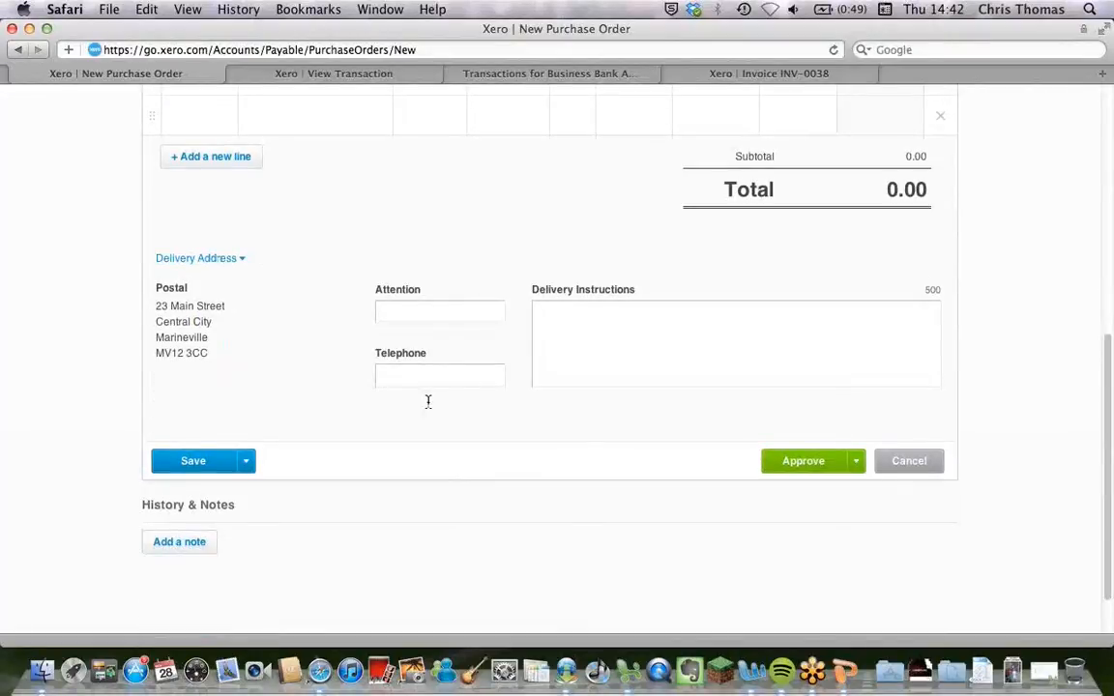
scroll(428, 400, down, 2)
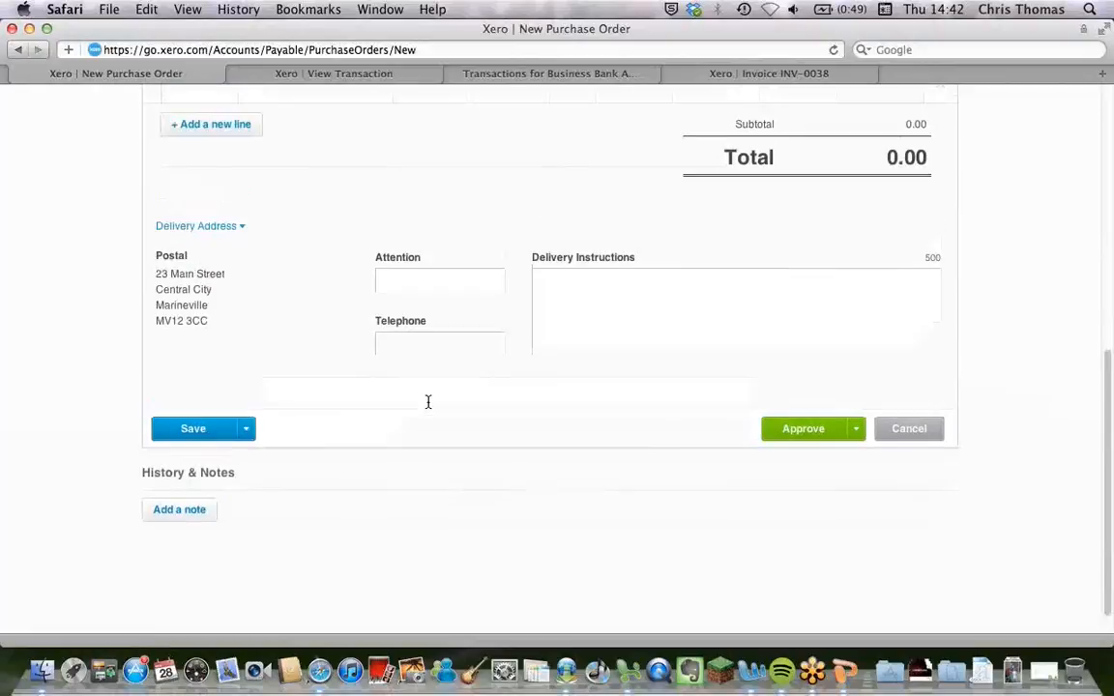
scroll(428, 400, up, 10)
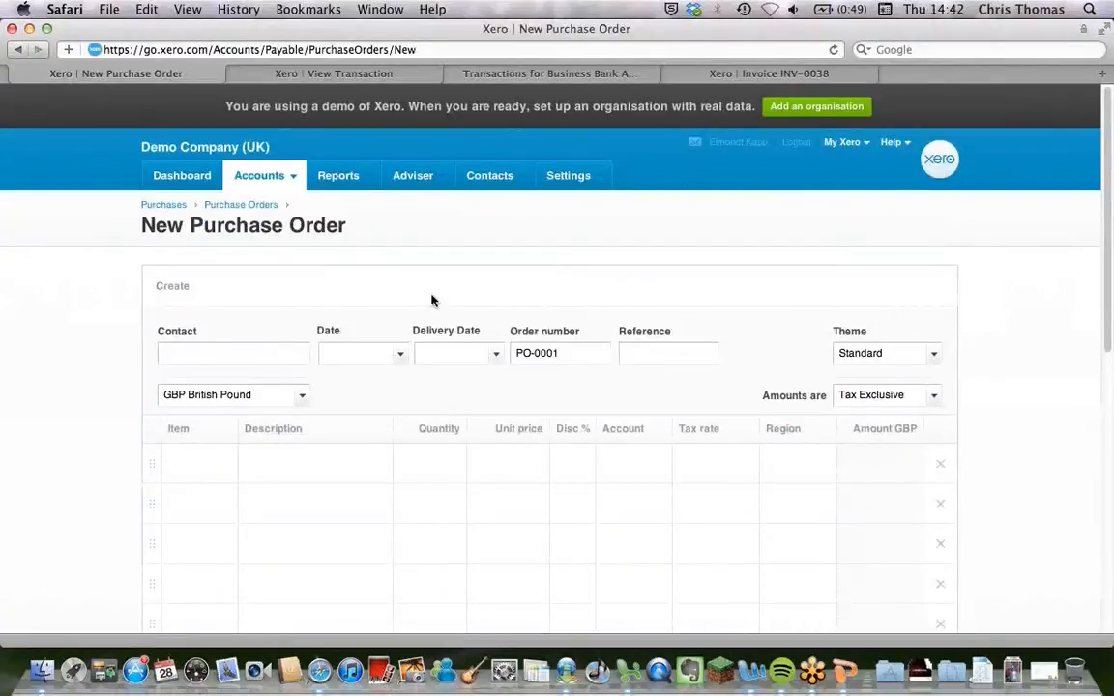